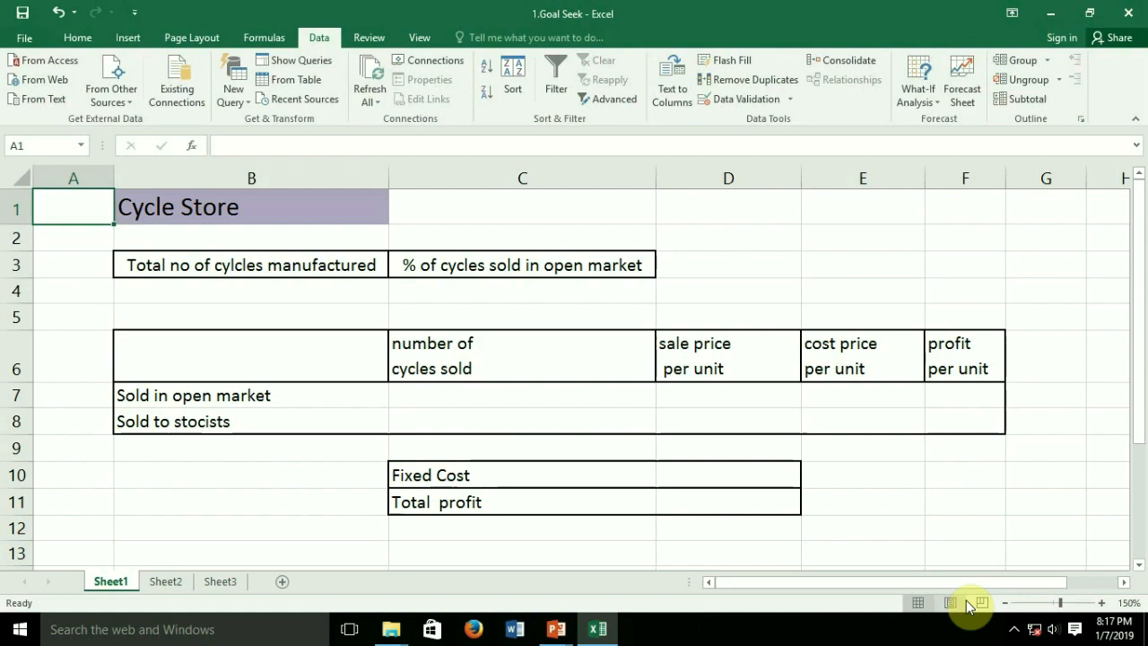
# Enter 2000 as the total number of cycles manufactured in cell B4
pyautogui.press('Right')
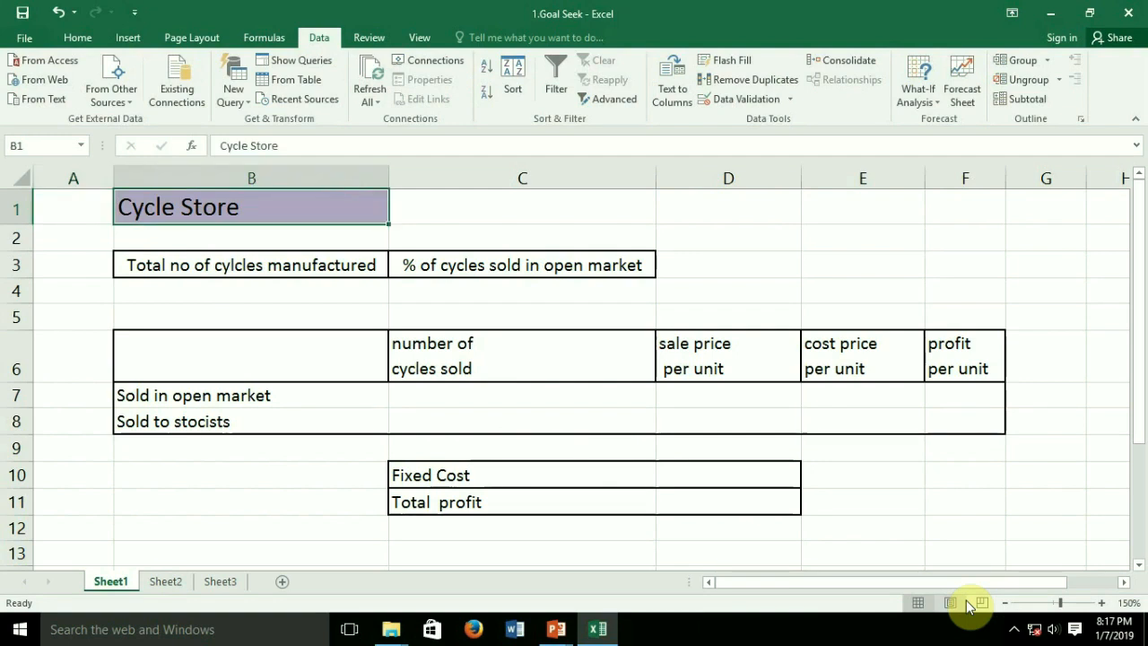
pyautogui.press('Down')
pyautogui.press('Down')
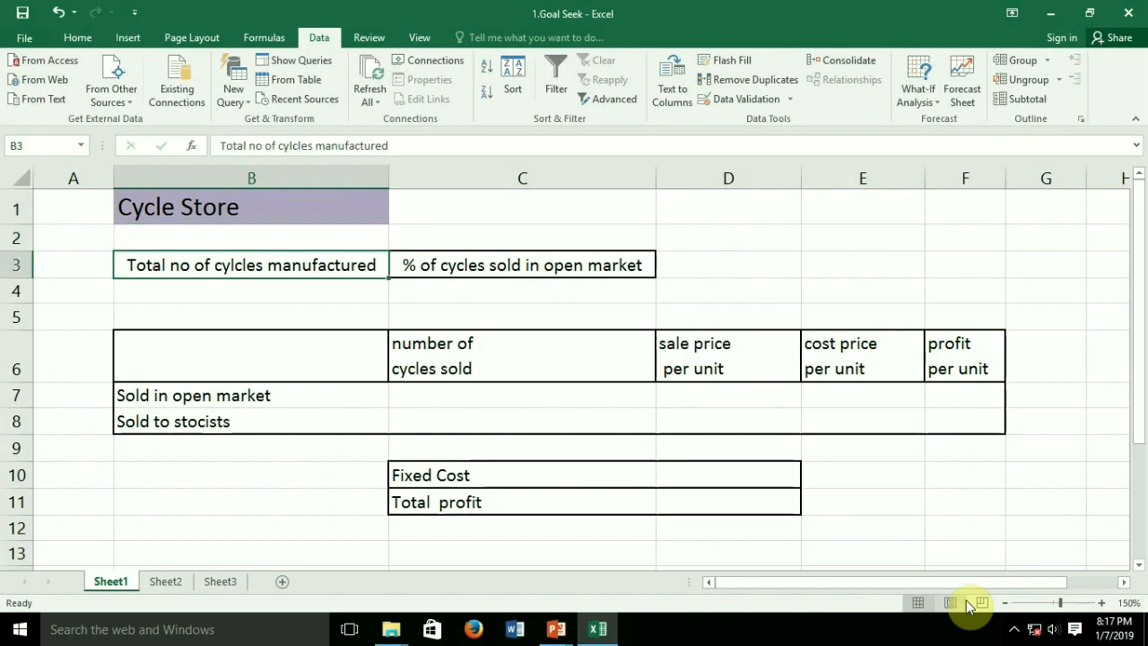
pyautogui.press('Down')
pyautogui.write('2000')
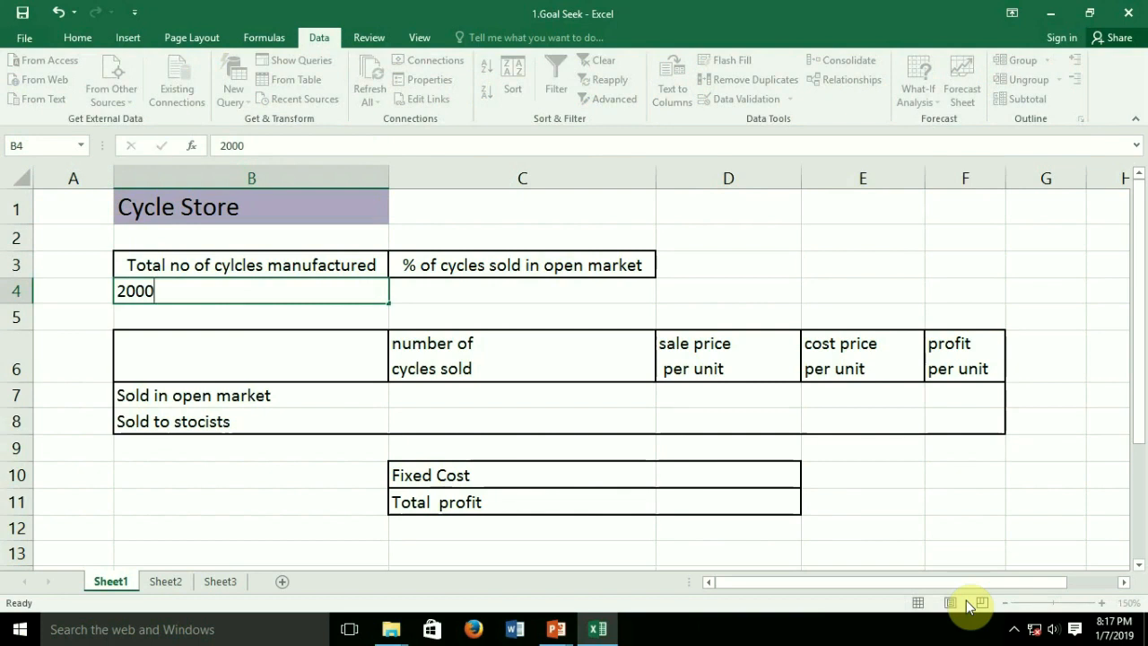
pyautogui.press('Tab')
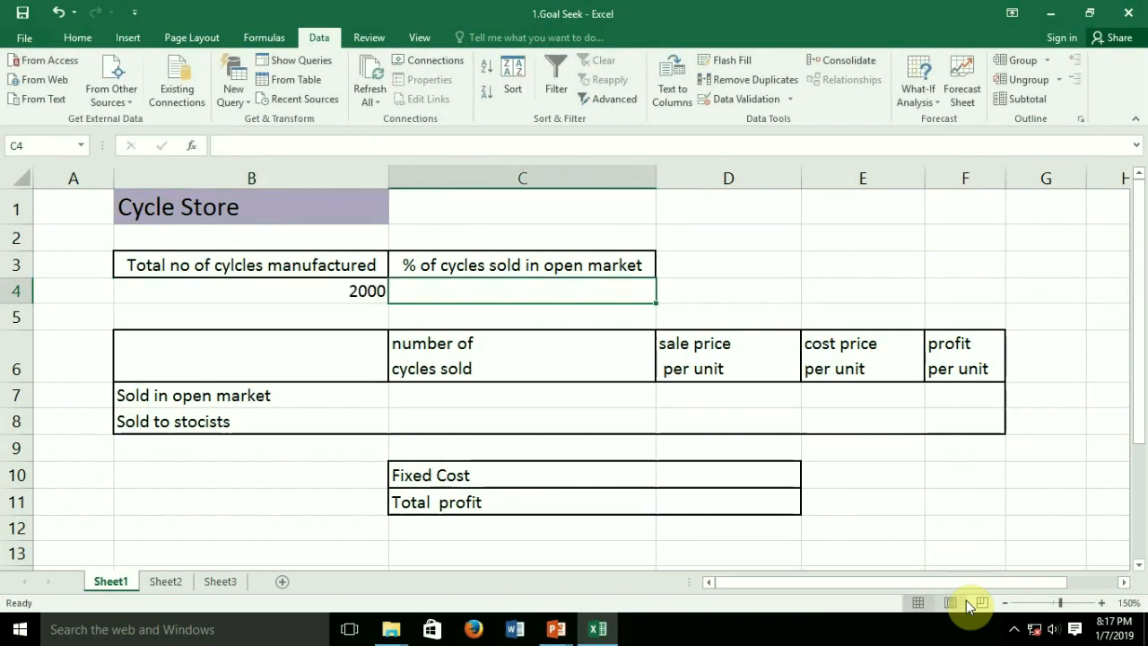
# Enter 40% as the share of cycles sold in the open market in cell C4
pyautogui.press('F2')
pyautogui.write('40%')
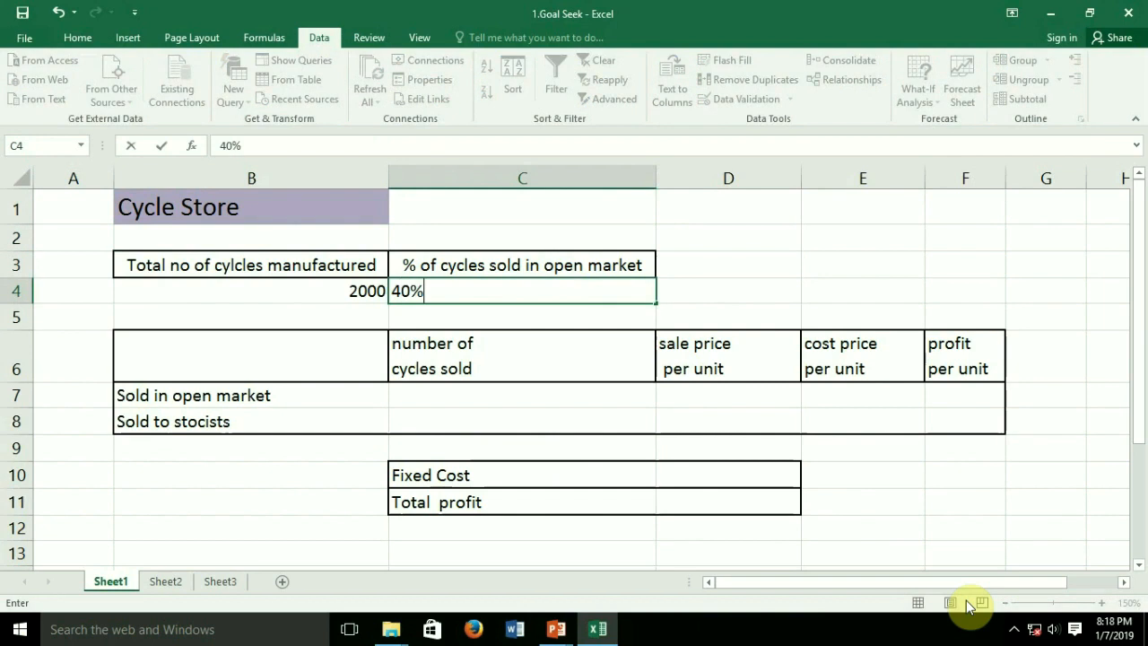
pyautogui.press('Return')
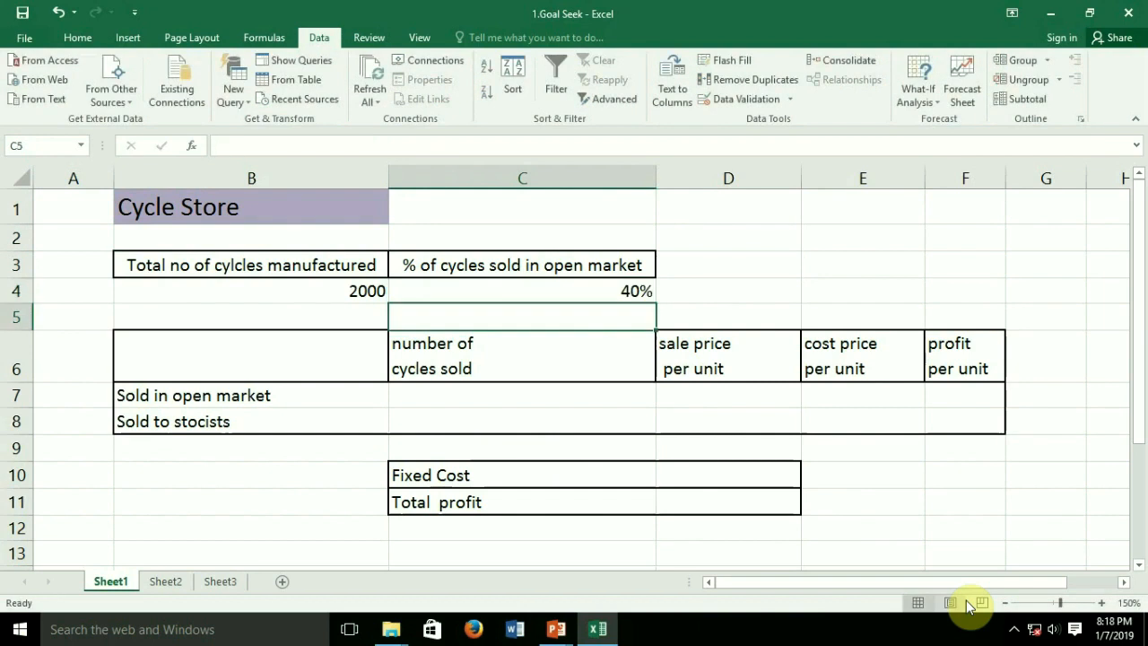
# Replace the open-market share in cell C4 with .4
pyautogui.press('Up')
pyautogui.write('.0')
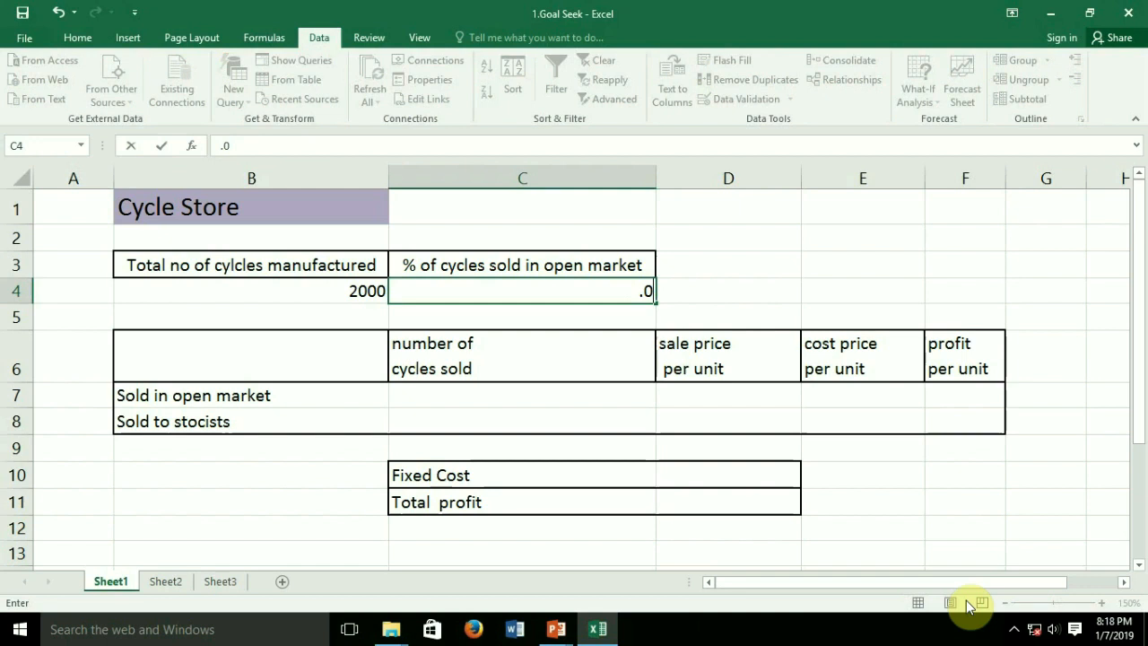
pyautogui.press('BackSpace')
pyautogui.write('4')
pyautogui.press('Return')
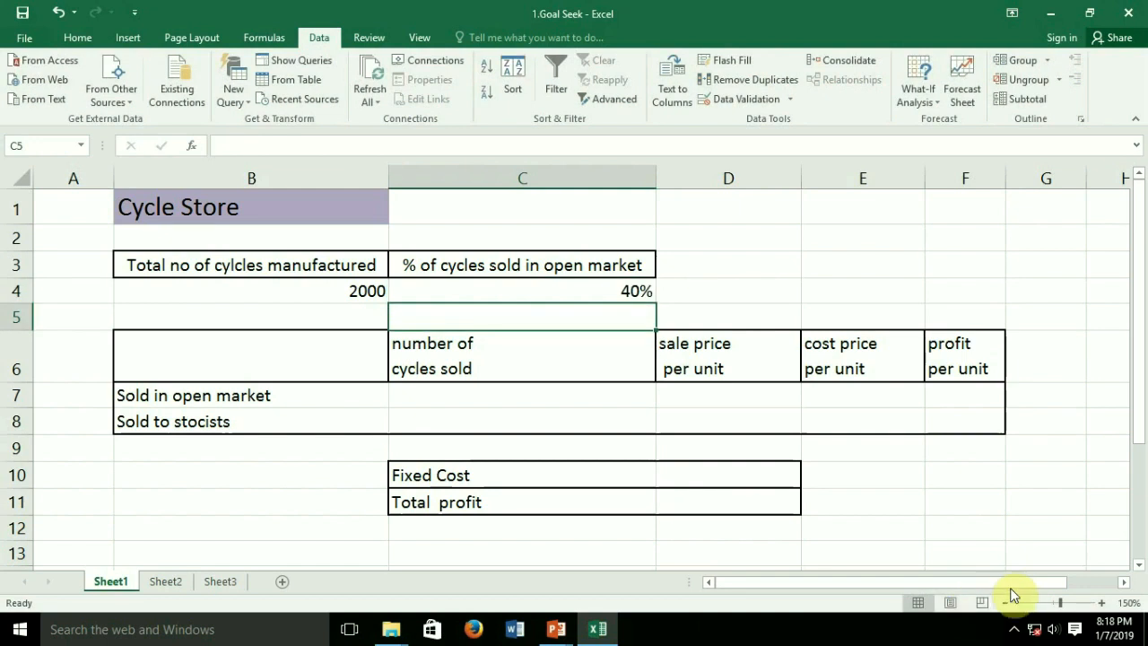
# Apply the Number format to the open-market share in cell C4
pyautogui.press('Up')
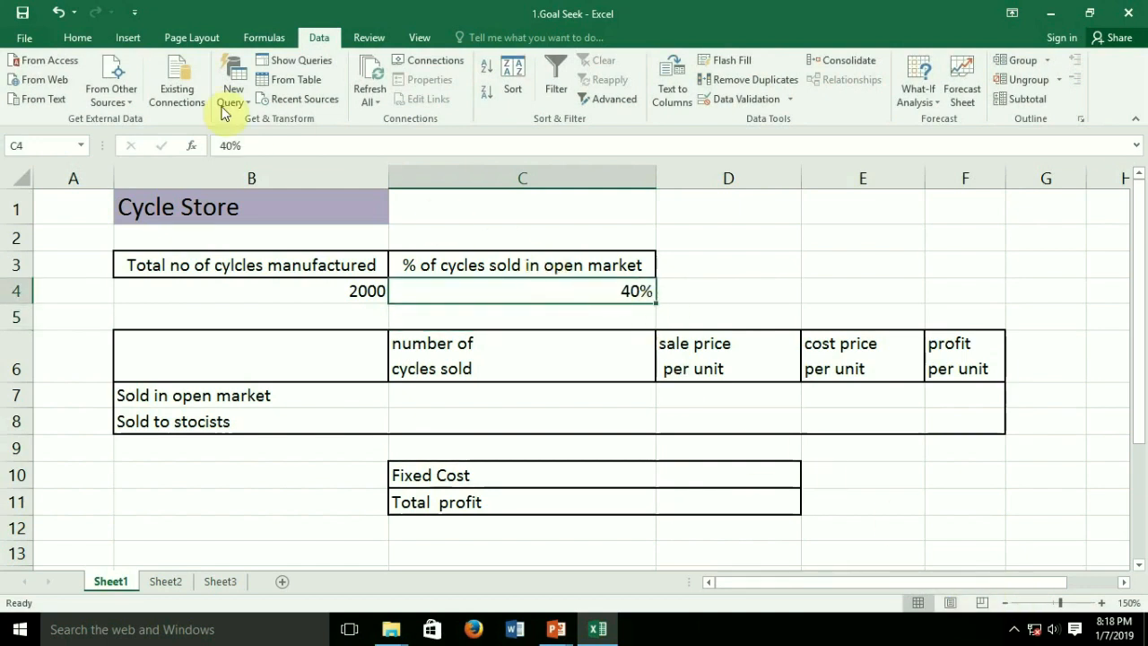
pyautogui.click(83, 42)
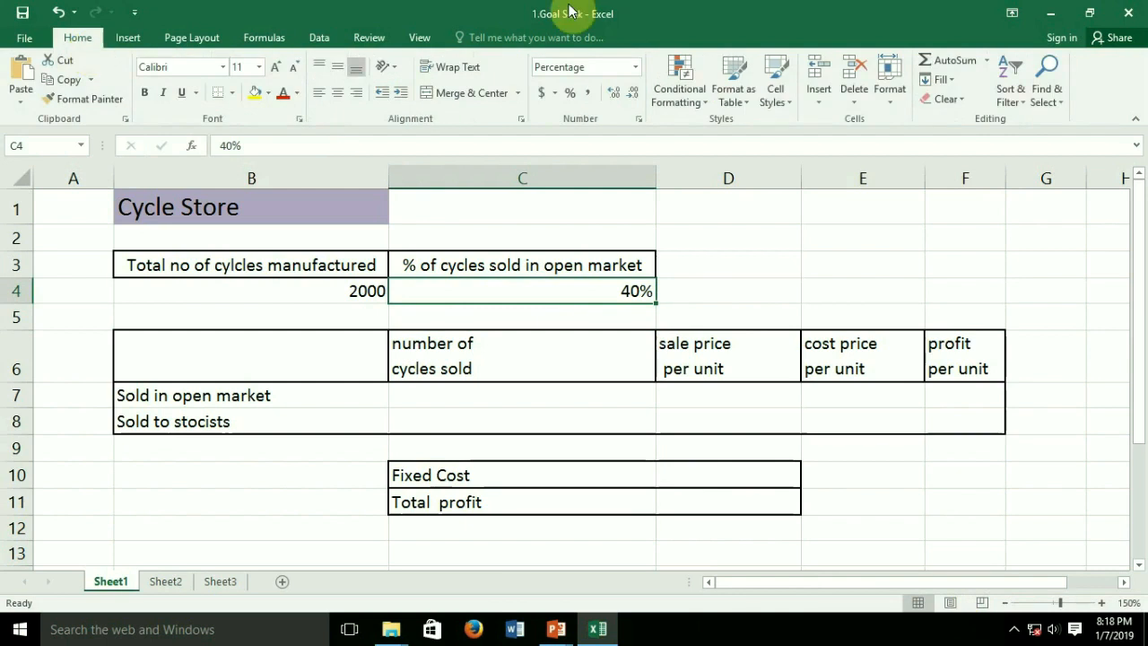
pyautogui.click(636, 68)
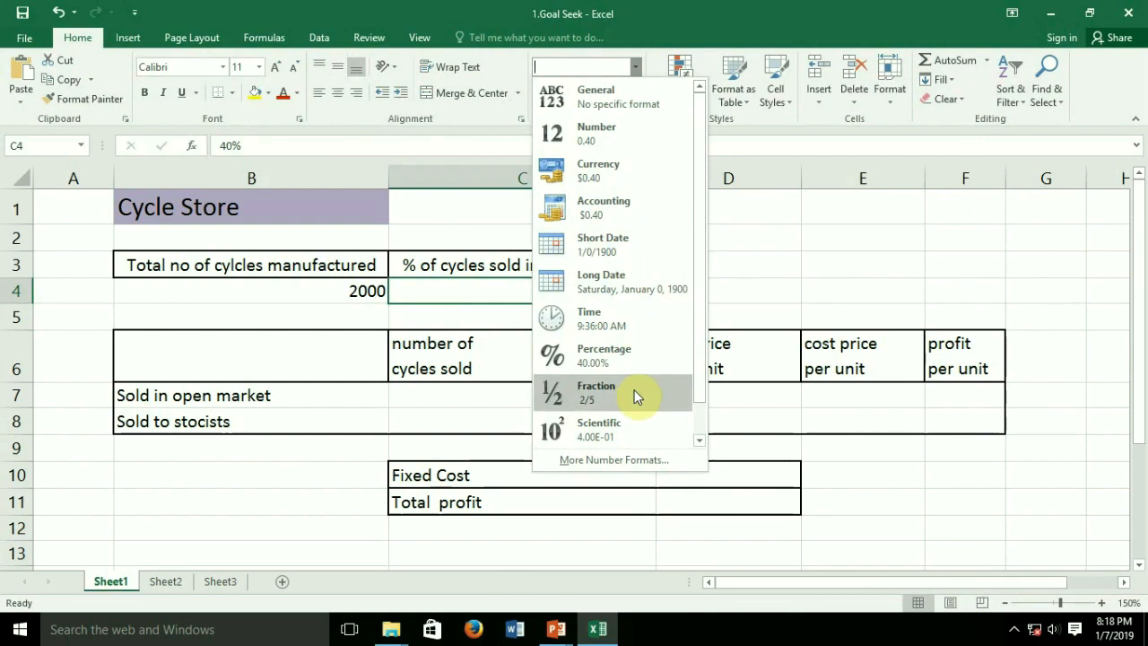
pyautogui.click(607, 135)
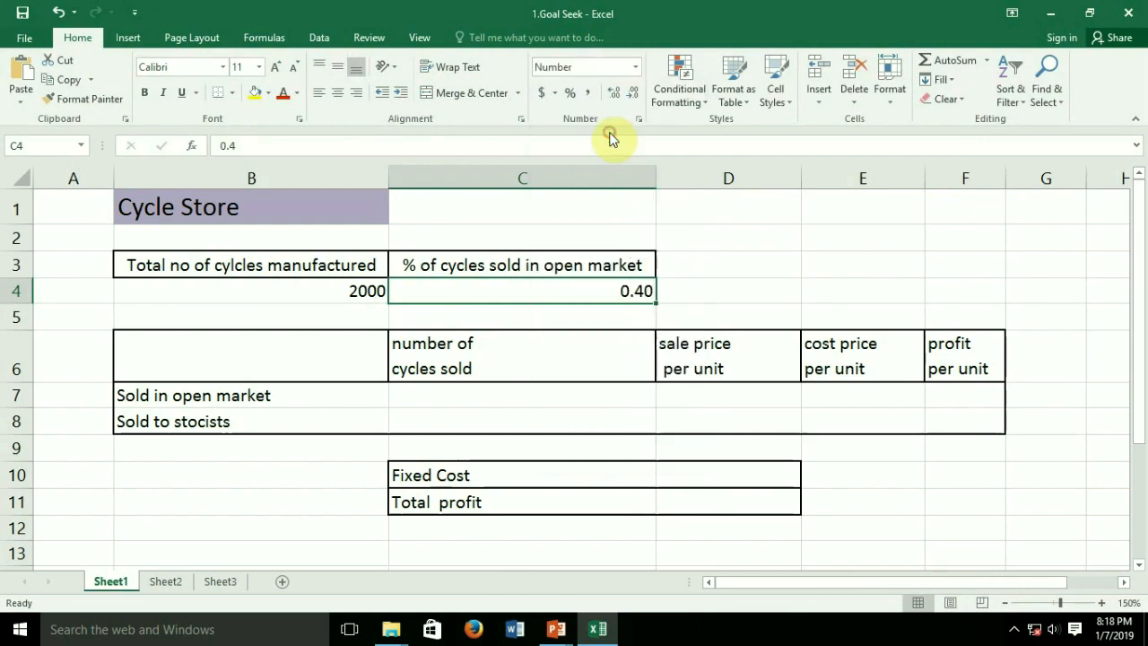
pyautogui.click(939, 481)
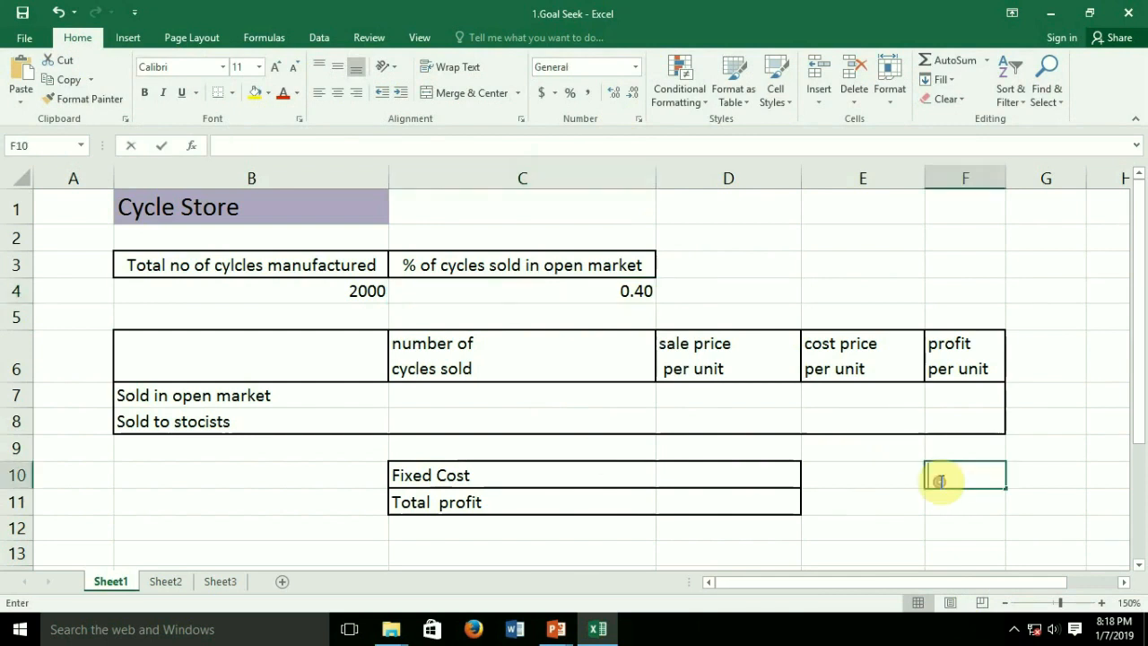
# Calculate the number of cycles sold in the open market in cell C7 with the formula =B4*C4
pyautogui.click(478, 386)
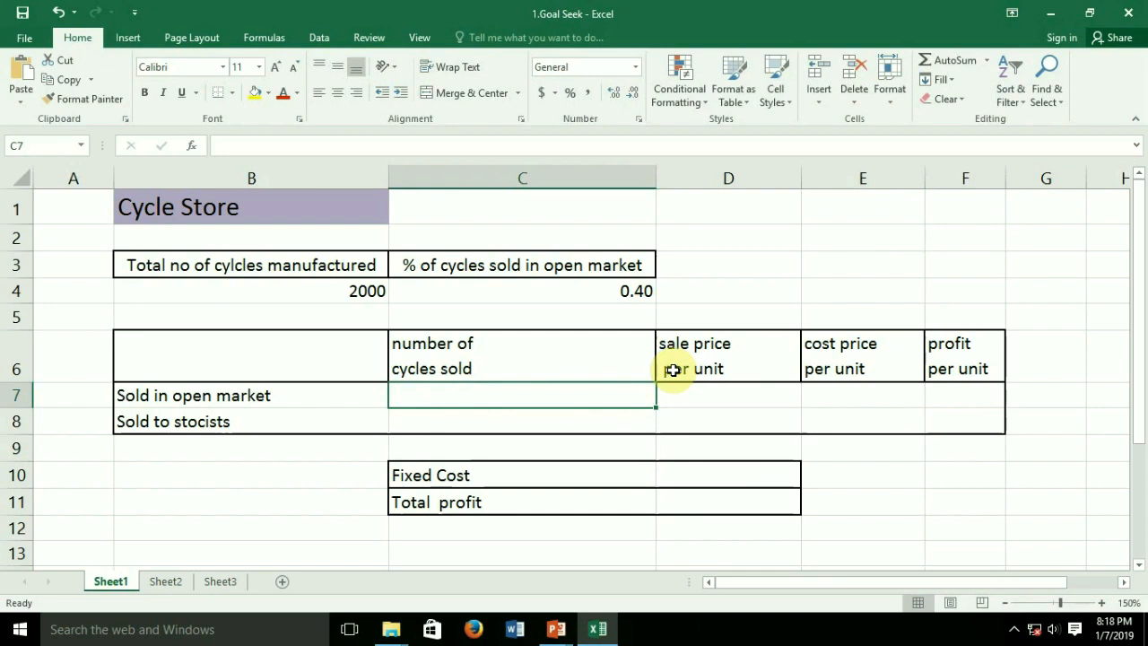
pyautogui.write('=')
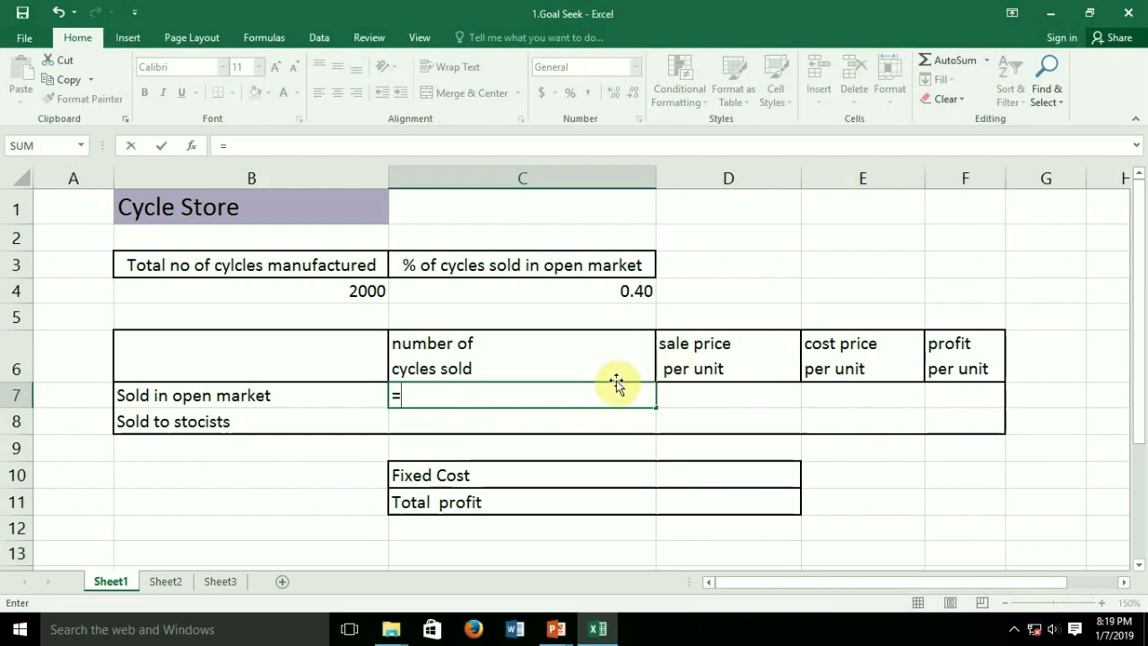
pyautogui.click(348, 290)
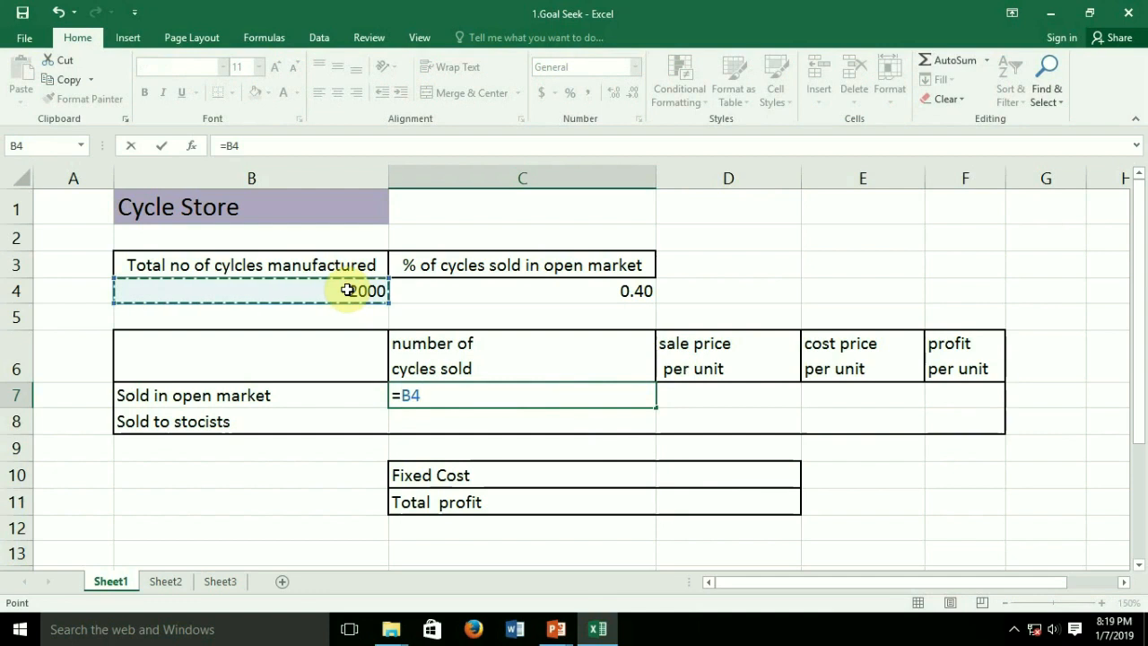
pyautogui.write('*')
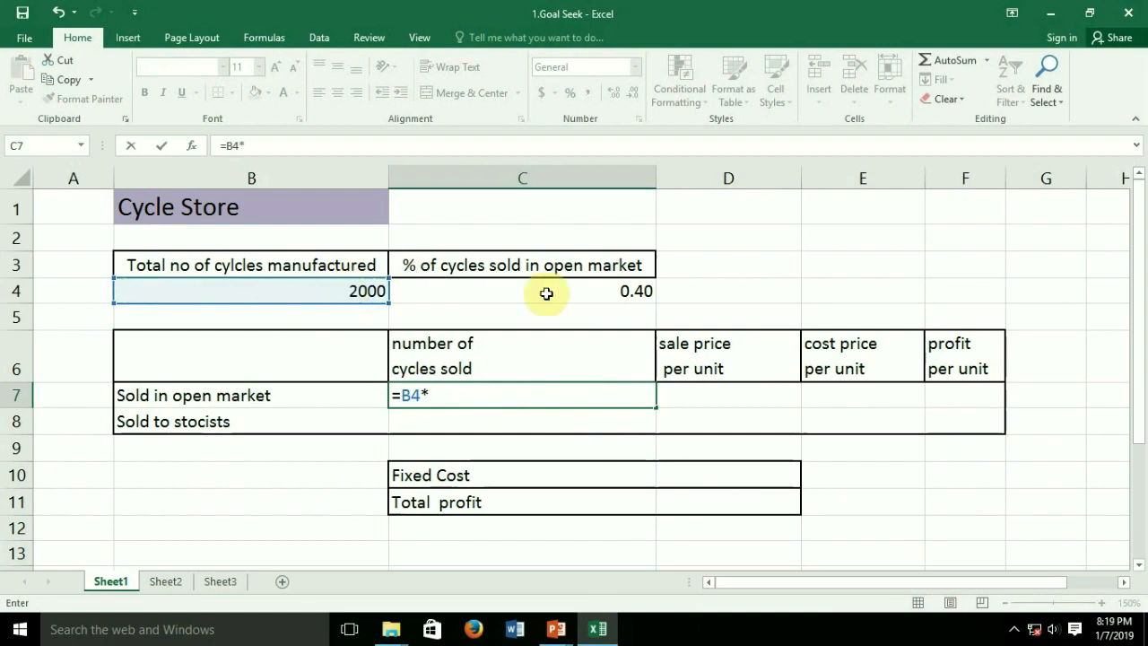
pyautogui.click(635, 290)
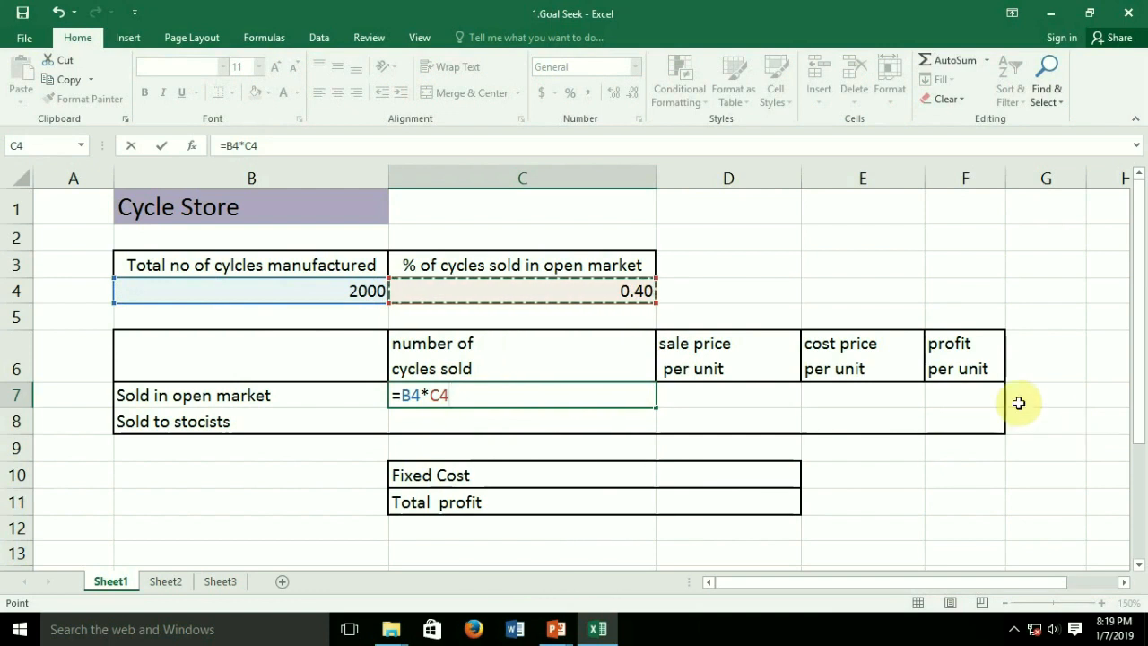
pyautogui.press('Return')
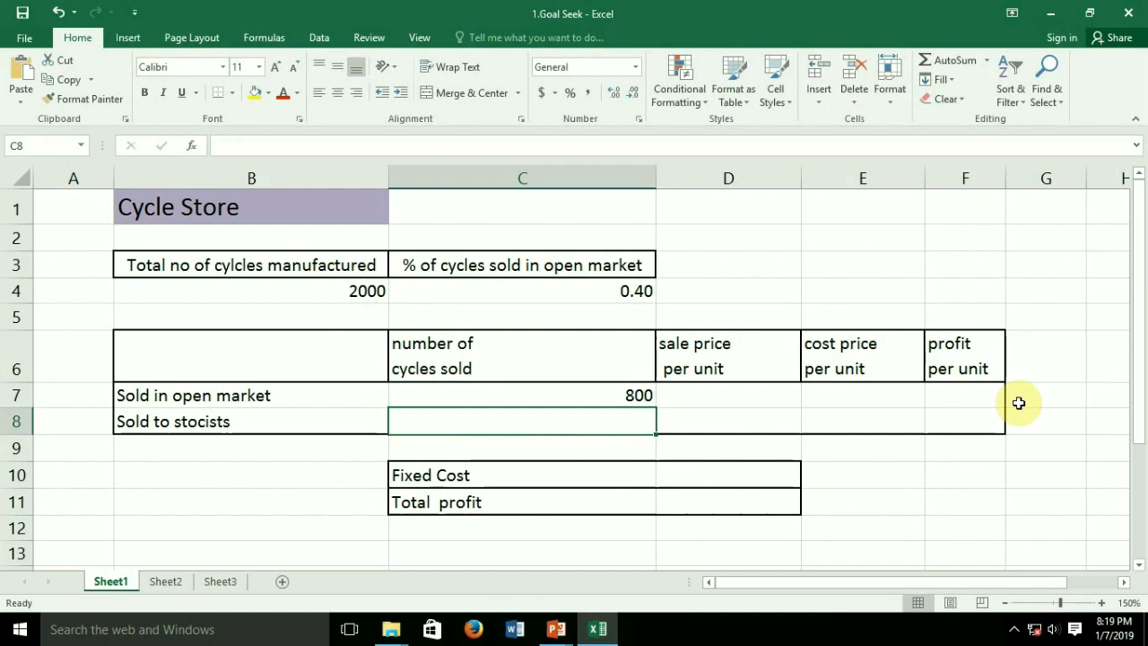
# Review the open-market quantity formula in cell C7 together with its source cells C4 and B4
pyautogui.press('Up')
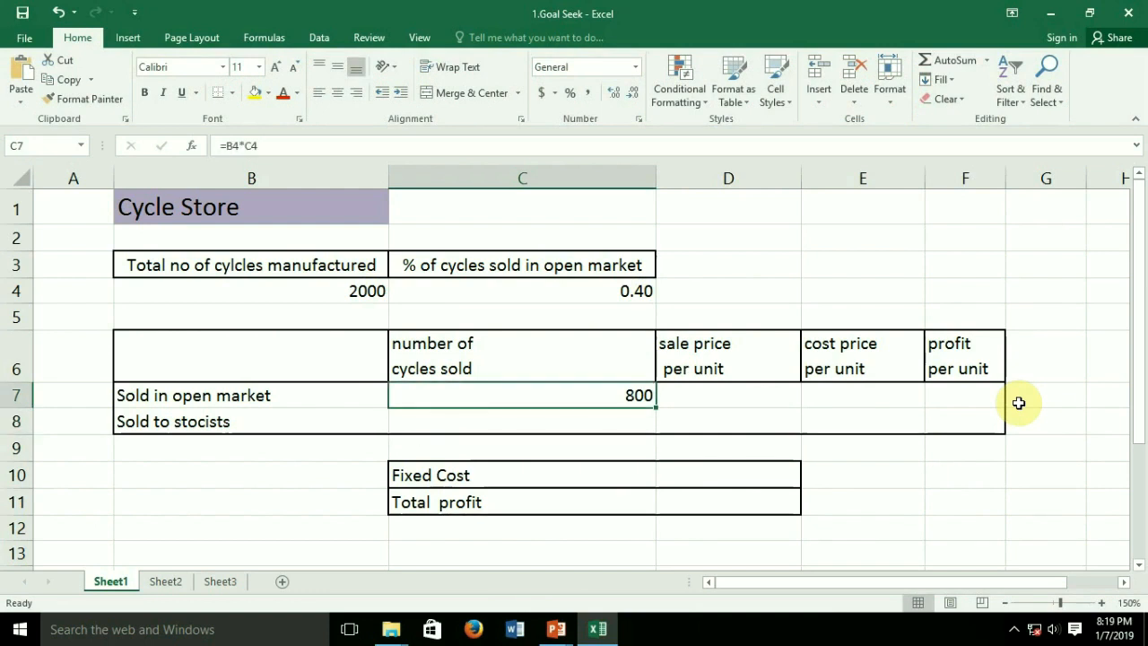
pyautogui.press('Up')
pyautogui.press('Up')
pyautogui.press('Up')
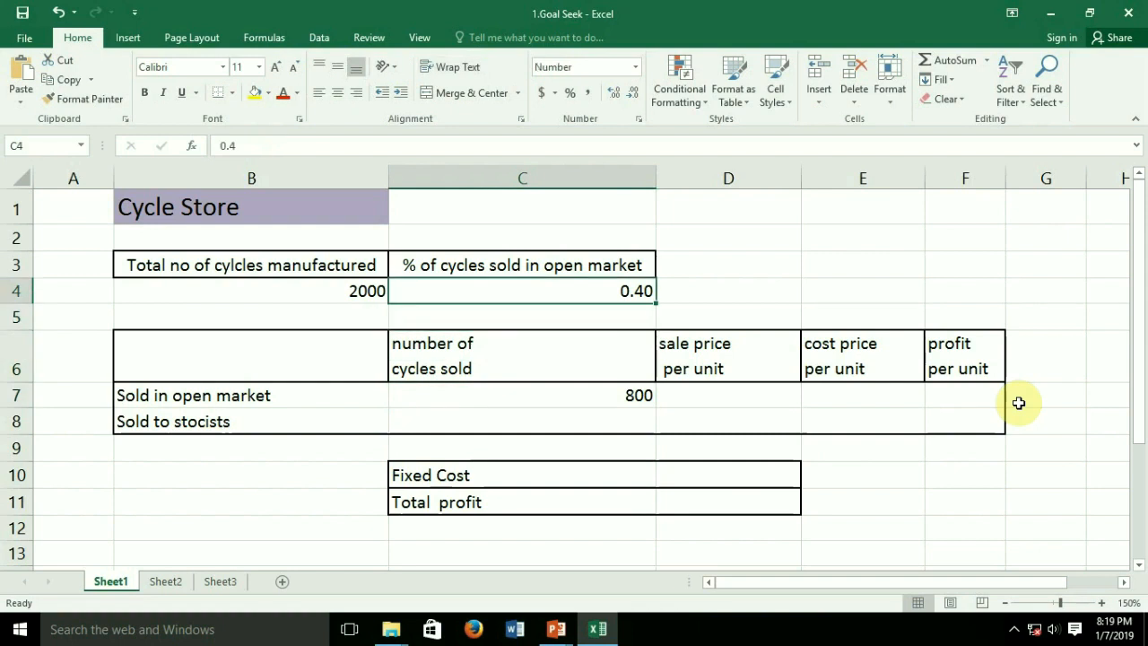
pyautogui.press('Left')
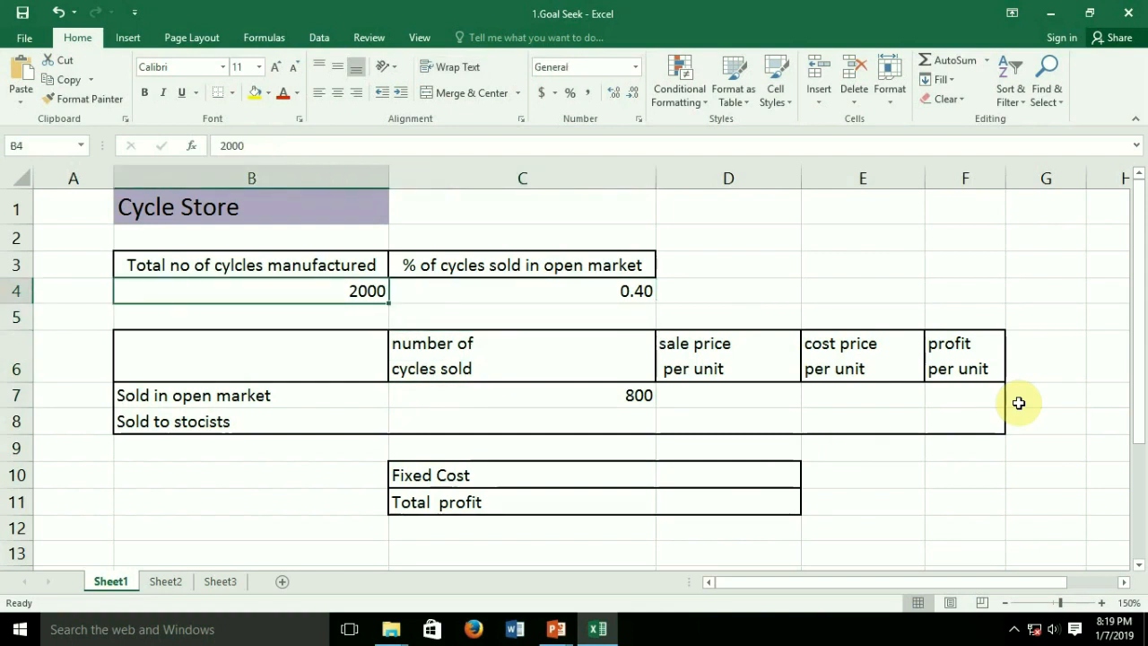
pyautogui.press('Right')
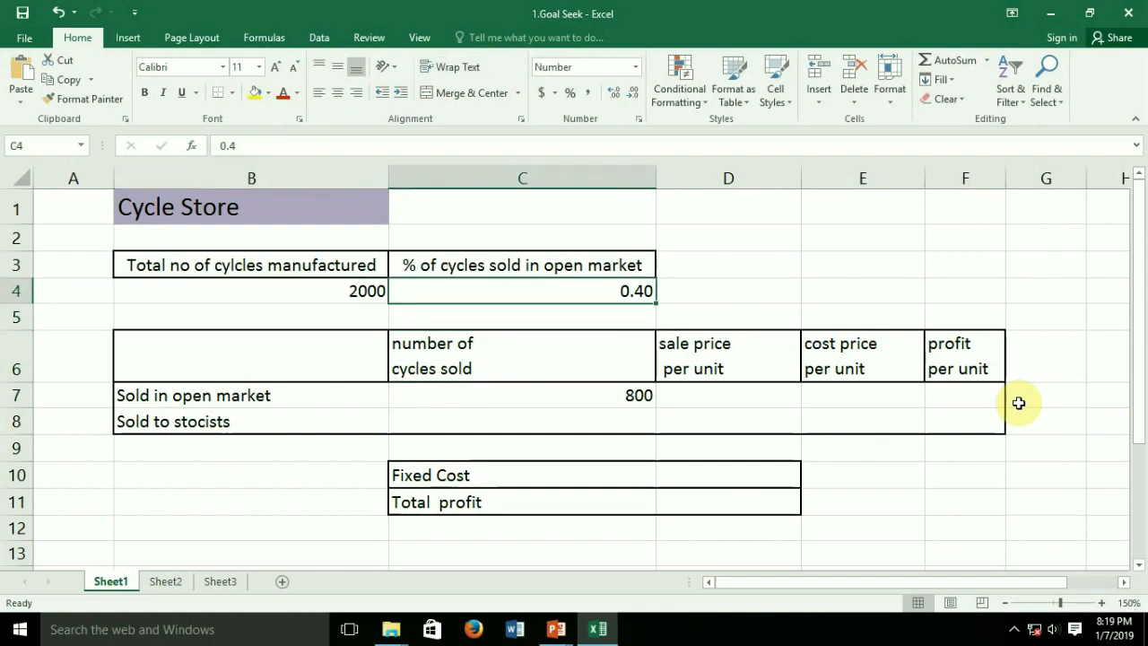
pyautogui.press('Down')
pyautogui.press('Down')
pyautogui.press('Down')
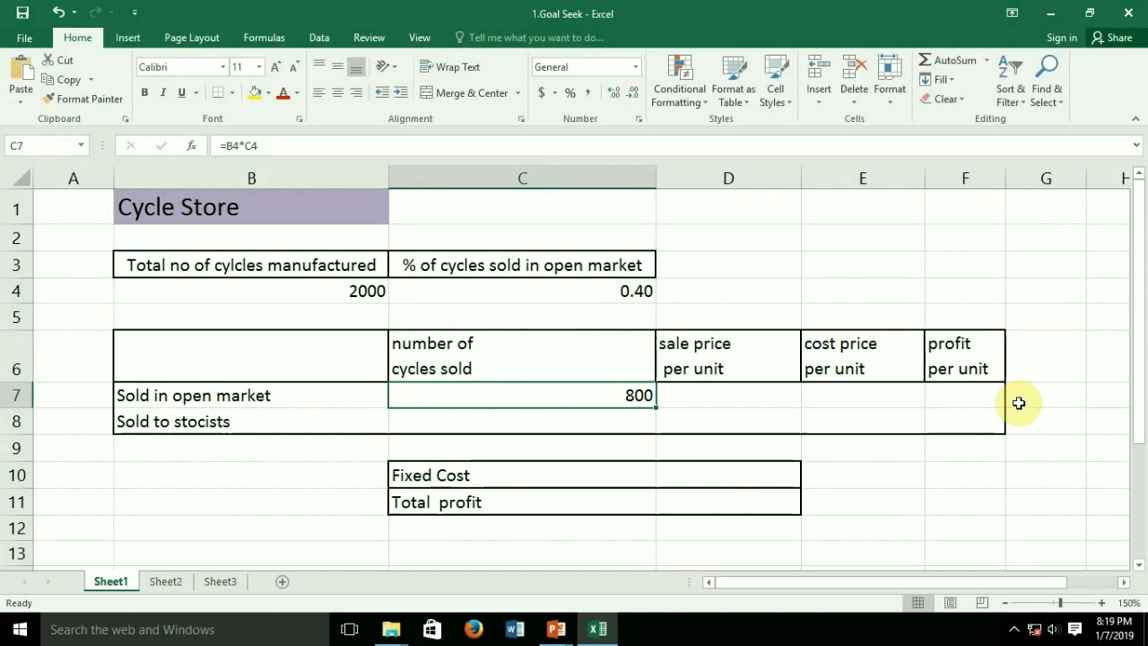
# Calculate the number of cycles sold to stockists in cell C8 with the formula =B4*(1-C4)
pyautogui.press('Down')
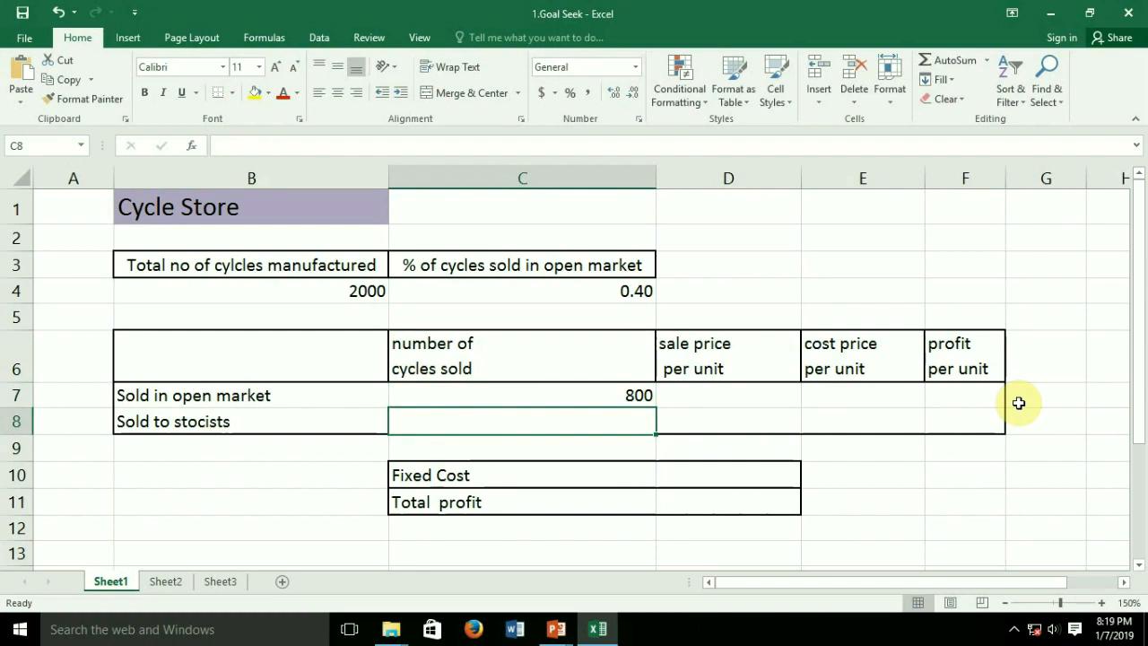
pyautogui.write('=')
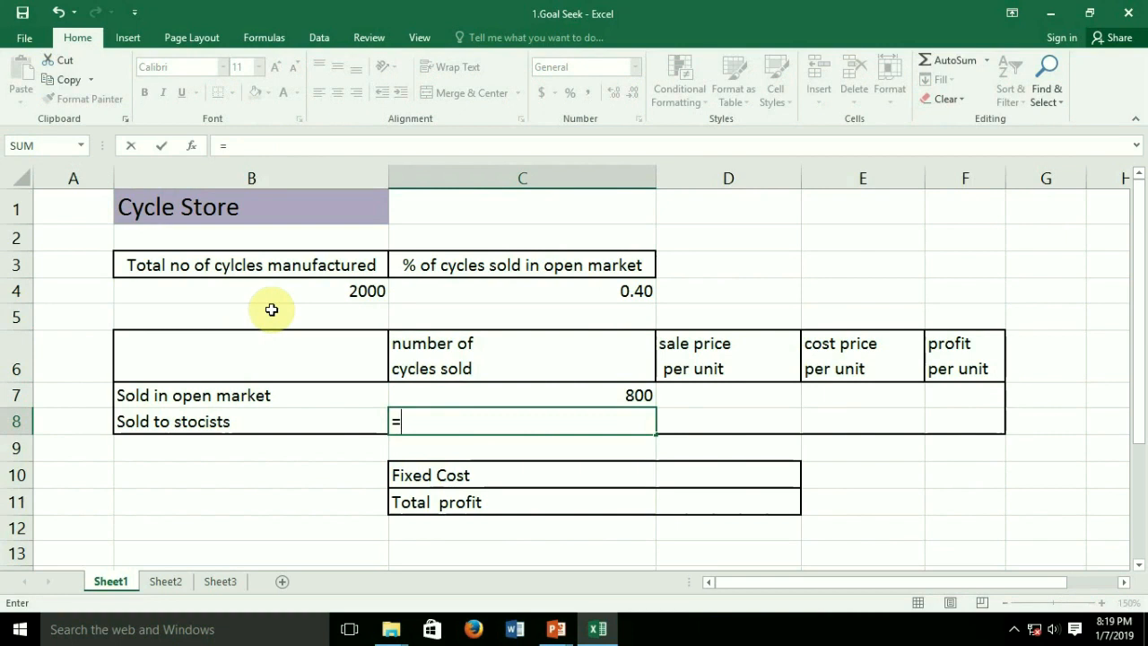
pyautogui.click(303, 291)
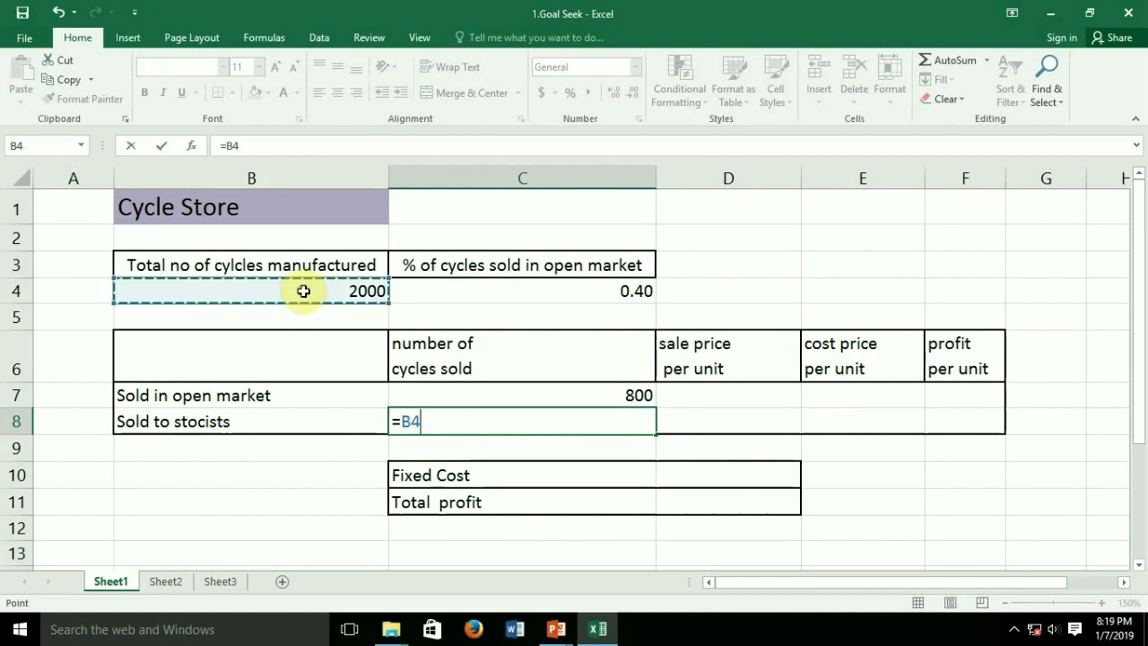
pyautogui.write('*(')
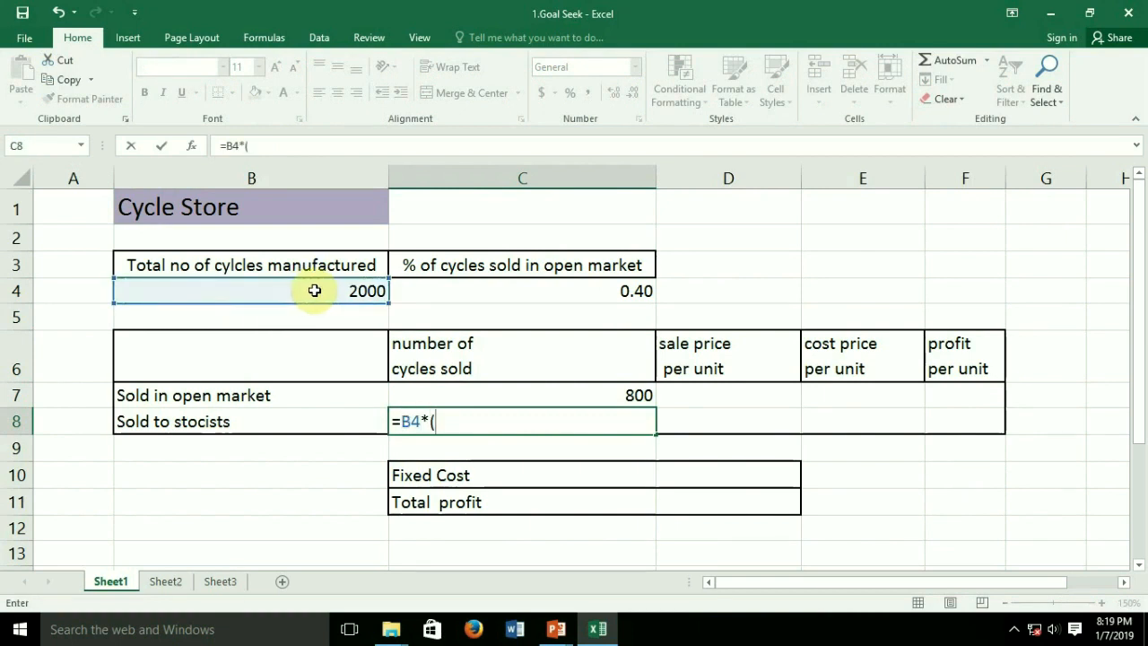
pyautogui.write('1-')
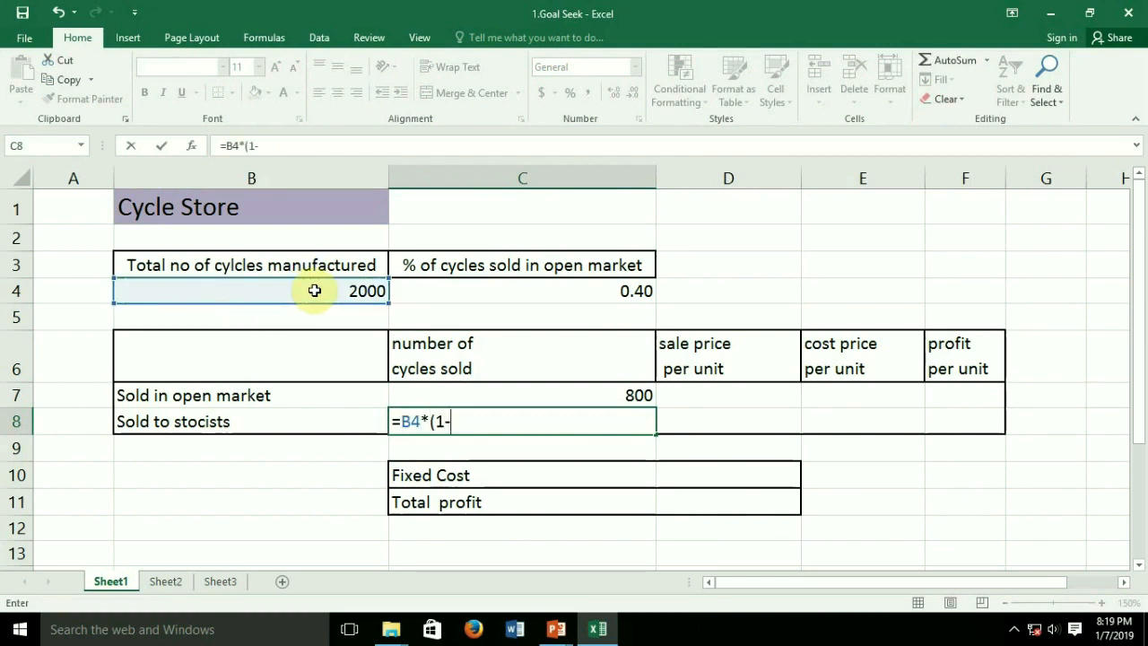
pyautogui.click(434, 294)
pyautogui.write(')')
pyautogui.press('Return')
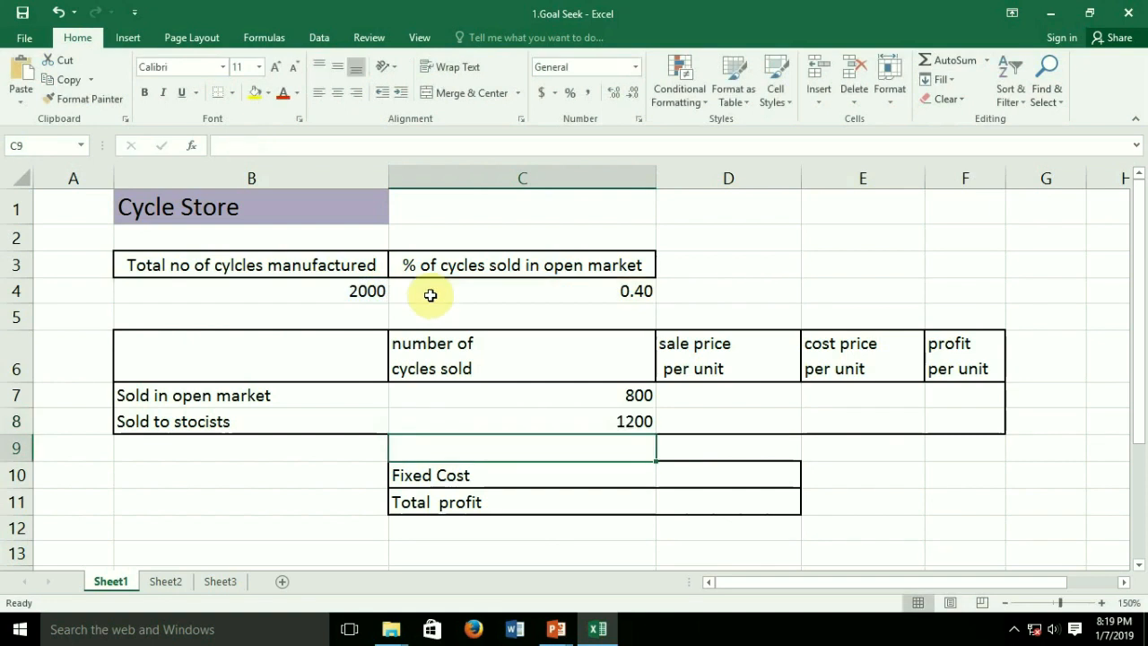
# Clear the stockist quantity formula in cell C8 and enter =B4-C7 in its place
pyautogui.press('Up')
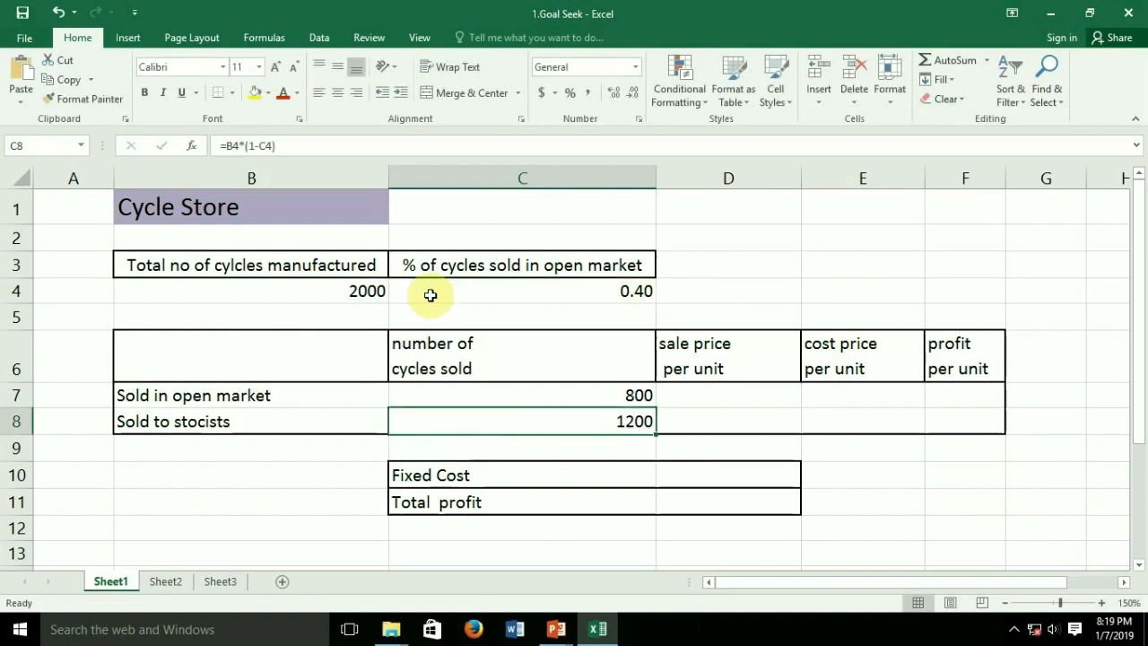
pyautogui.press('Delete')
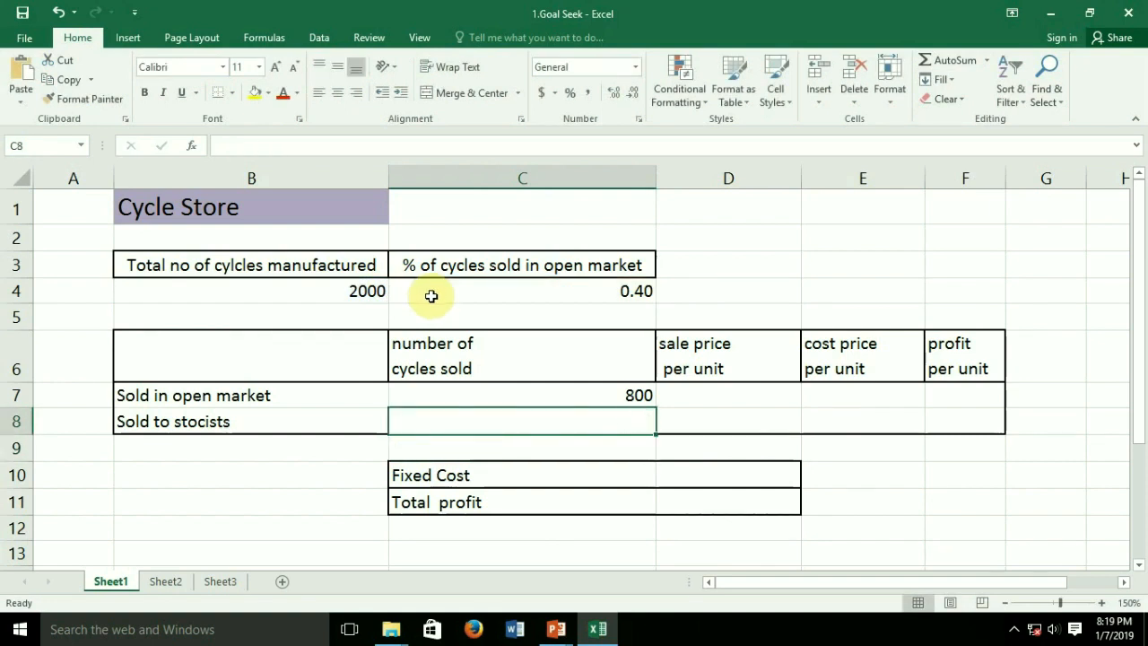
pyautogui.write('=')
pyautogui.click(359, 293)
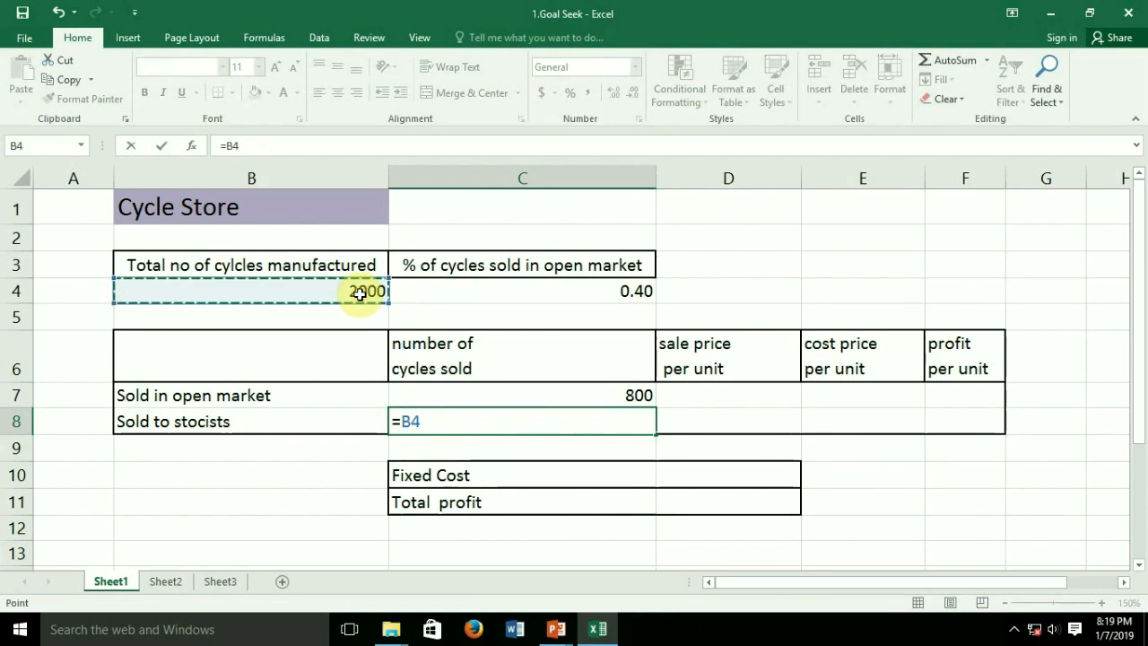
pyautogui.write('-')
pyautogui.click(579, 401)
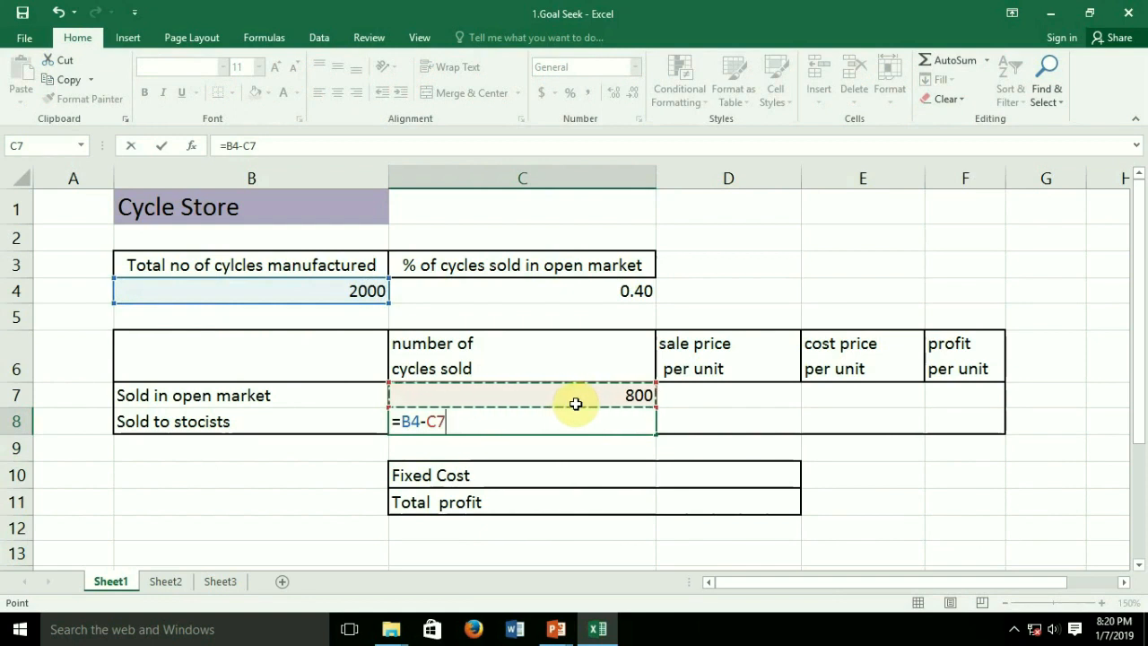
pyautogui.press('Return')
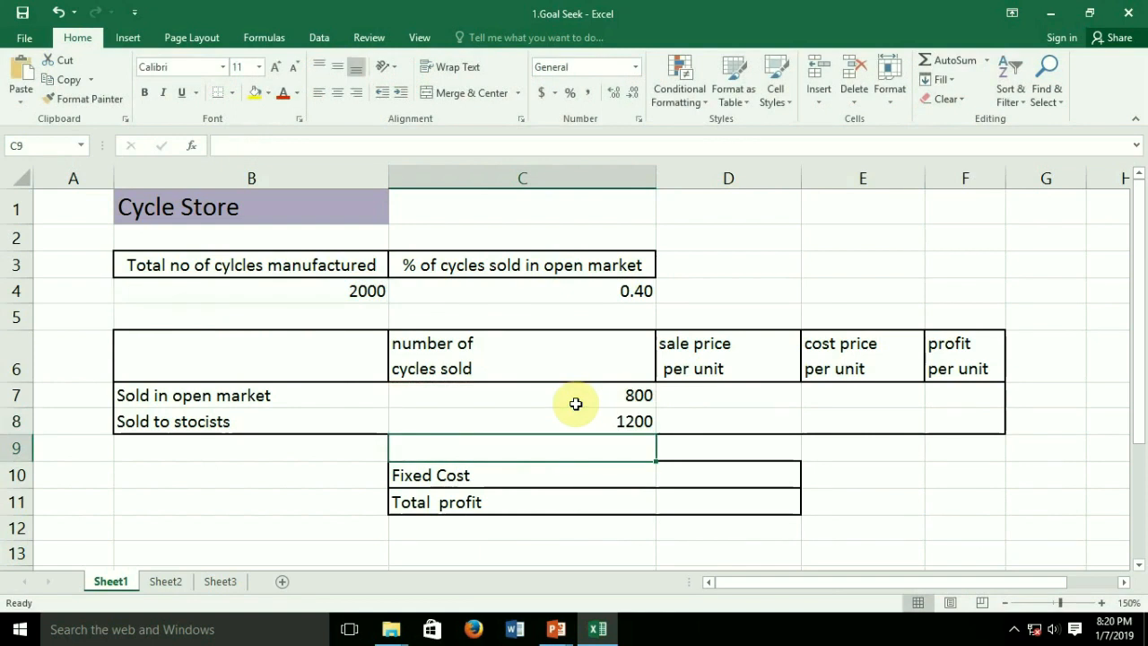
# Enter the sale prices per unit: 1000 for the open market in D7 and 1200 for stockists in D8
pyautogui.press('Right')
pyautogui.press('Up')
pyautogui.press('Up')
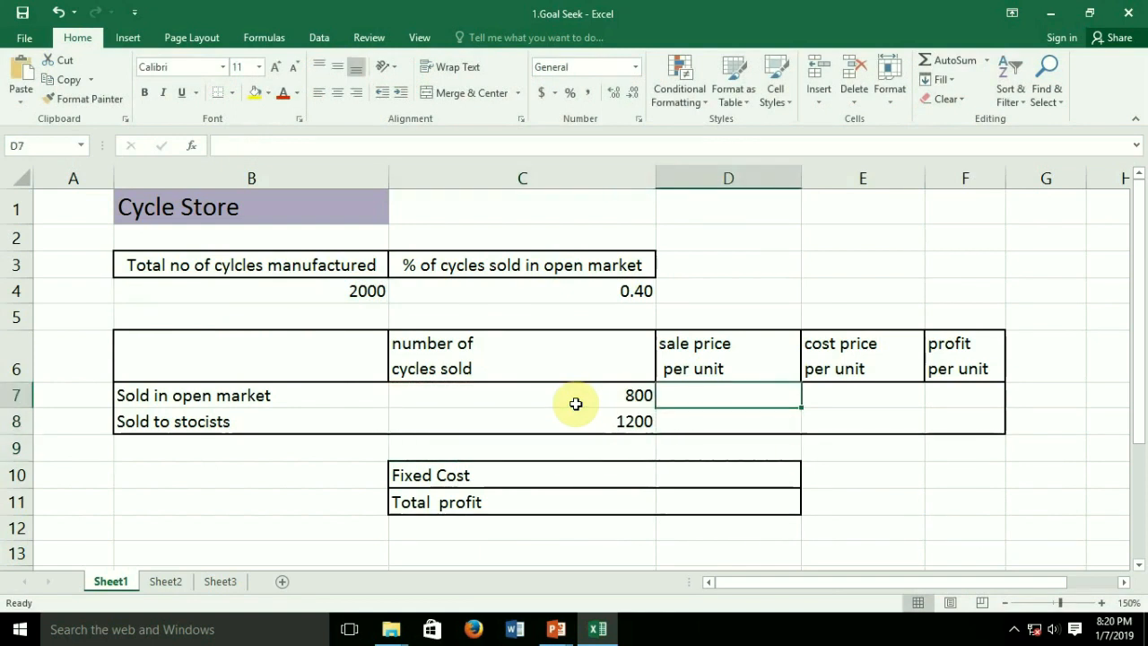
pyautogui.write('1000')
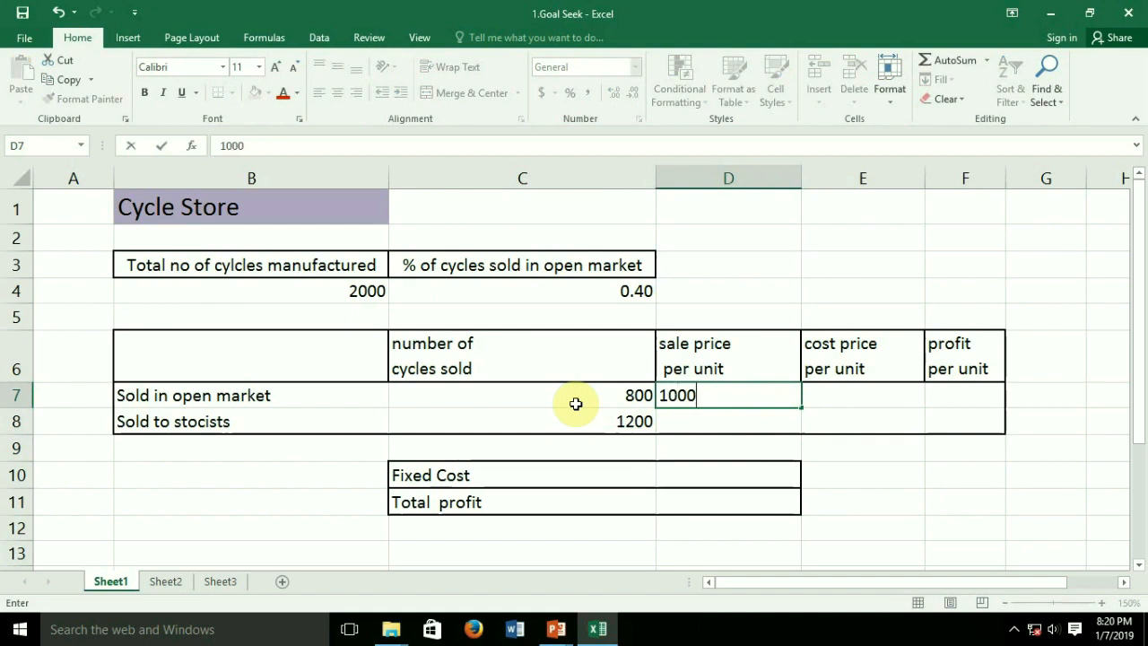
pyautogui.press('Return')
pyautogui.write('12')
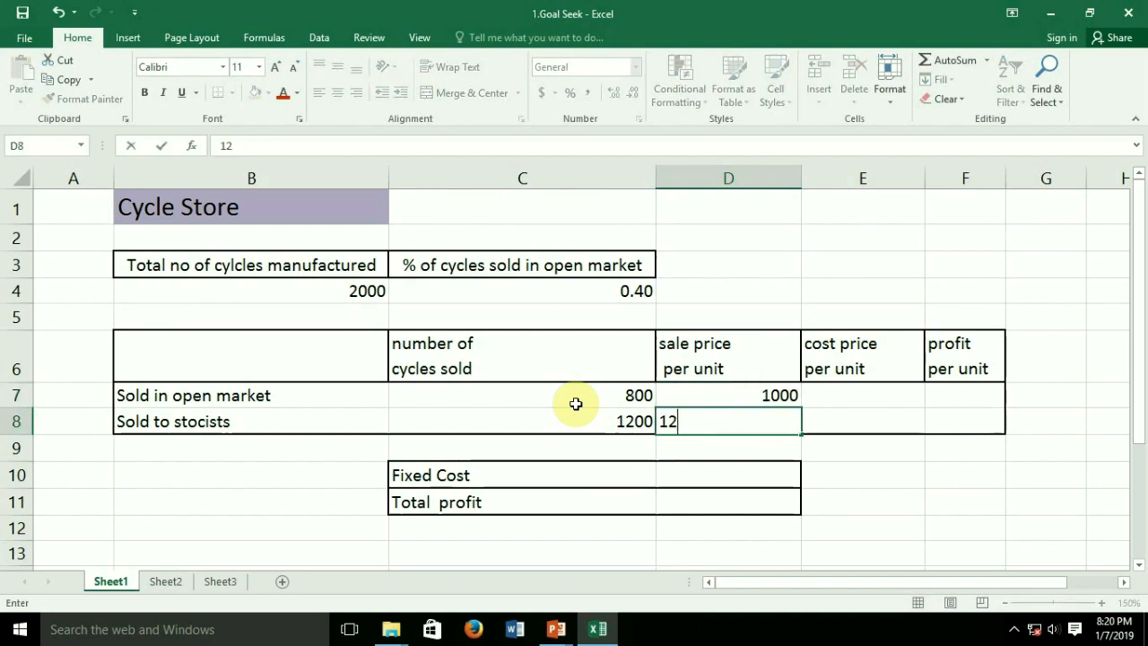
pyautogui.write('00')
pyautogui.press('Return')
# Enter a cost price per unit of 800 for both open market and stockists in cells E7 and E8
pyautogui.press('Right')
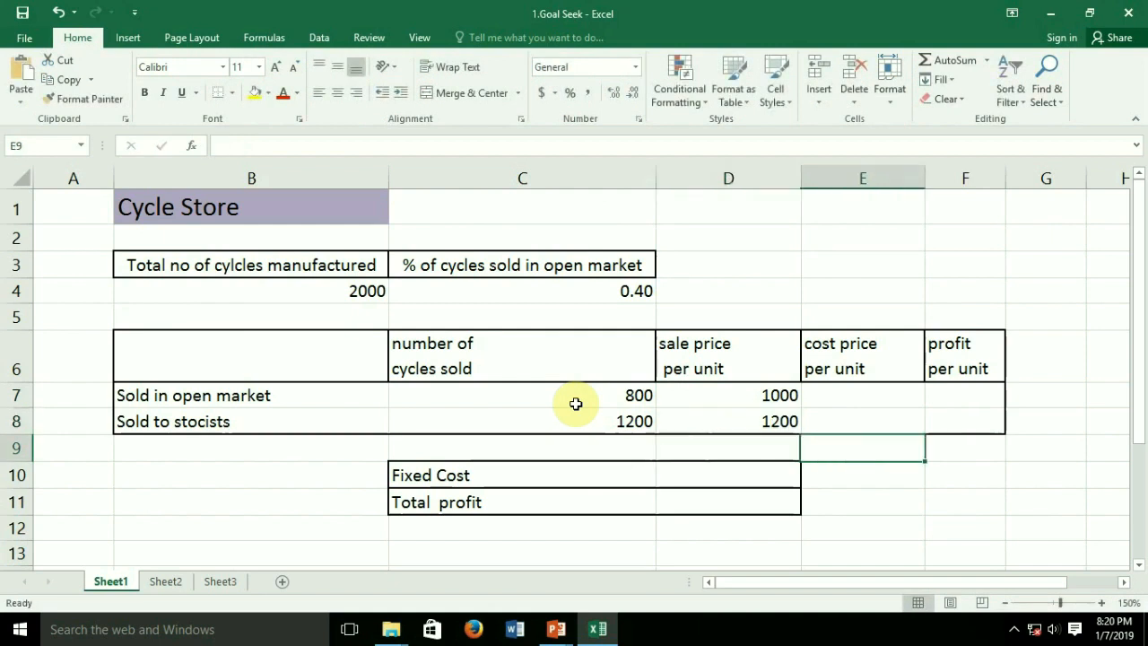
pyautogui.press('Up')
pyautogui.press('Up')
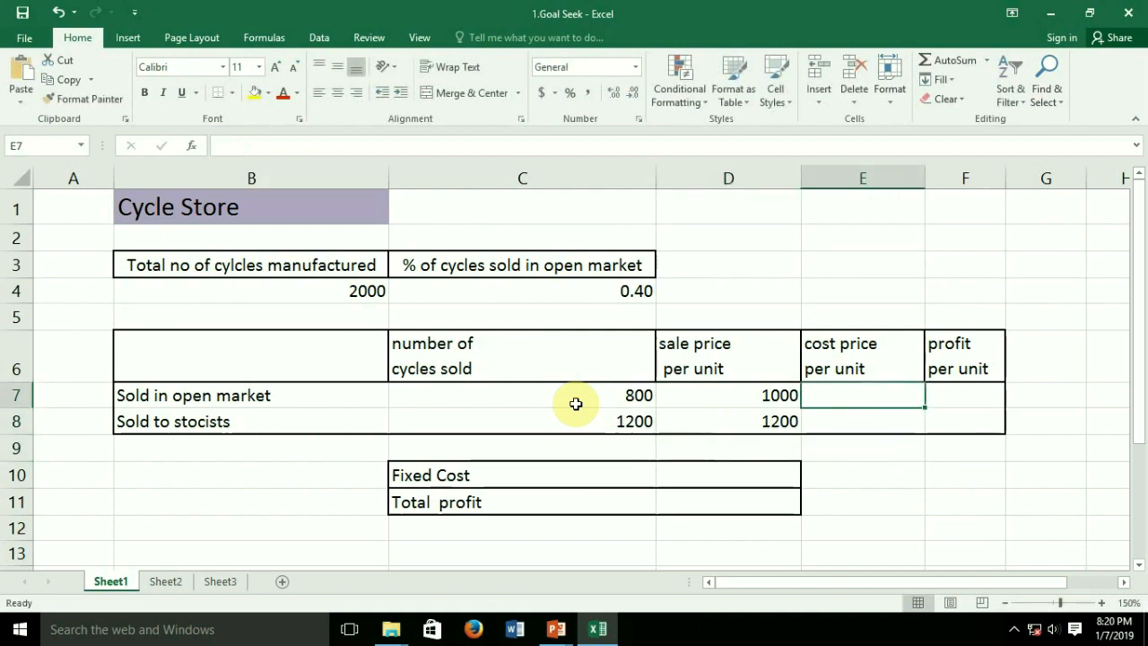
pyautogui.write('8')
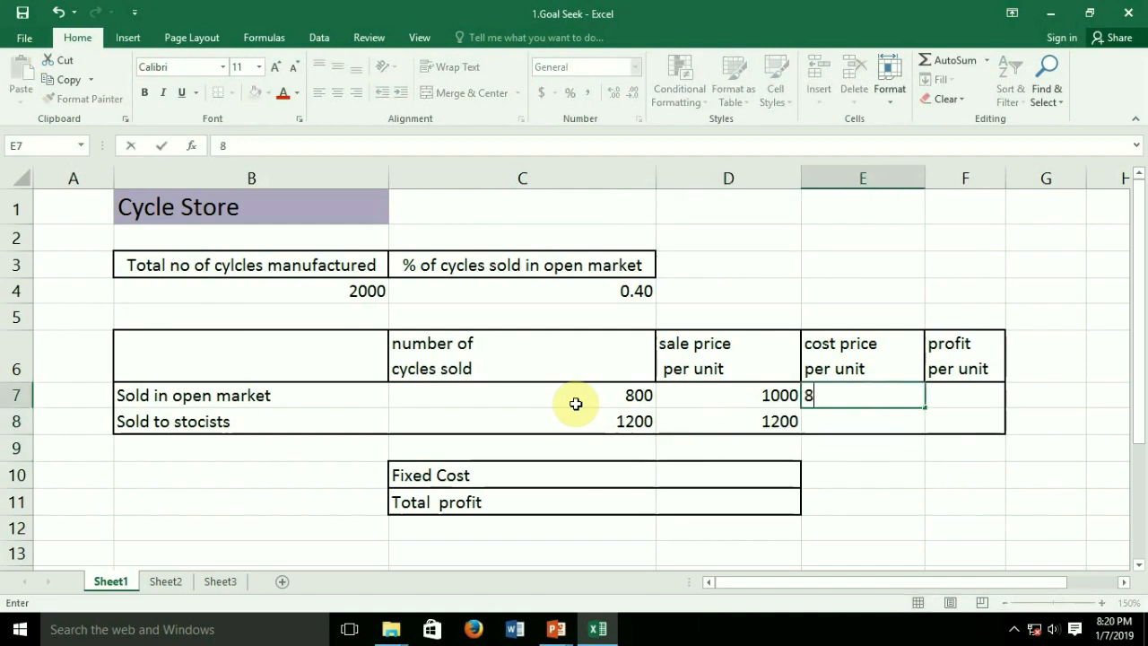
pyautogui.write('00')
pyautogui.press('Return')
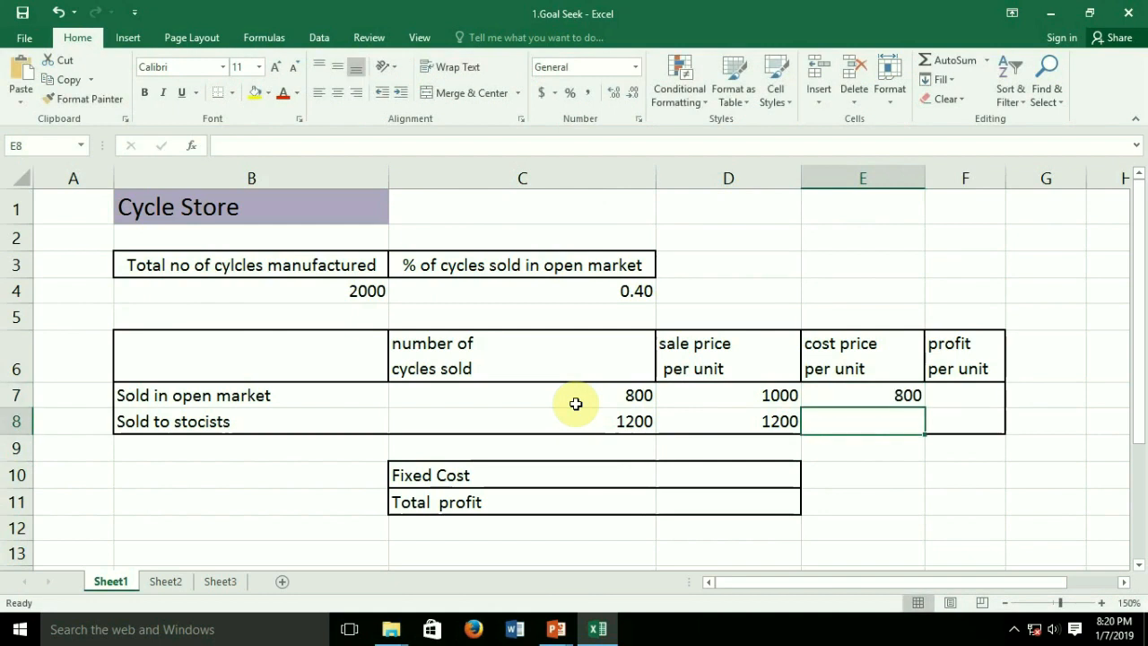
pyautogui.write('800')
pyautogui.press('Return')
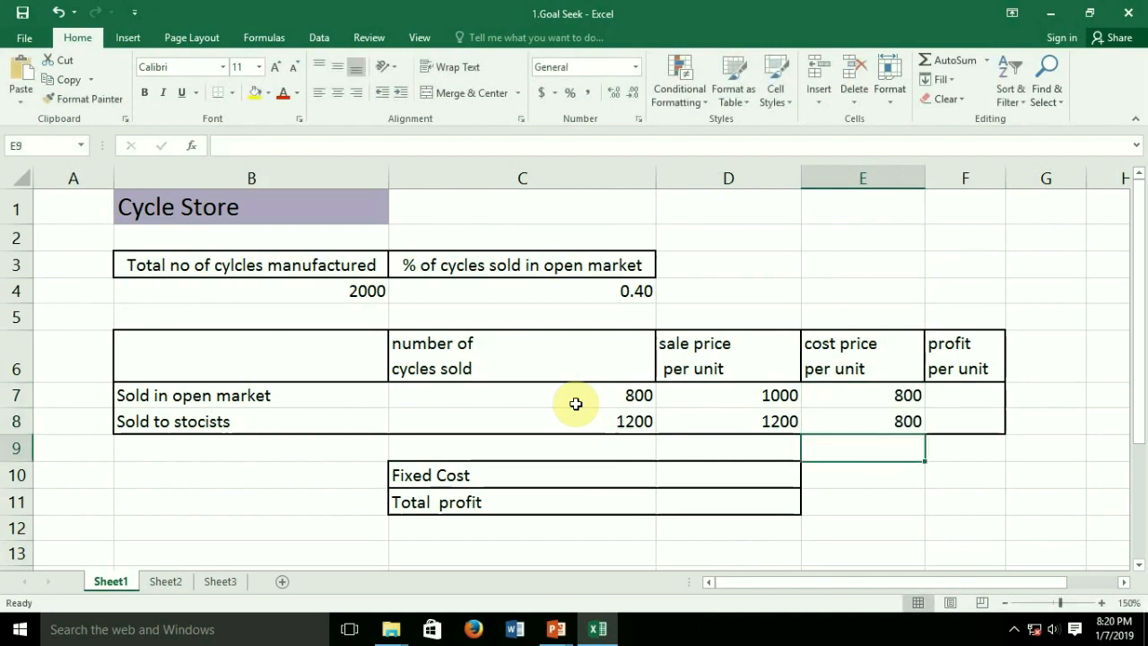
# Calculate the open-market profit per unit in cell F7 with the formula =D7-E7
pyautogui.press('Right')
pyautogui.press('Up')
pyautogui.press('Up')
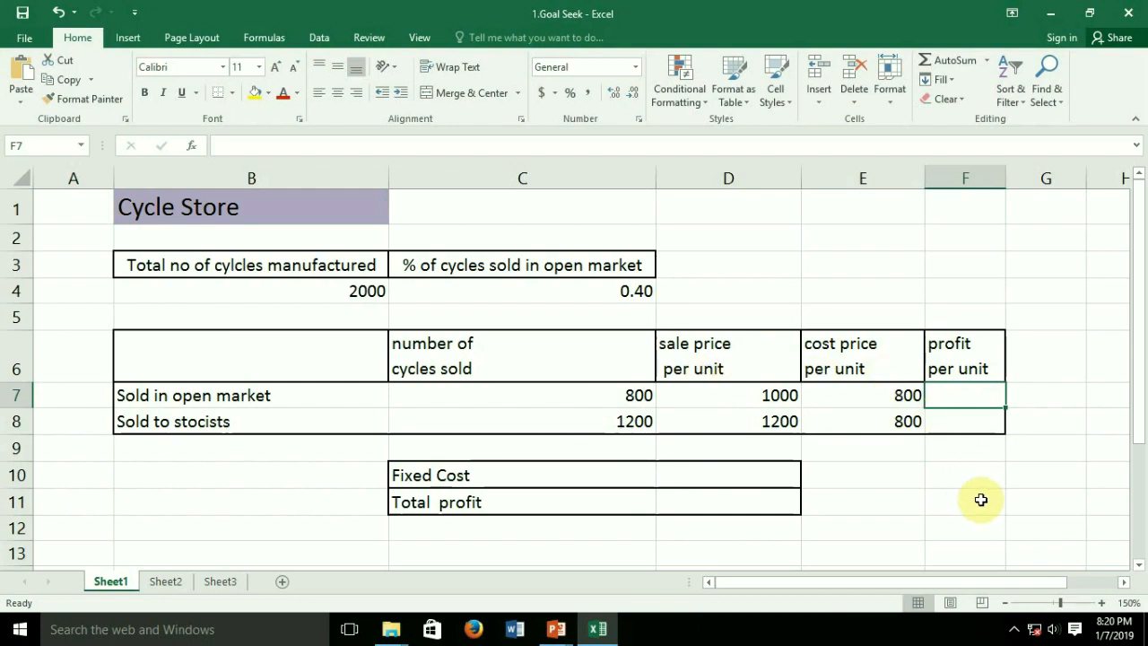
pyautogui.write('=')
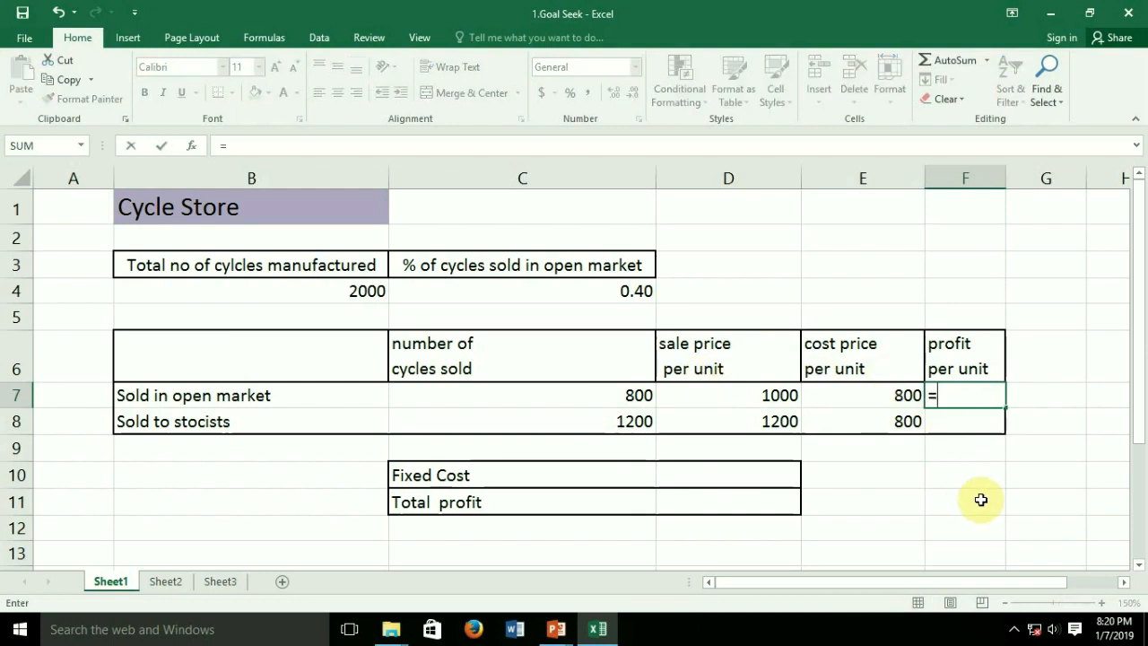
pyautogui.click(779, 399)
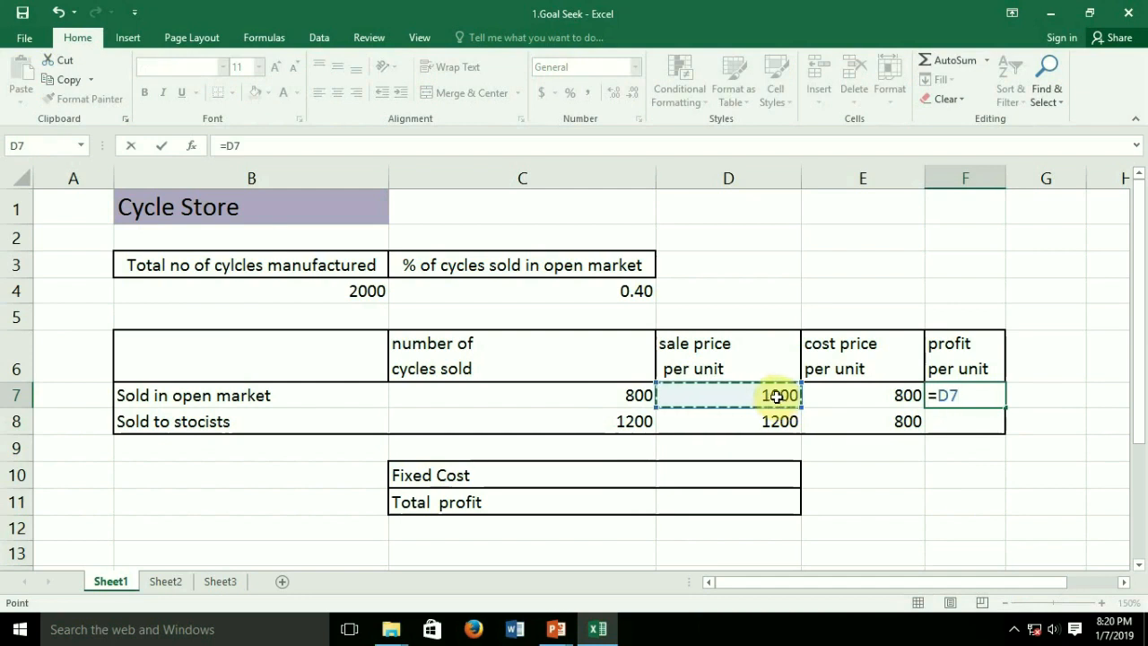
pyautogui.write('-')
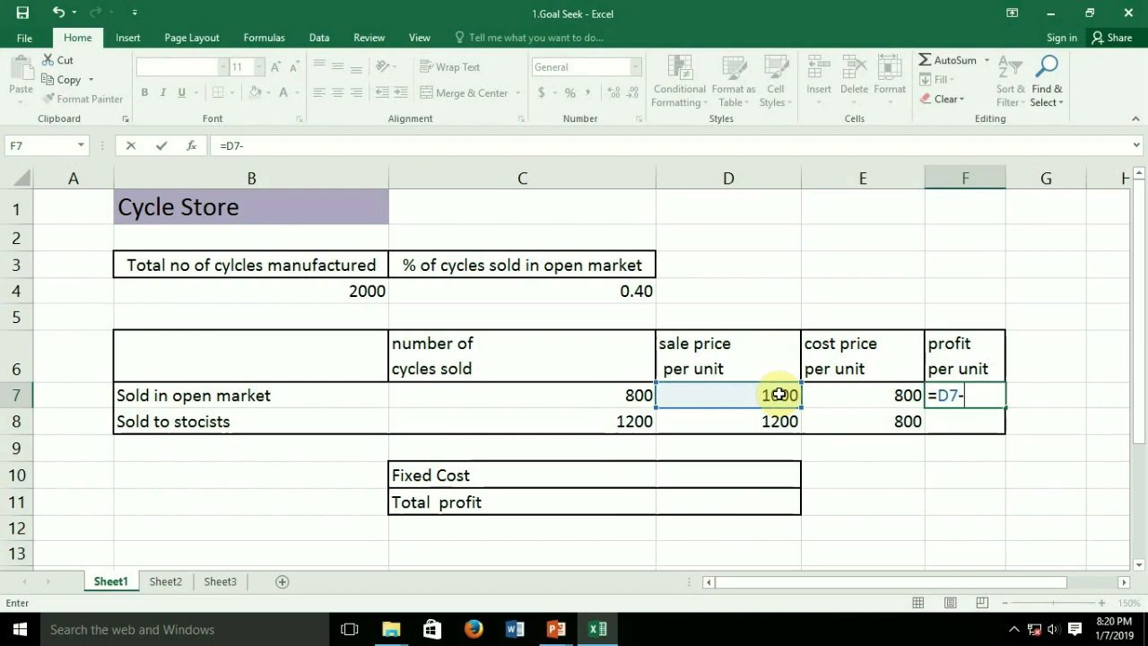
pyautogui.click(880, 394)
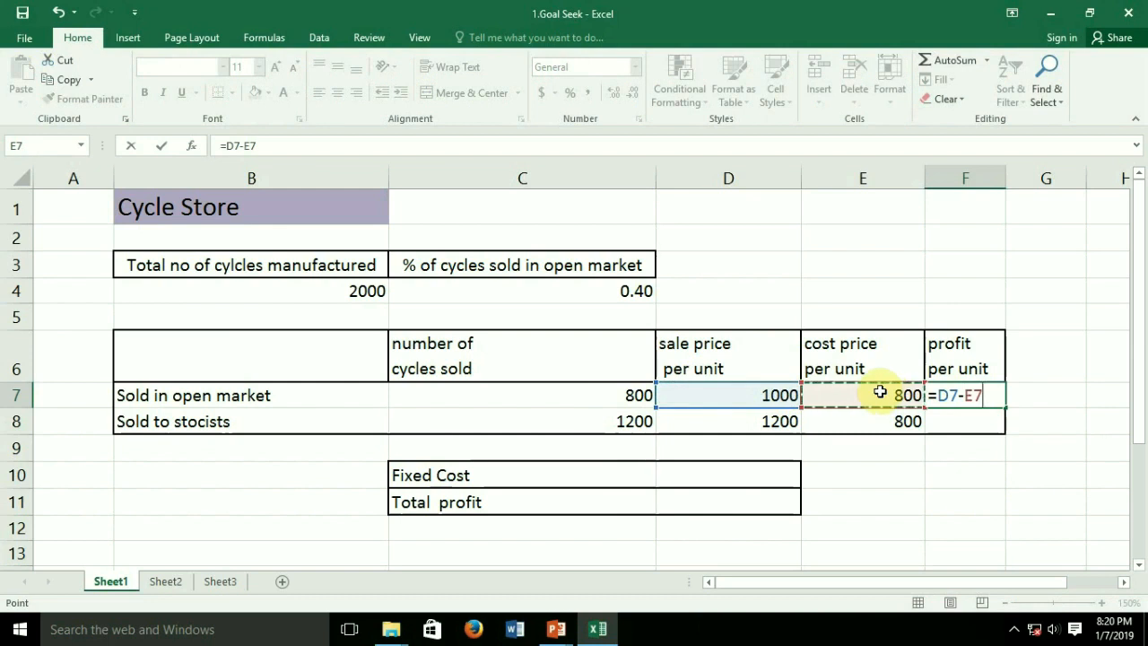
pyautogui.press('Return')
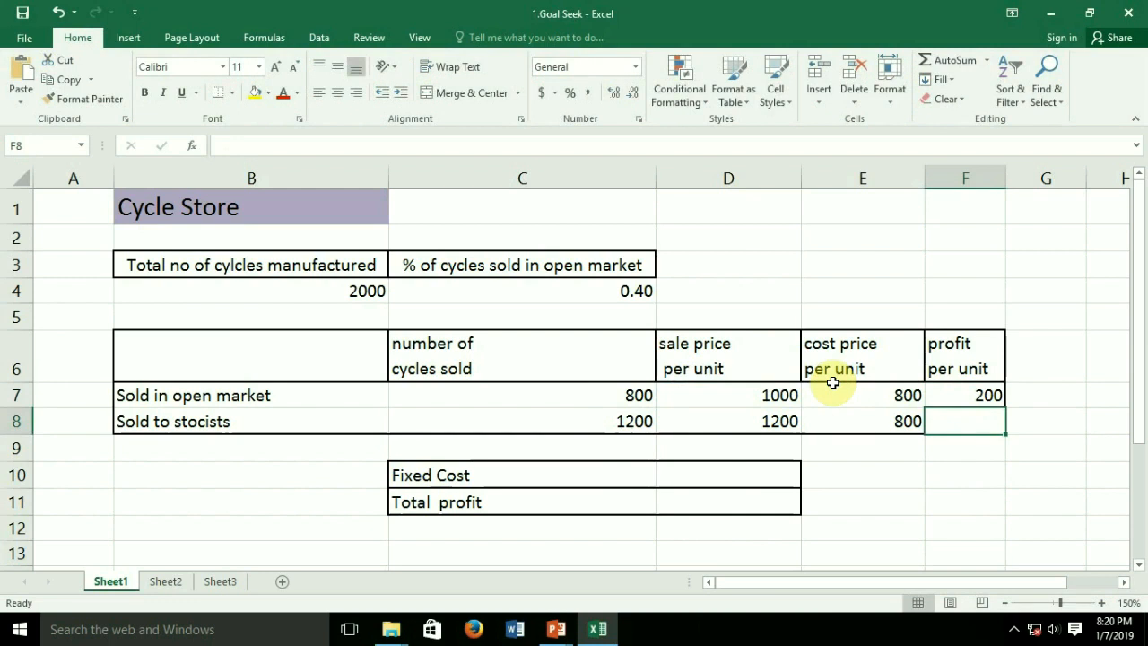
# Fill the profit-per-unit formula from cell F7 down to the stockist row in F8
pyautogui.click(977, 399)
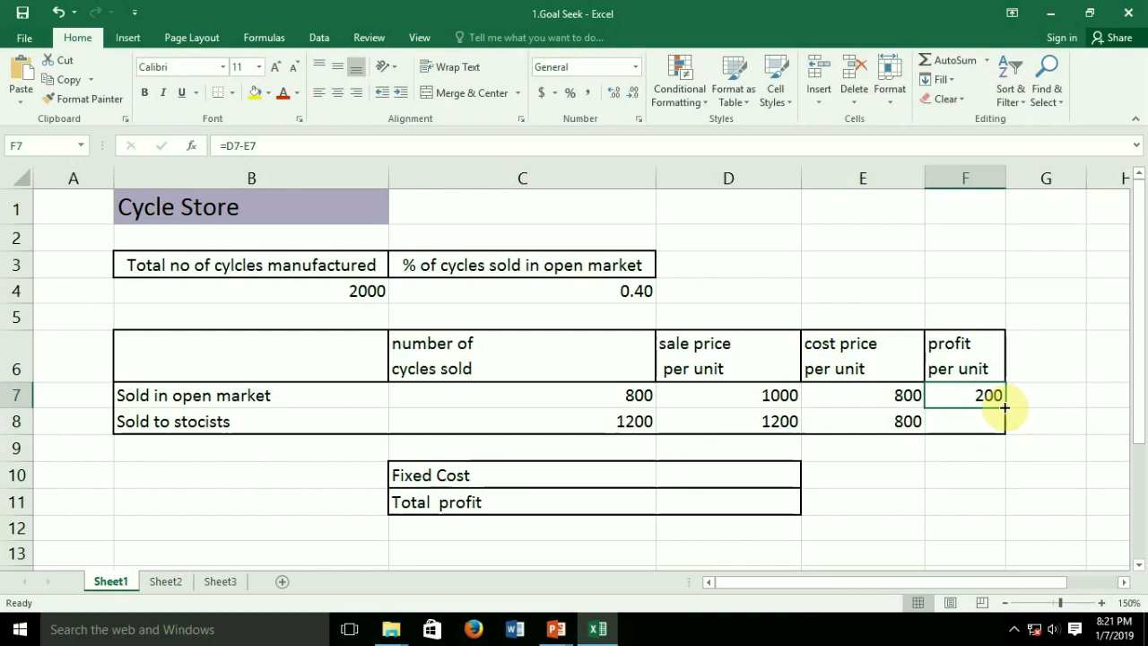
pyautogui.click(1005, 407)
pyautogui.click(1006, 409)
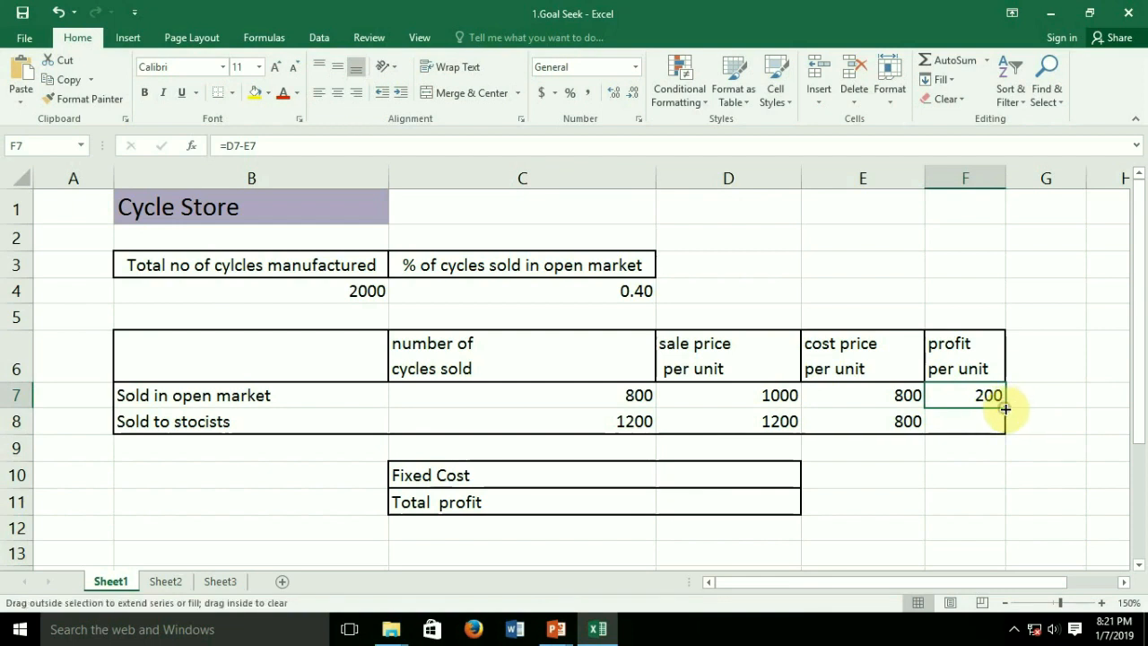
pyautogui.moveTo(1004, 409); pyautogui.dragTo(997, 428)
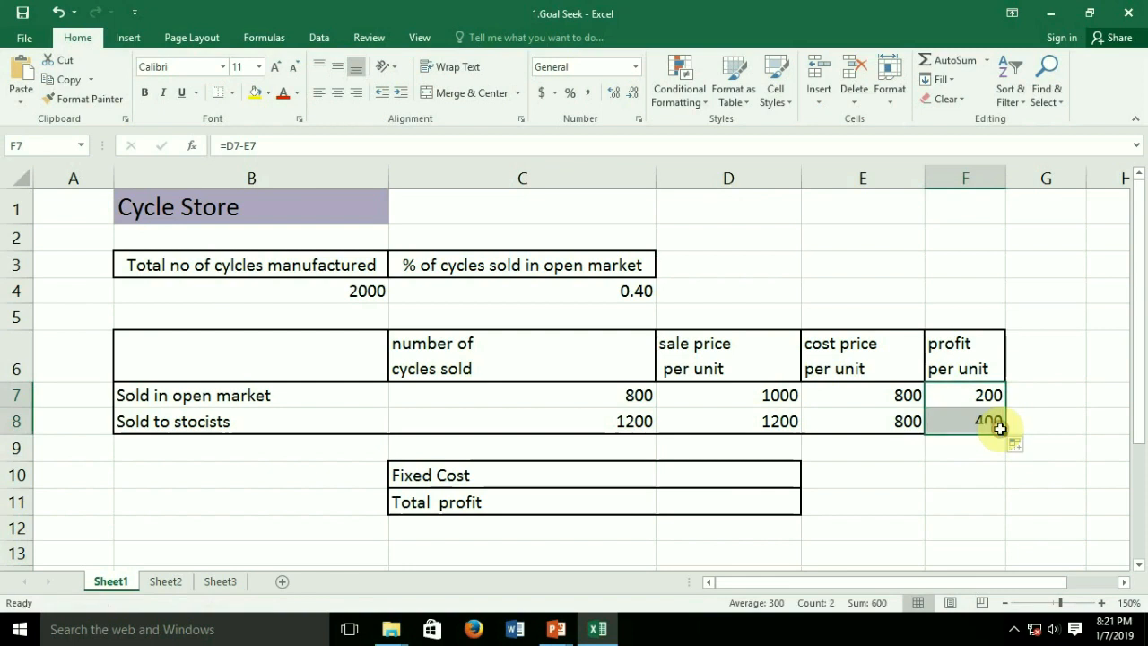
pyautogui.click(996, 478)
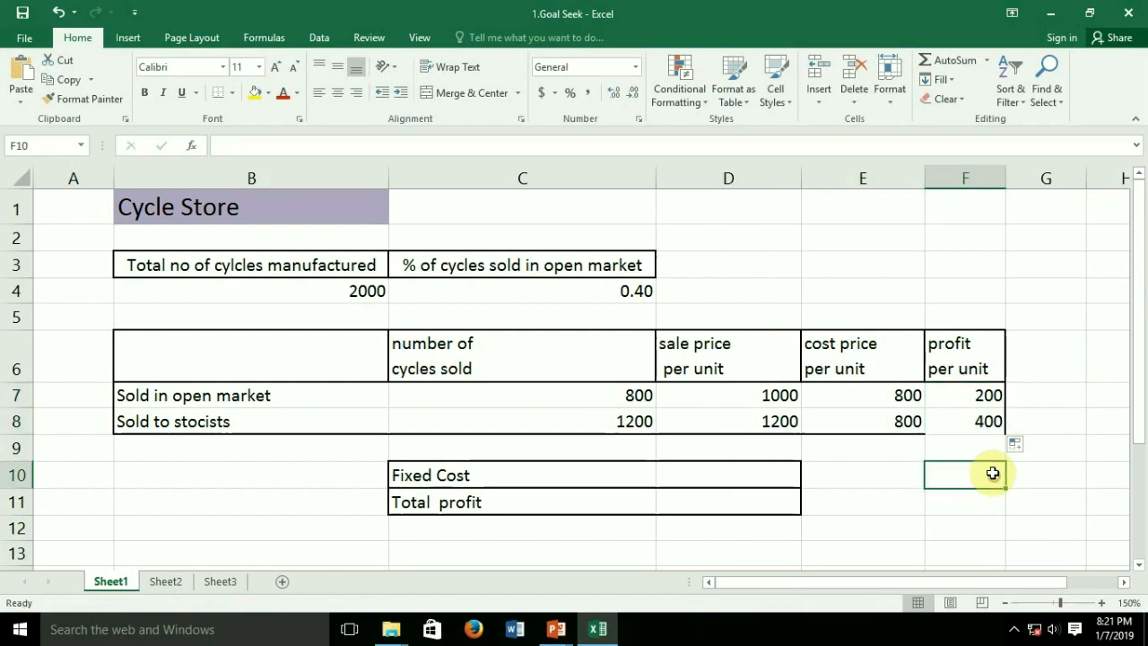
# Review the profit-per-unit formulas in cells F8 and F7 together with the cells they reference
pyautogui.click(961, 427)
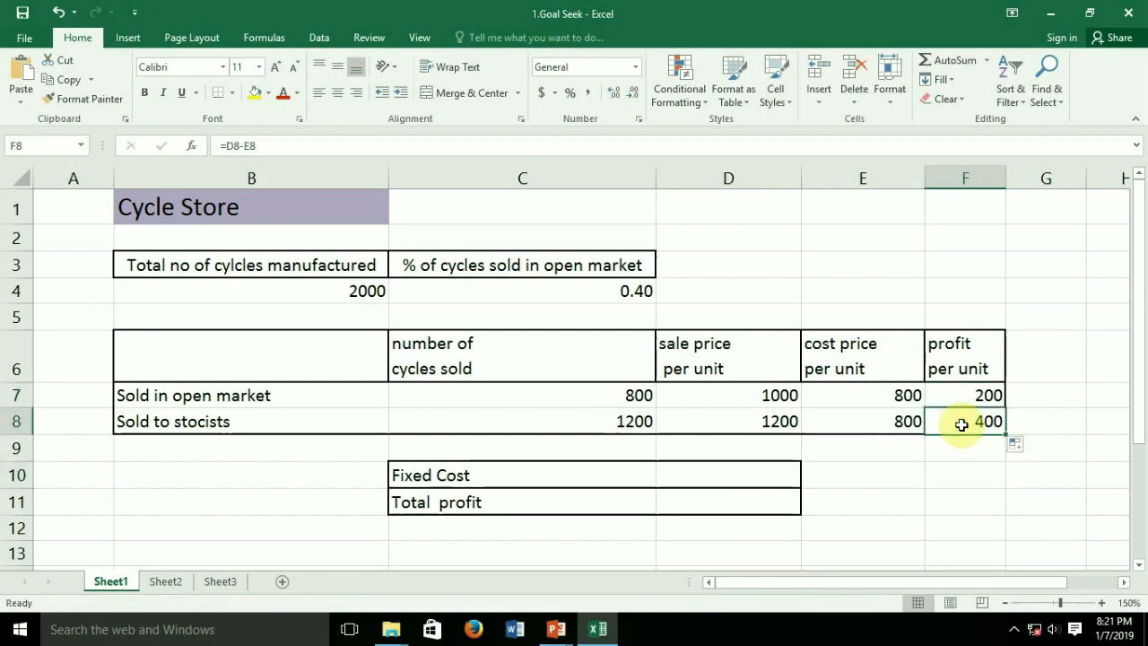
pyautogui.click(403, 147)
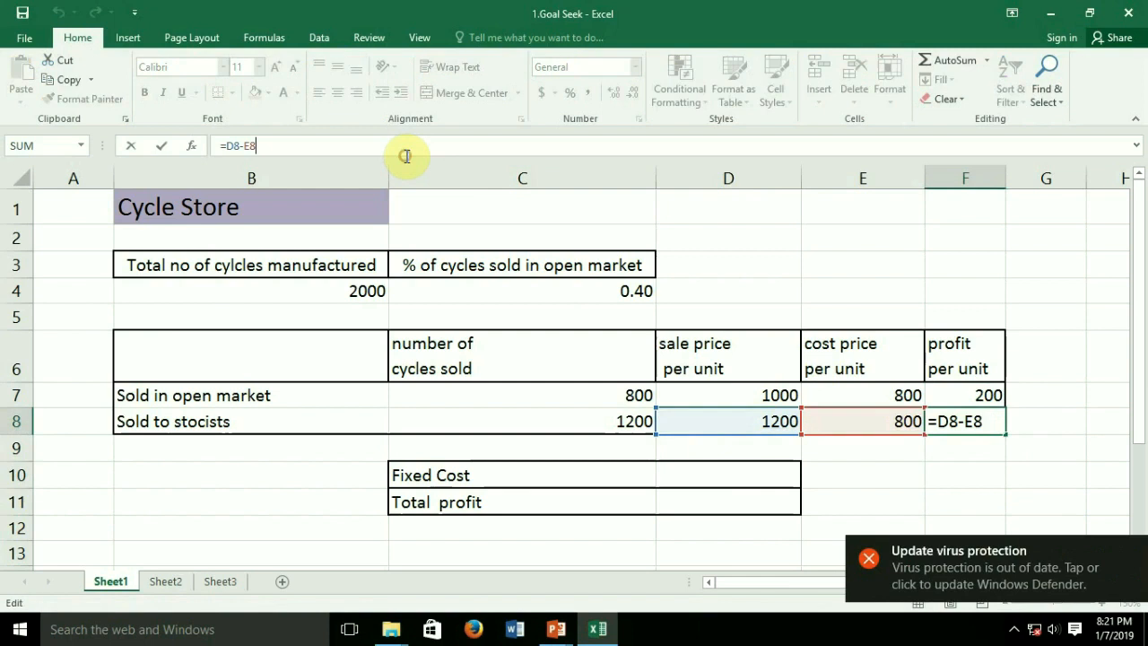
pyautogui.click(1130, 550)
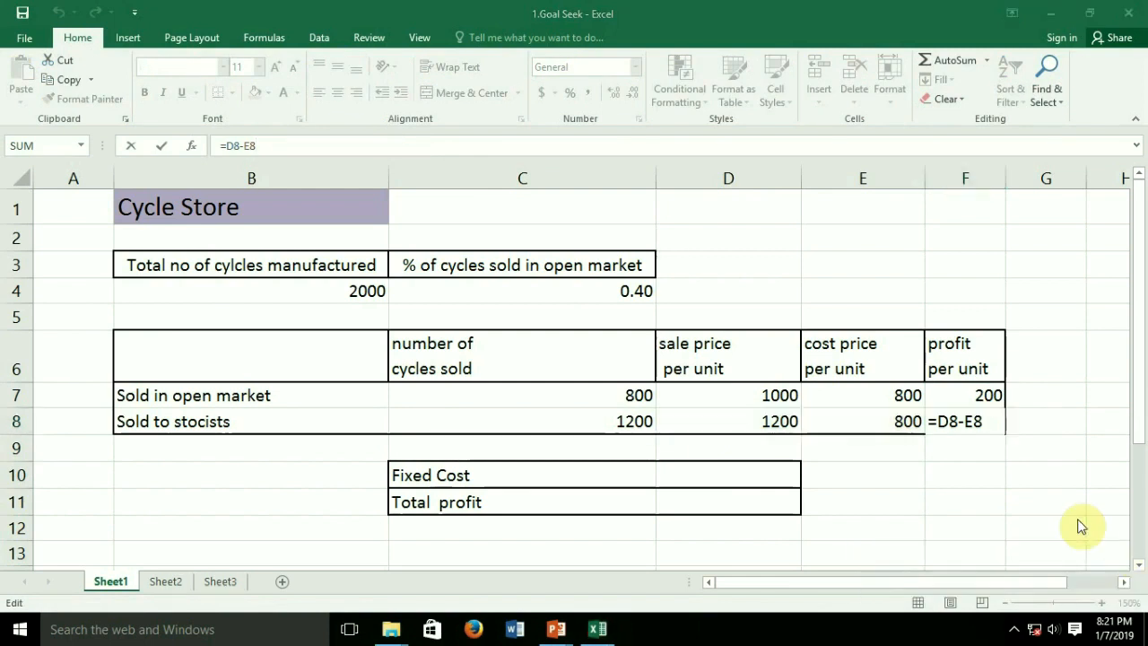
pyautogui.click(984, 423)
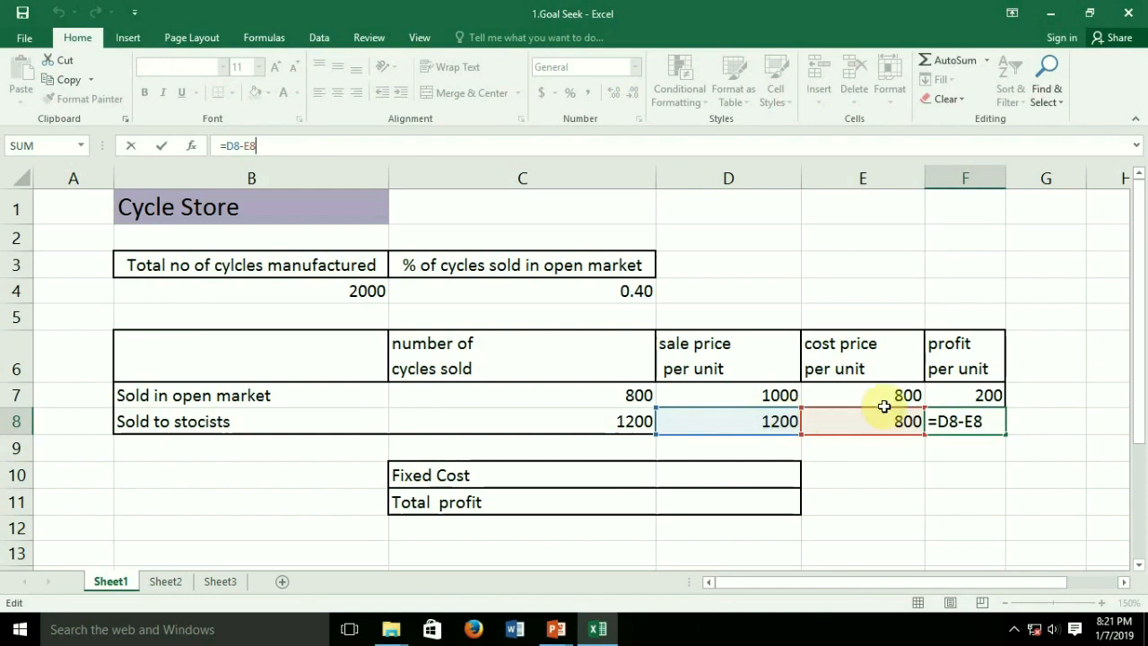
pyautogui.click(952, 391)
pyautogui.doubleClick(958, 395)
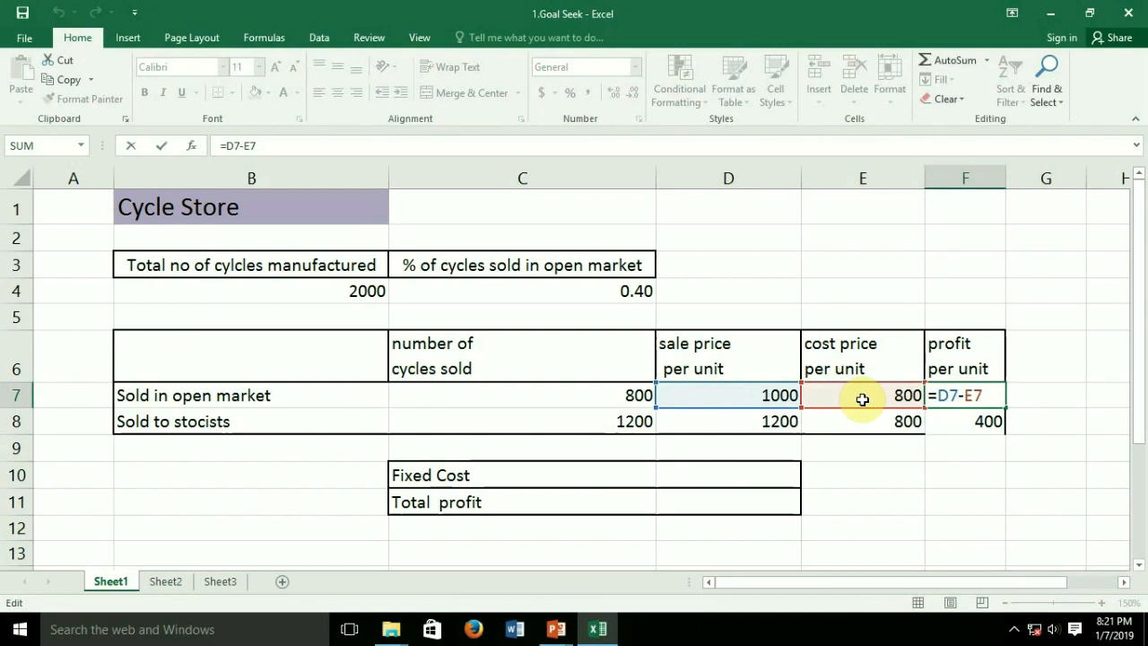
pyautogui.doubleClick(956, 421)
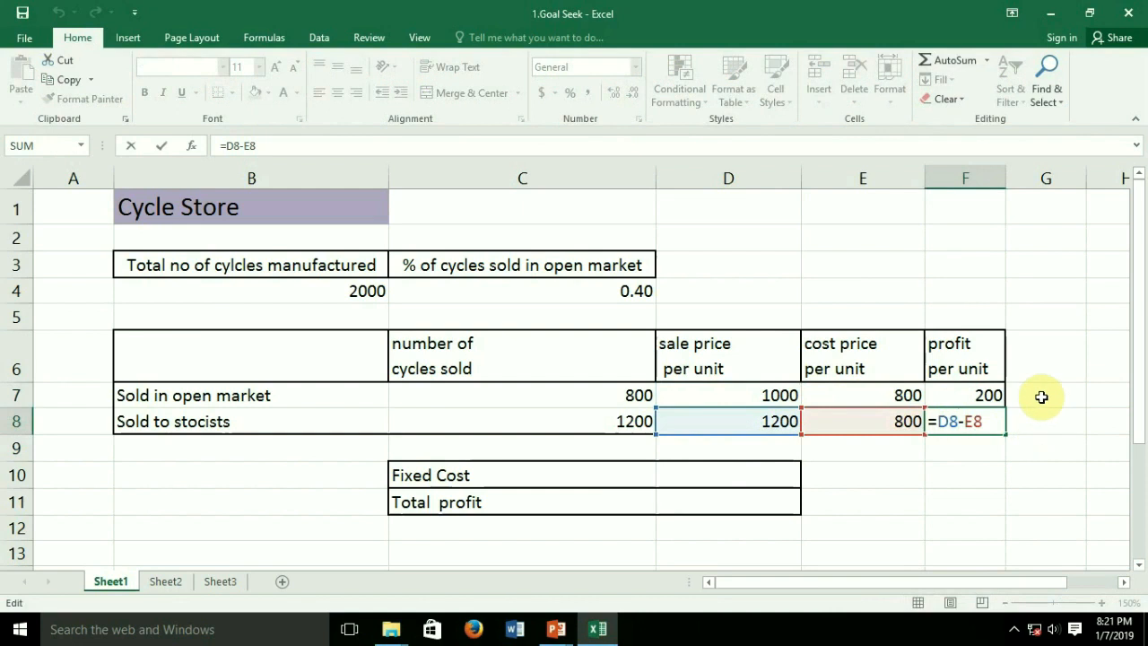
pyautogui.press('Return')
# Enter a fixed cost of 100000 in cell D10
pyautogui.click(737, 471)
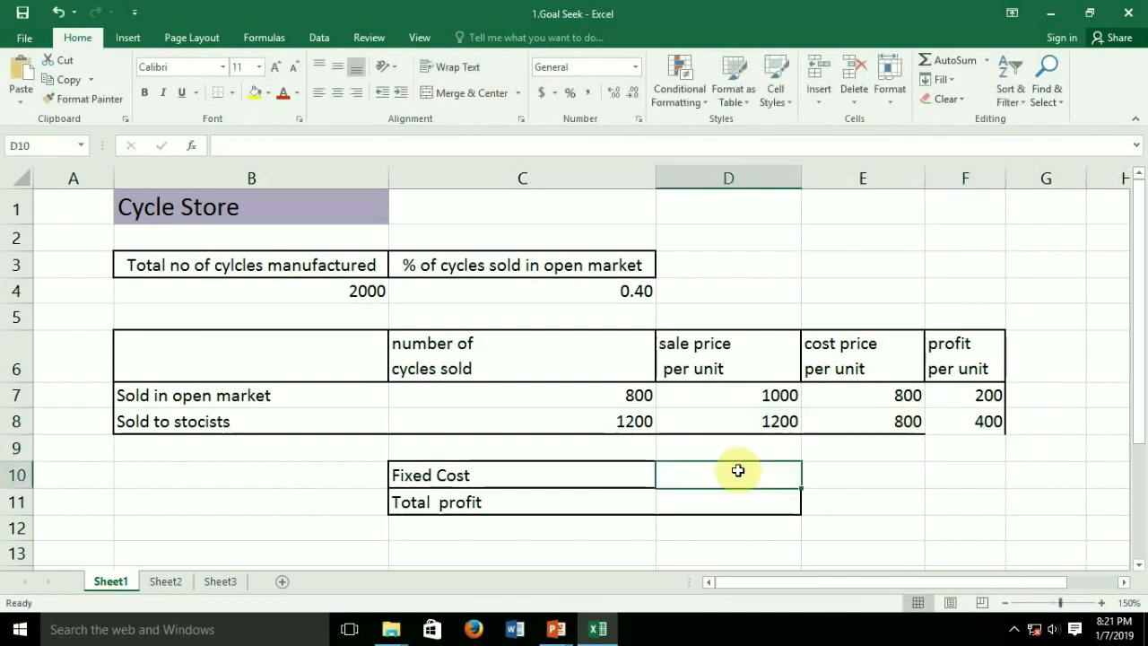
pyautogui.write('1000')
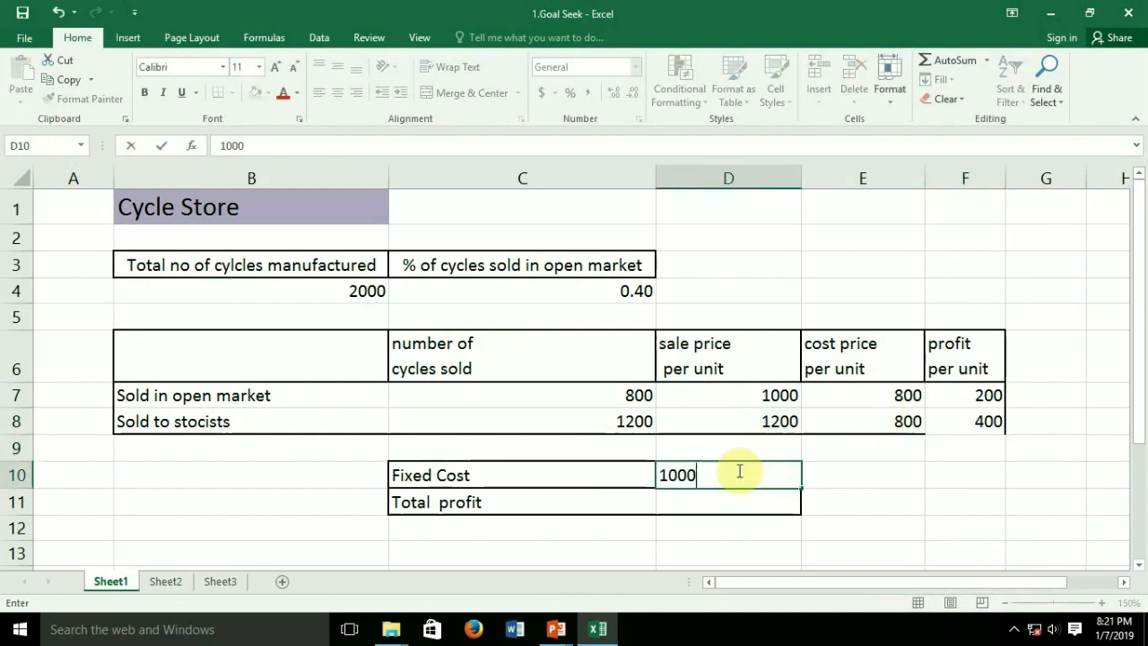
pyautogui.write('00')
pyautogui.press('Return')
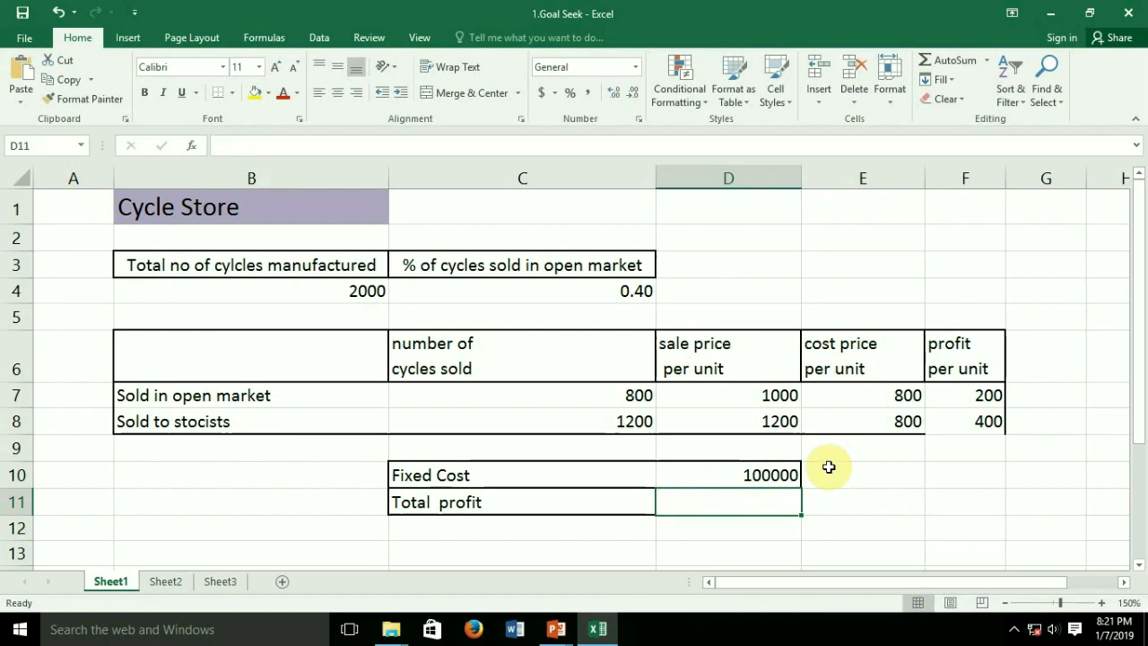
# Review the profit-per-unit and cycles-sold cells for both sales rows, along with the fixed cost cell
pyautogui.click(986, 392)
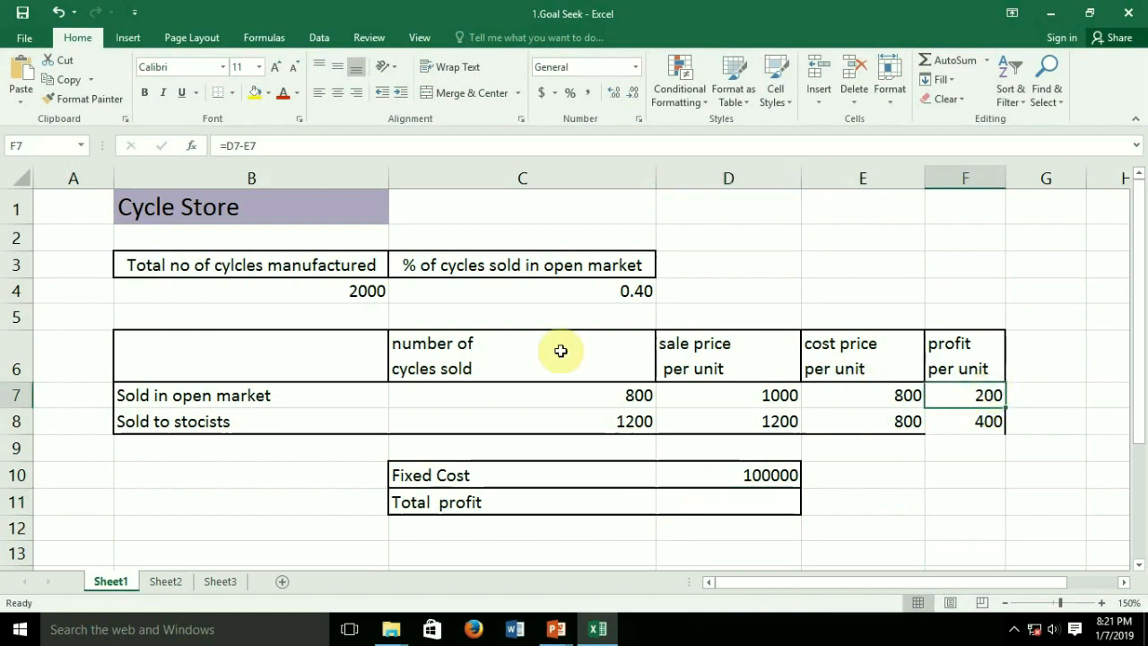
pyautogui.click(546, 385)
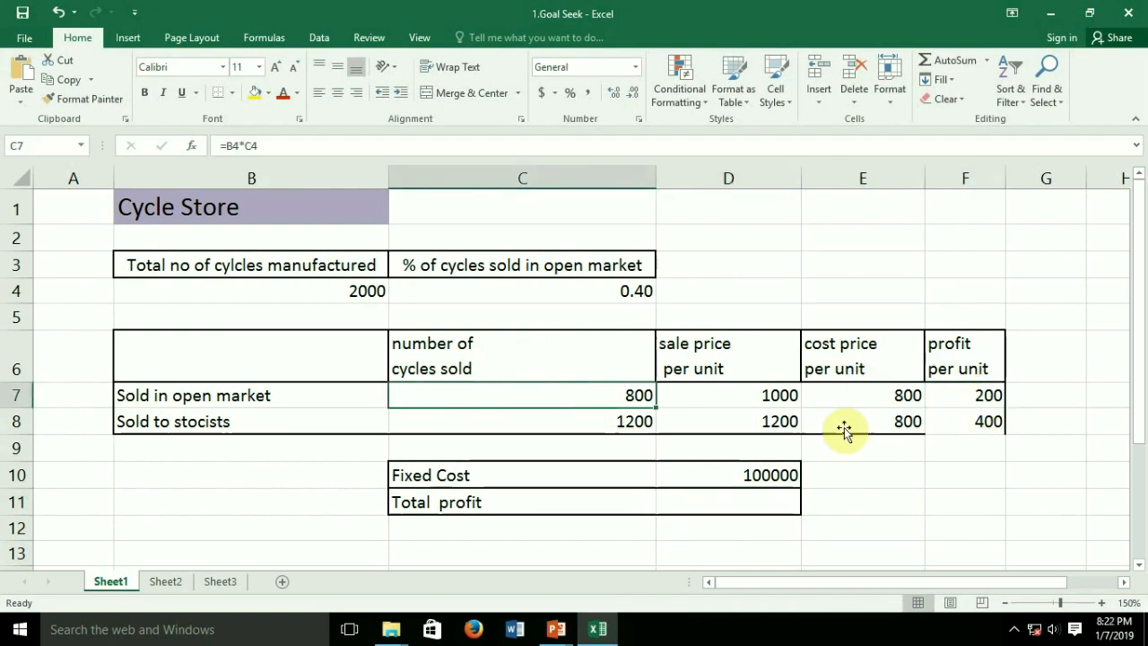
pyautogui.click(986, 423)
pyautogui.click(518, 419)
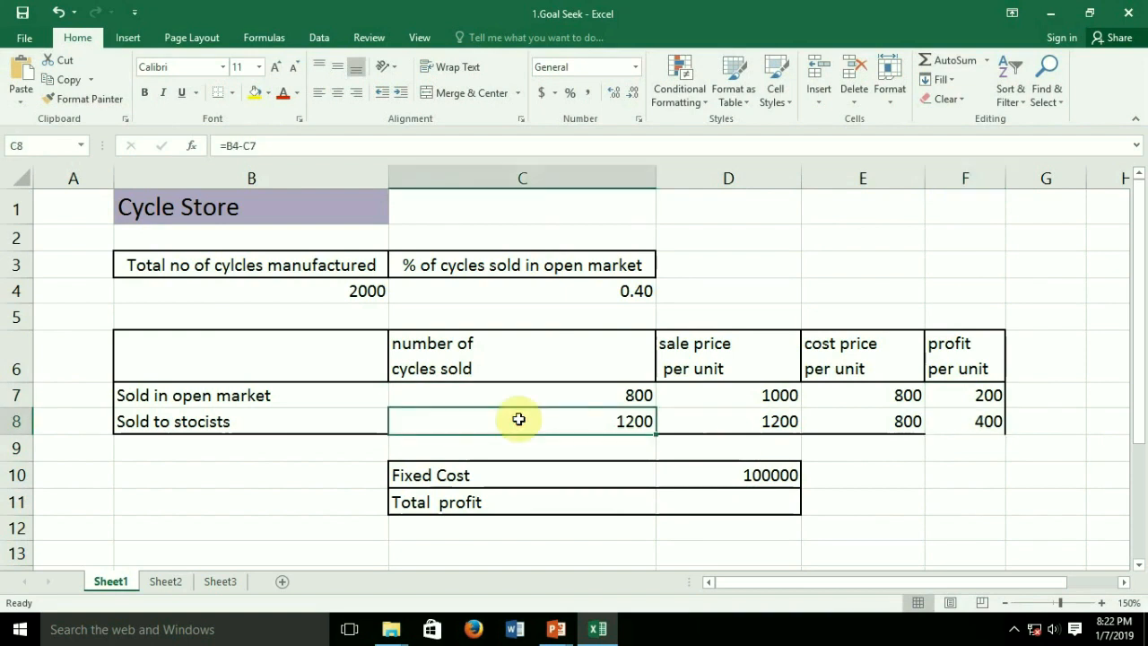
pyautogui.click(759, 470)
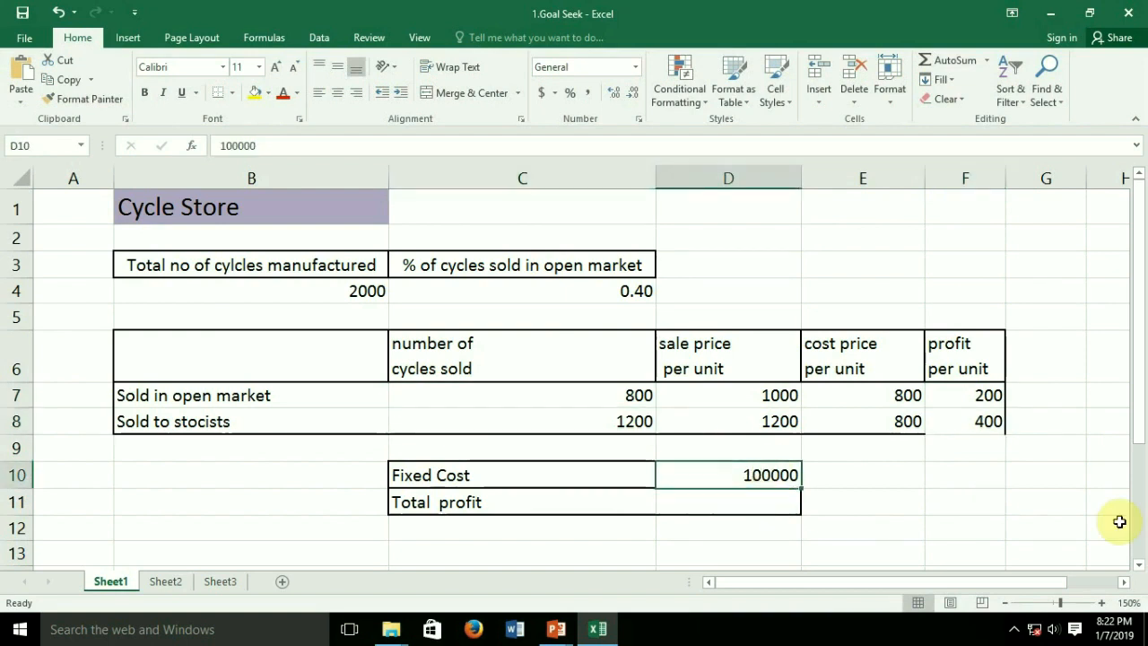
# Calculate the total profit in cell D11 with the formula =(C7*F7)+(C8*F8)-D10
pyautogui.click(733, 505)
pyautogui.write('=')
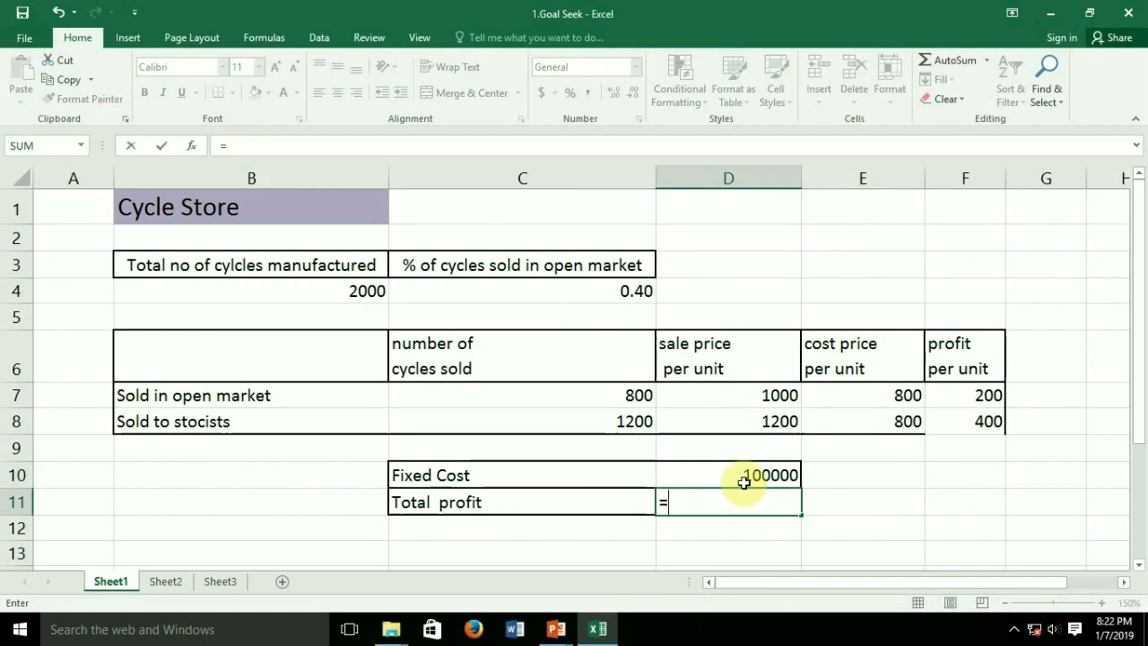
pyautogui.write('(')
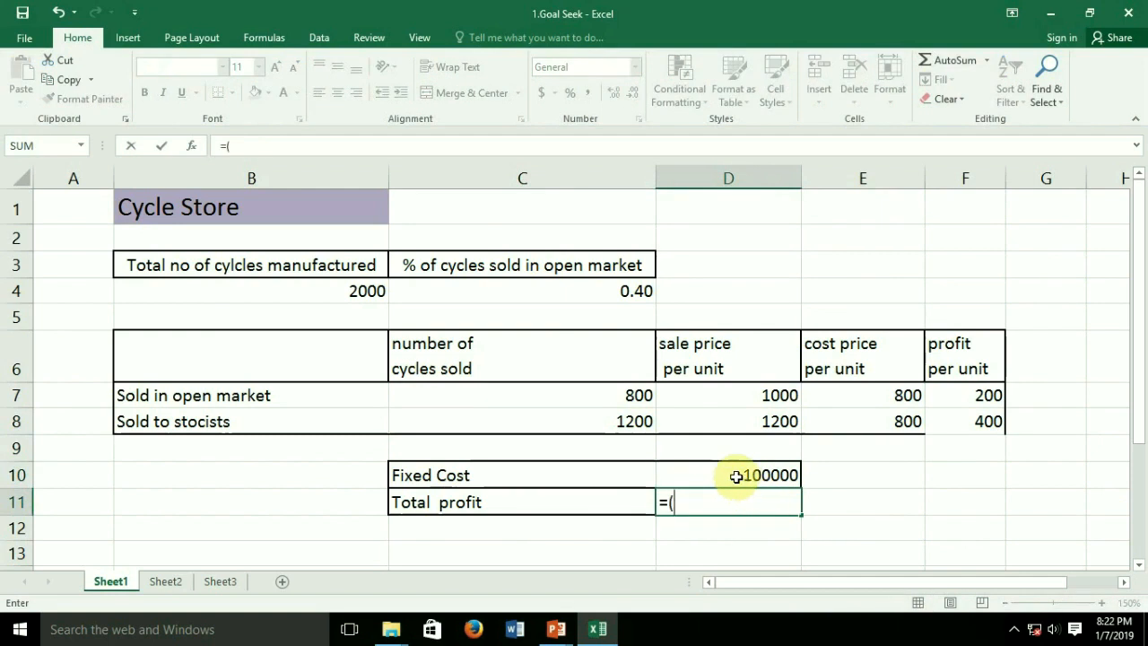
pyautogui.click(638, 397)
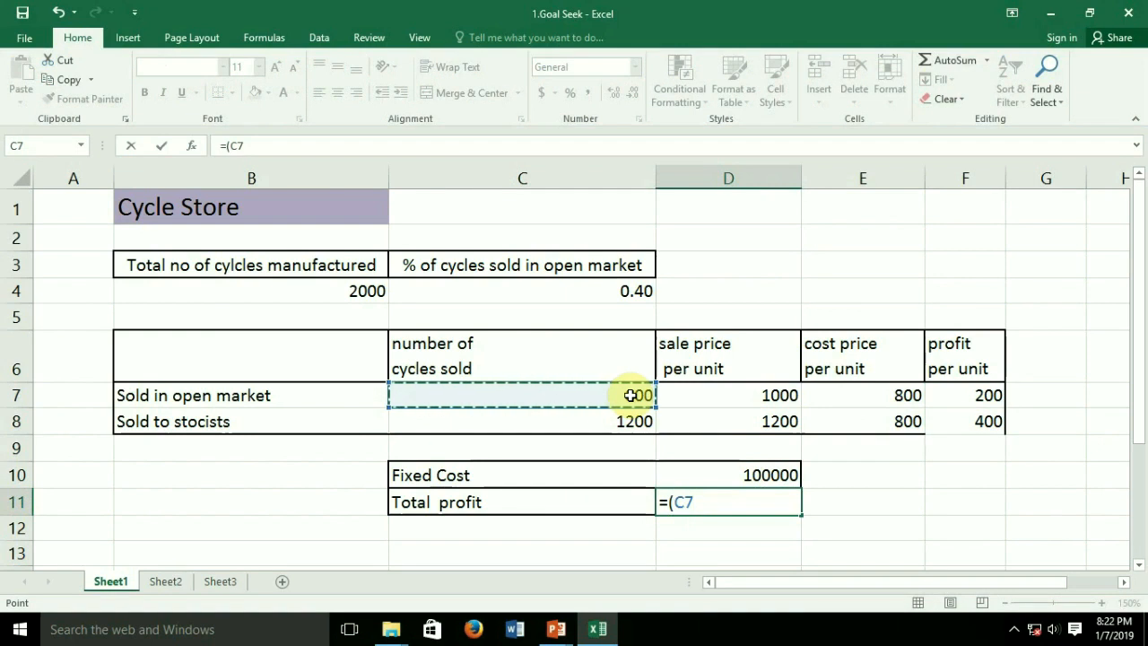
pyautogui.write('*')
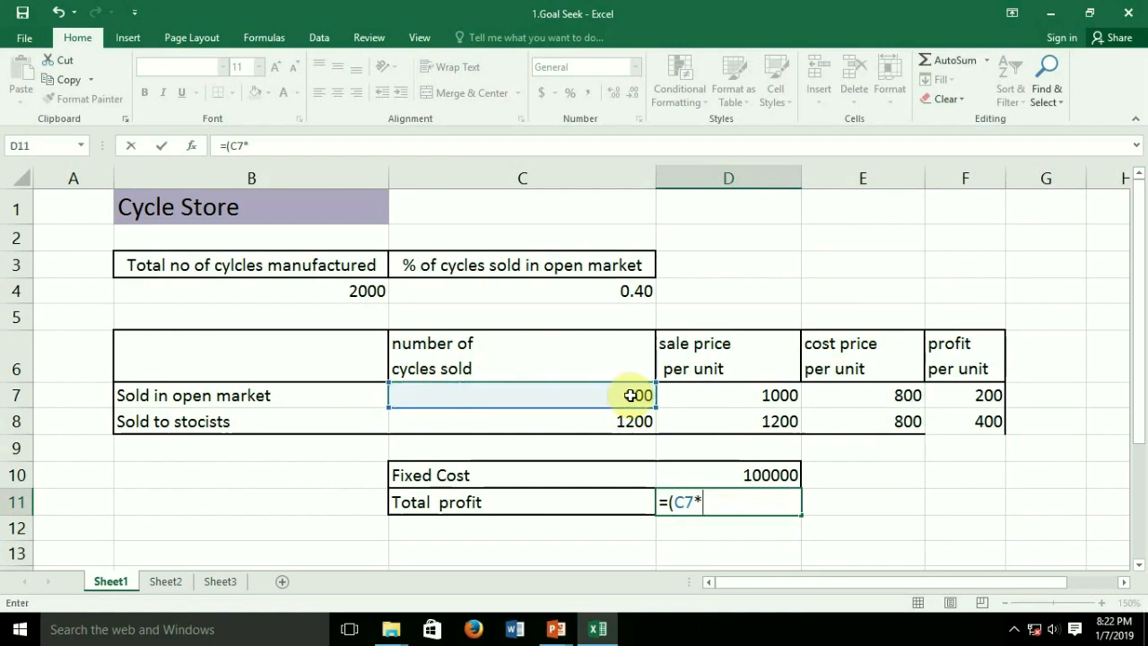
pyautogui.click(962, 399)
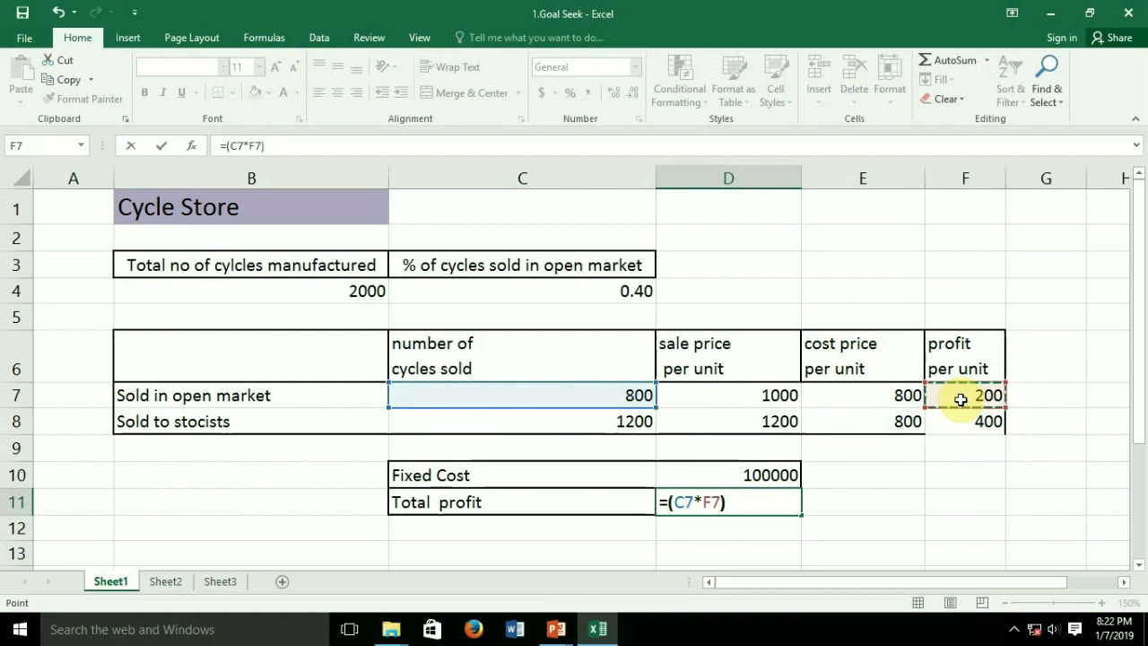
pyautogui.write(')')
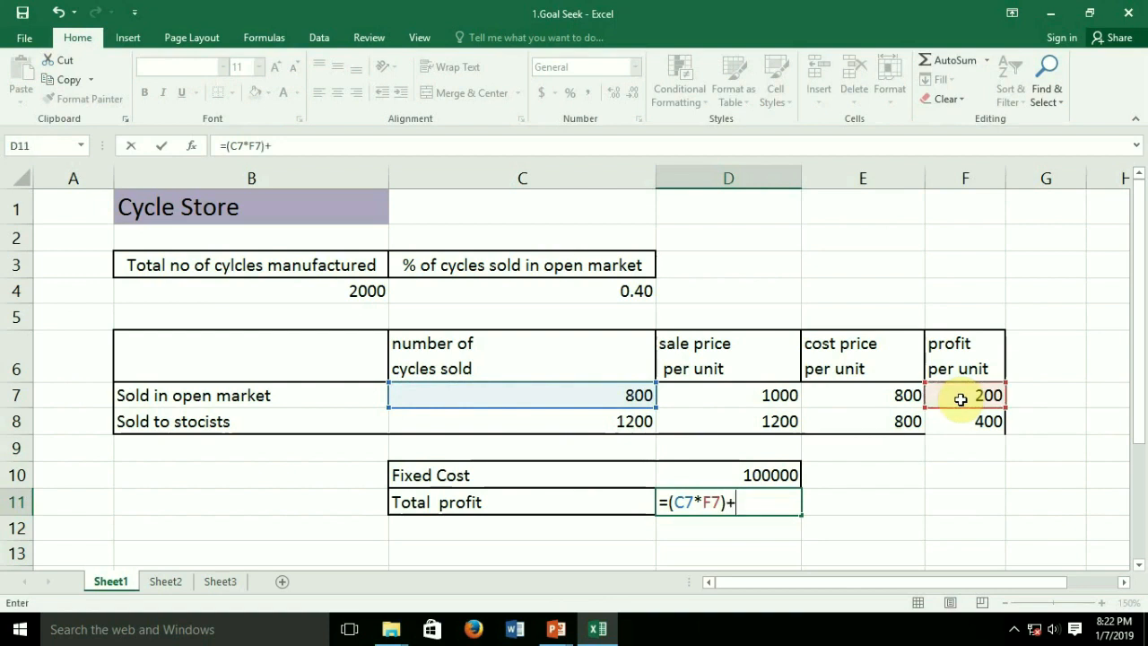
pyautogui.click(603, 422)
pyautogui.press('BackSpace')
pyautogui.press('BackSpace')
pyautogui.click(600, 422)
pyautogui.write('*')
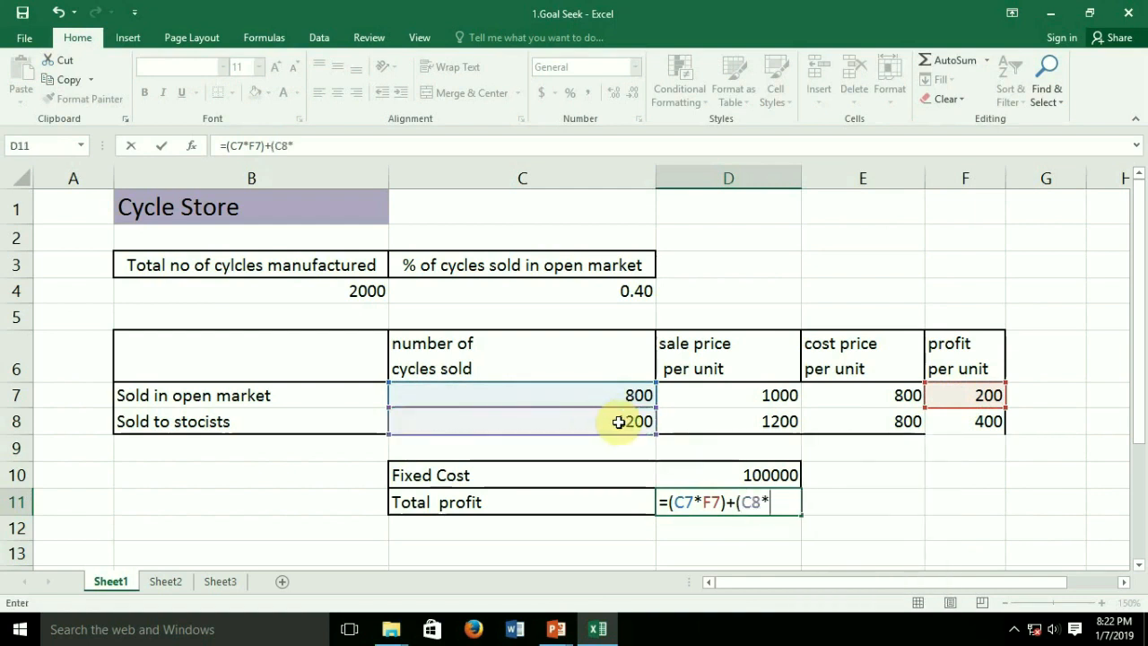
pyautogui.click(955, 419)
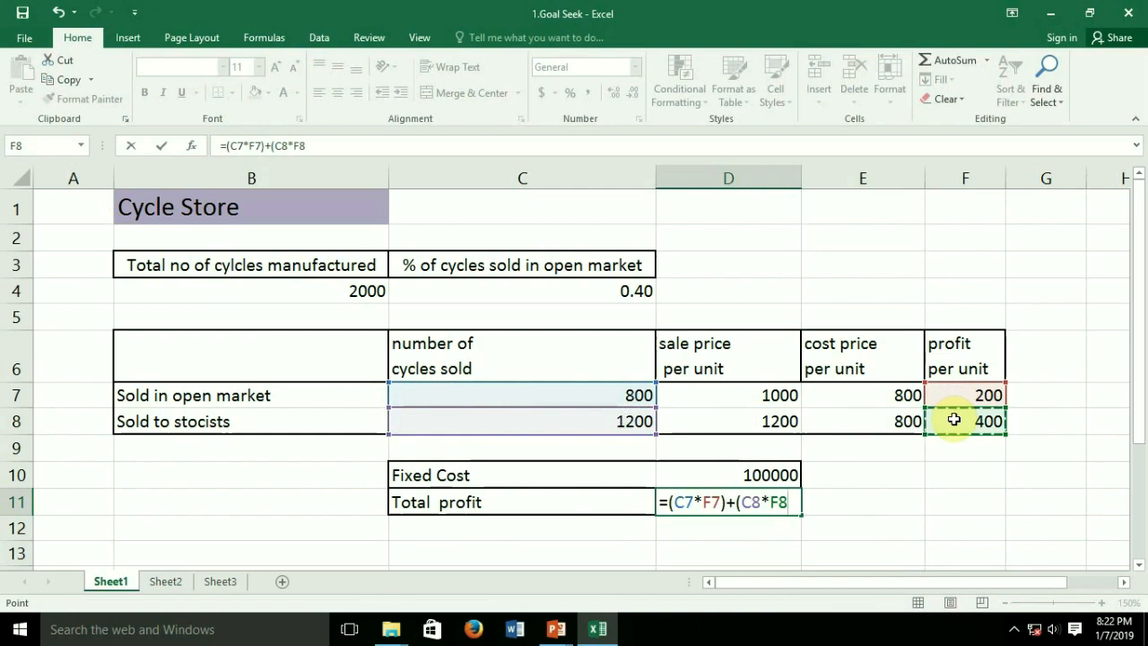
pyautogui.write(')')
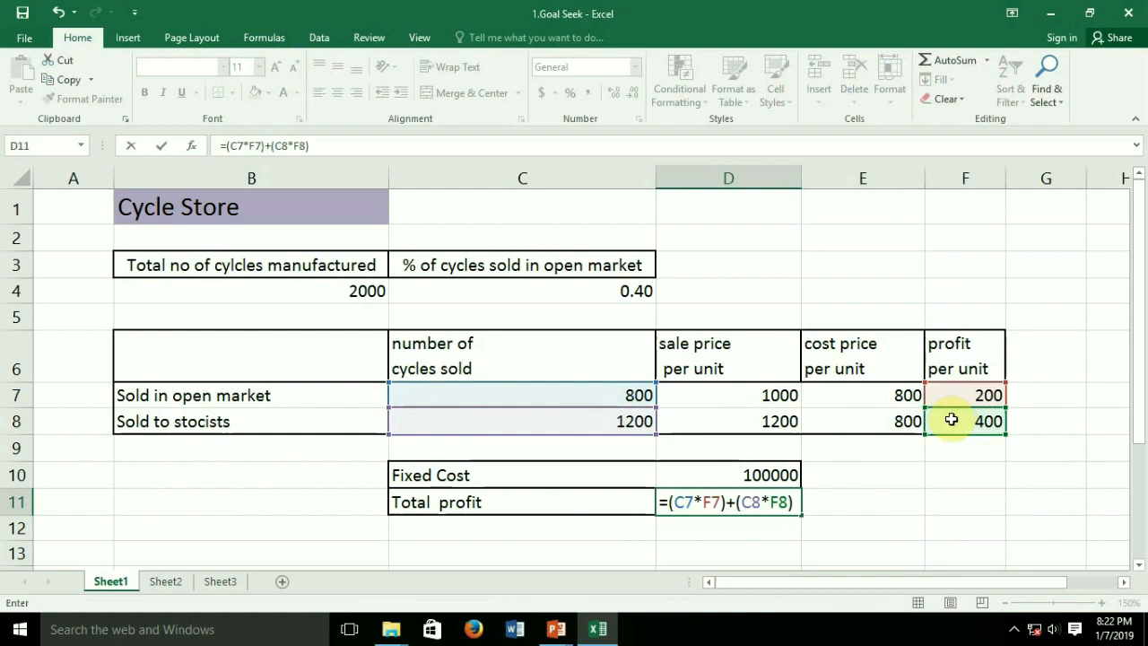
pyautogui.write('-')
pyautogui.click(763, 473)
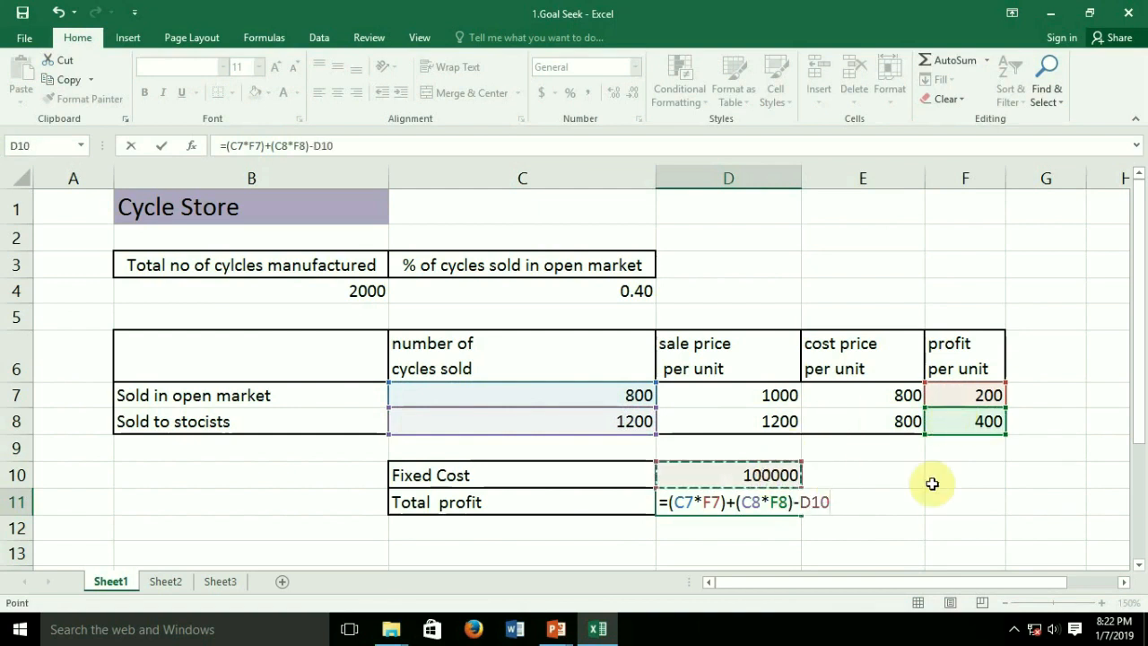
pyautogui.press('Return')
# Enclose the two added products in D11 in outer parentheses so the formula reads =((C7*F7)+(C8*F8))-D10
pyautogui.click(752, 502)
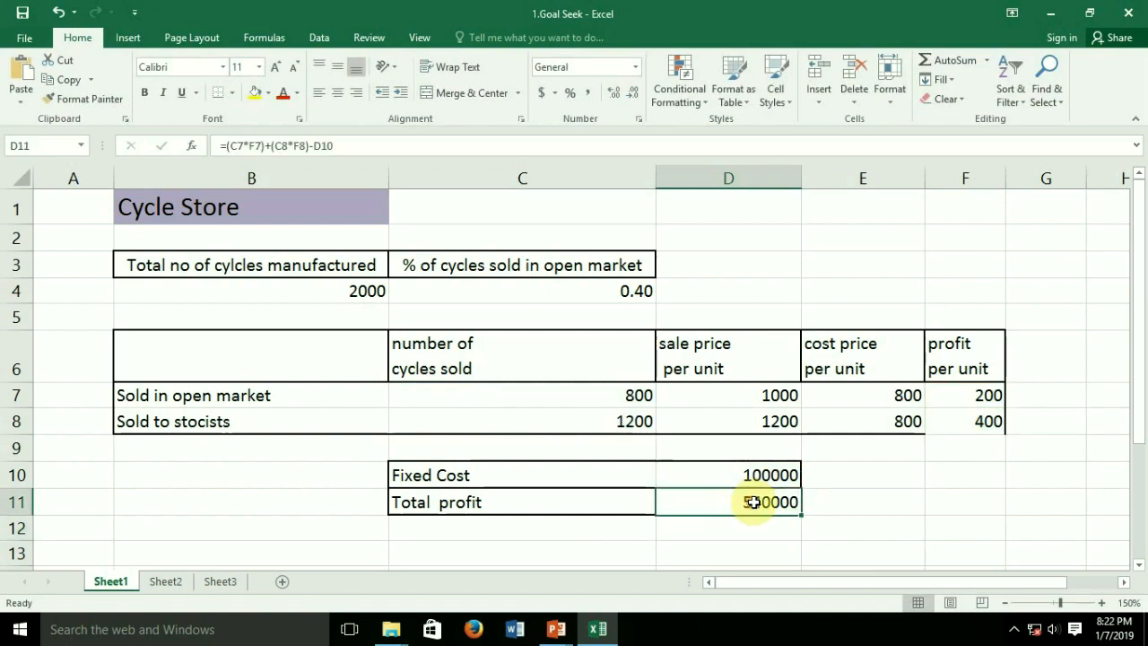
pyautogui.doubleClick(752, 502)
pyautogui.click(668, 502)
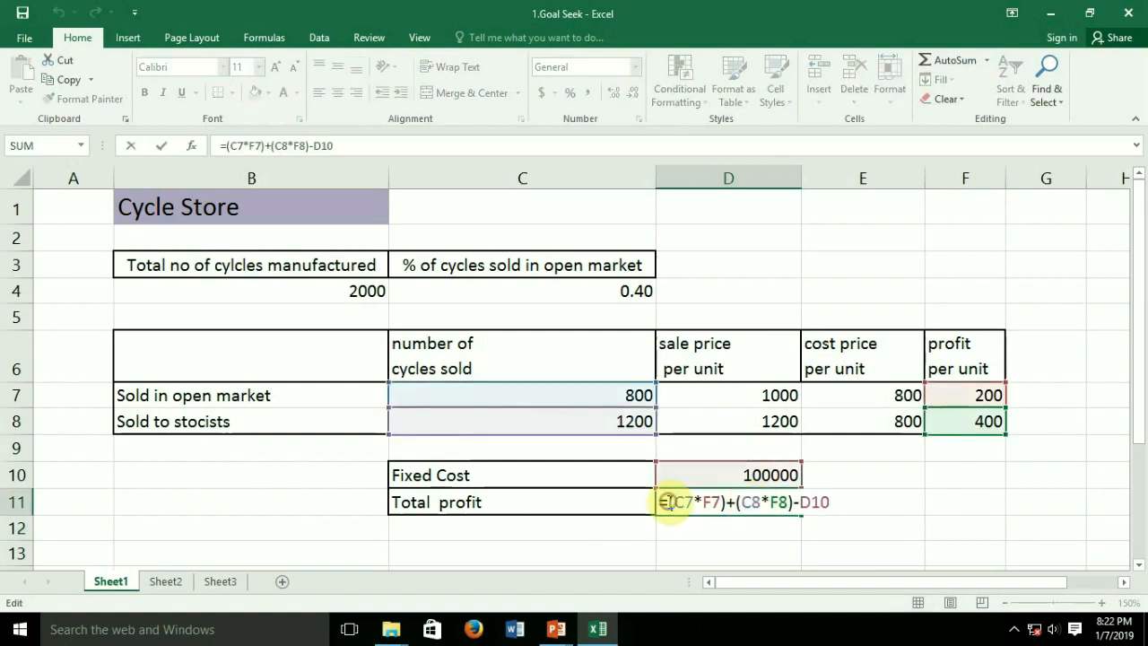
pyautogui.write('(')
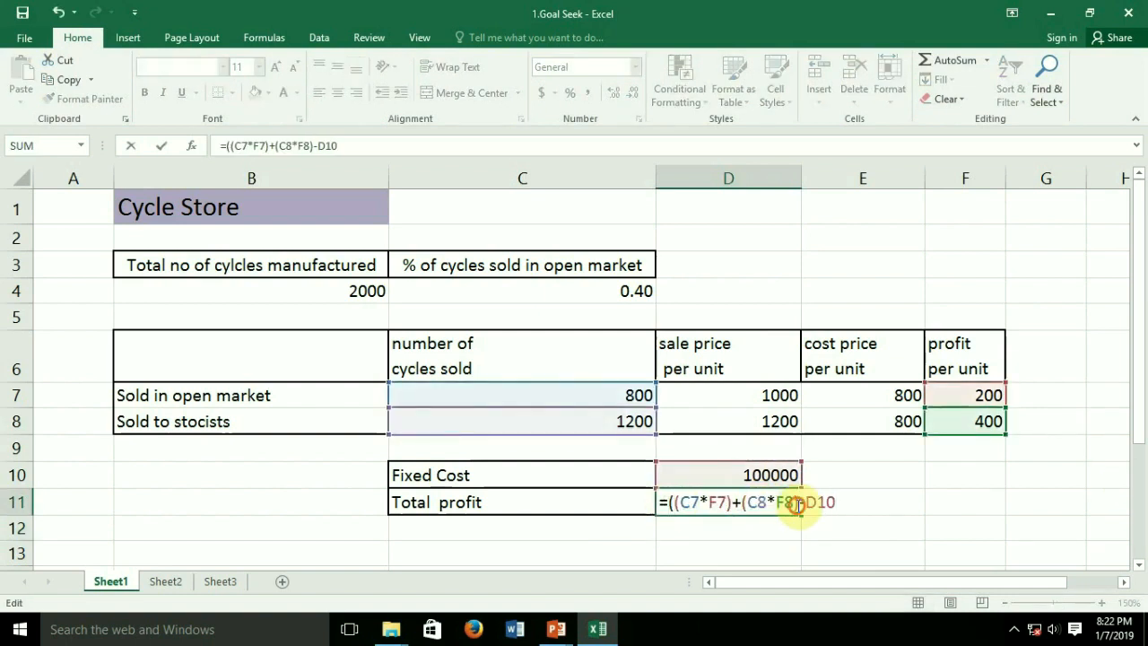
pyautogui.click(802, 504)
pyautogui.write(')')
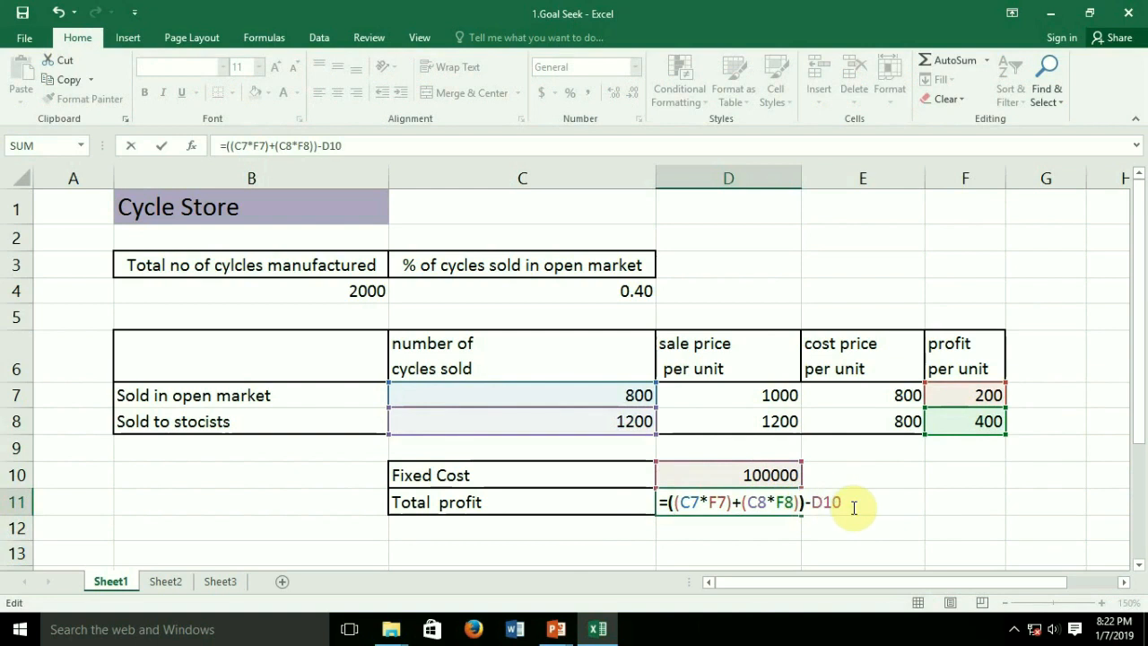
pyautogui.press('Return')
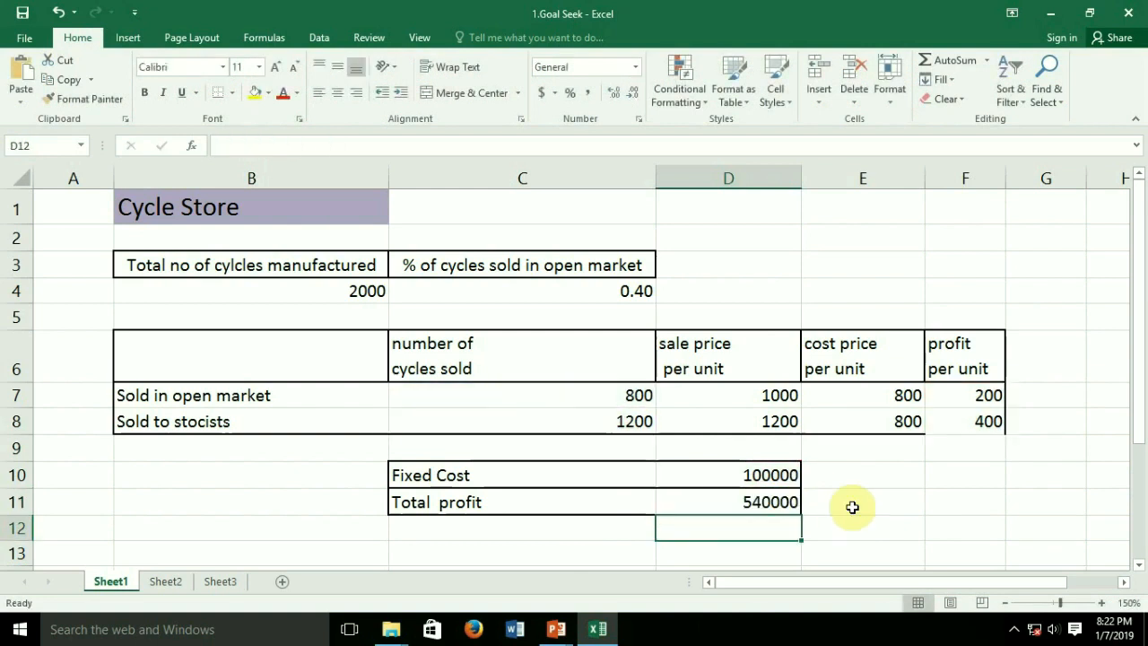
# Replace the total profit formula in cell D11 with =SUMPRODUCT(C7:C8,F7:F8)-D10
pyautogui.click(788, 507)
pyautogui.doubleClick(848, 503)
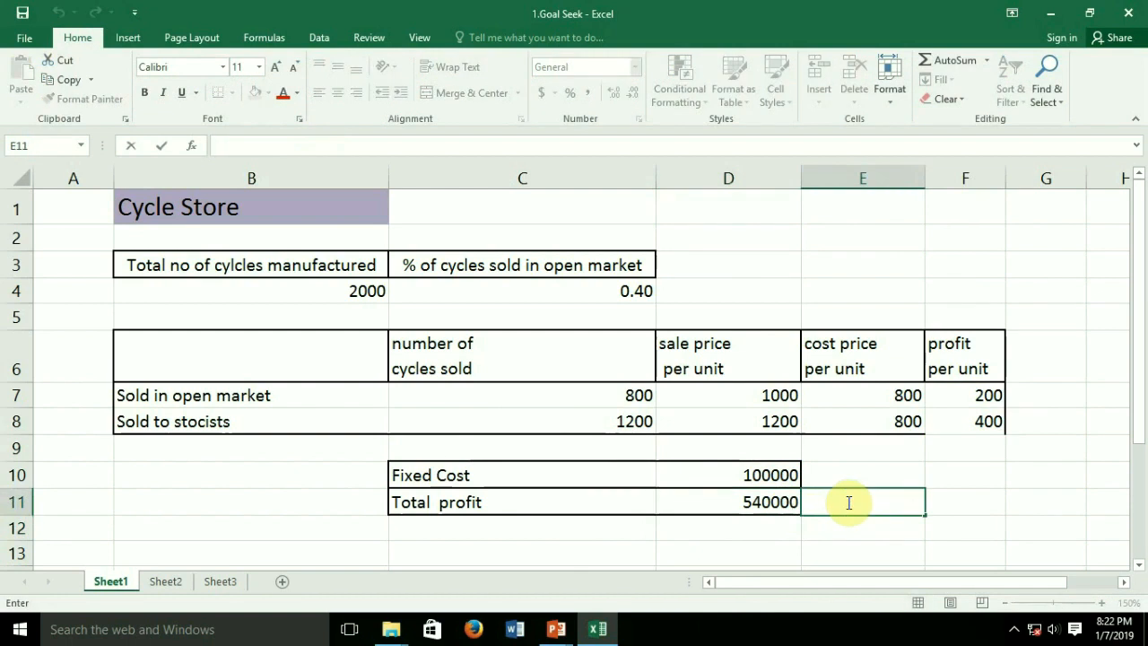
pyautogui.press('Left')
pyautogui.write('=')
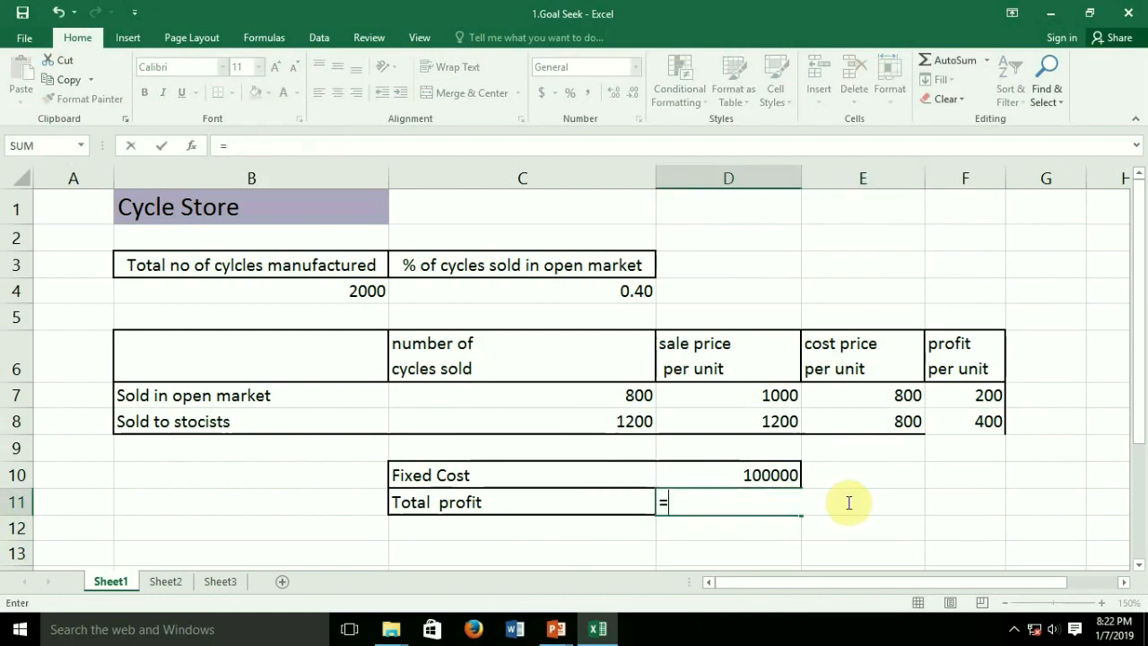
pyautogui.write('s')
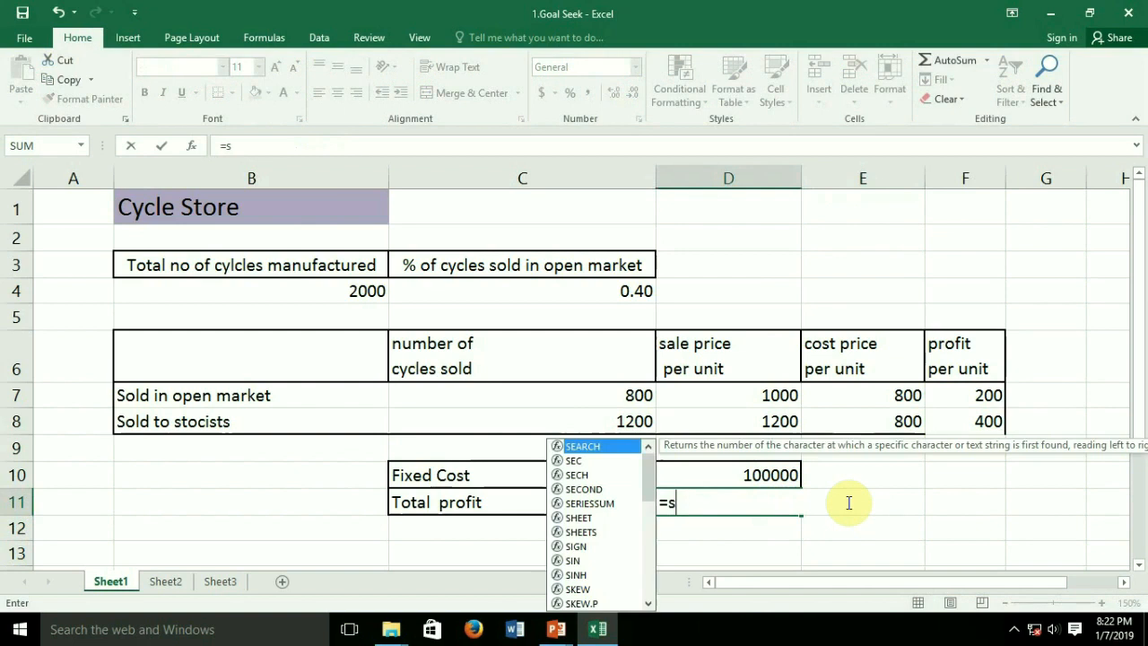
pyautogui.write('umprodu')
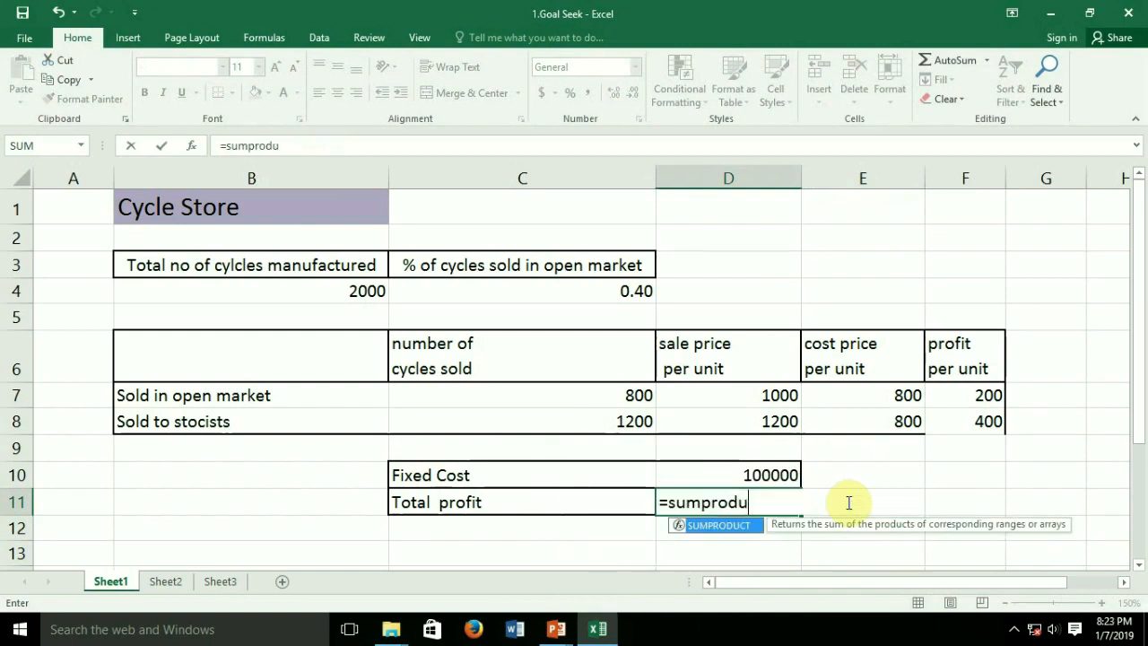
pyautogui.write('ct(')
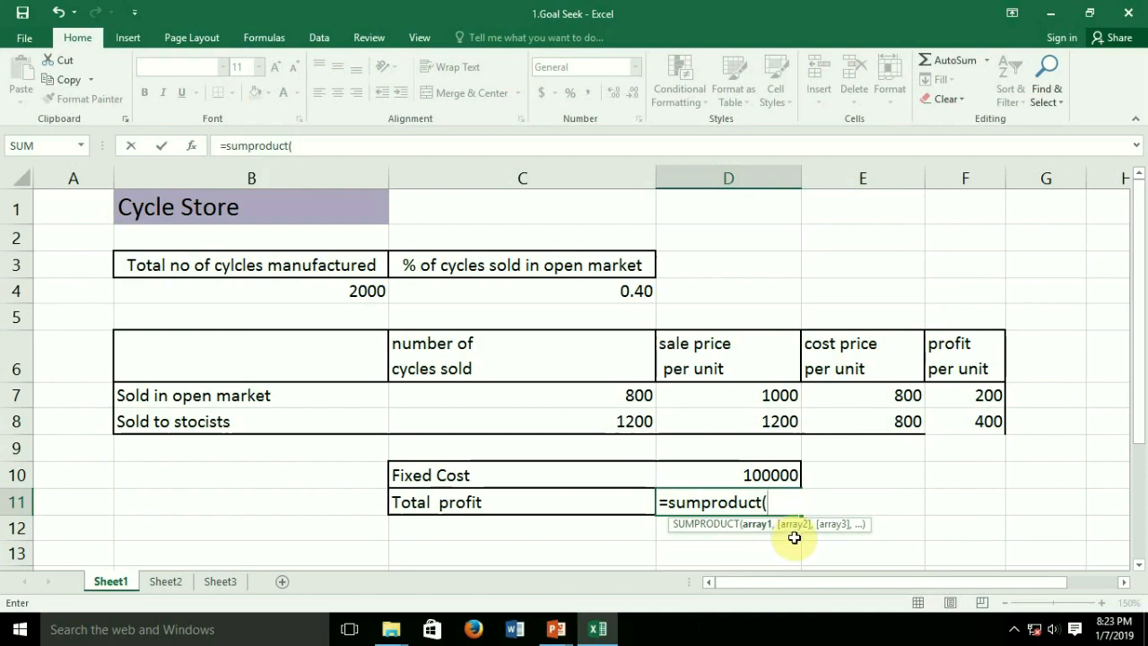
pyautogui.click(560, 397)
pyautogui.moveTo(560, 396); pyautogui.dragTo(559, 418)
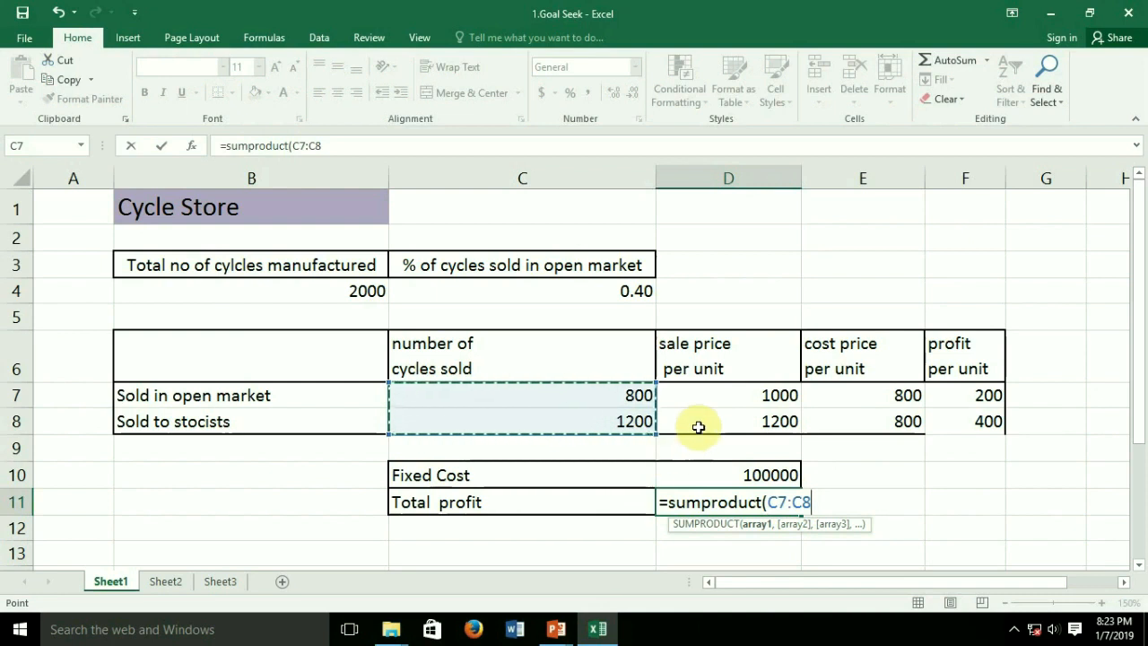
pyautogui.write(',')
pyautogui.moveTo(977, 356); pyautogui.dragTo(983, 419)
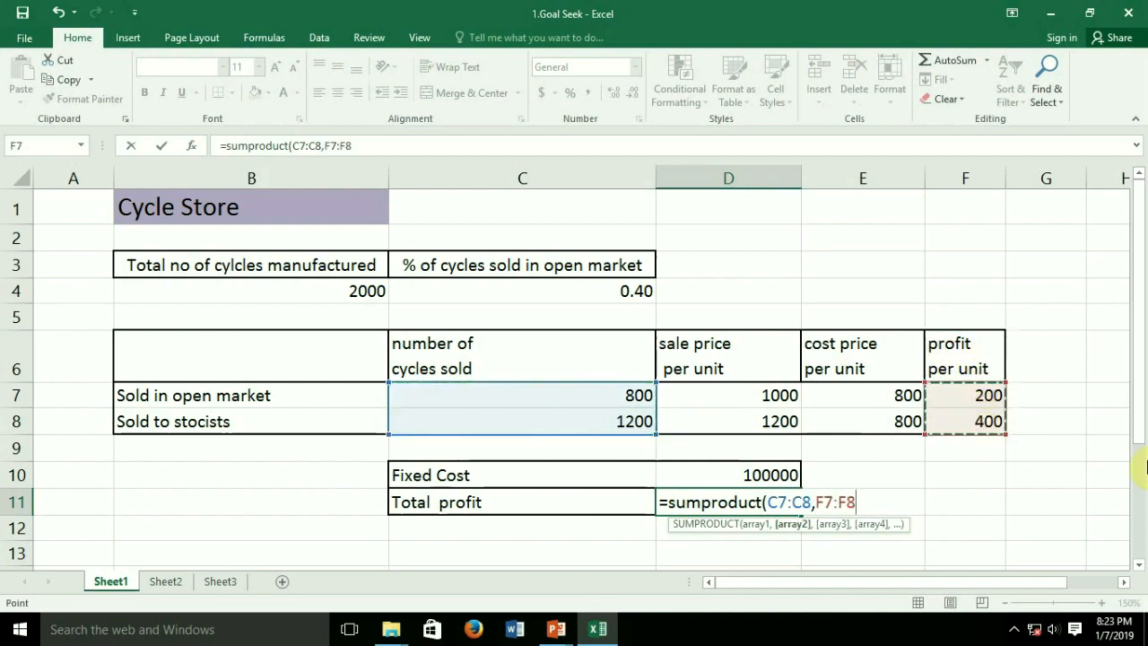
pyautogui.write(')')
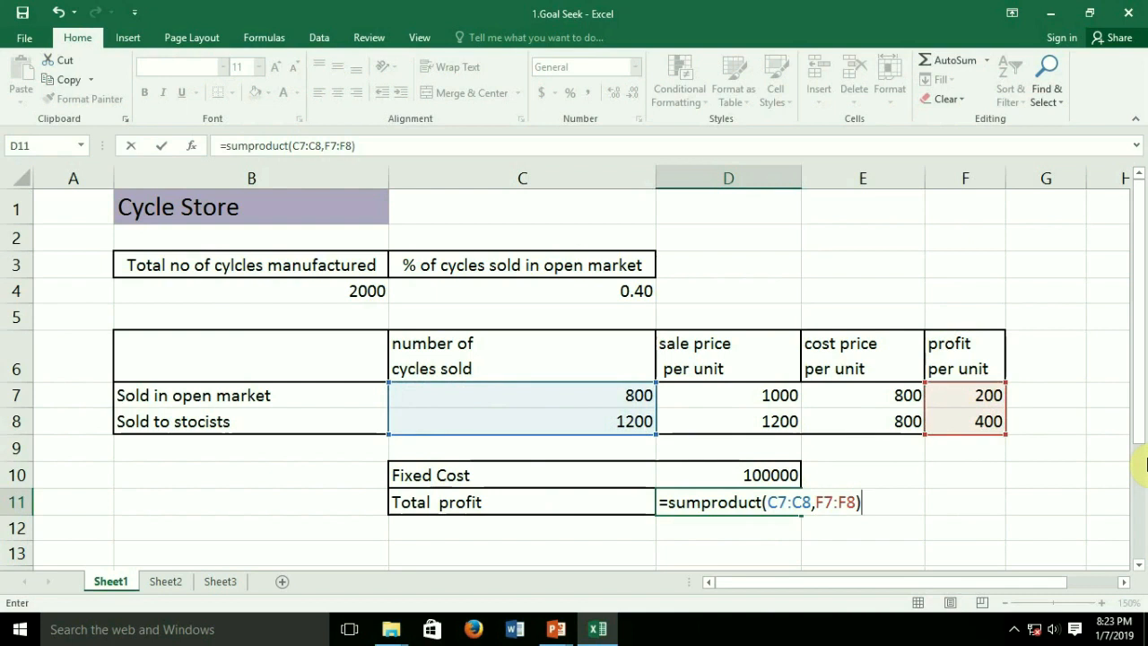
pyautogui.write('-')
pyautogui.click(770, 474)
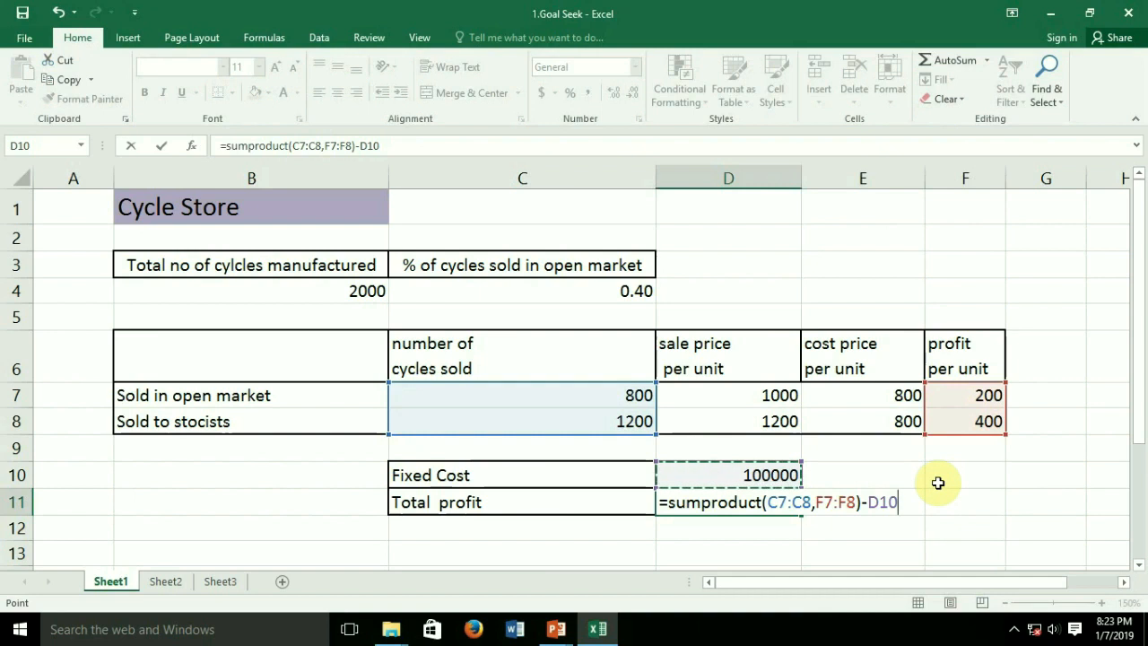
pyautogui.press('Return')
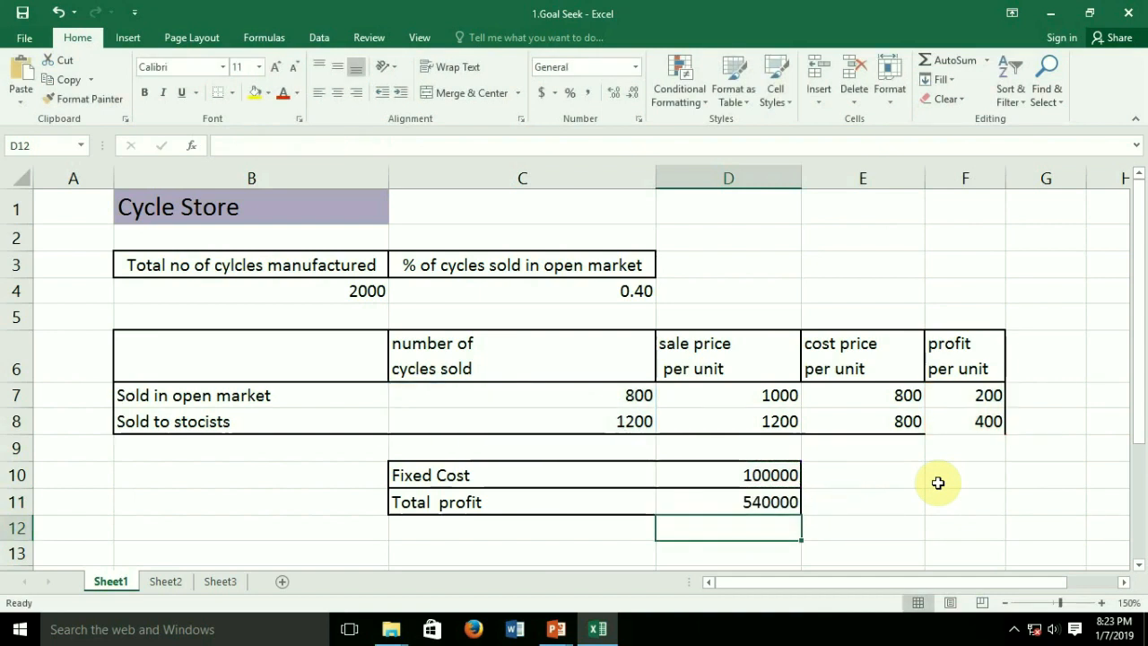
# Highlight the total profit cell D11 with a yellow fill
pyautogui.press('Up')
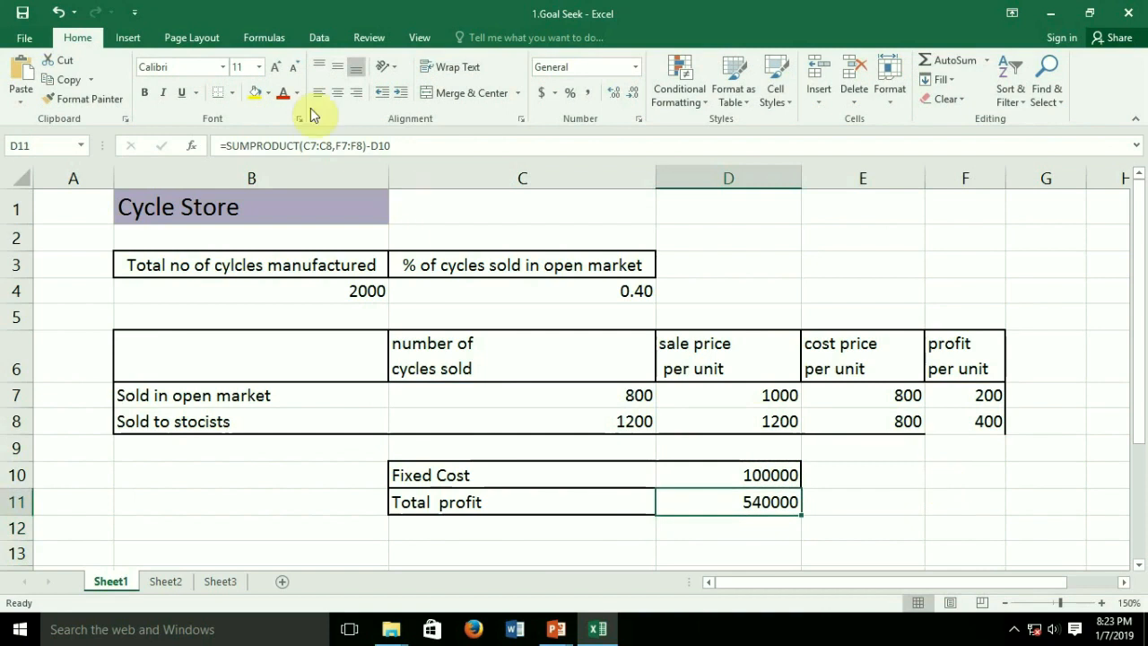
pyautogui.click(255, 93)
pyautogui.click(925, 530)
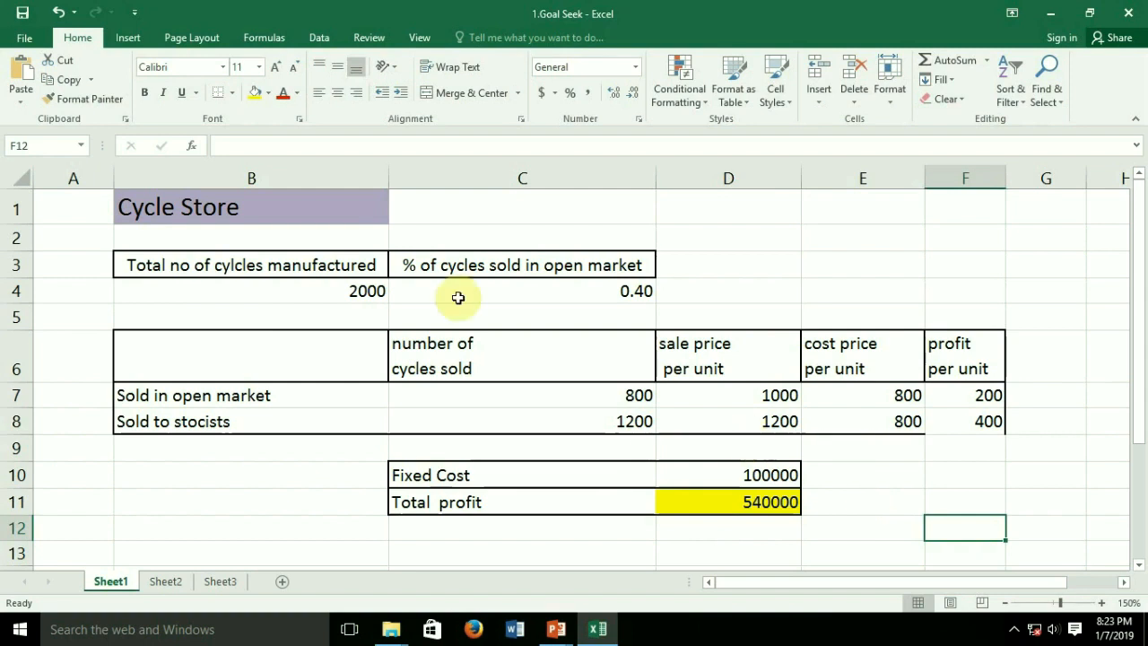
# Start Goal Seek with the total profit cell D11 as the set cell
pyautogui.click(619, 296)
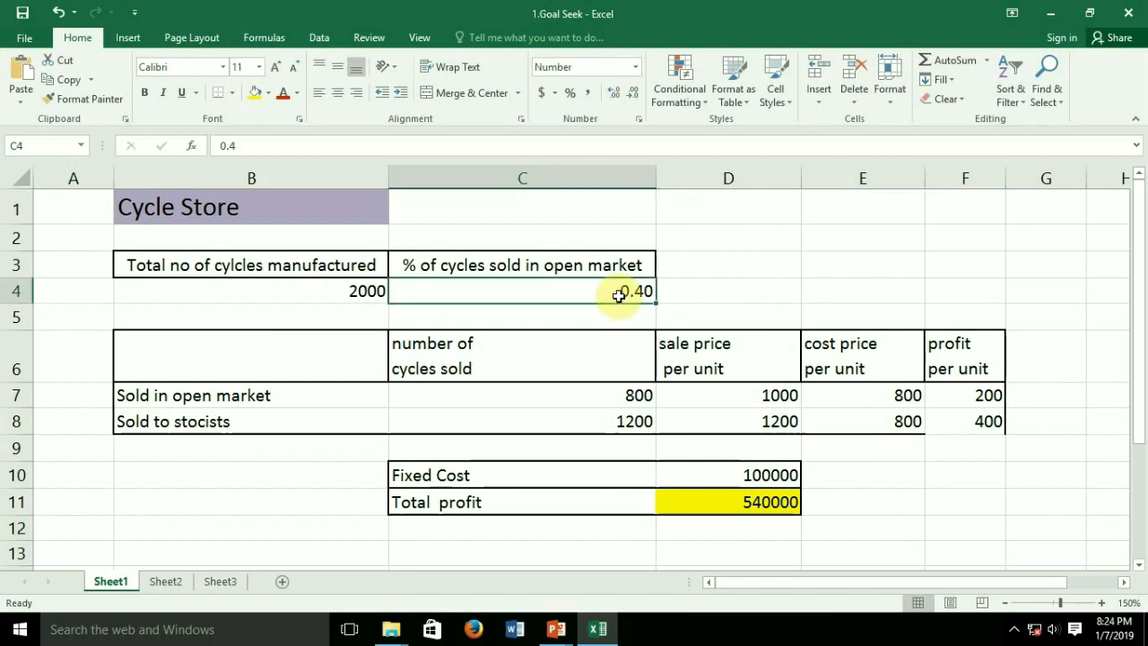
pyautogui.click(697, 499)
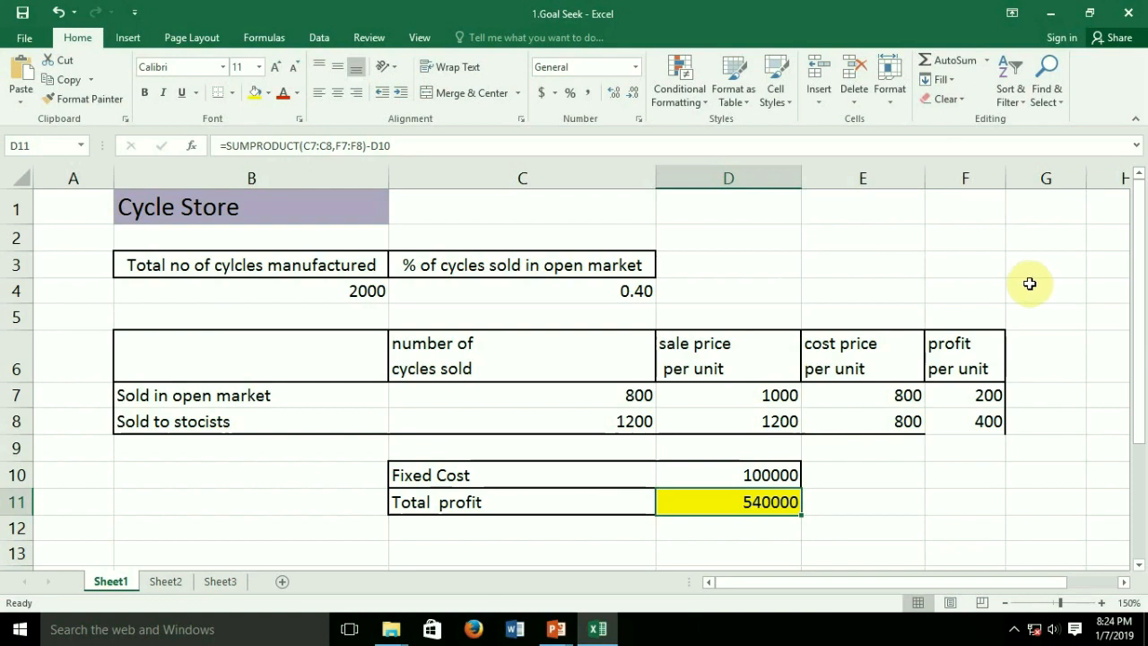
pyautogui.click(318, 38)
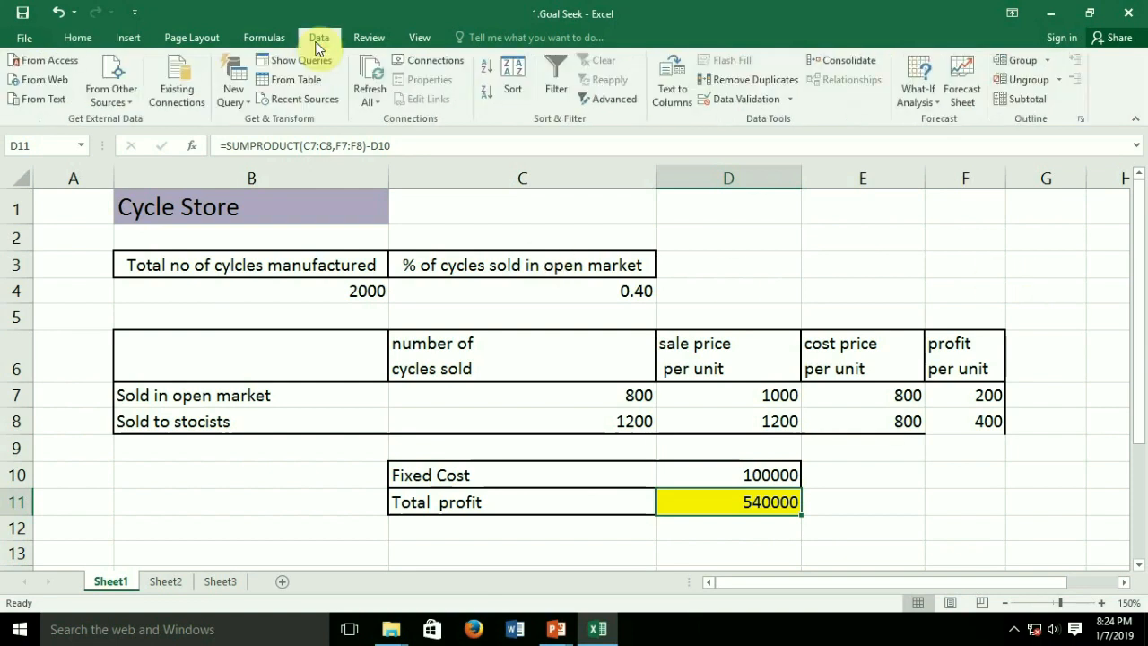
pyautogui.click(917, 99)
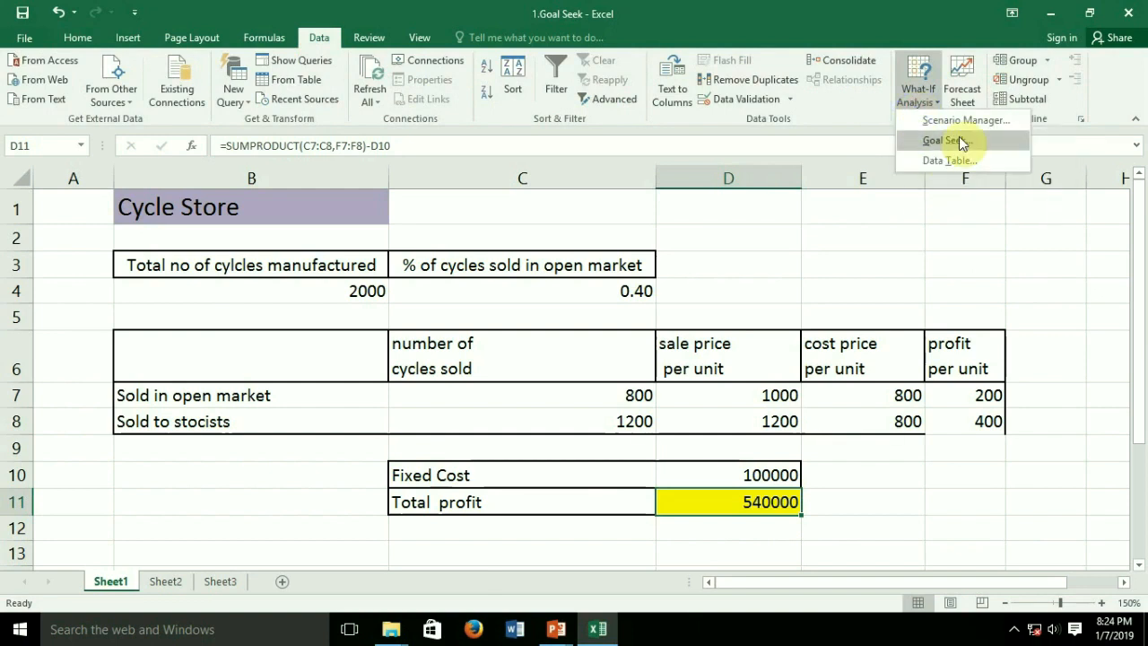
pyautogui.click(986, 146)
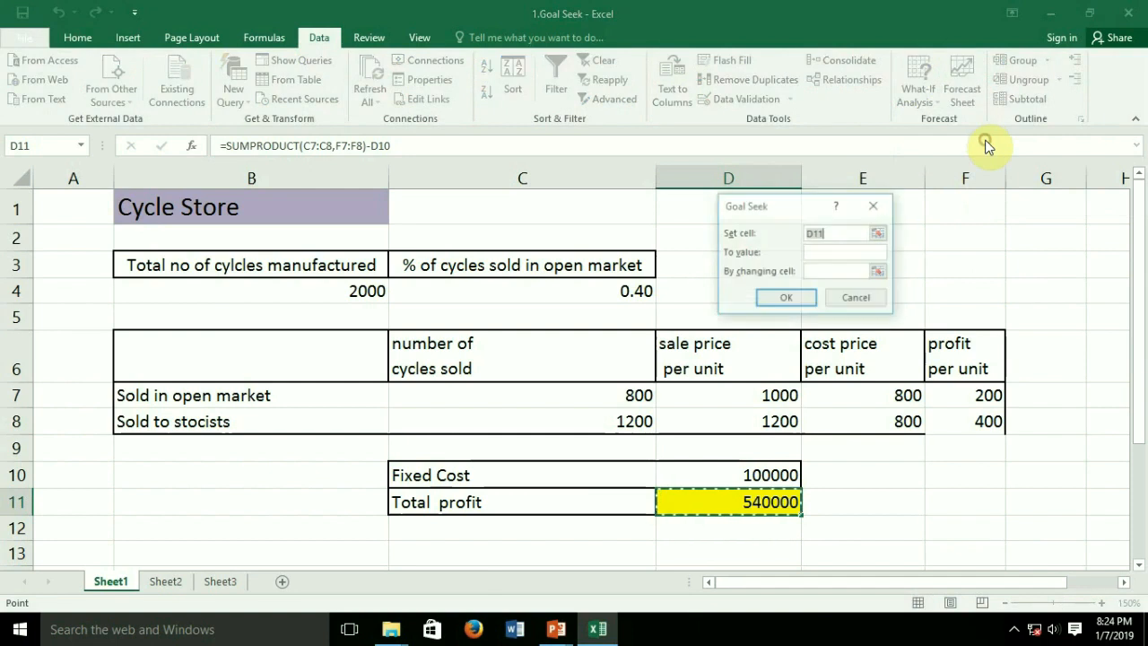
pyautogui.moveTo(798, 213); pyautogui.dragTo(412, 291)
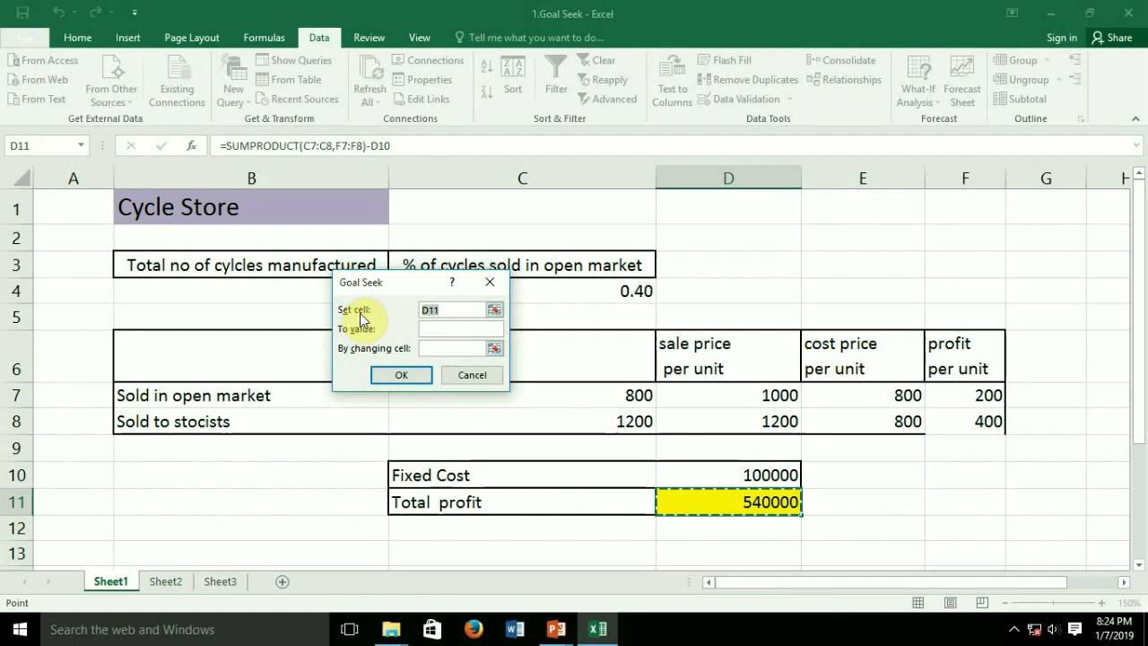
pyautogui.click(767, 510)
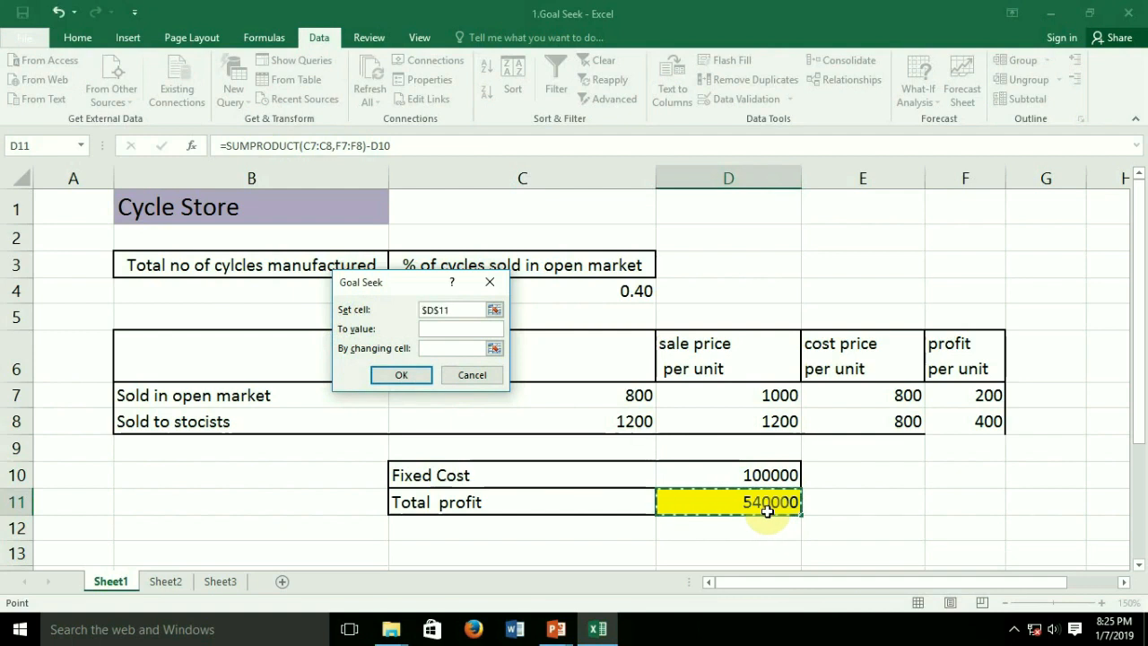
# Seek a total profit of 500000 by changing the open-market percentage in cell C4, and keep the solution
pyautogui.click(439, 332)
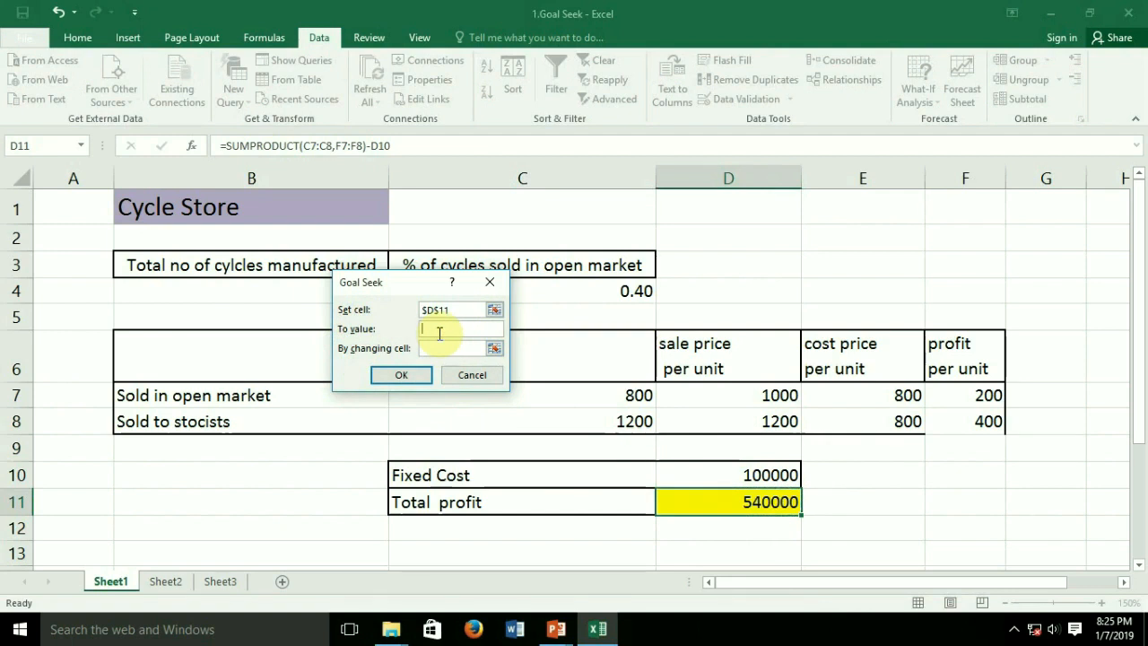
pyautogui.write('500000')
pyautogui.click(441, 348)
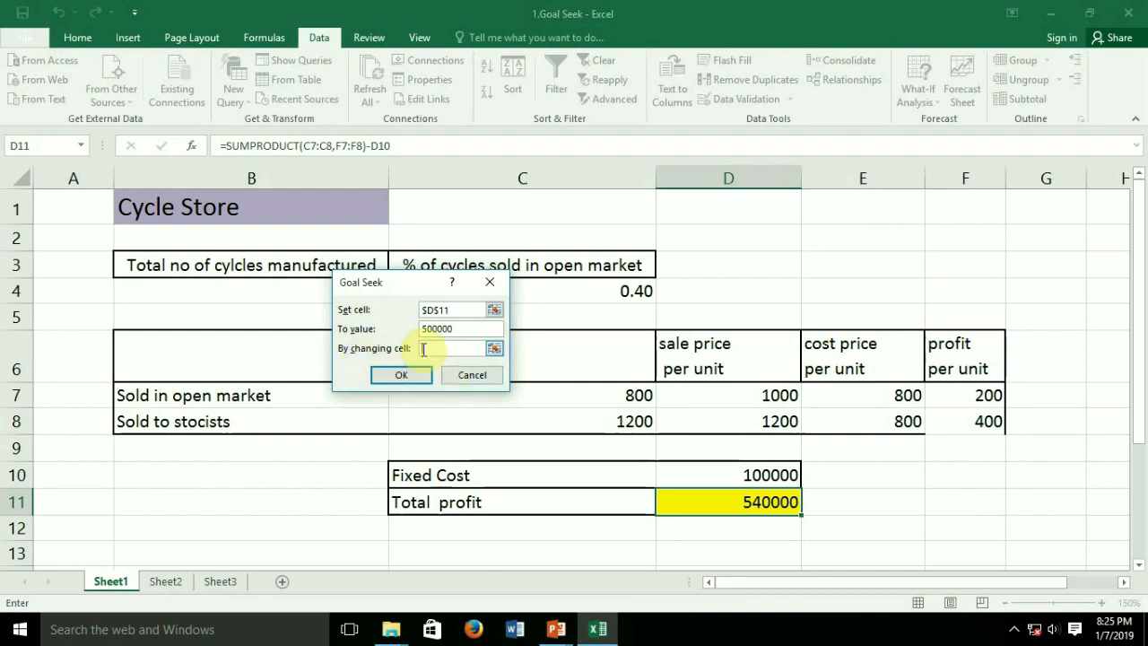
pyautogui.click(585, 295)
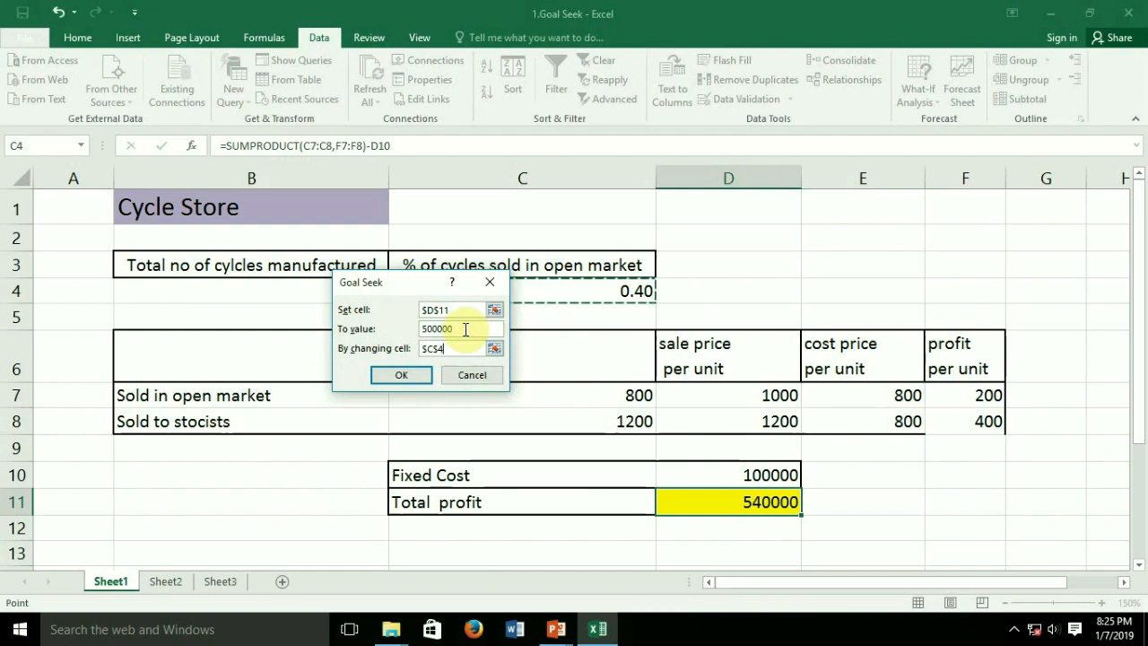
pyautogui.moveTo(406, 282); pyautogui.dragTo(263, 278)
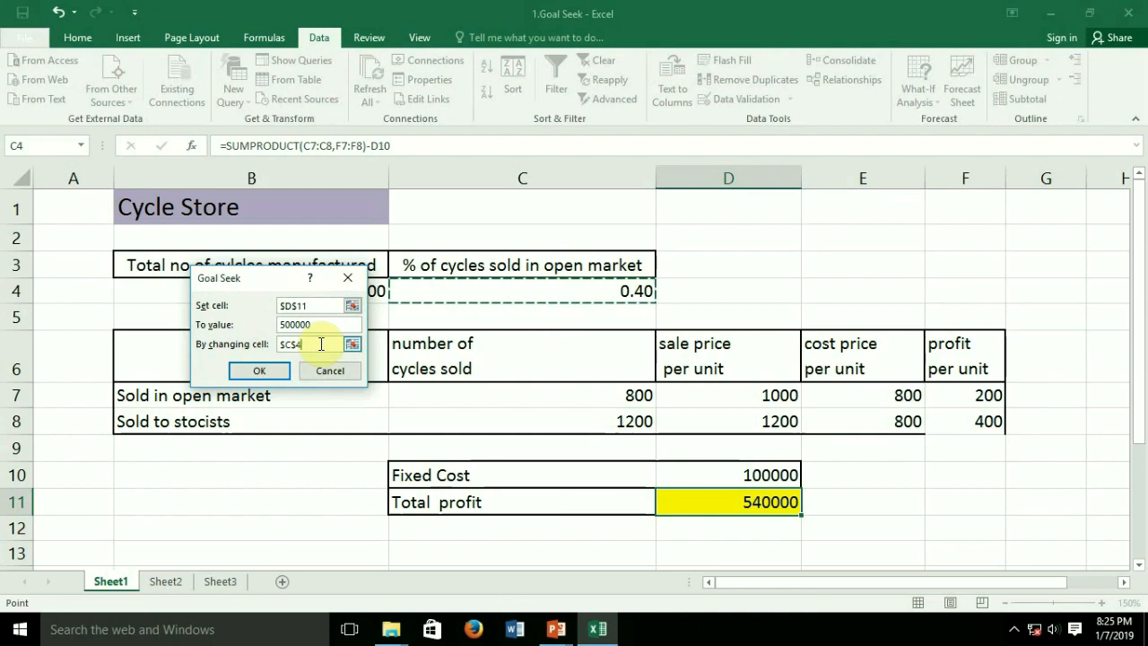
pyautogui.click(258, 372)
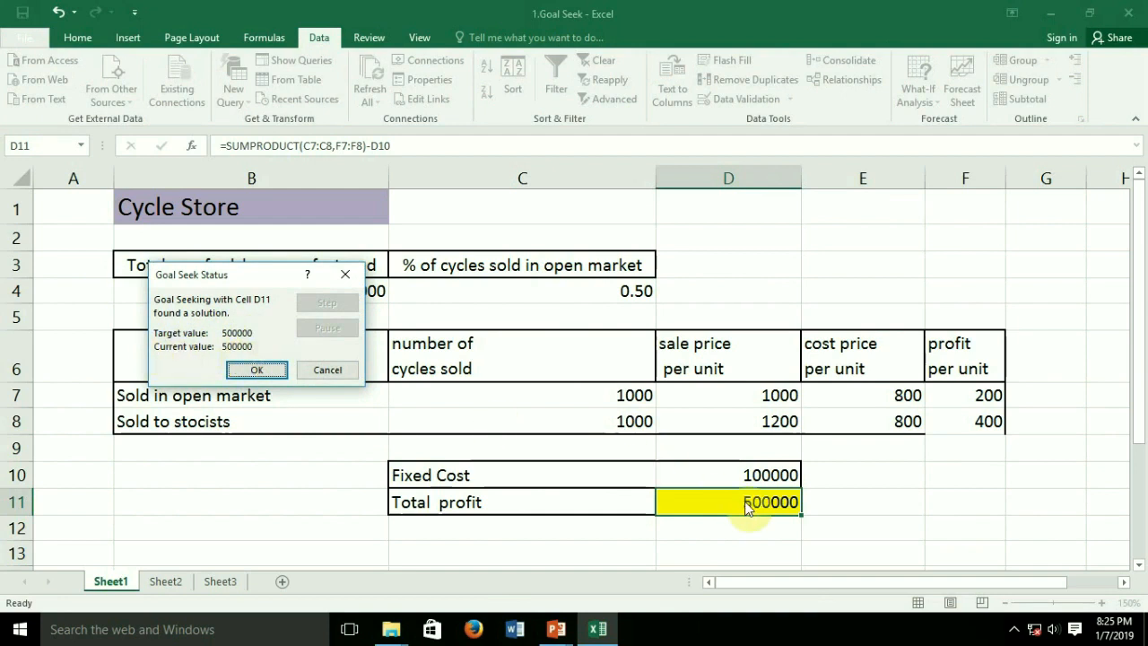
pyautogui.click(274, 370)
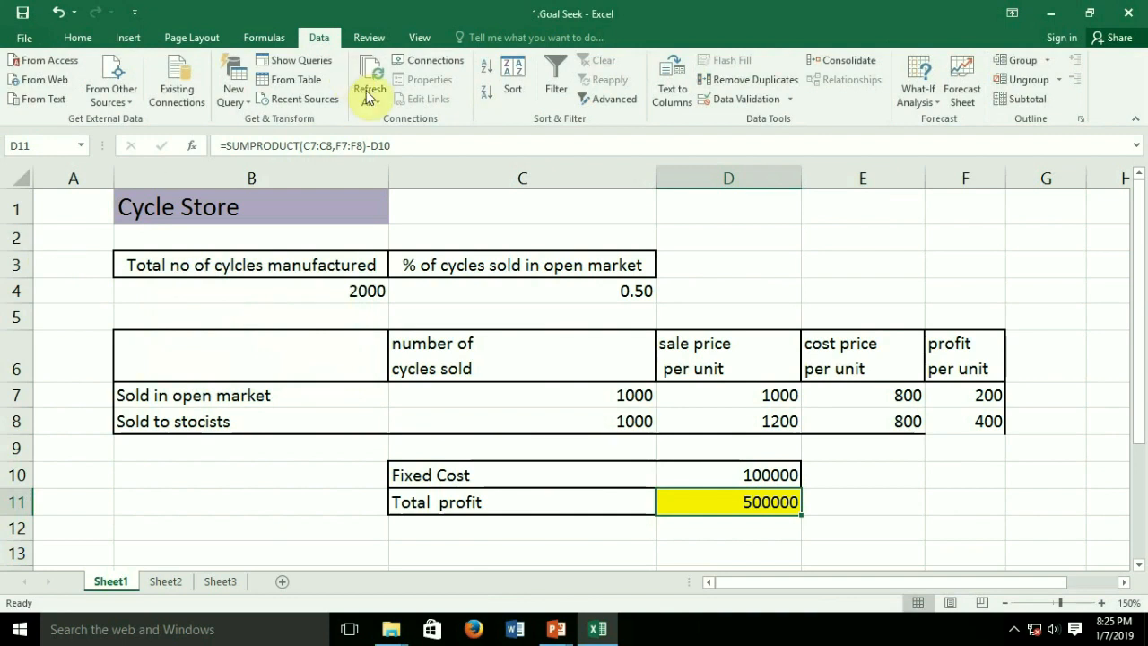
# Examine the open-market percentage in C4, the total profit in D11 and the cycles-sold formulas in C7 and C8
pyautogui.click(576, 296)
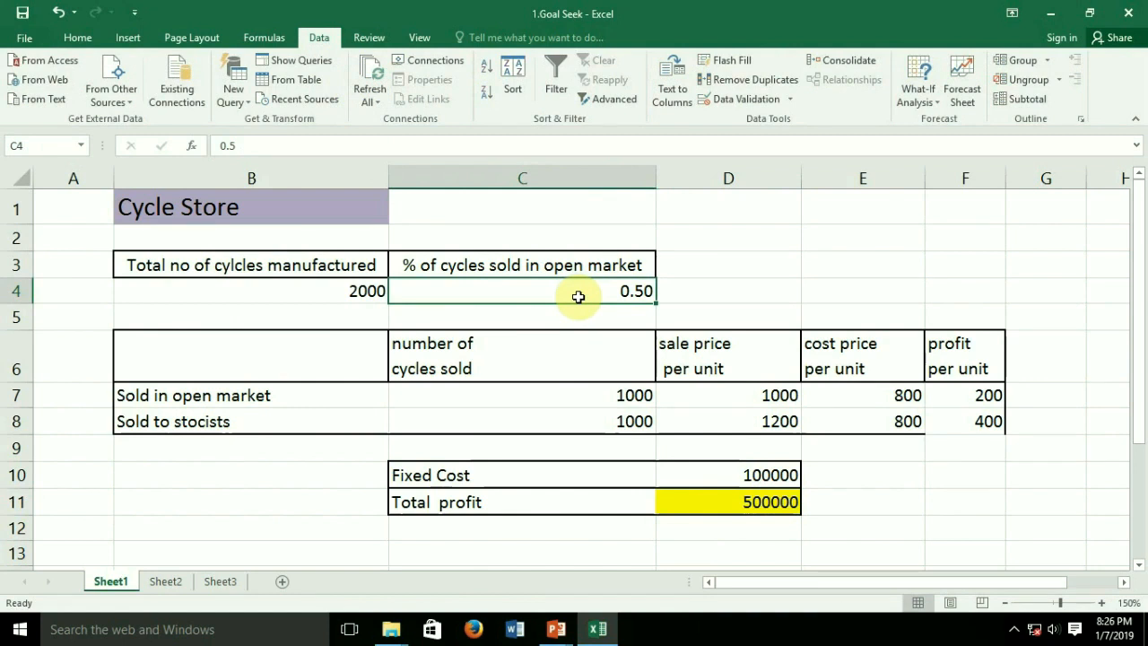
pyautogui.click(743, 508)
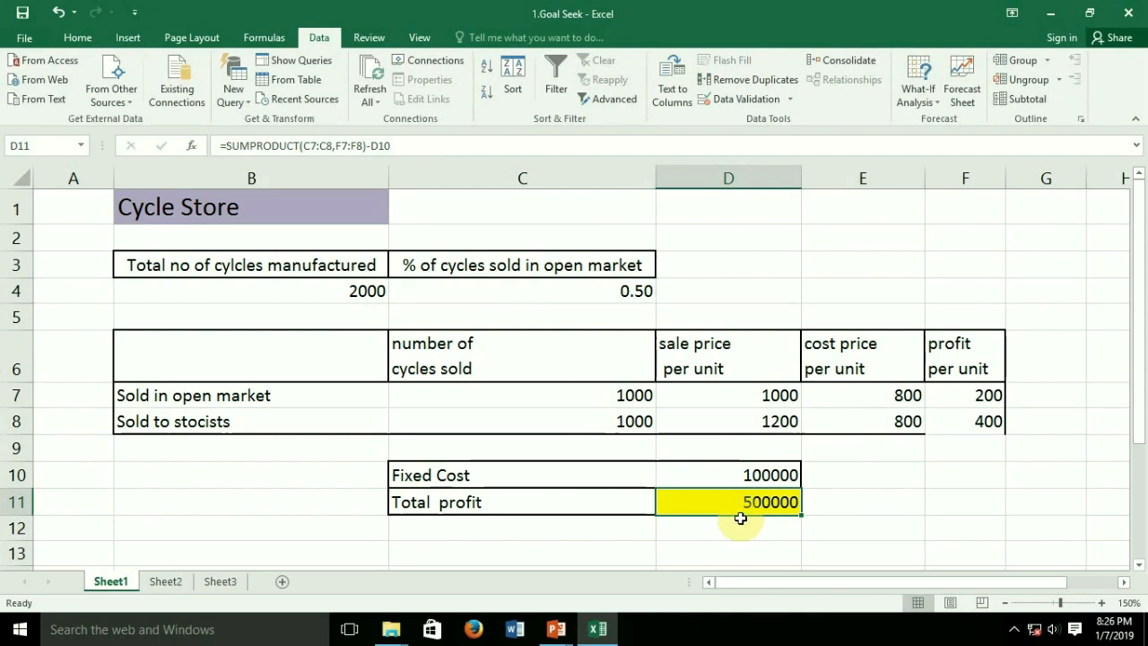
pyautogui.click(609, 286)
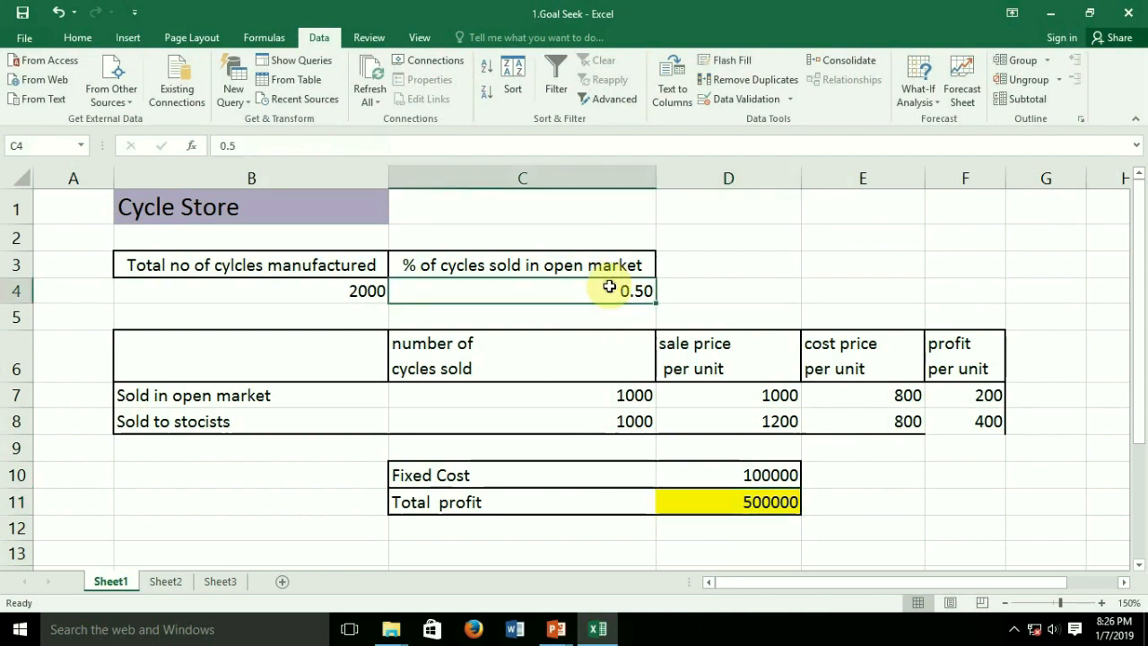
pyautogui.click(589, 397)
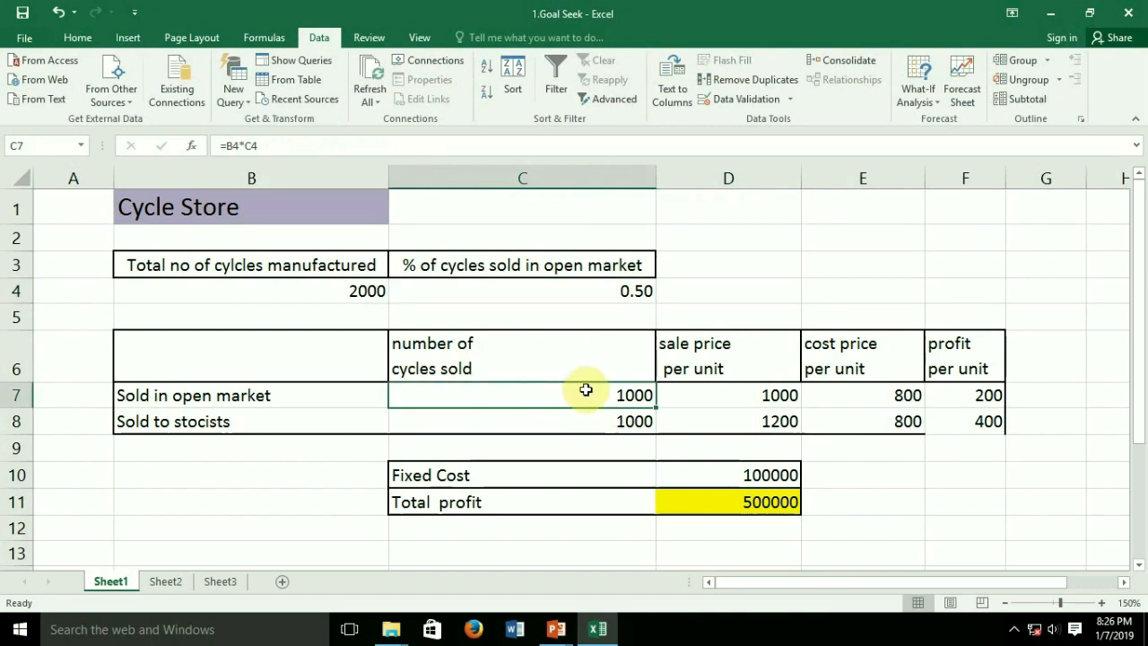
pyautogui.doubleClick(586, 390)
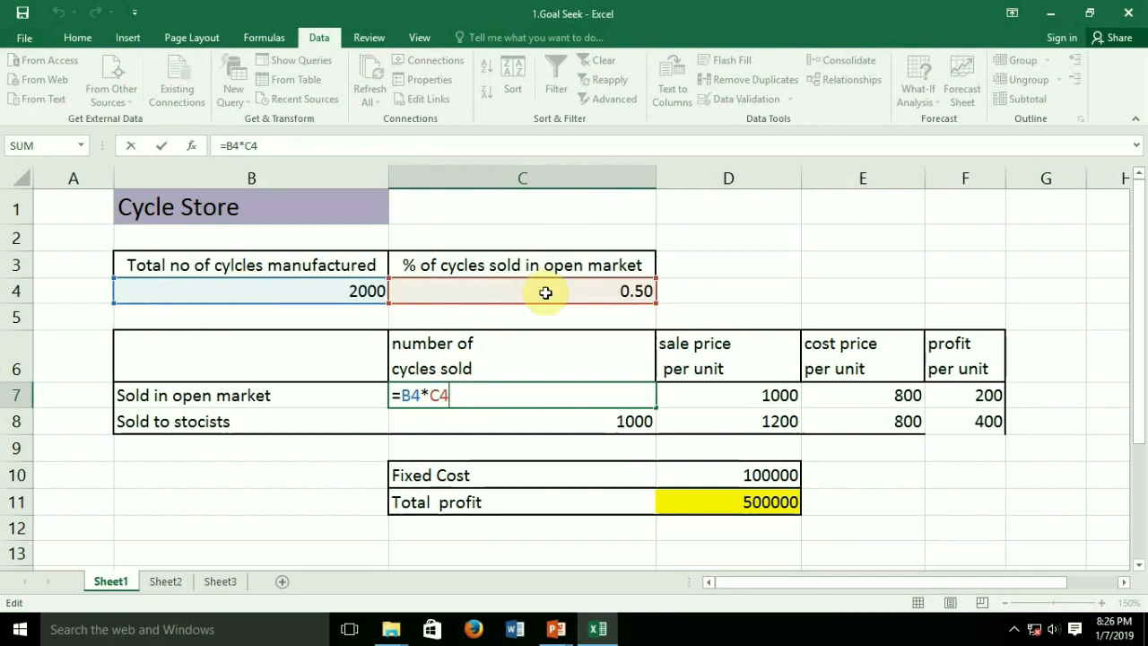
pyautogui.press('Return')
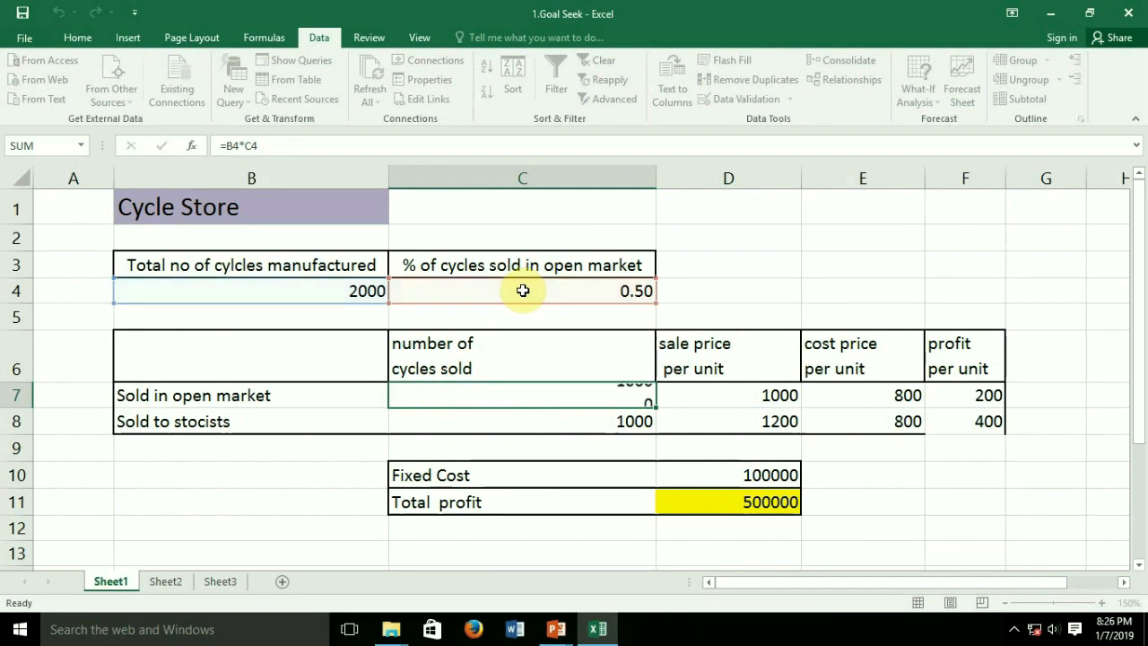
pyautogui.press('F2')
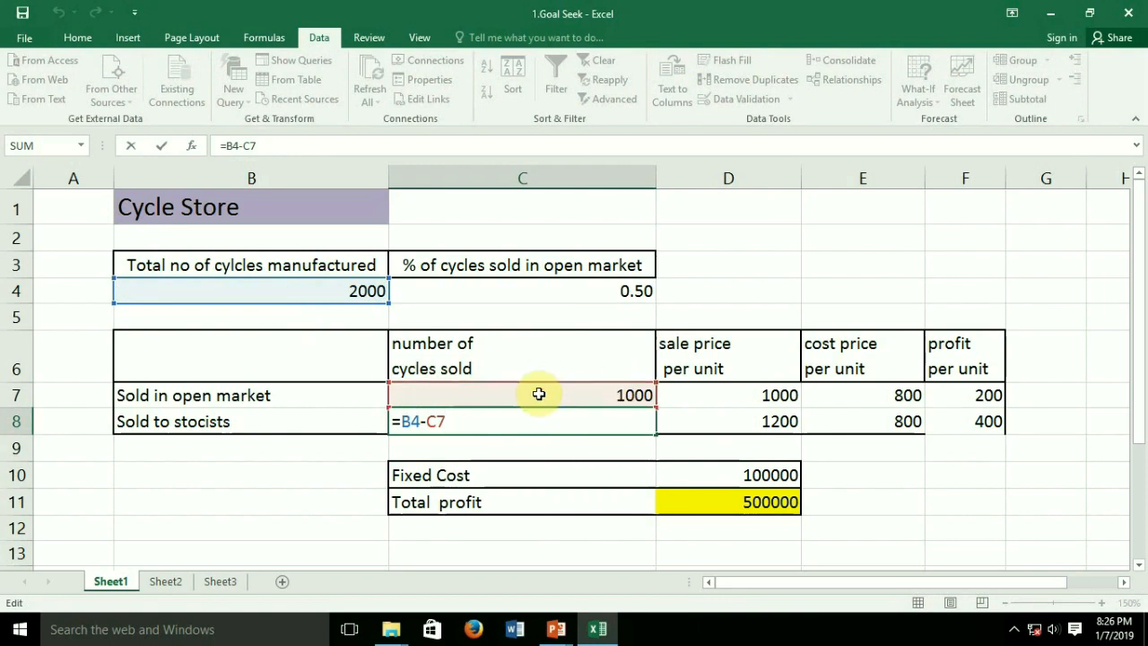
pyautogui.press('Return')
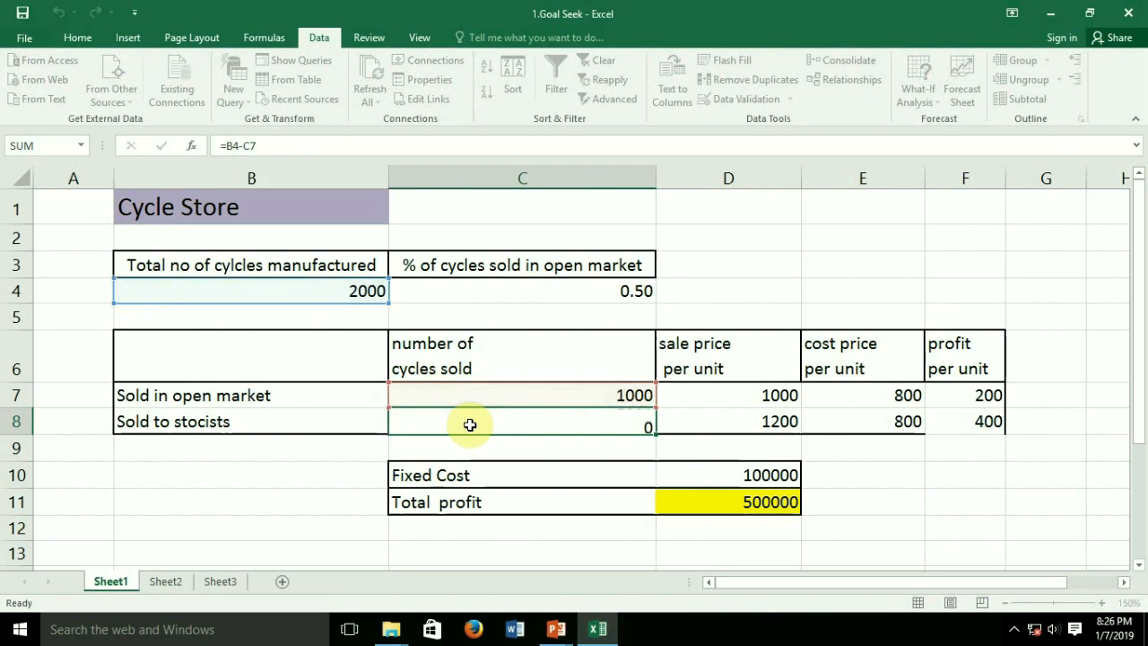
# Review the open-market row's quantity, prices and unit profit, the fixed cost in D10 and the total profit formula in D11
pyautogui.press('Right')
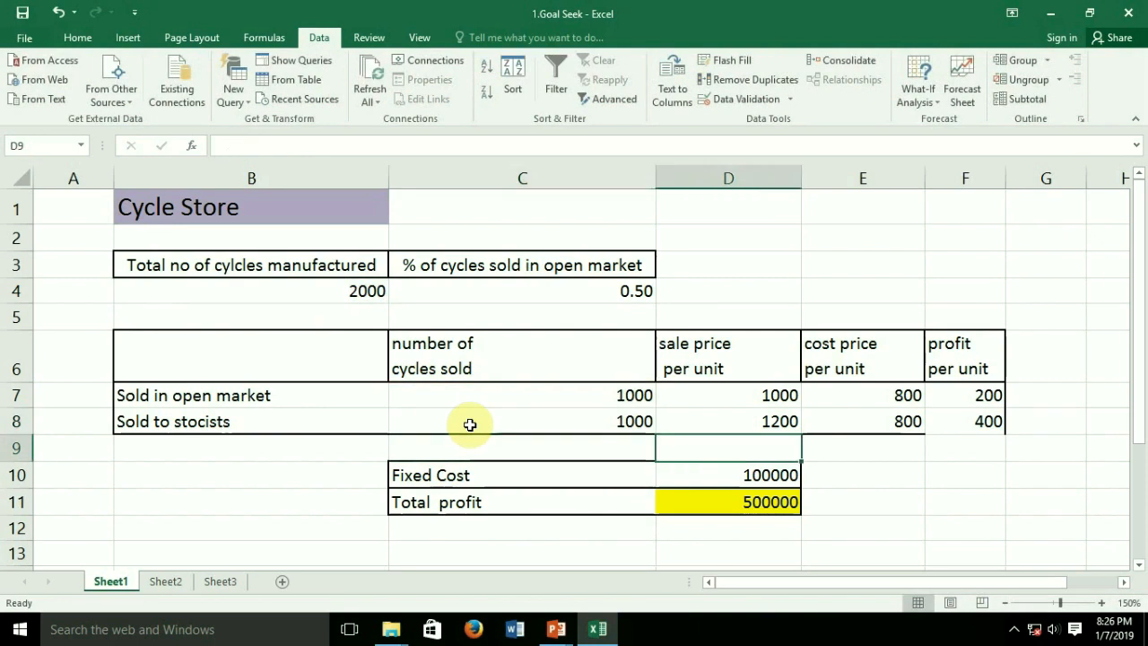
pyautogui.press('Up')
pyautogui.press('Up')
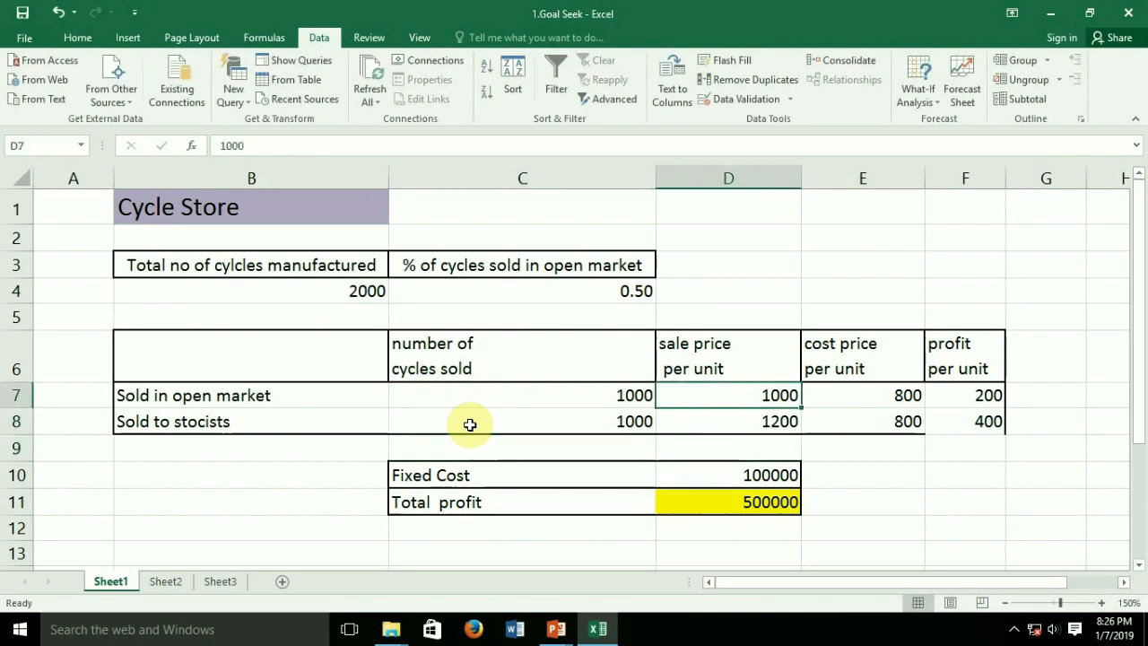
pyautogui.hotkey('shift', 'Right')
pyautogui.hotkey('shift', 'Right')
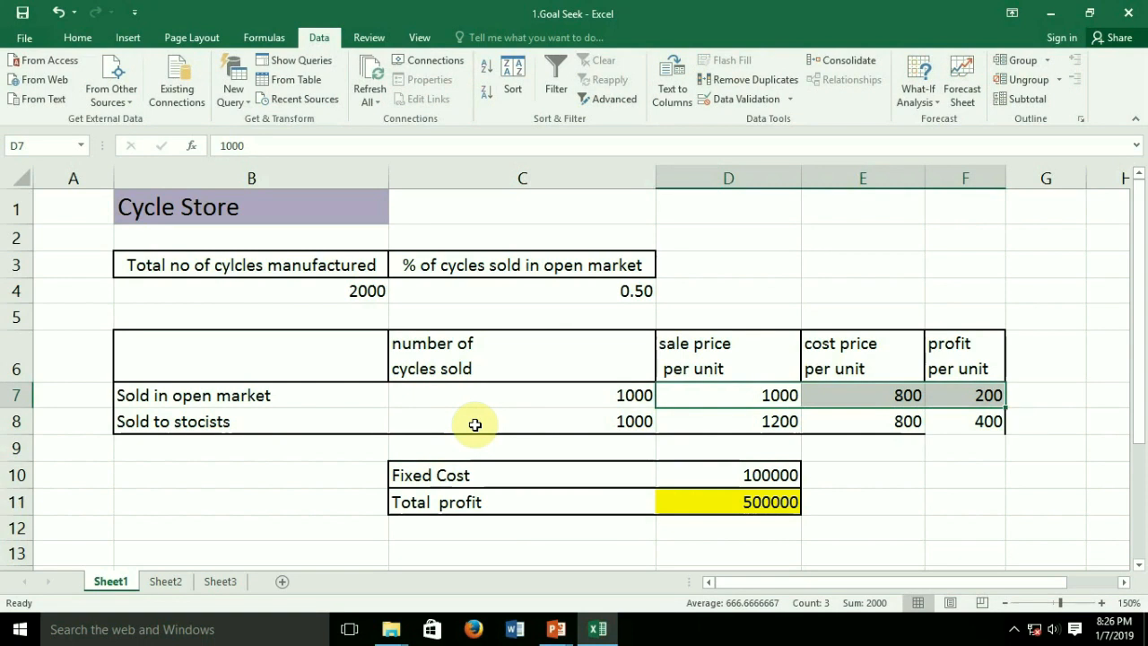
pyautogui.click(504, 396)
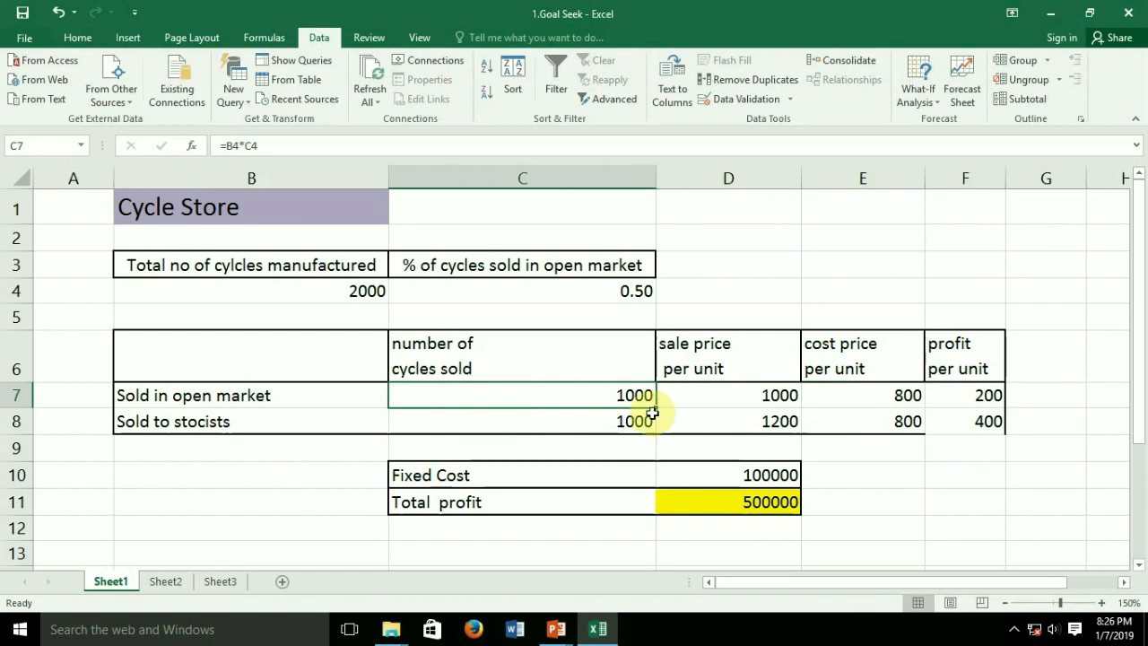
pyautogui.click(680, 404)
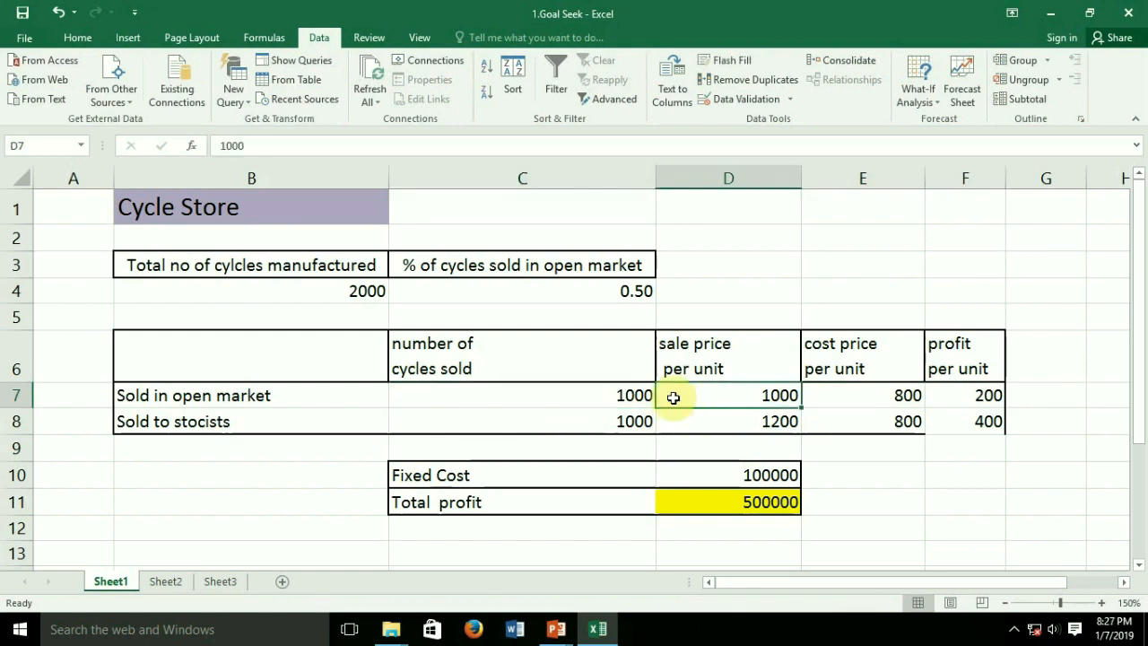
pyautogui.click(770, 480)
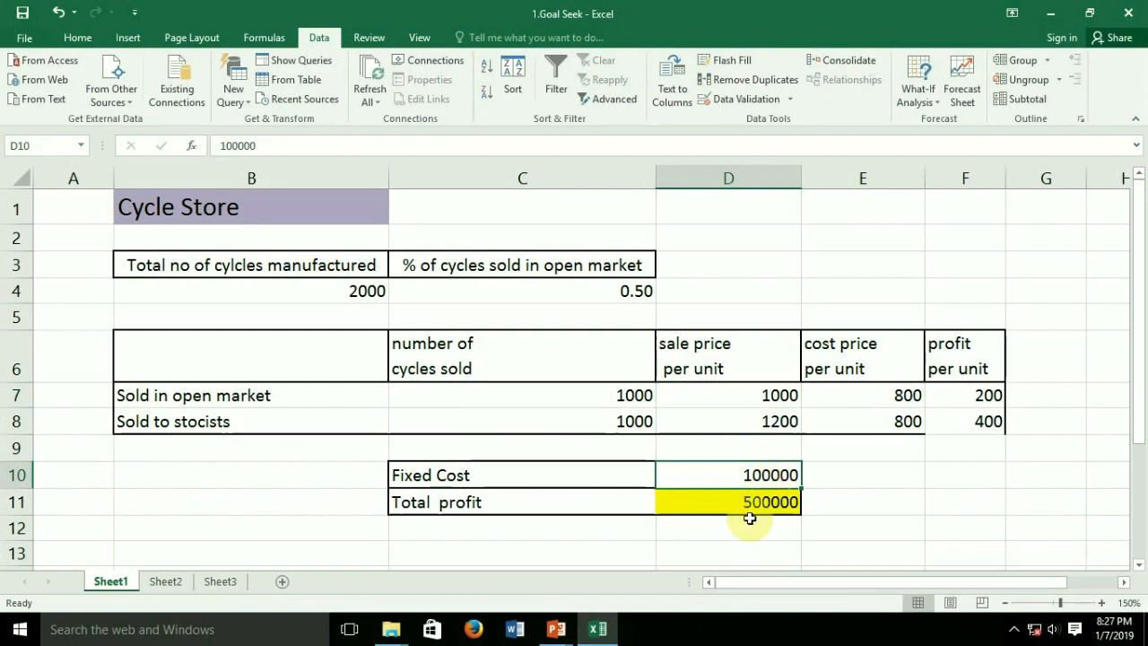
pyautogui.click(735, 507)
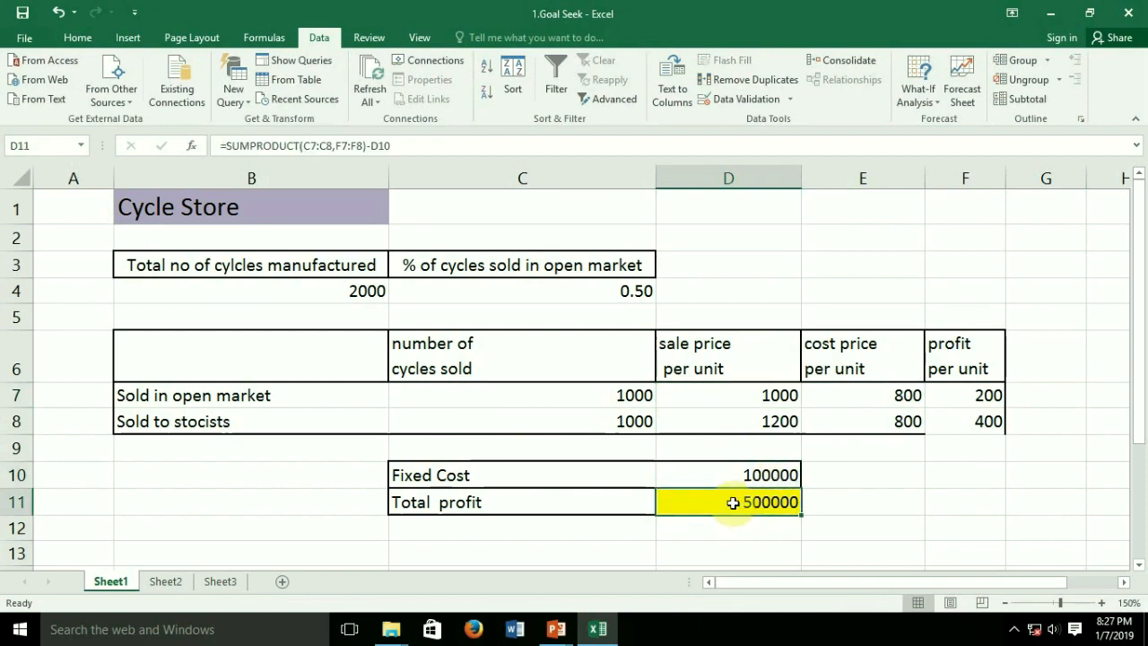
pyautogui.click(817, 512)
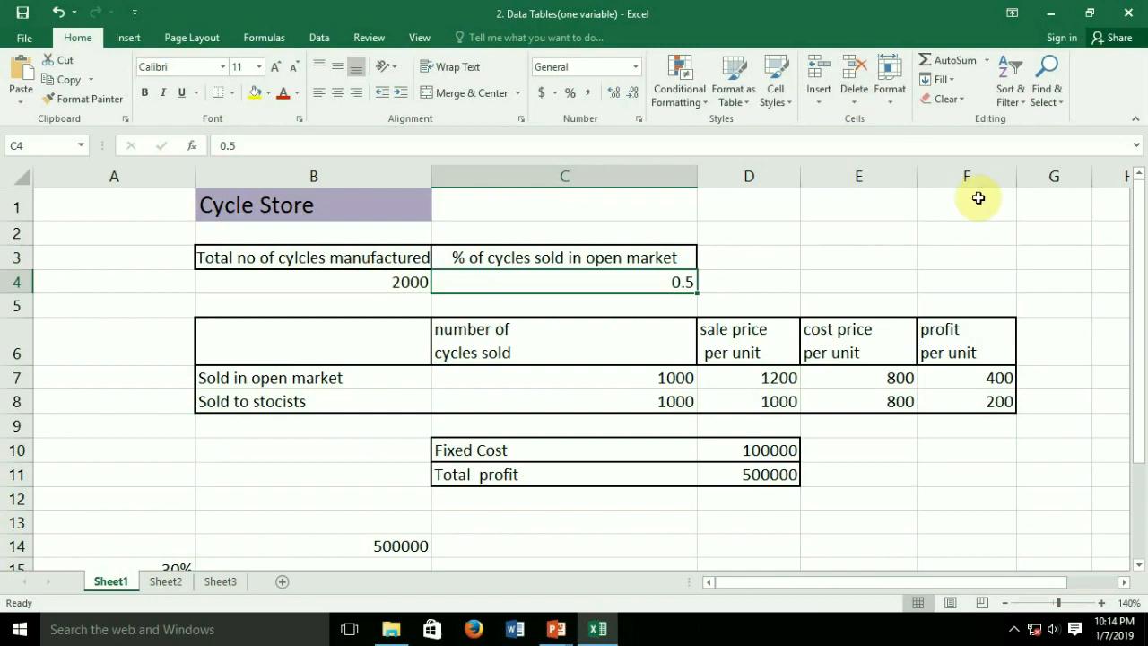
# Review the list of open-market percentages starting at A15 in the one-variable data table workbook
pyautogui.moveTo(1139, 220); pyautogui.dragTo(1141, 263)
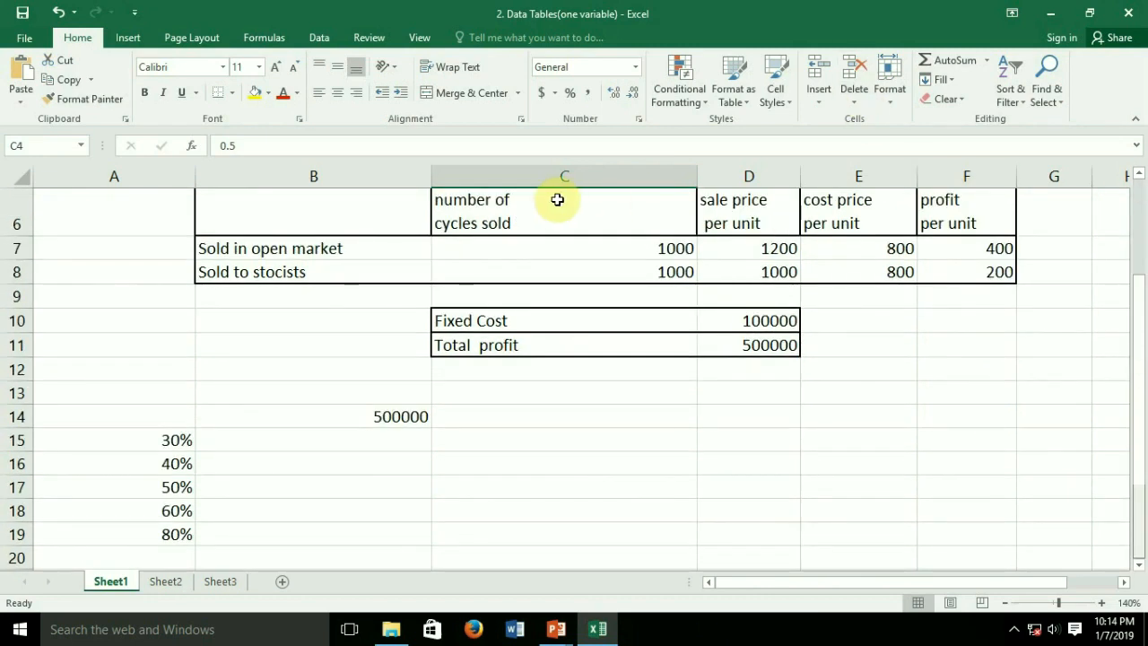
pyautogui.click(181, 439)
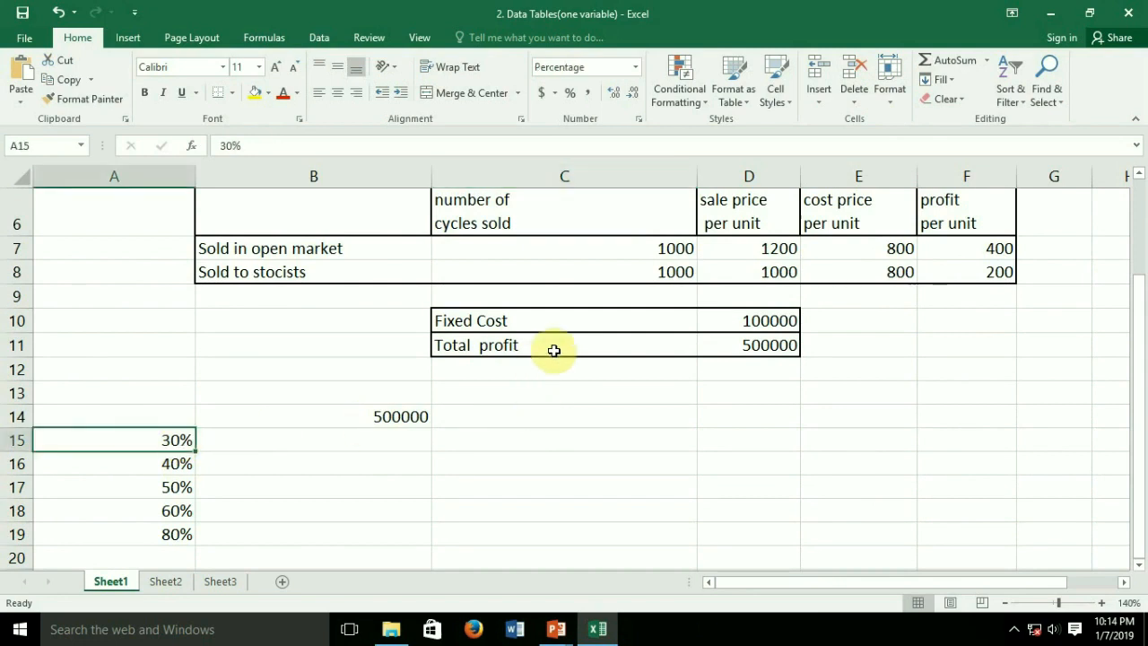
pyautogui.press('Down')
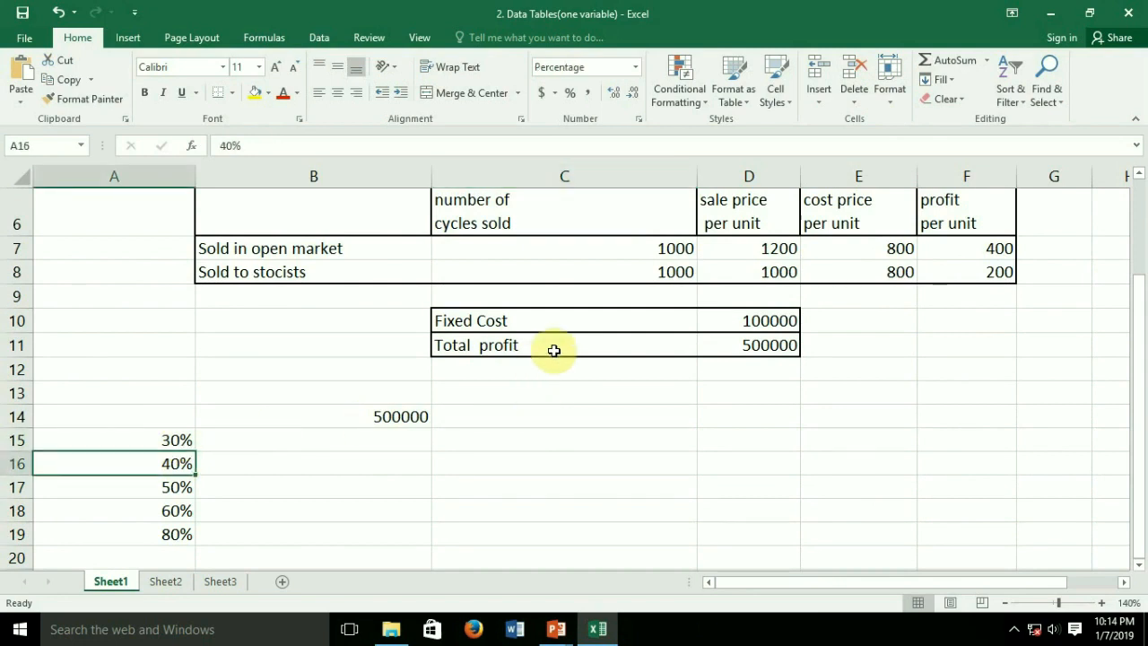
pyautogui.press('Down')
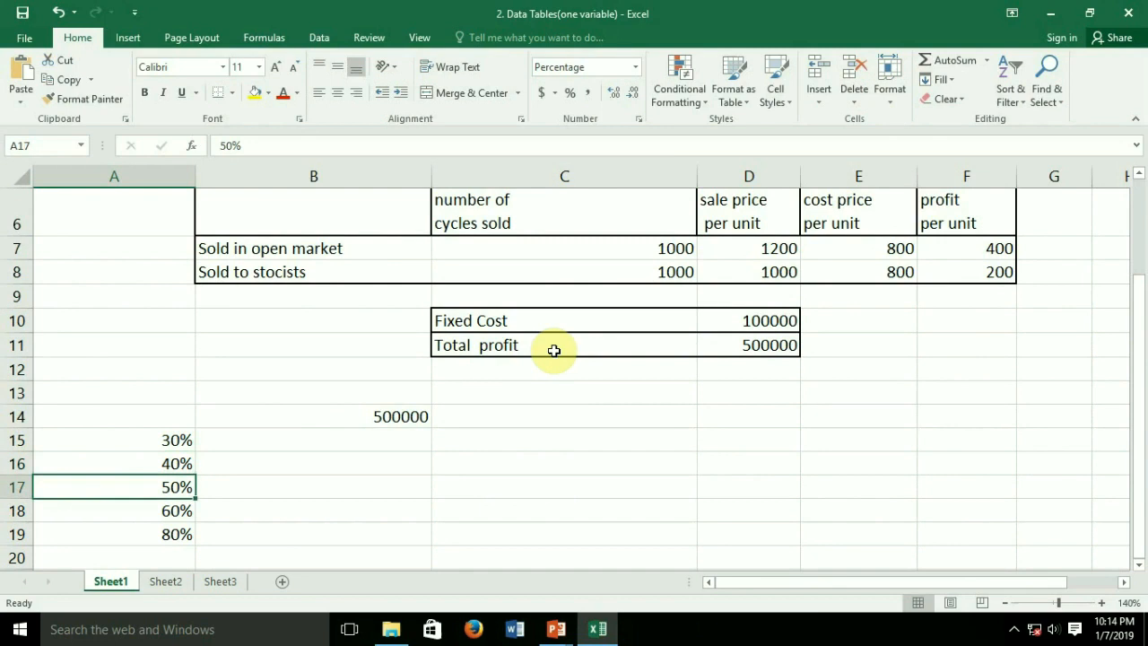
pyautogui.press('Up')
pyautogui.press('Up')
pyautogui.press('Down')
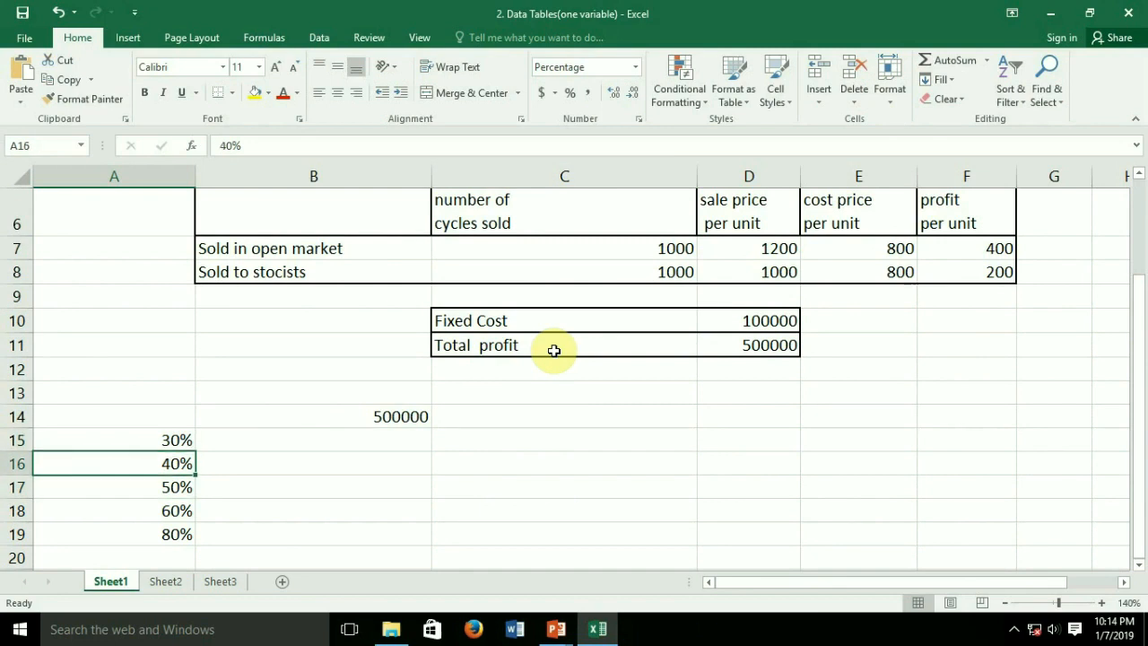
pyautogui.press('Down')
pyautogui.press('Down')
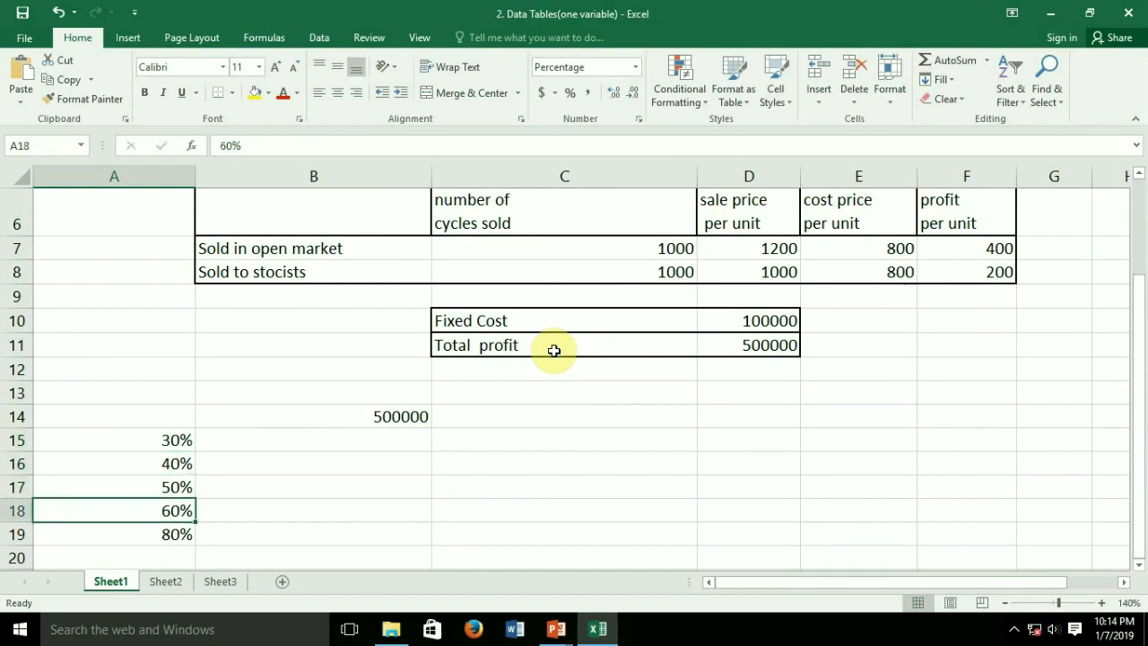
# Examine the last open-market percentage in A19 and the formula in B14 that references the total profit
pyautogui.press('Down')
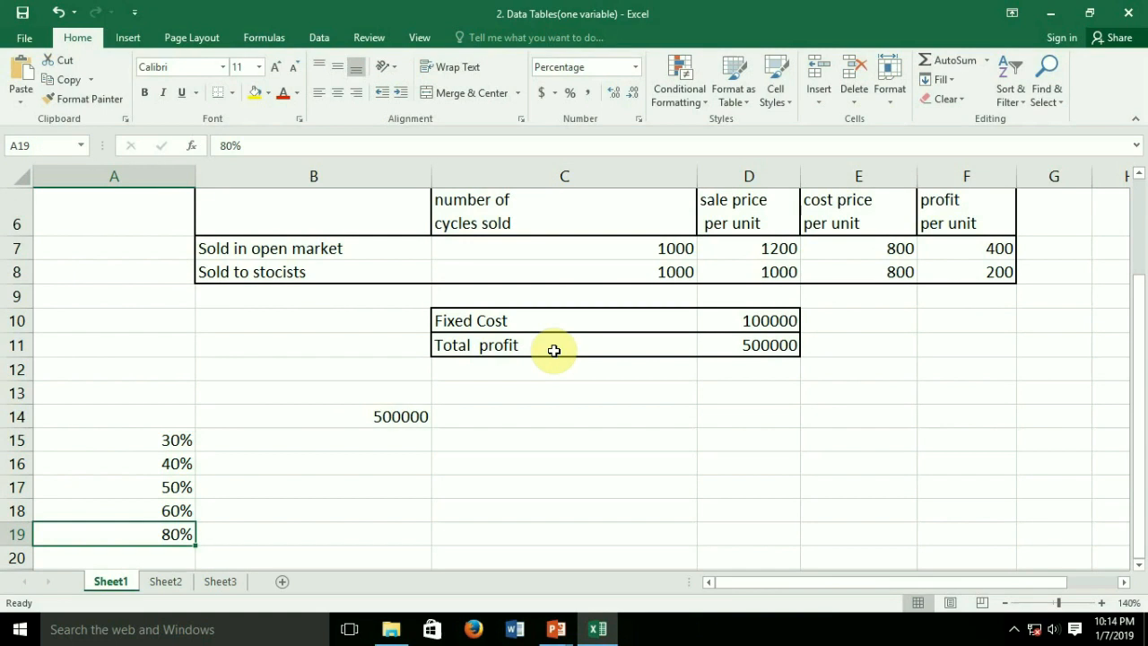
pyautogui.press('Up')
pyautogui.press('Up')
pyautogui.press('Up')
pyautogui.press('Up')
pyautogui.press('Up')
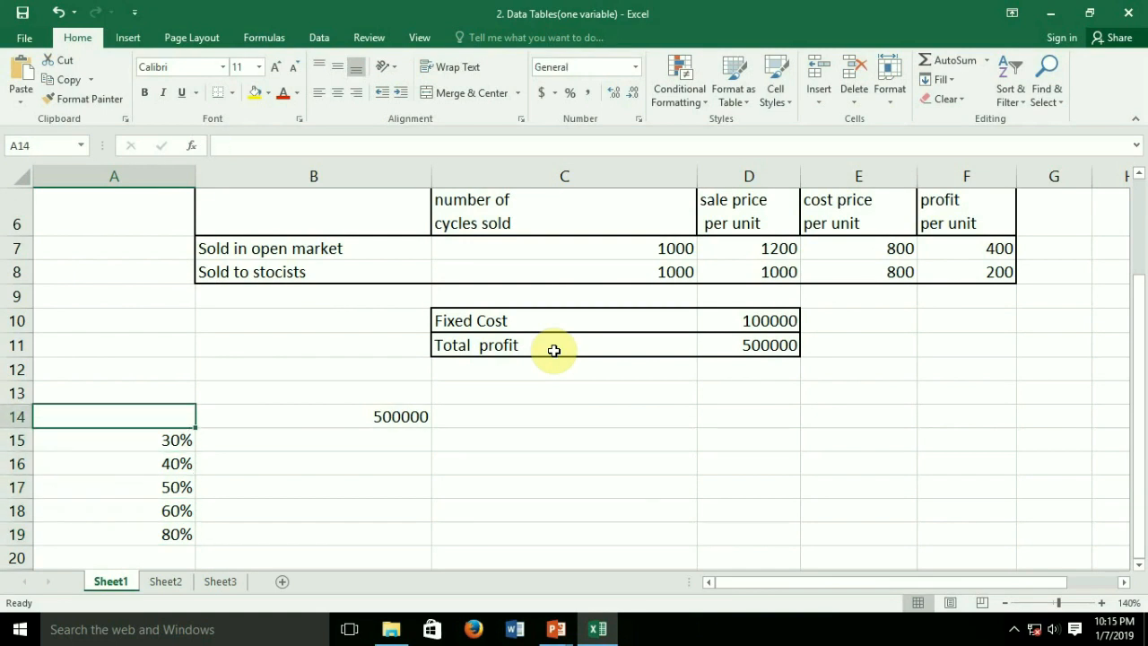
pyautogui.press('Right')
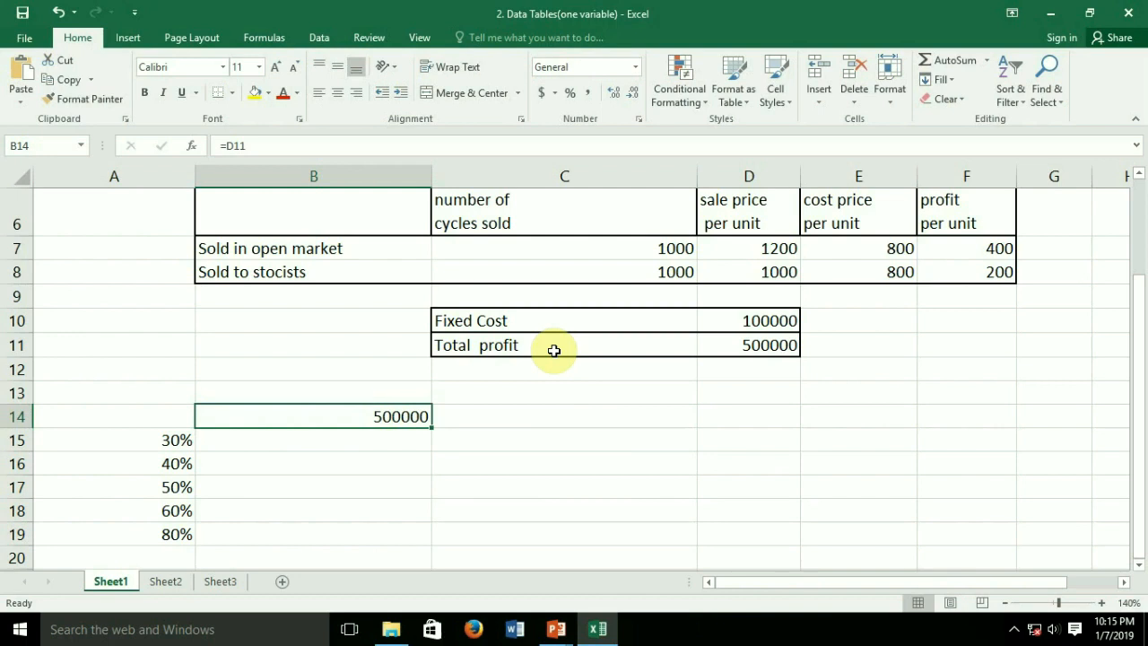
pyautogui.press('F2')
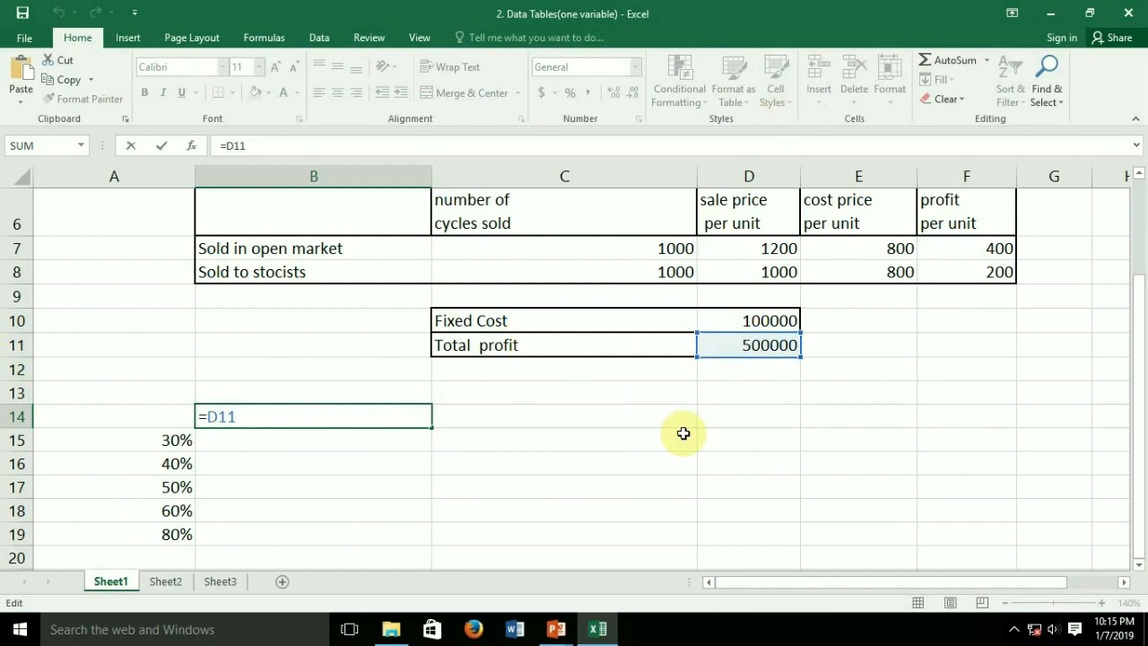
pyautogui.press('Return')
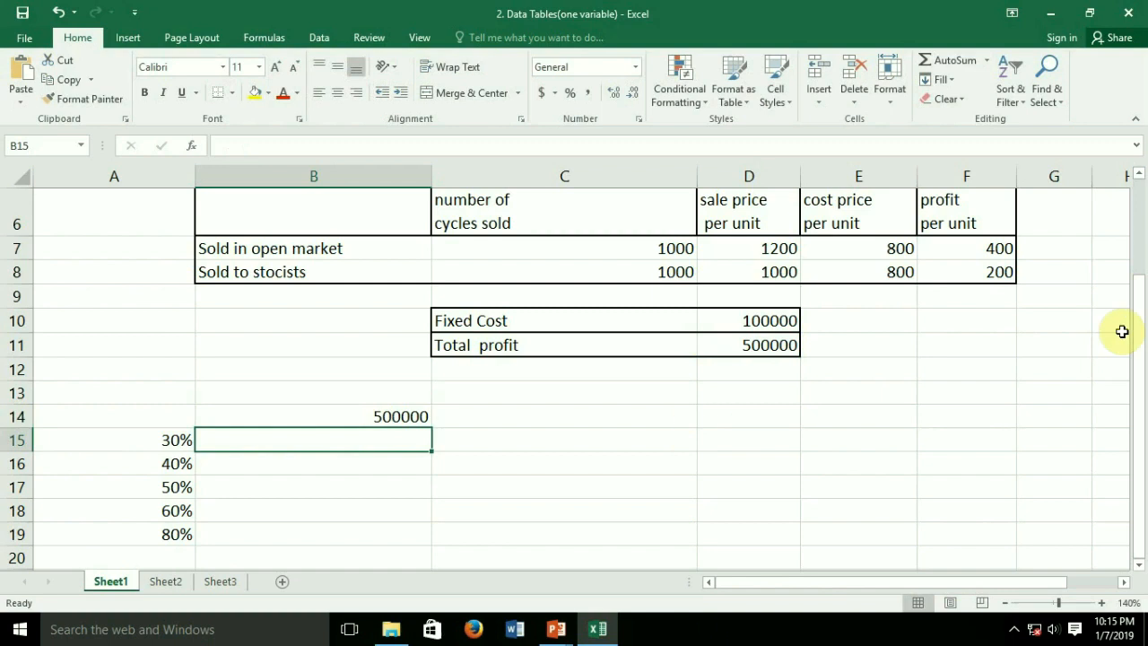
# Compare the open-market percentage in C4 and the list from A15 with B14 and the total profit formula in D11
pyautogui.moveTo(1139, 332); pyautogui.dragTo(1144, 215)
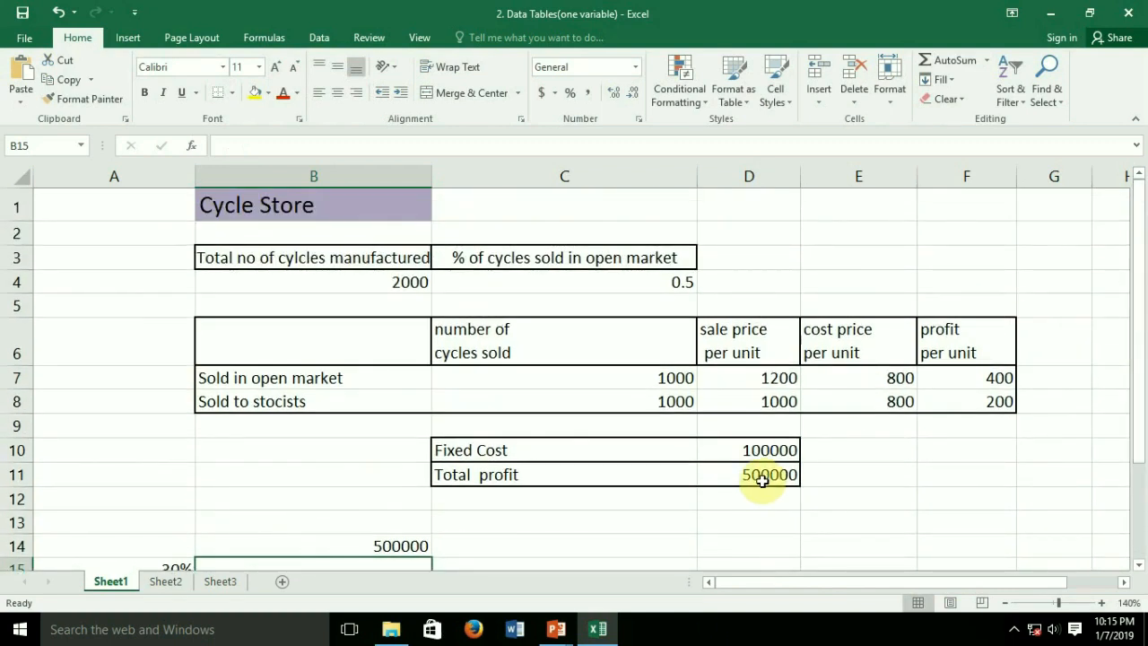
pyautogui.click(563, 282)
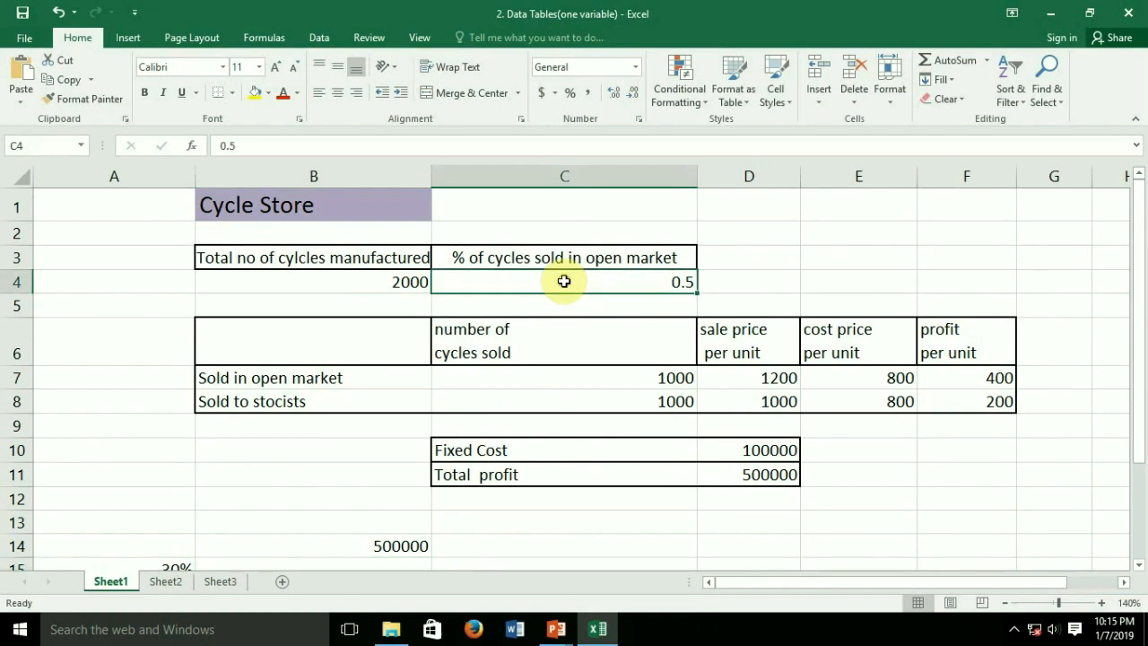
pyautogui.click(179, 568)
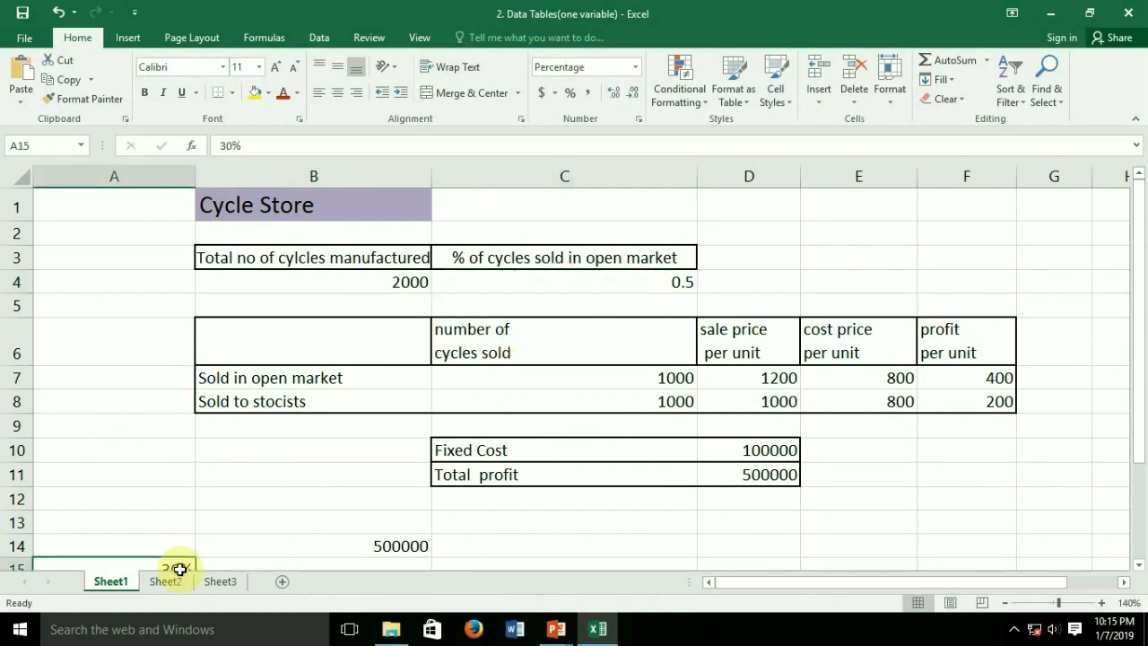
pyautogui.click(1139, 564)
pyautogui.scroll(-1, 1141, 564)
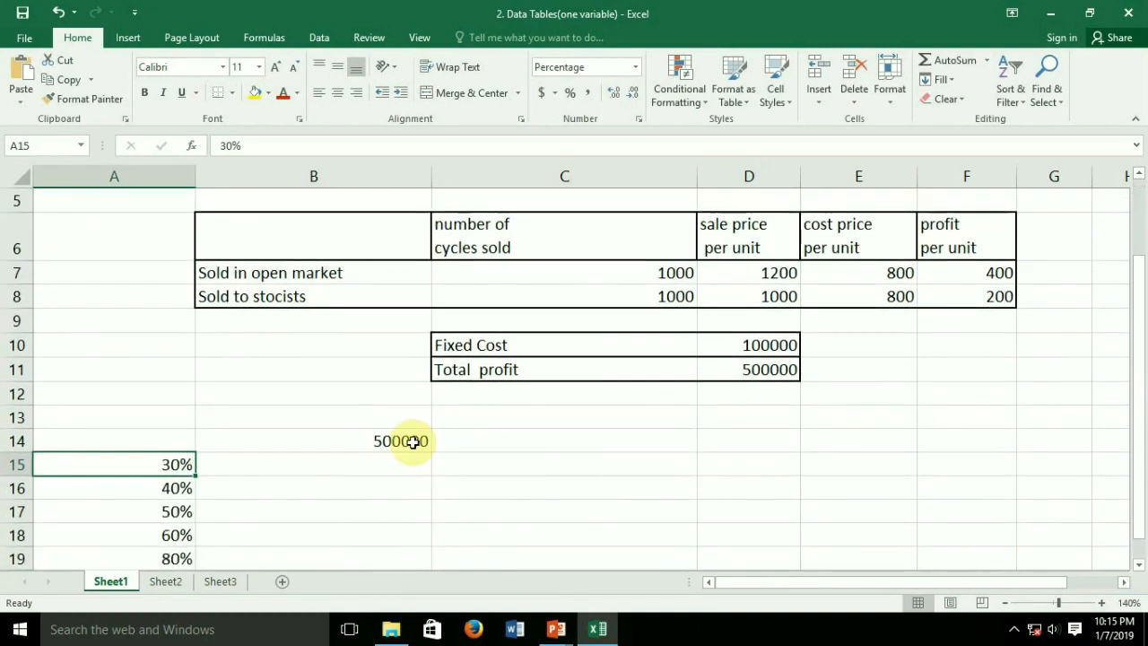
pyautogui.click(413, 441)
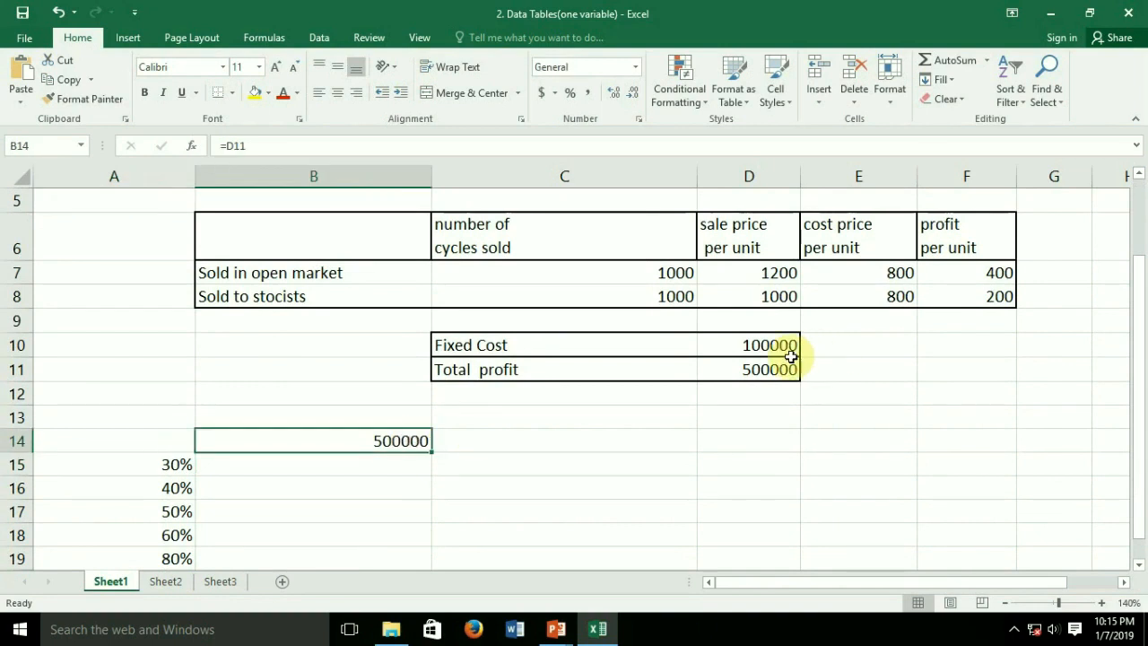
pyautogui.click(761, 371)
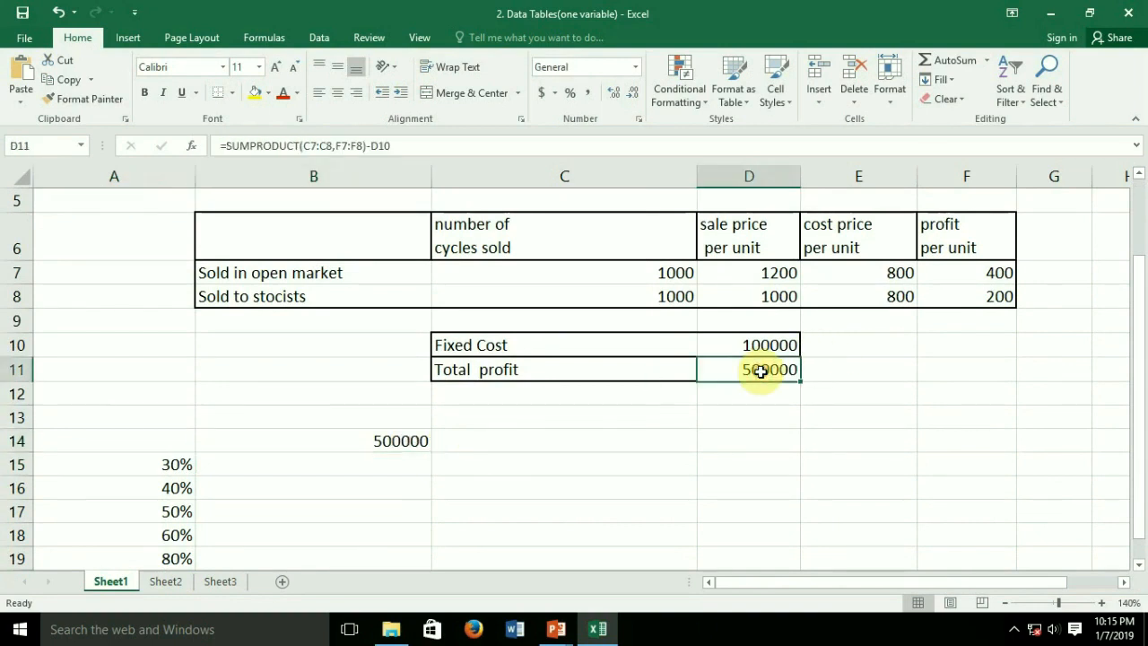
pyautogui.click(256, 461)
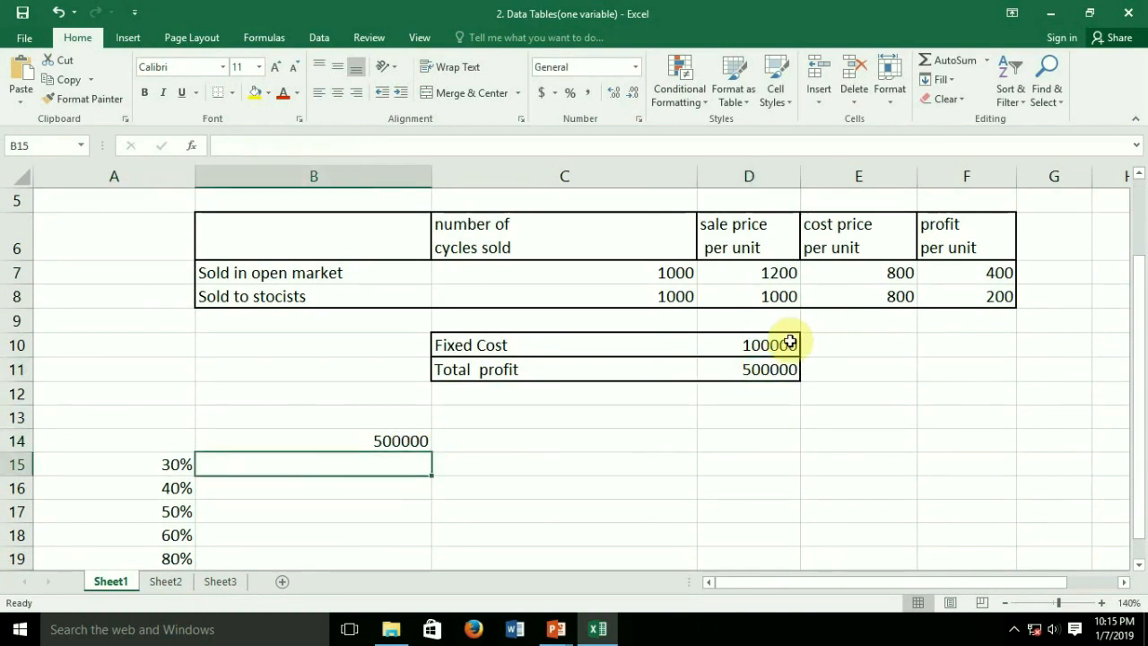
pyautogui.click(769, 370)
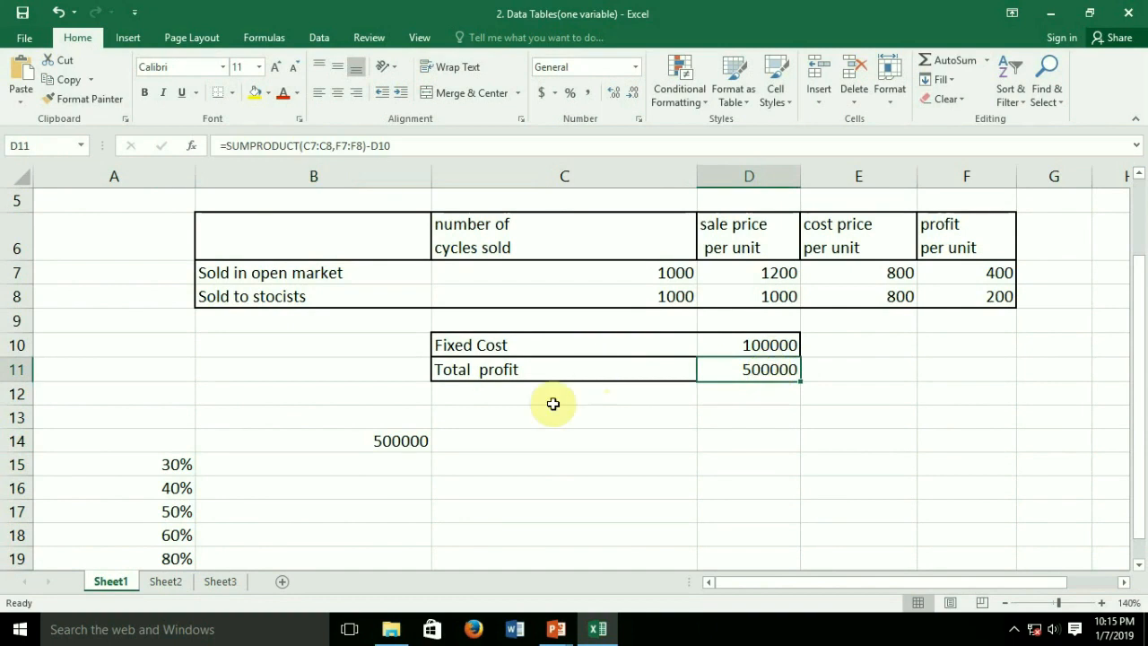
pyautogui.click(357, 482)
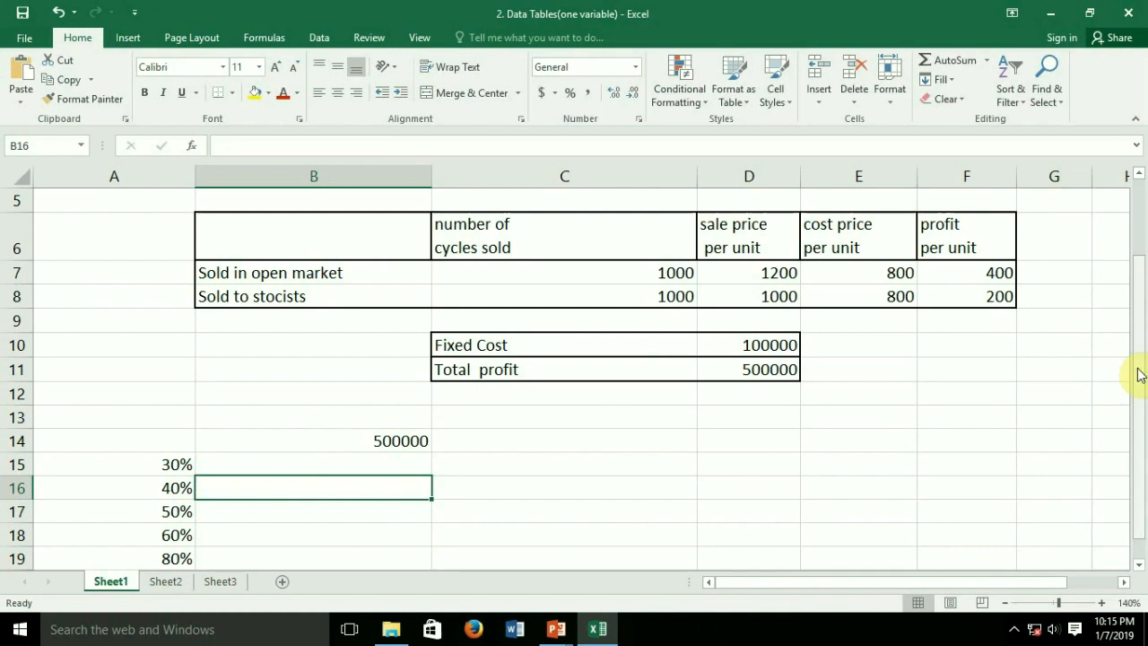
# Create a one-variable data table over A14:B19 using C4 as the column input cell
pyautogui.click(1139, 565)
pyautogui.click(1139, 565)
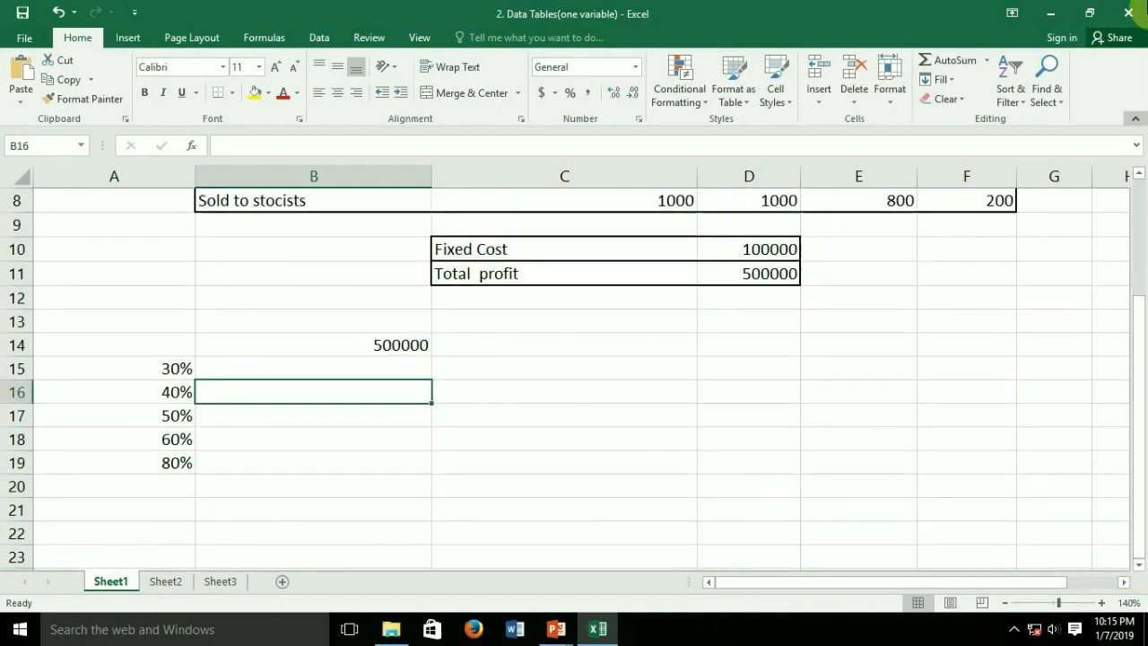
pyautogui.click(88, 346)
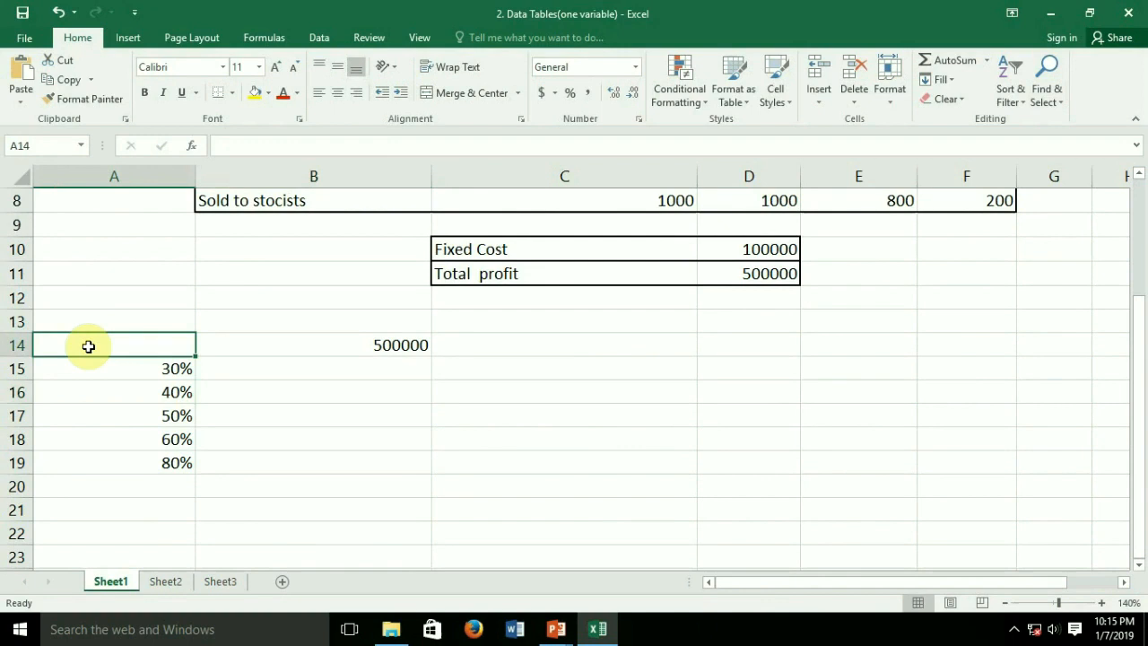
pyautogui.moveTo(92, 346); pyautogui.dragTo(351, 461)
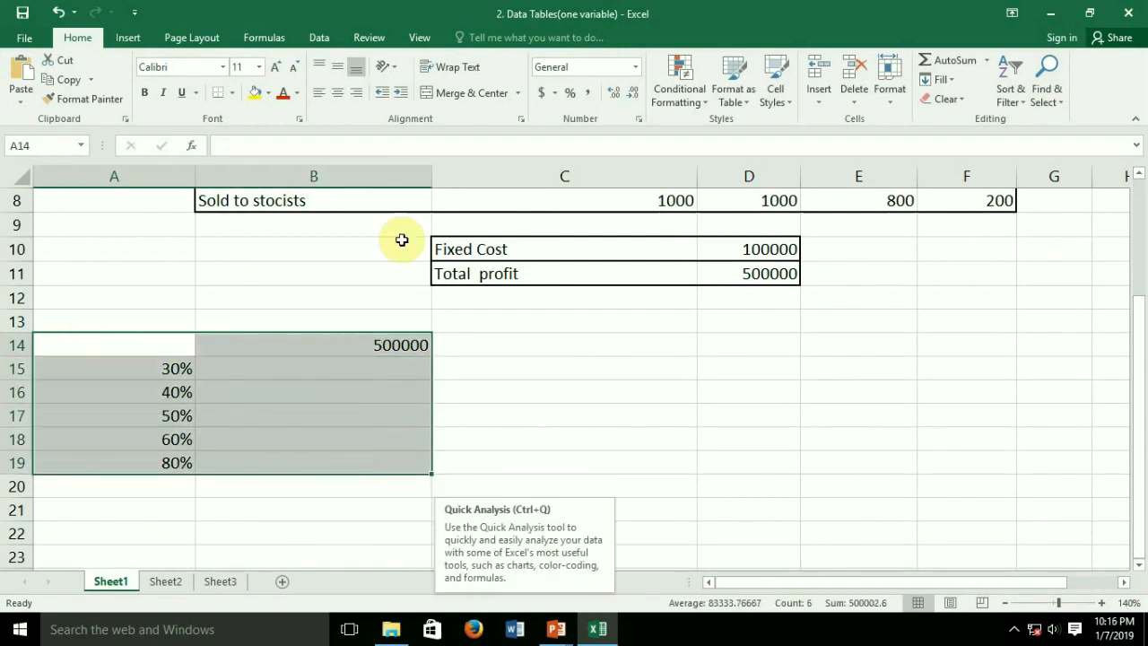
pyautogui.click(332, 39)
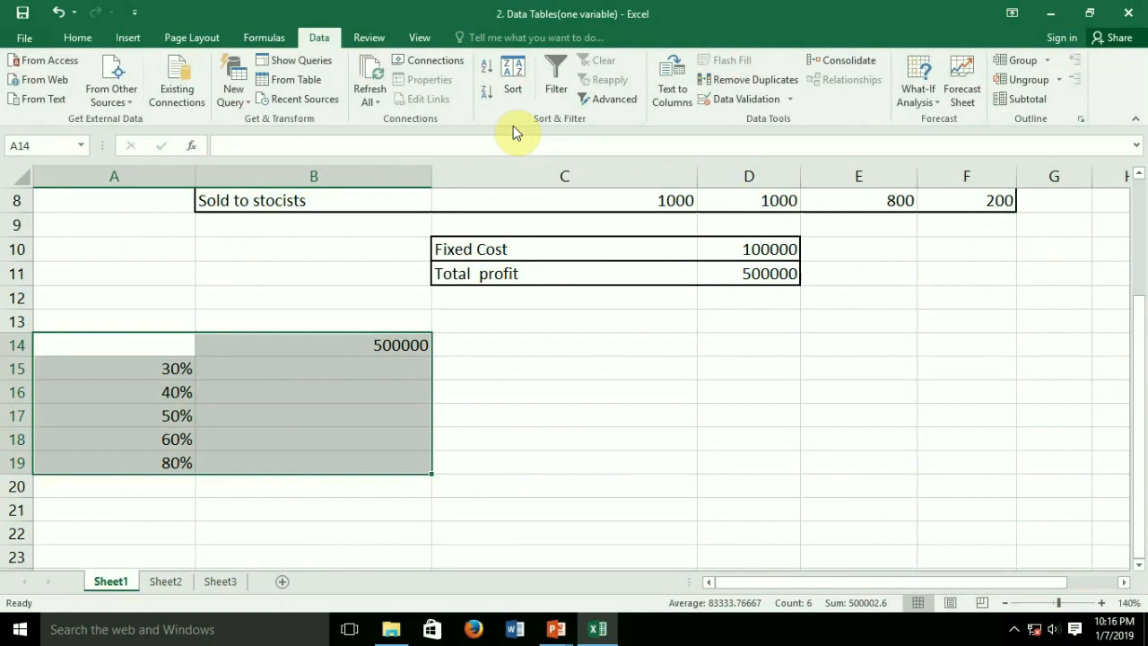
pyautogui.click(918, 99)
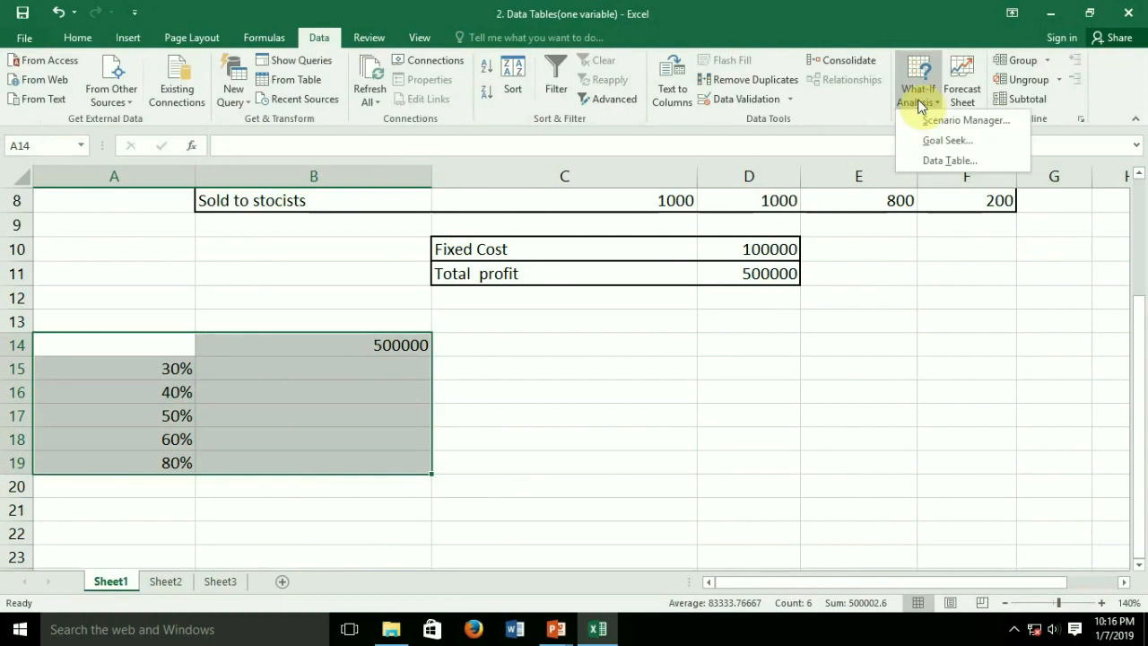
pyautogui.click(929, 162)
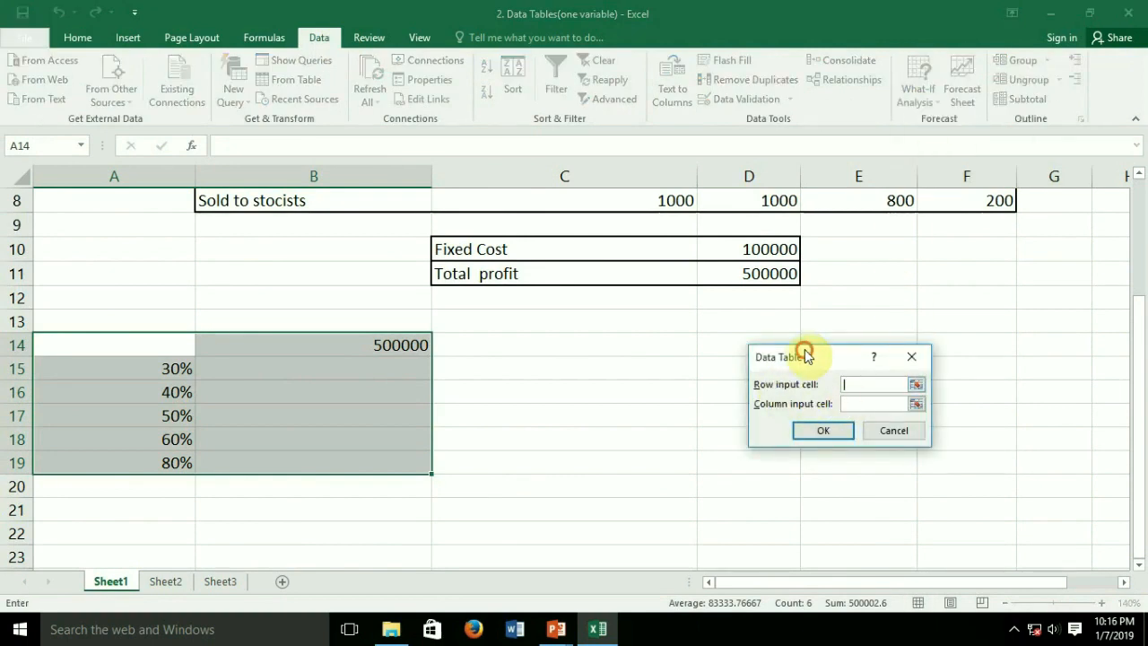
pyautogui.moveTo(802, 354); pyautogui.dragTo(535, 314)
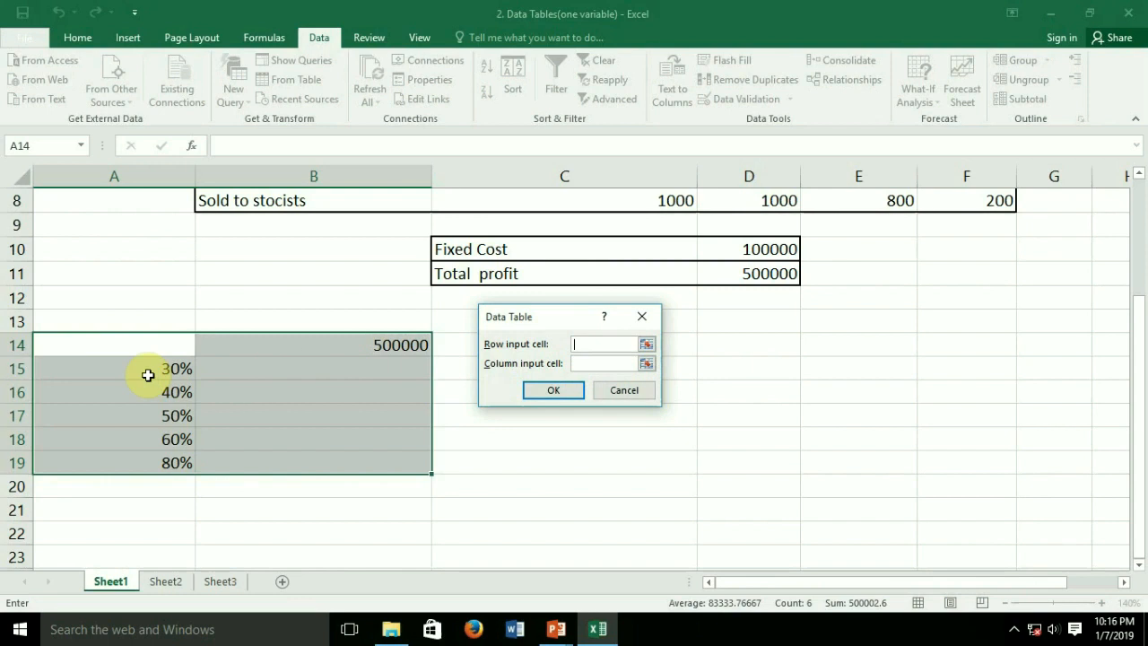
pyautogui.click(614, 366)
pyautogui.moveTo(1139, 392); pyautogui.dragTo(1142, 277)
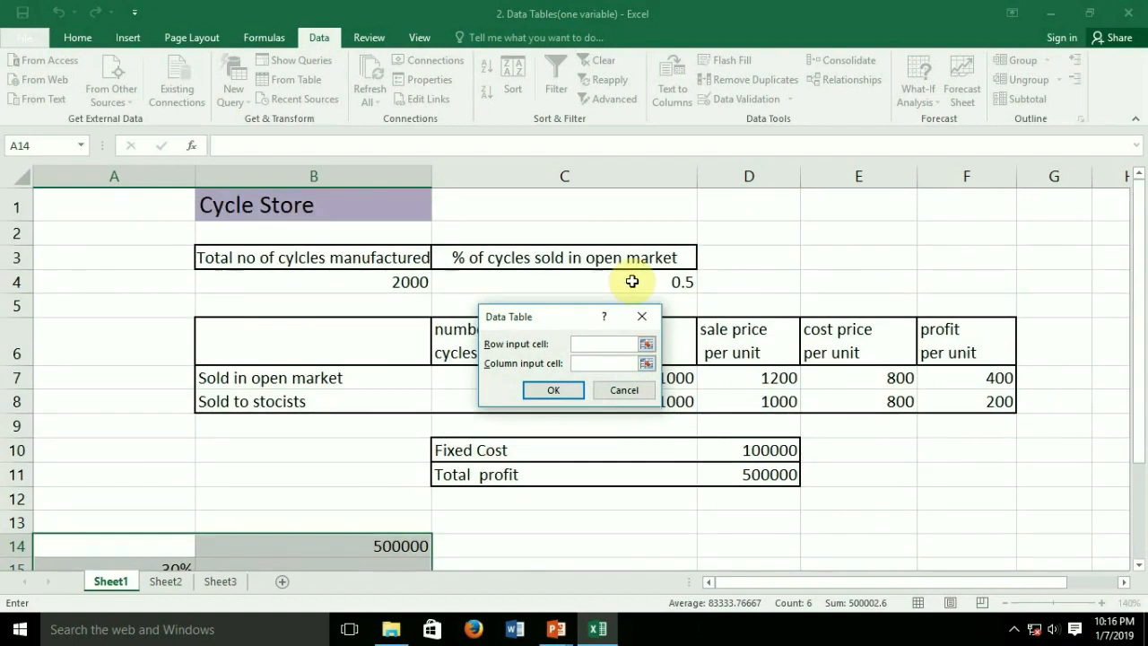
pyautogui.click(633, 281)
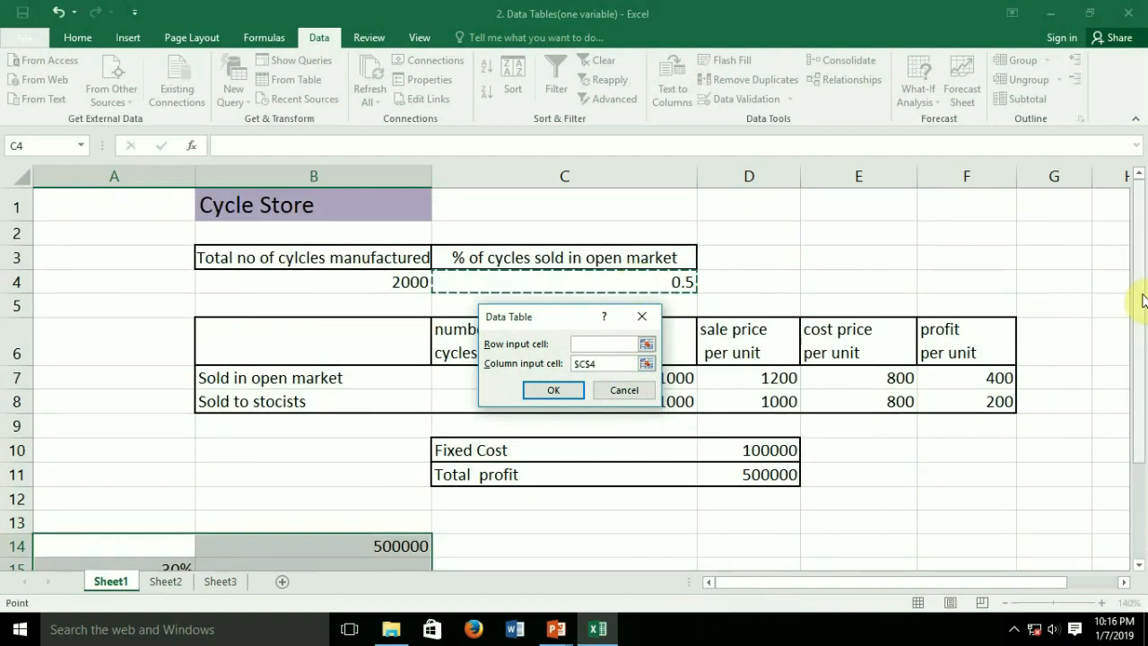
pyautogui.moveTo(1140, 299); pyautogui.dragTo(1139, 457)
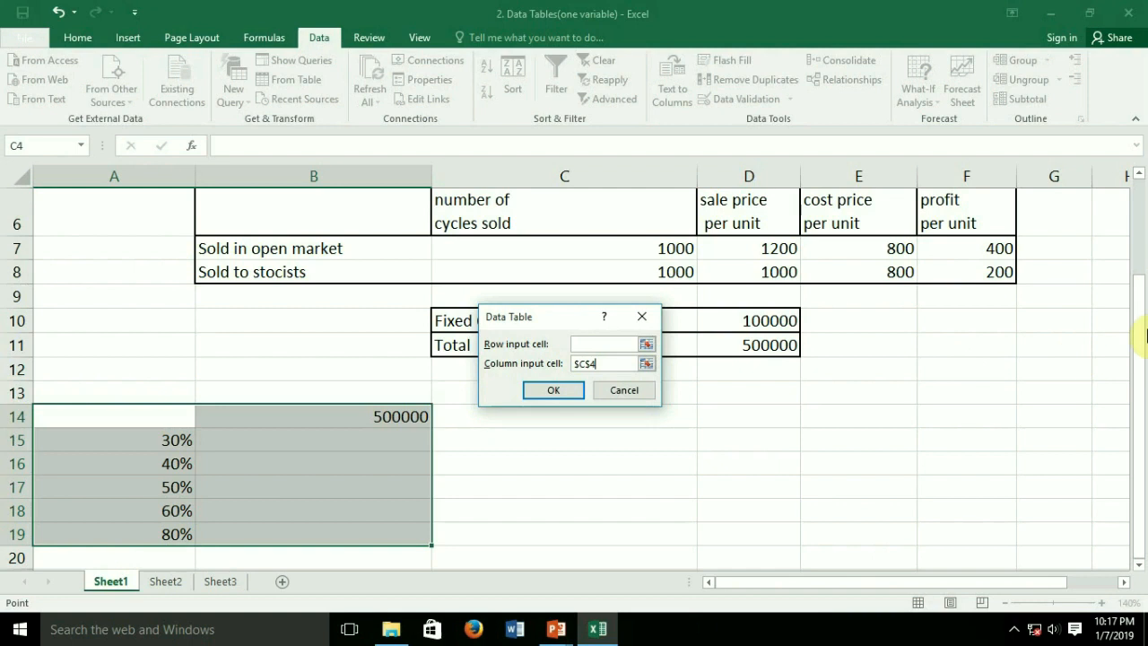
pyautogui.moveTo(1139, 336); pyautogui.dragTo(1144, 256)
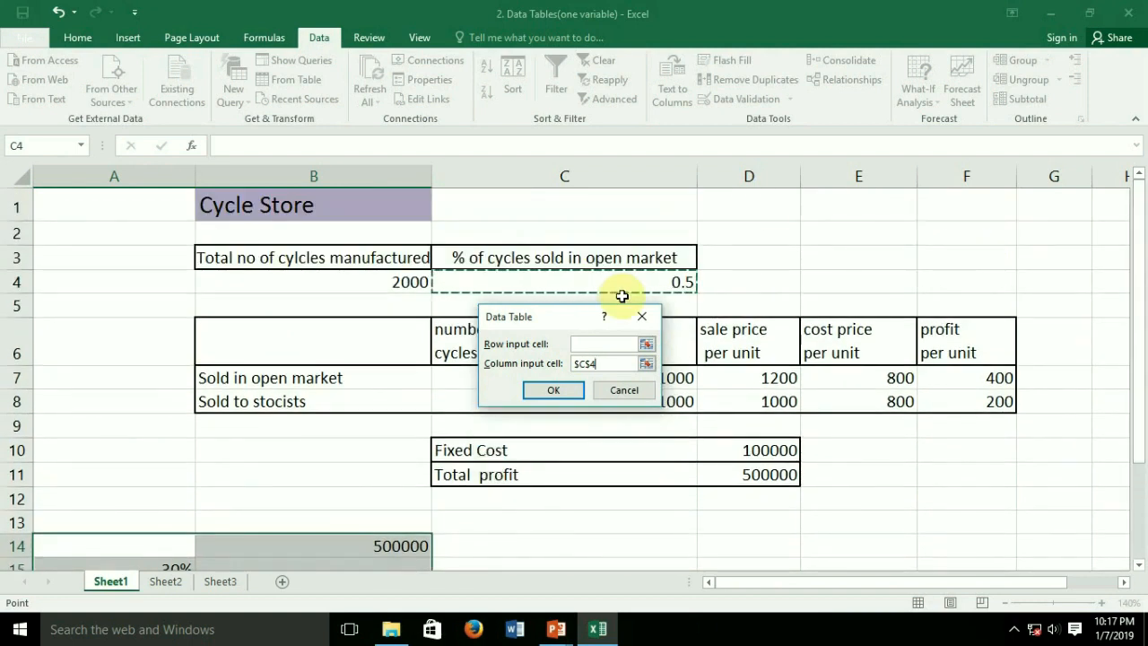
pyautogui.click(578, 391)
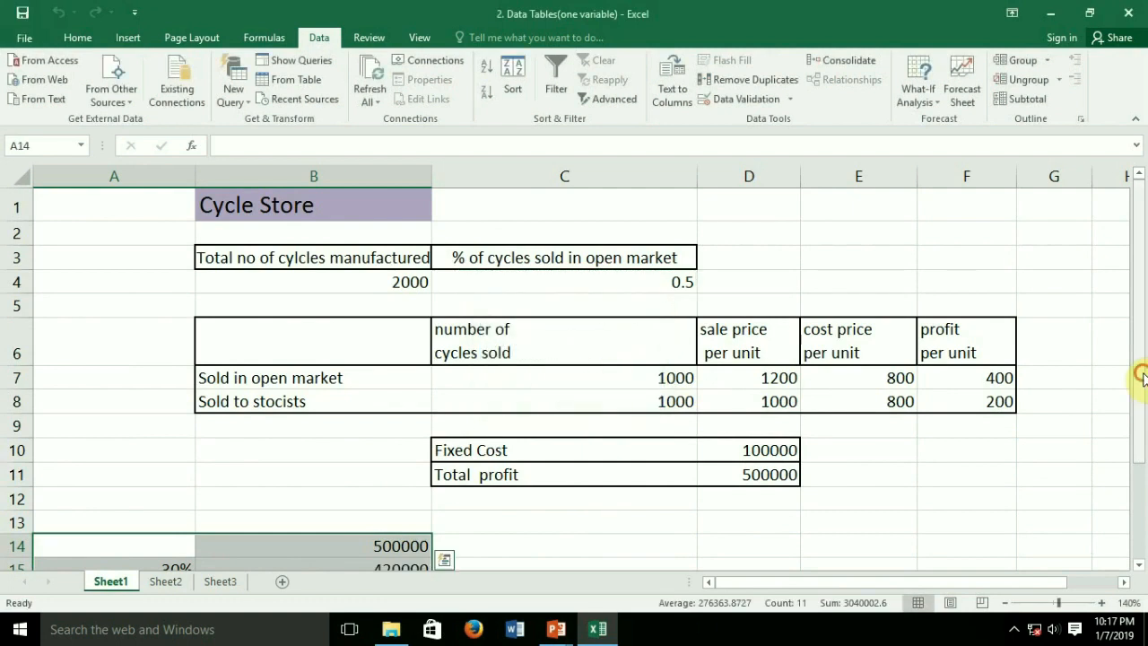
# Review the profits calculated by the data table in B15 through B19
pyautogui.moveTo(1136, 371); pyautogui.dragTo(1140, 487)
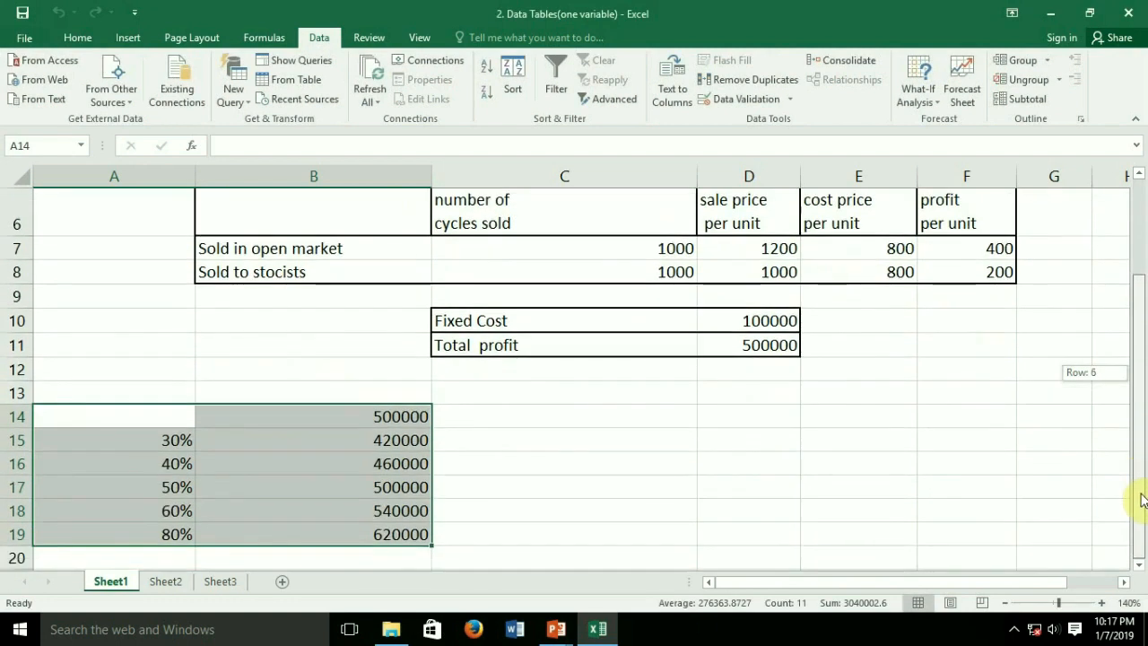
pyautogui.click(383, 442)
pyautogui.press('Down')
pyautogui.press('Down')
pyautogui.press('Down')
pyautogui.press('Down')
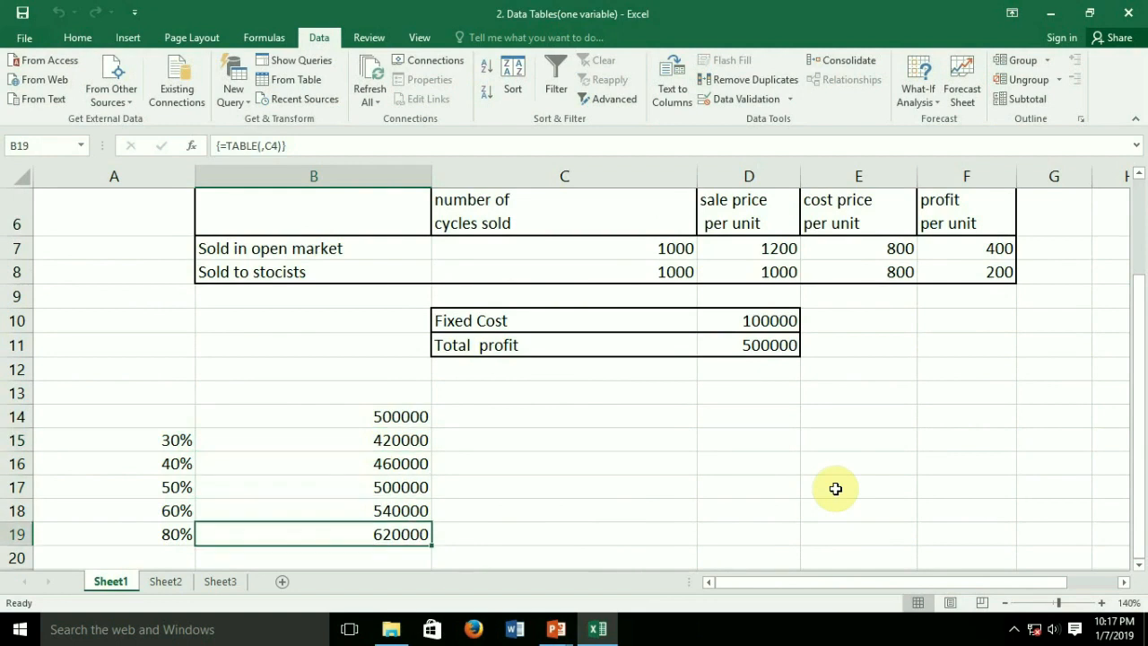
# Match each open-market percentage in A15:A19 with its calculated profit in column B, row by row
pyautogui.press('Up')
pyautogui.press('Up')
pyautogui.press('Up')
pyautogui.press('Up')
pyautogui.press('Left')
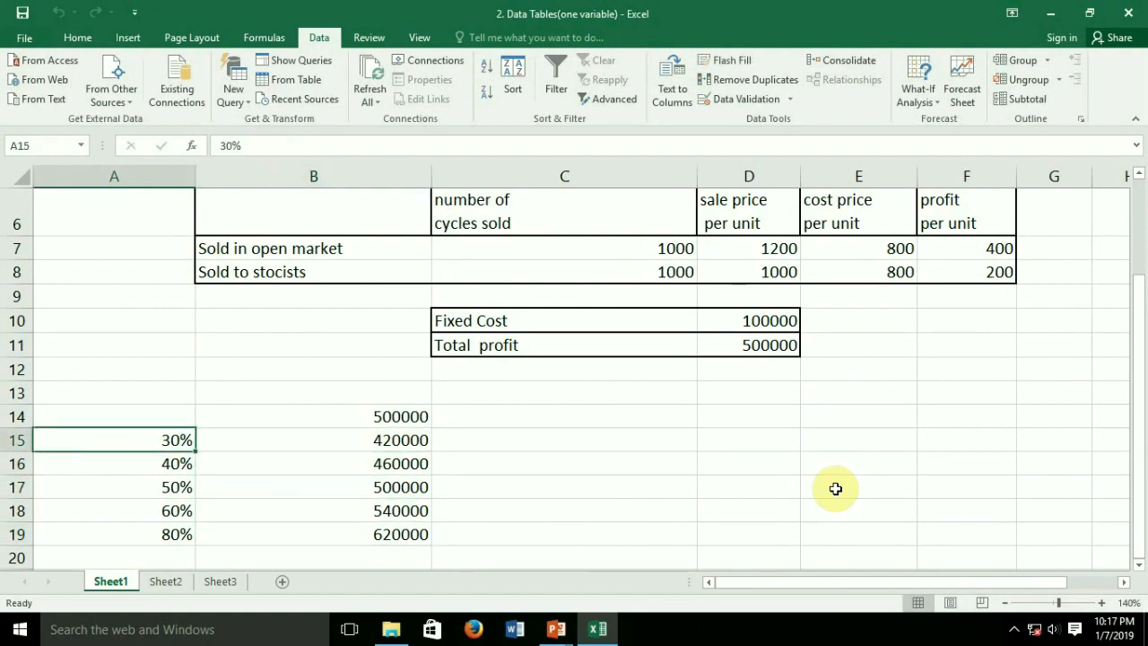
pyautogui.press('Right')
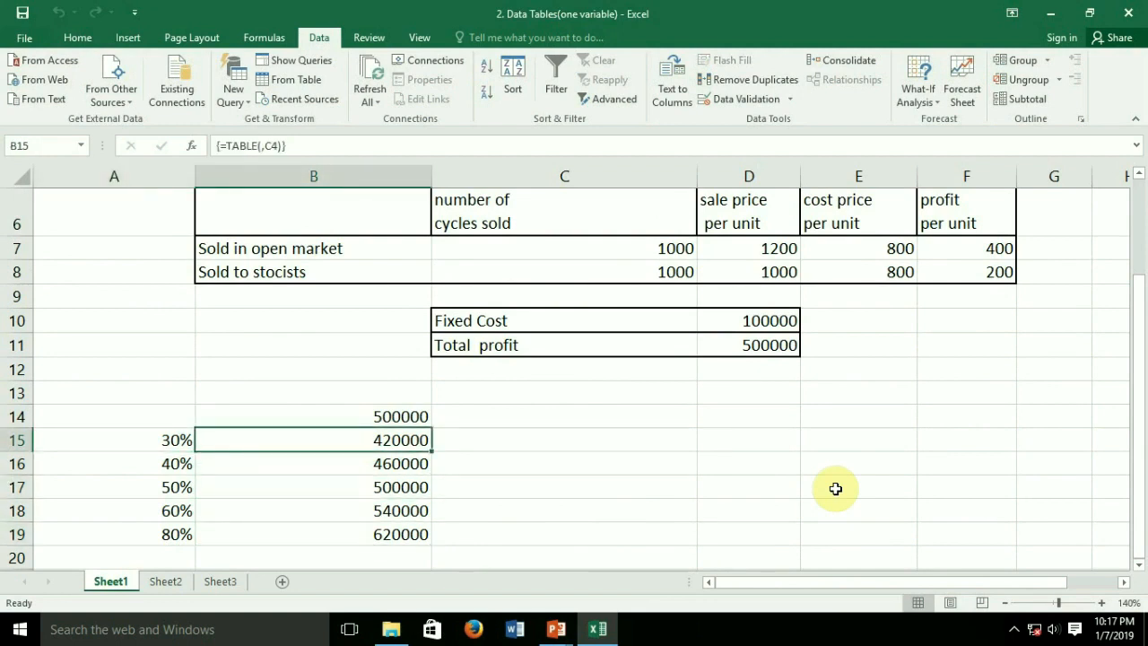
pyautogui.press('Left')
pyautogui.press('Down')
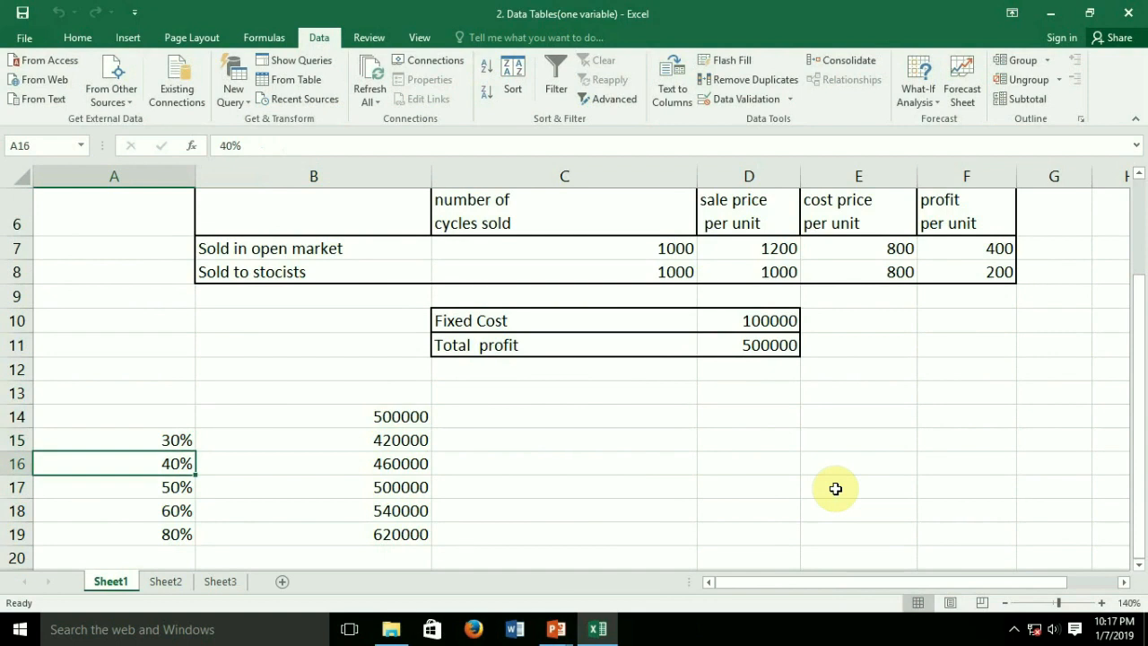
pyautogui.press('Right')
pyautogui.press('Left')
pyautogui.press('Down')
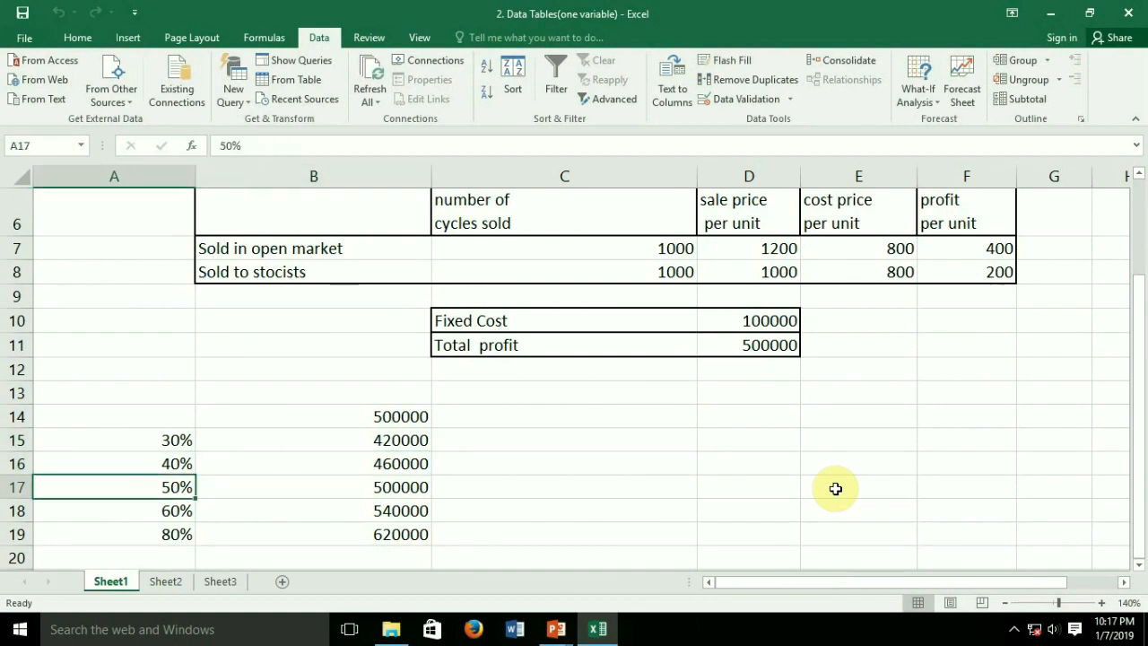
pyautogui.press('Right')
pyautogui.press('Left')
pyautogui.press('Down')
pyautogui.press('Right')
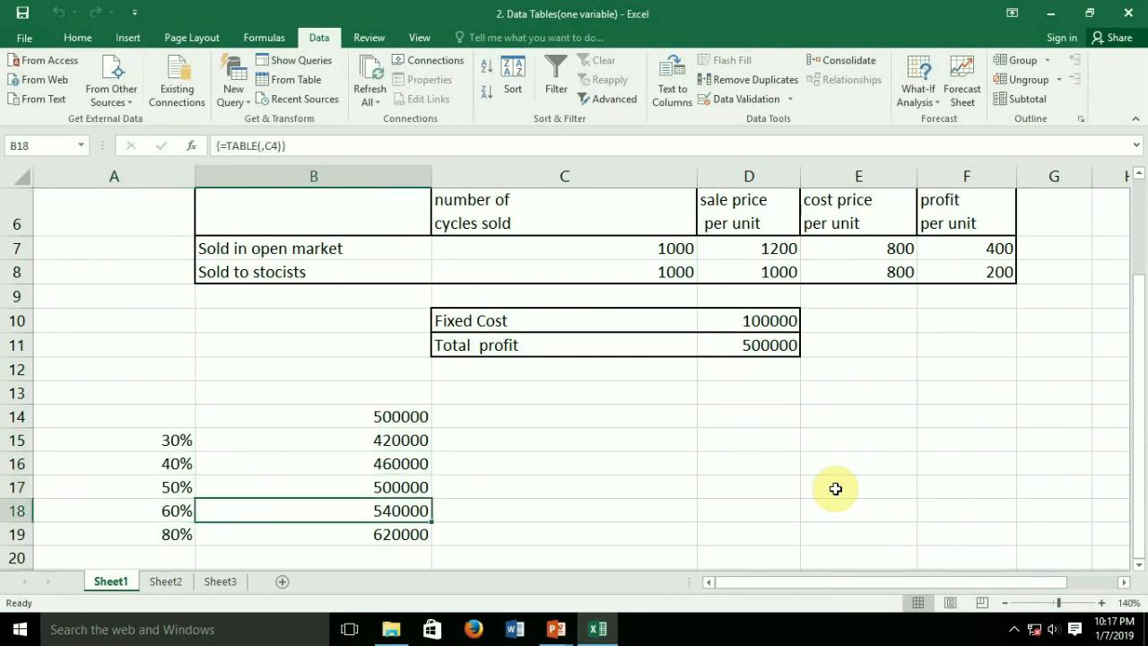
pyautogui.press('Down')
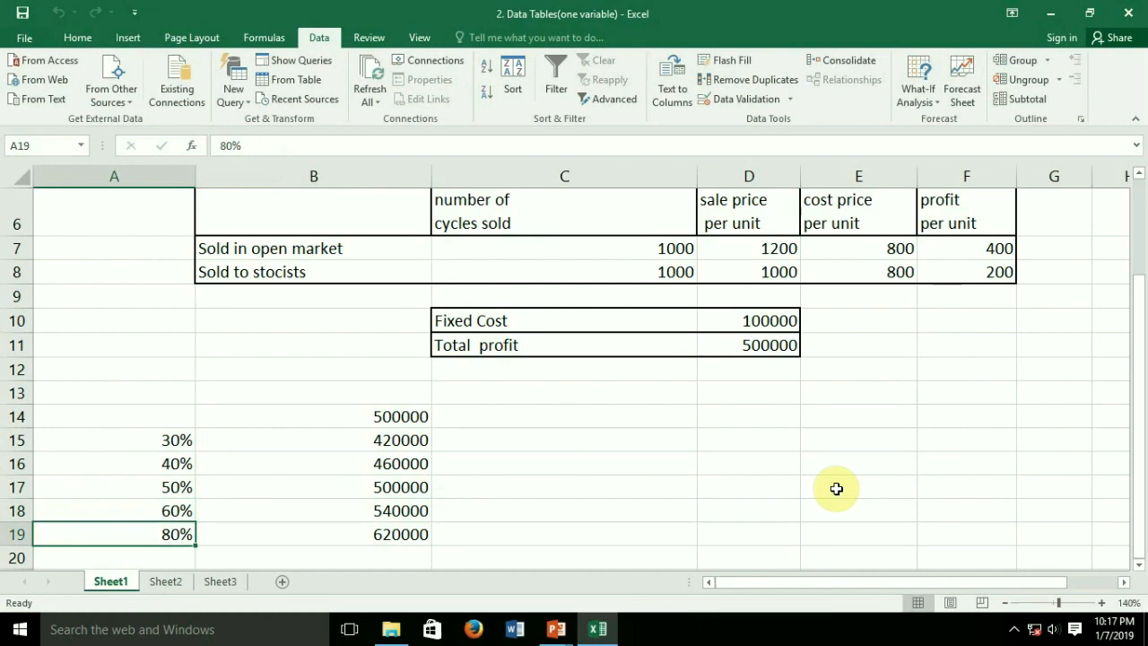
pyautogui.press('Right')
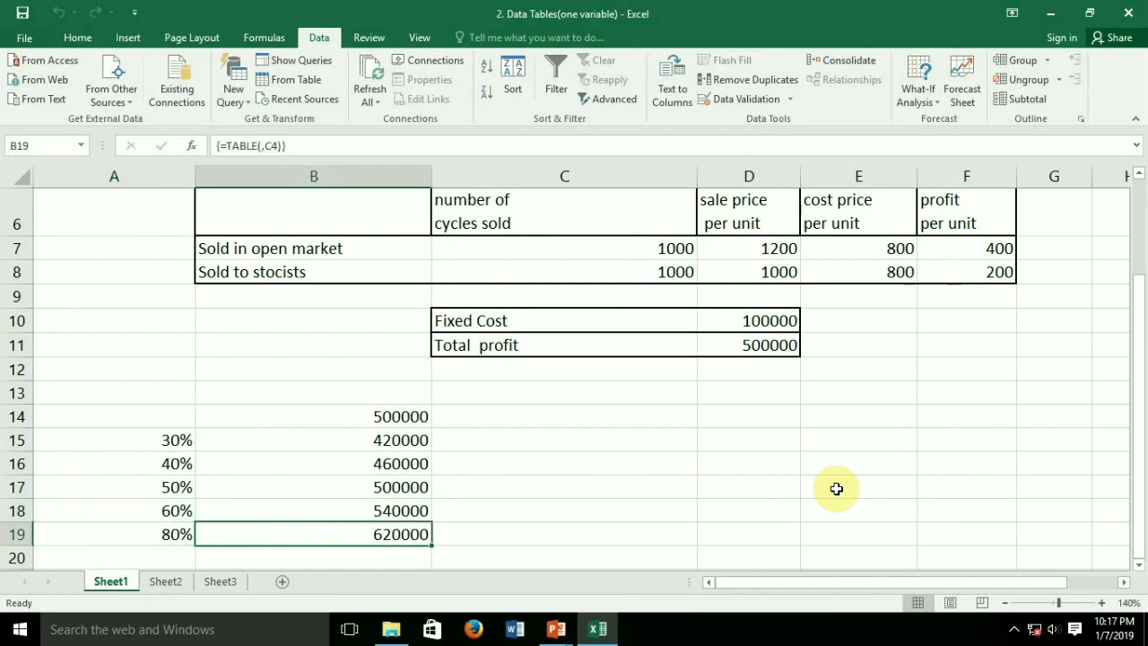
# Add an outside border around the data table range A14:B19
pyautogui.hotkey('shift', 'Left')
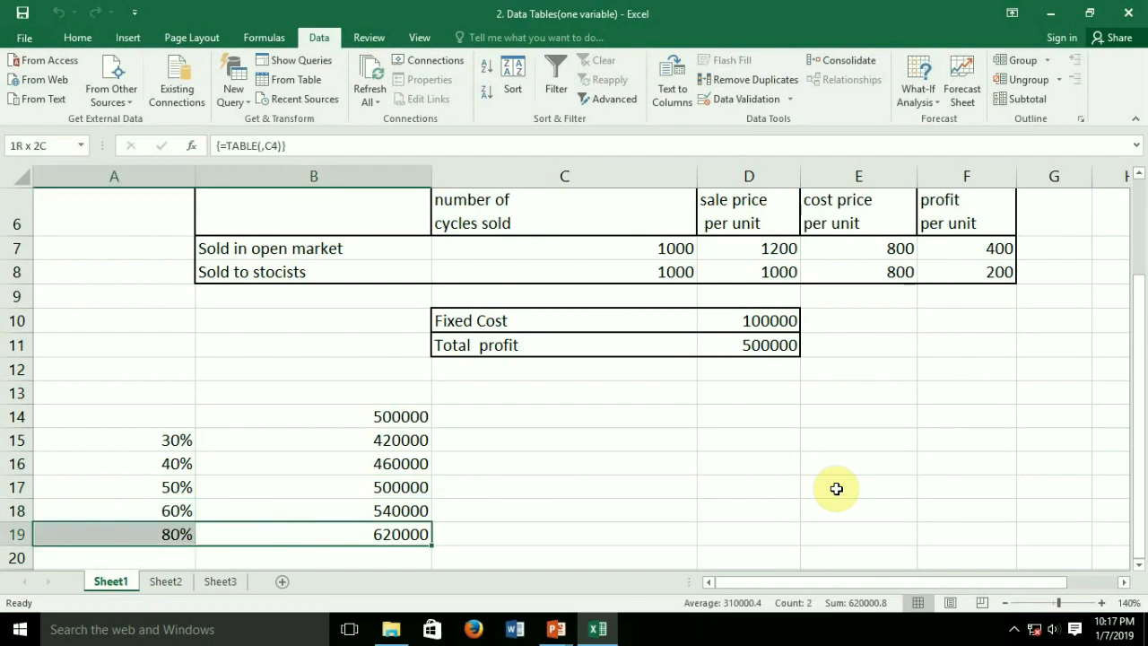
pyautogui.hotkey('shift', 'Up')
pyautogui.hotkey('shift', 'Up')
pyautogui.hotkey('shift', 'Up')
pyautogui.hotkey('shift', 'Up')
pyautogui.hotkey('shift', 'Up')
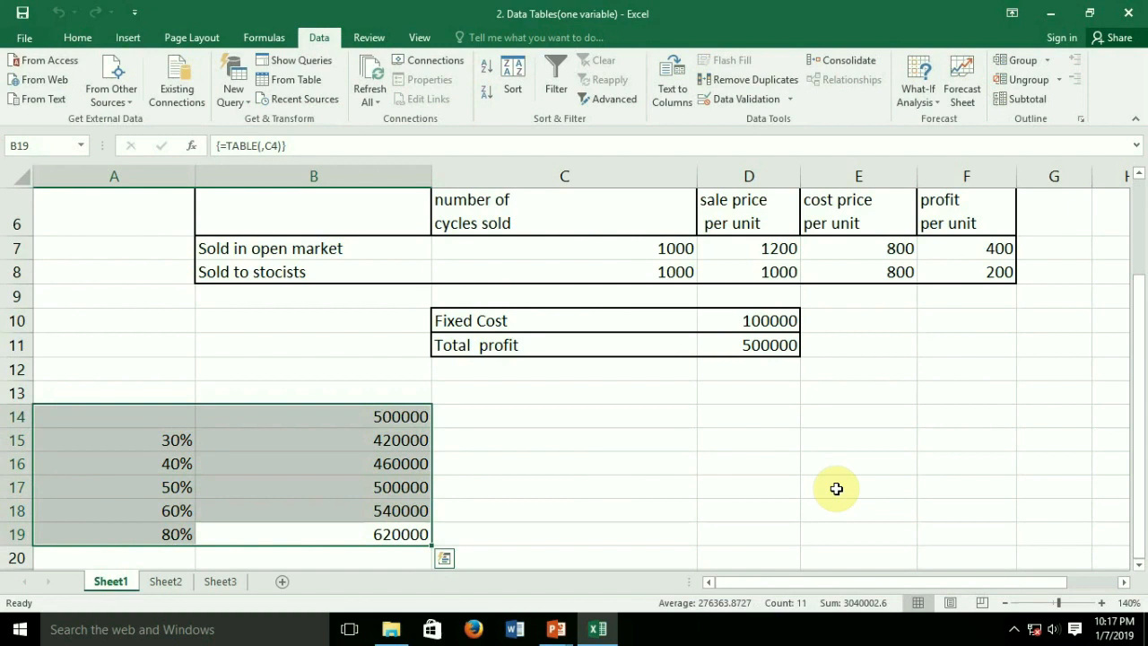
pyautogui.hotkey('alt', 'h')
pyautogui.press('b')
pyautogui.press('s')
pyautogui.press('Right')
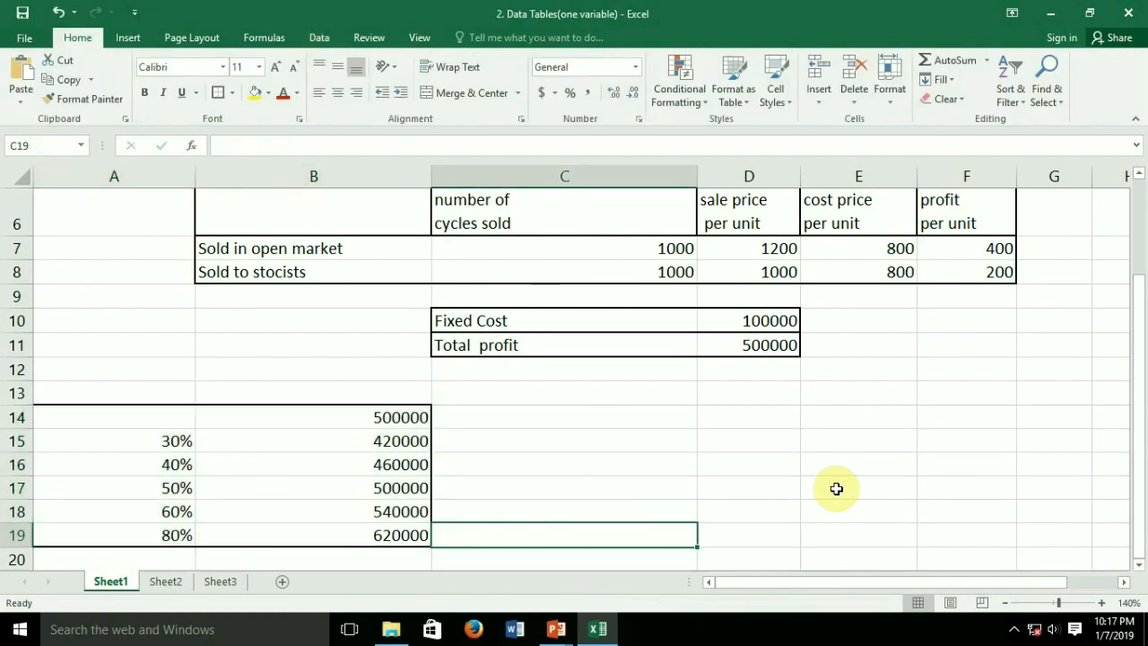
# Copy the open-market percentages in A15:A19
pyautogui.press('Up')
pyautogui.press('Up')
pyautogui.press('Left')
pyautogui.press('Left')
pyautogui.press('Up')
pyautogui.press('Up')
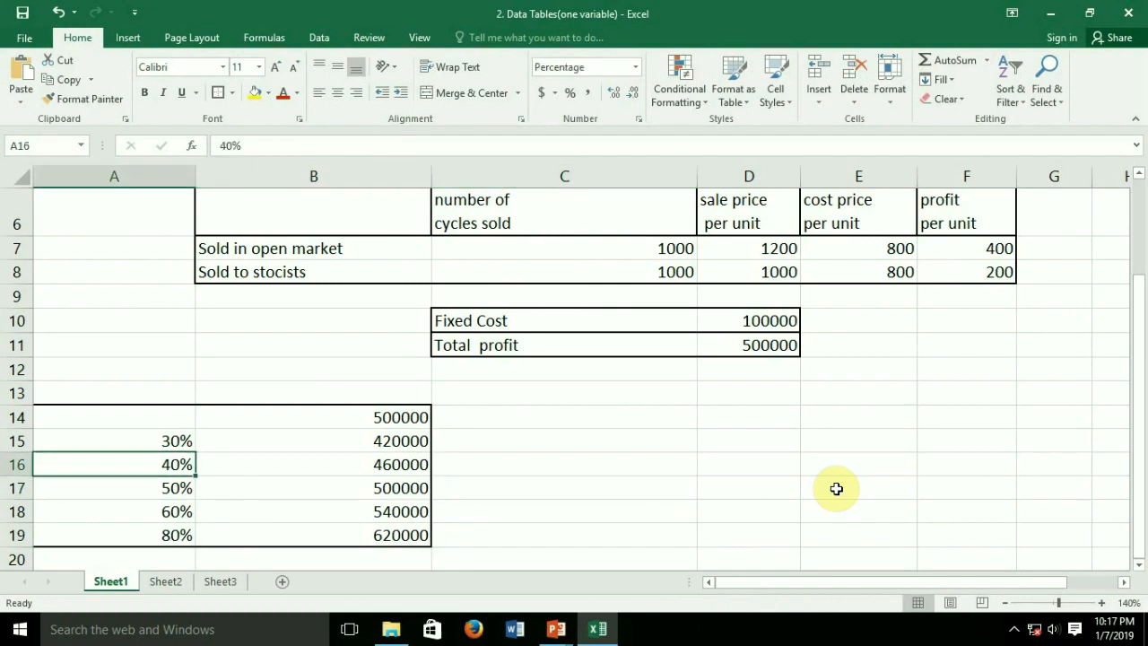
pyautogui.hotkey('shift', 'Down')
pyautogui.hotkey('shift', 'Down')
pyautogui.hotkey('shift', 'Down')
pyautogui.hotkey('shift', 'Down')
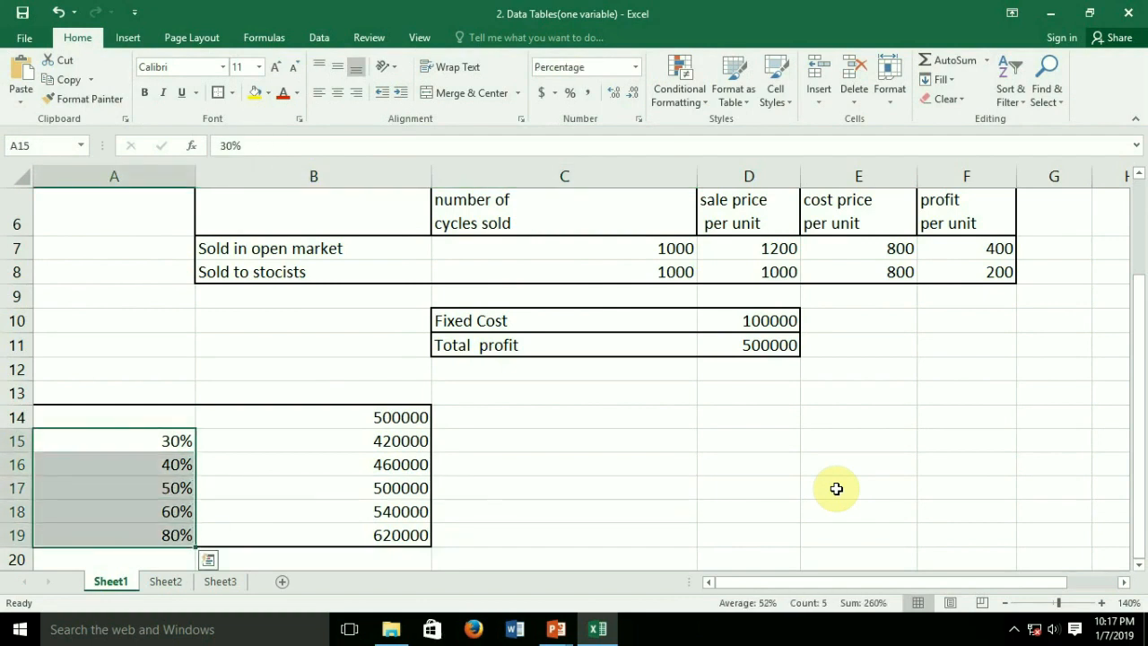
pyautogui.rightClick(126, 442)
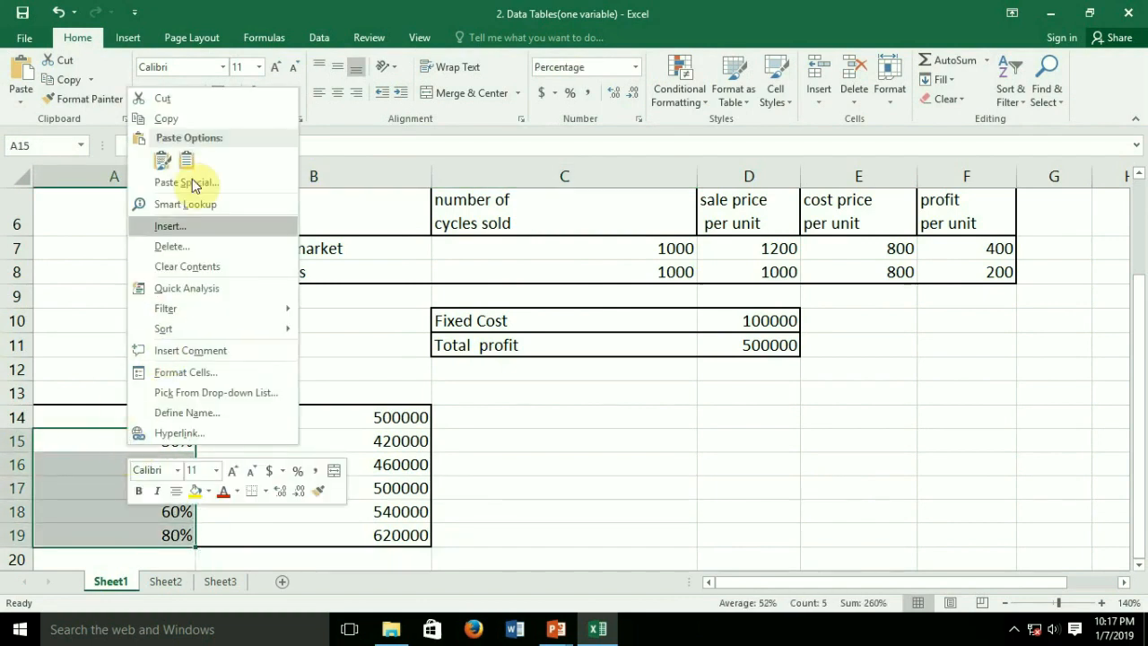
pyautogui.click(178, 115)
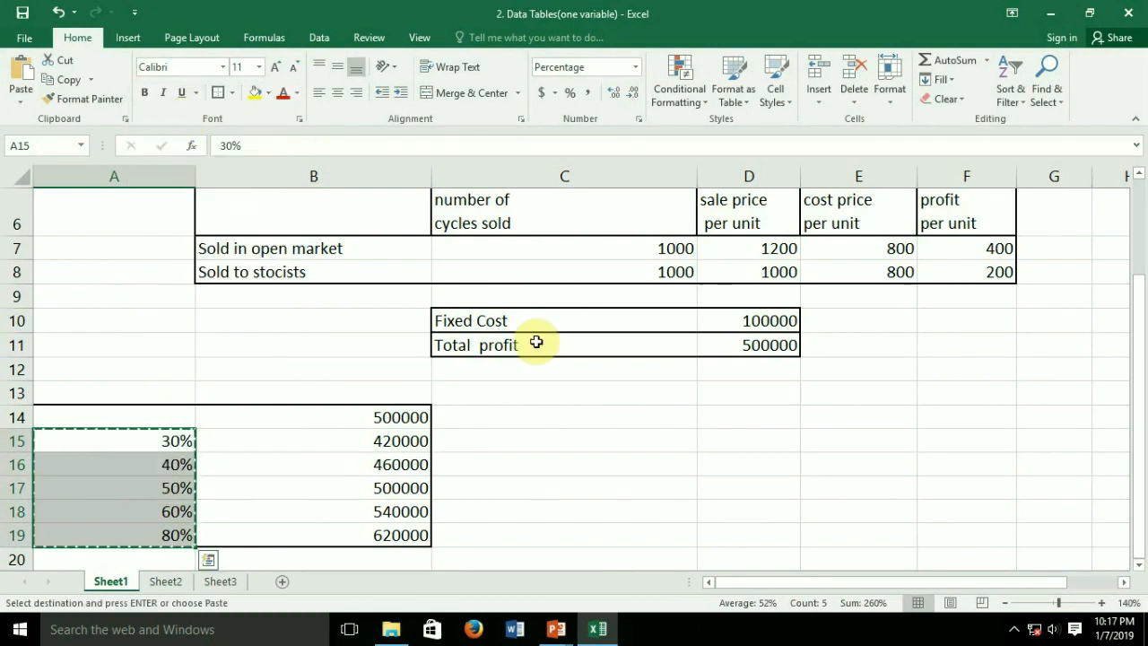
# Paste the copied percentages transposed along row 14, starting at D14
pyautogui.click(705, 412)
pyautogui.rightClick(705, 414)
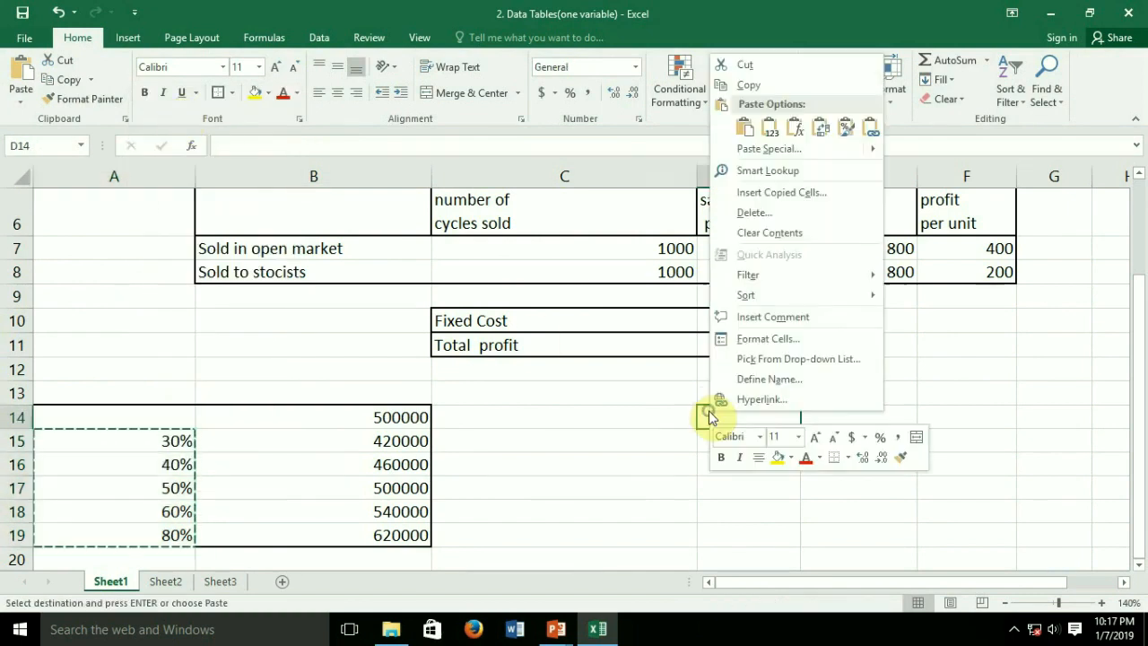
pyautogui.click(744, 129)
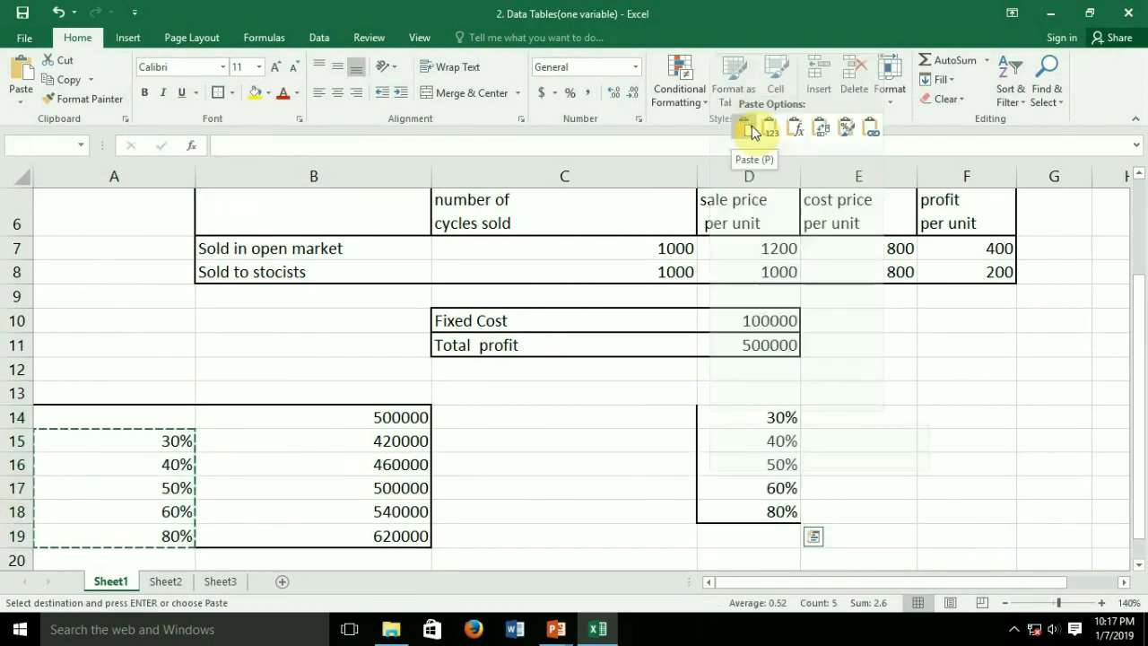
pyautogui.click(827, 128)
# Link C15 to the total profit with the formula =D11
pyautogui.moveTo(724, 584); pyautogui.dragTo(589, 446)
pyautogui.doubleClick(587, 439)
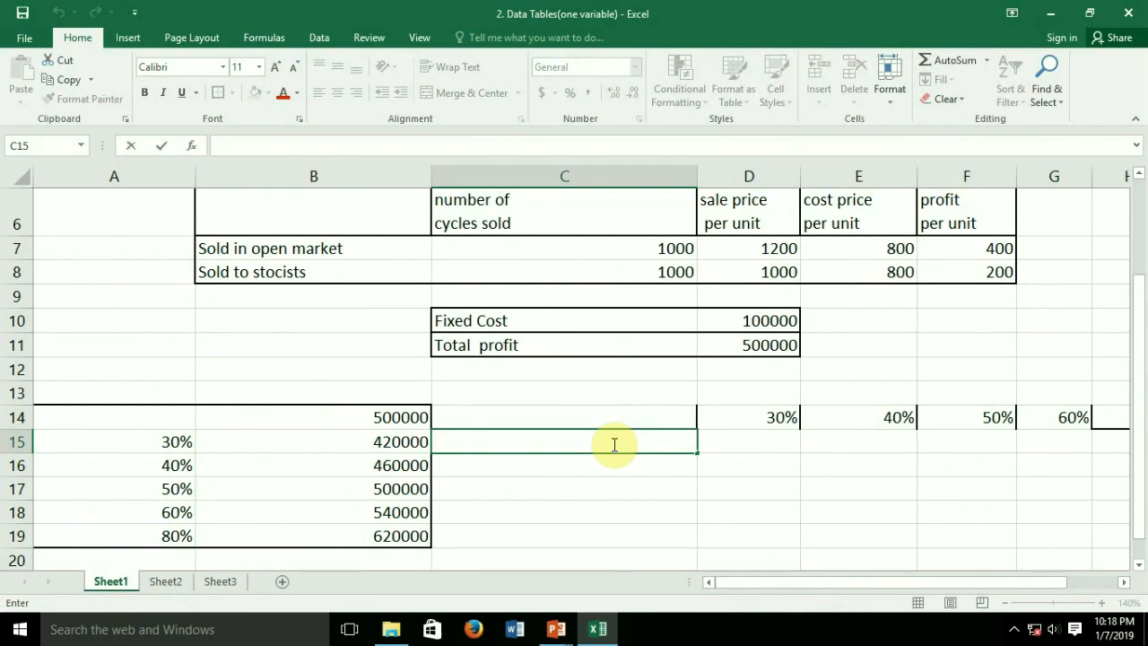
pyautogui.write('=')
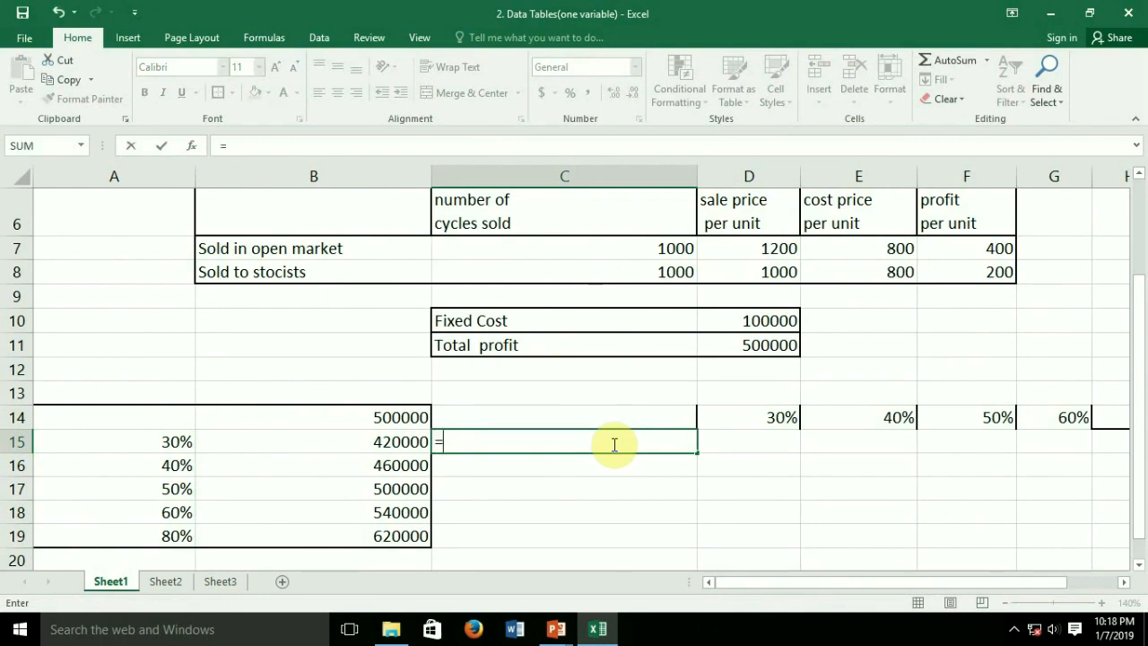
pyautogui.click(722, 342)
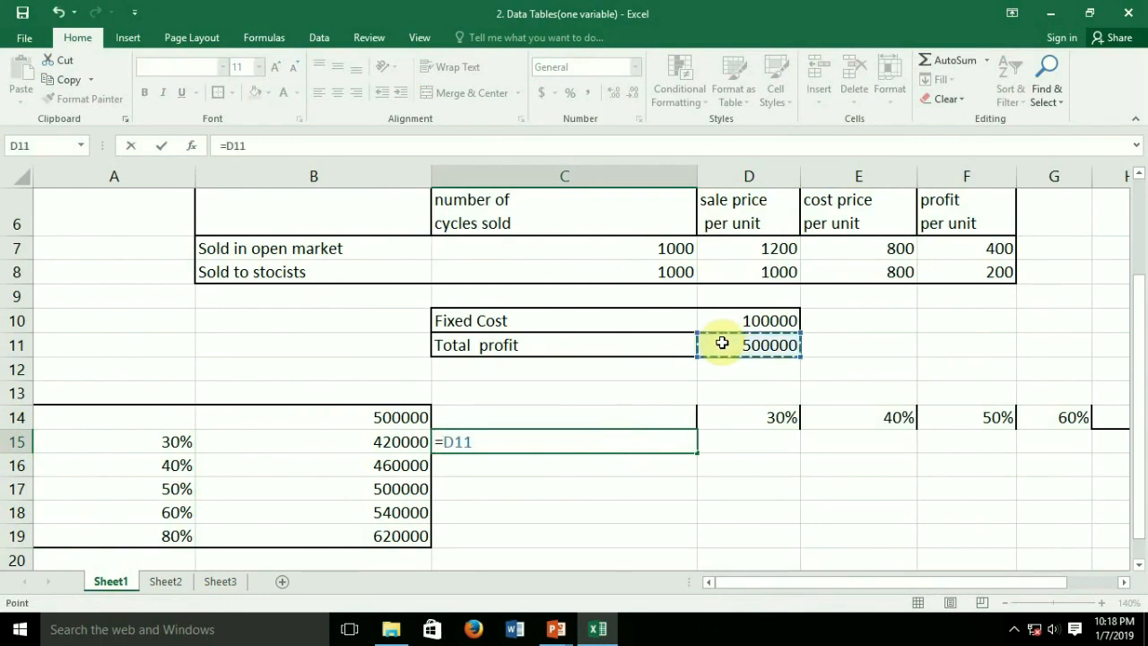
pyautogui.press('Return')
# Create a one-variable data table over C14:H15 using C4 as the row input cell
pyautogui.press('Up')
pyautogui.press('Up')
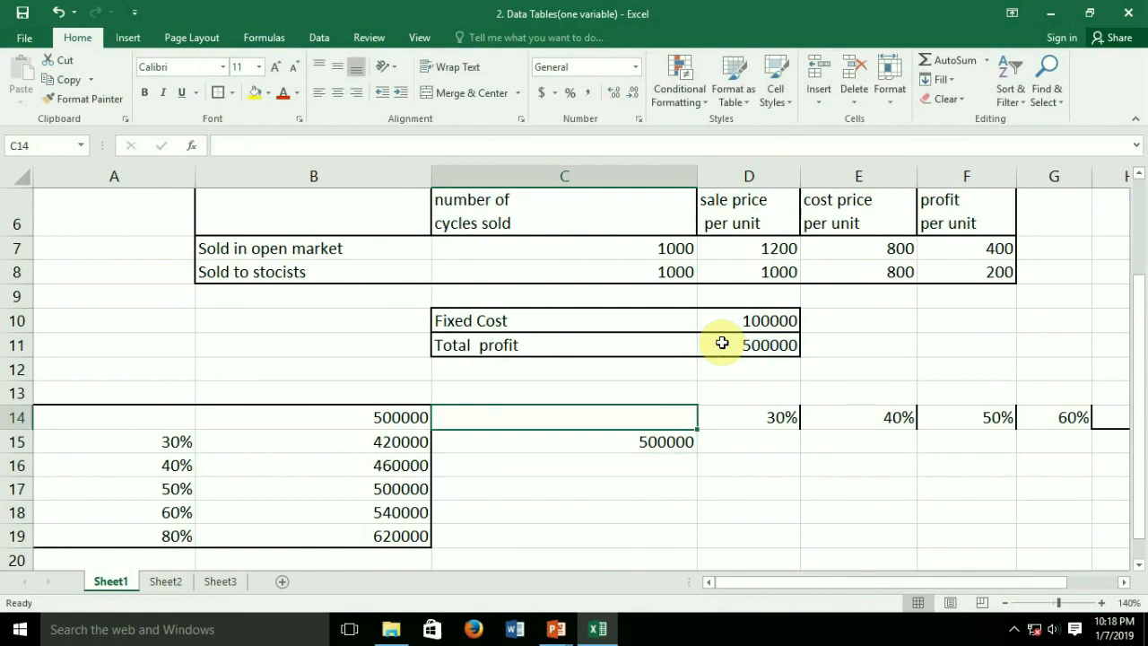
pyautogui.hotkey('shift', 'Right')
pyautogui.hotkey('shift', 'Right')
pyautogui.hotkey('shift', 'Right')
pyautogui.hotkey('shift', 'Right')
pyautogui.hotkey('shift', 'Right')
pyautogui.hotkey('shift', 'Down')
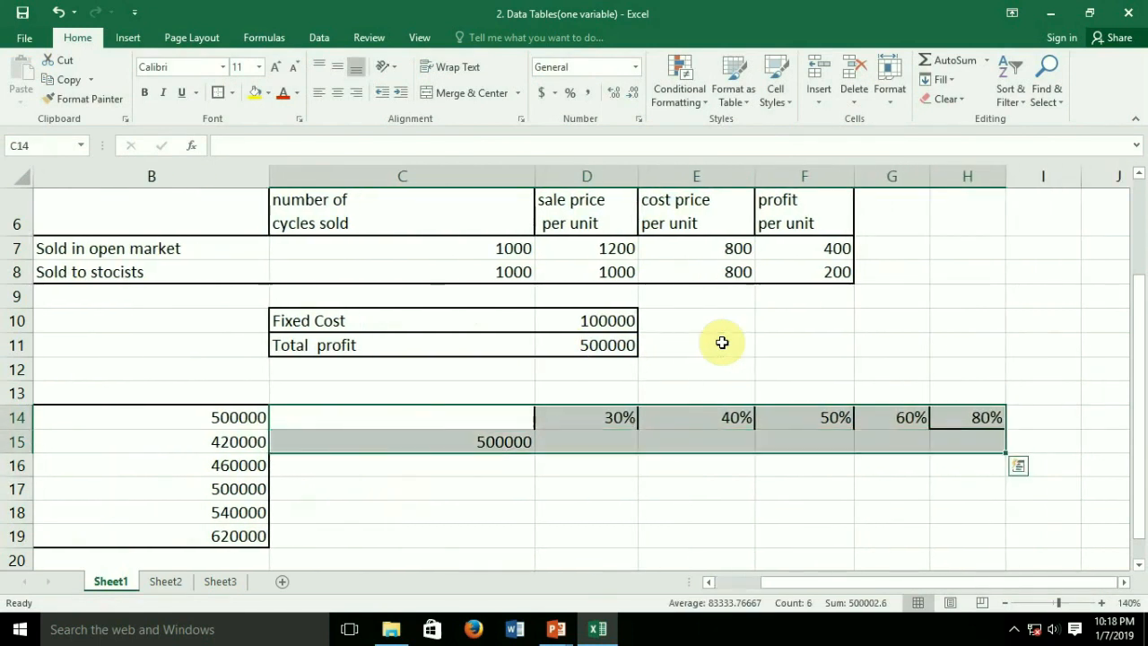
pyautogui.click(323, 37)
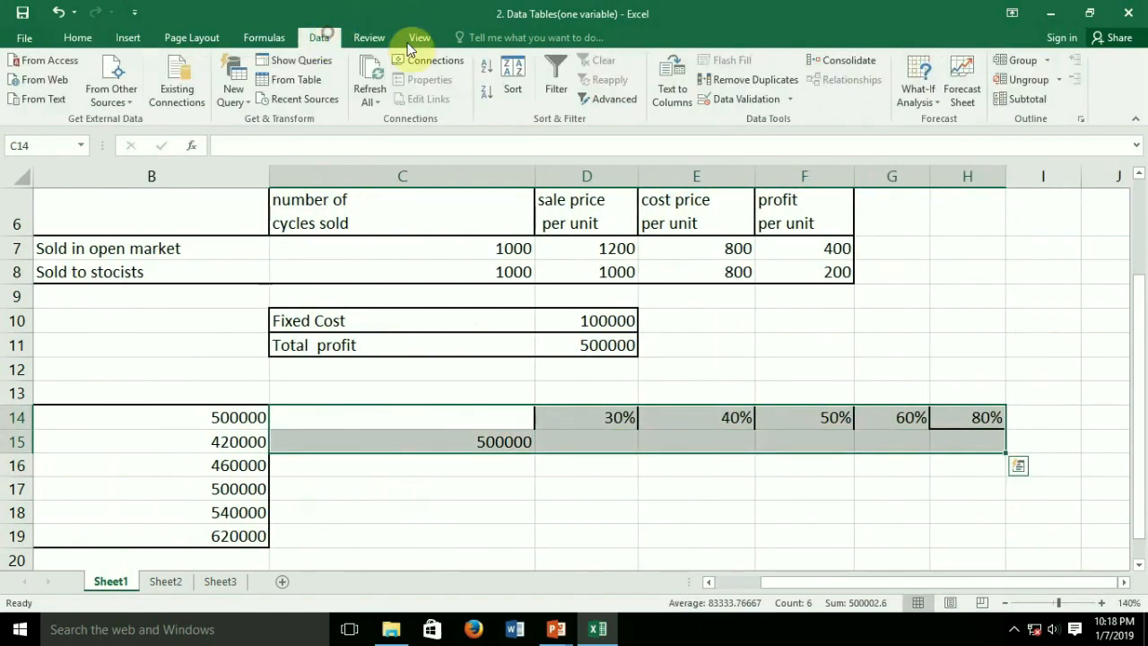
pyautogui.click(931, 107)
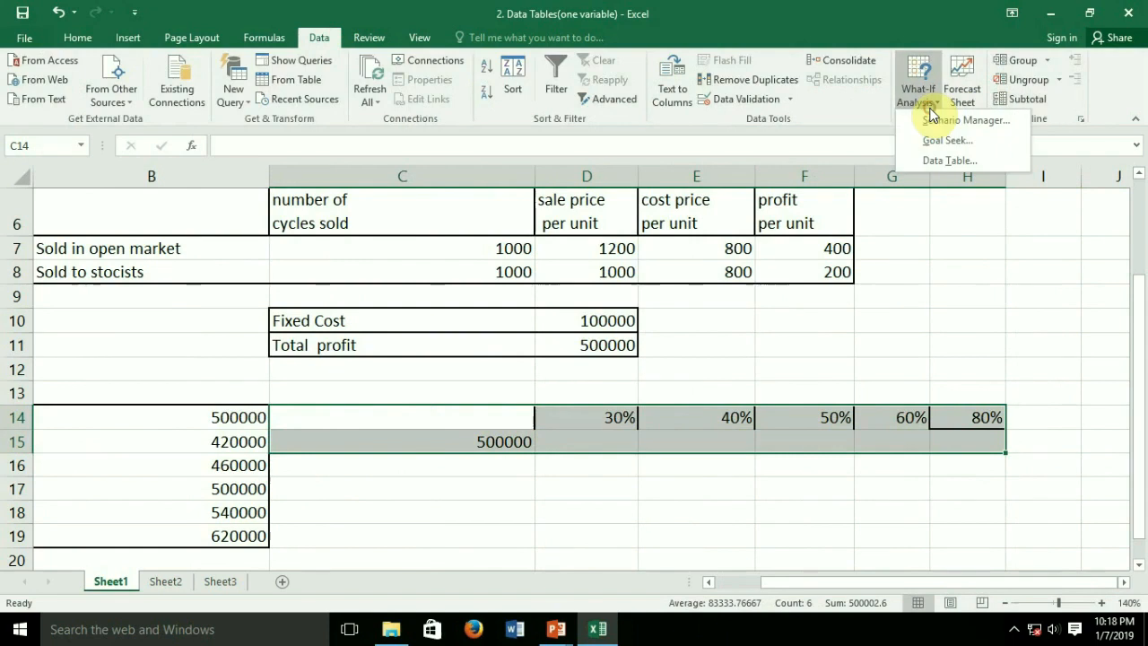
pyautogui.click(953, 158)
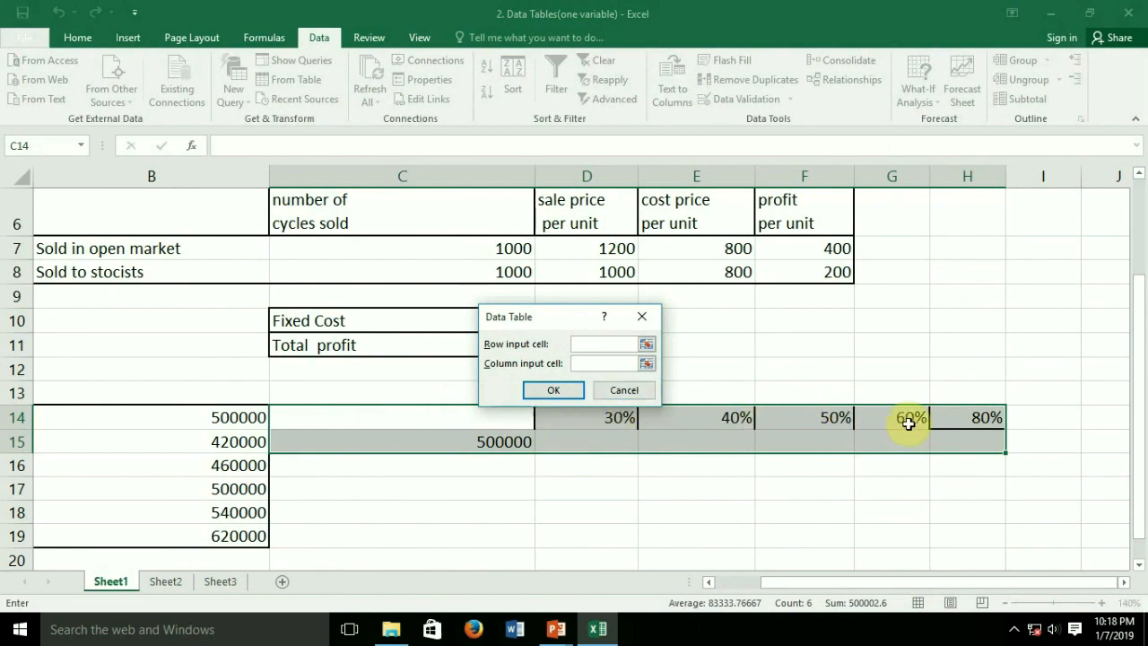
pyautogui.moveTo(1137, 343); pyautogui.dragTo(1138, 231)
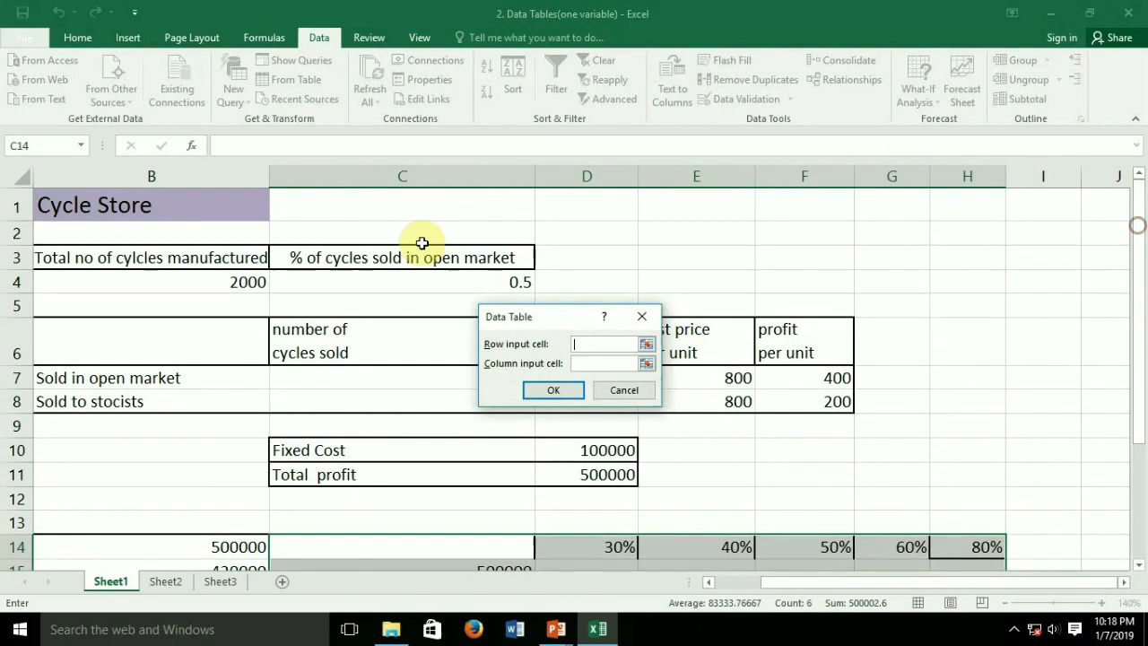
pyautogui.click(429, 289)
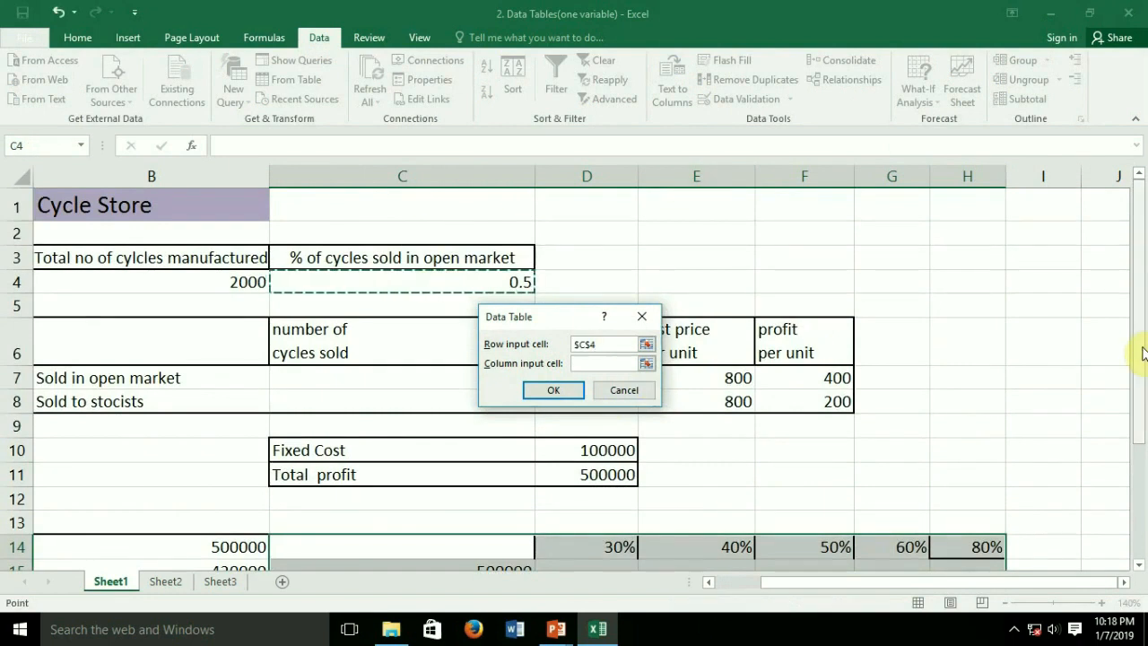
pyautogui.moveTo(1143, 352); pyautogui.dragTo(1141, 364)
pyautogui.click(551, 389)
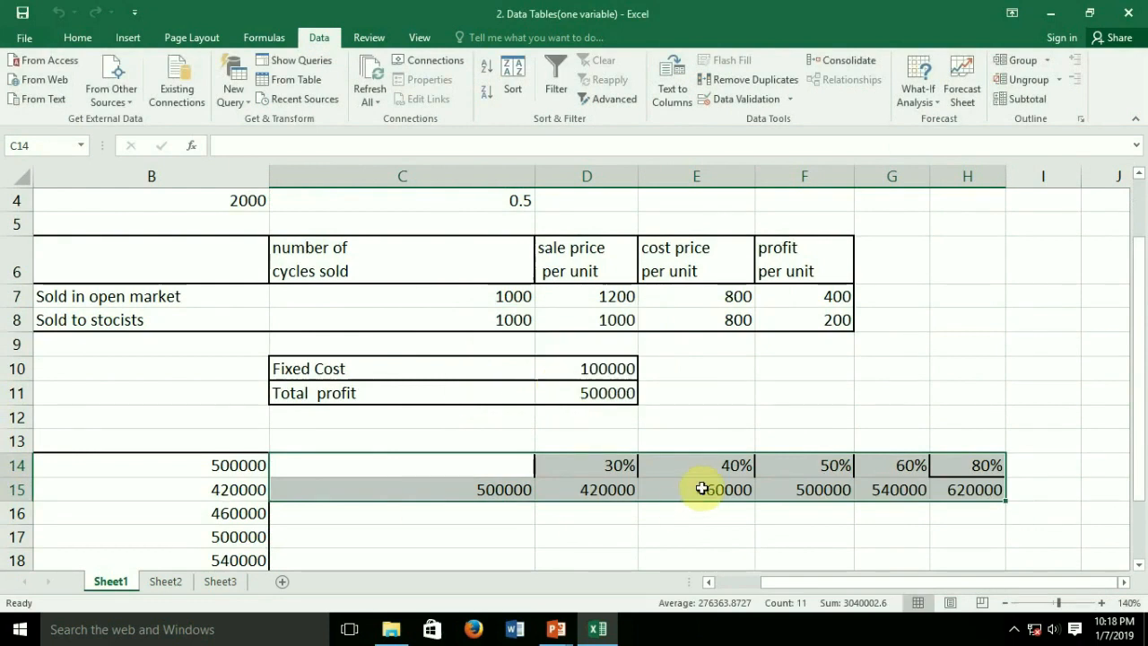
# Add an outside border around the horizontal data table C14:H15
pyautogui.hotkey('alt', 'h')
pyautogui.press('b')
pyautogui.press('t')
pyautogui.click(648, 515)
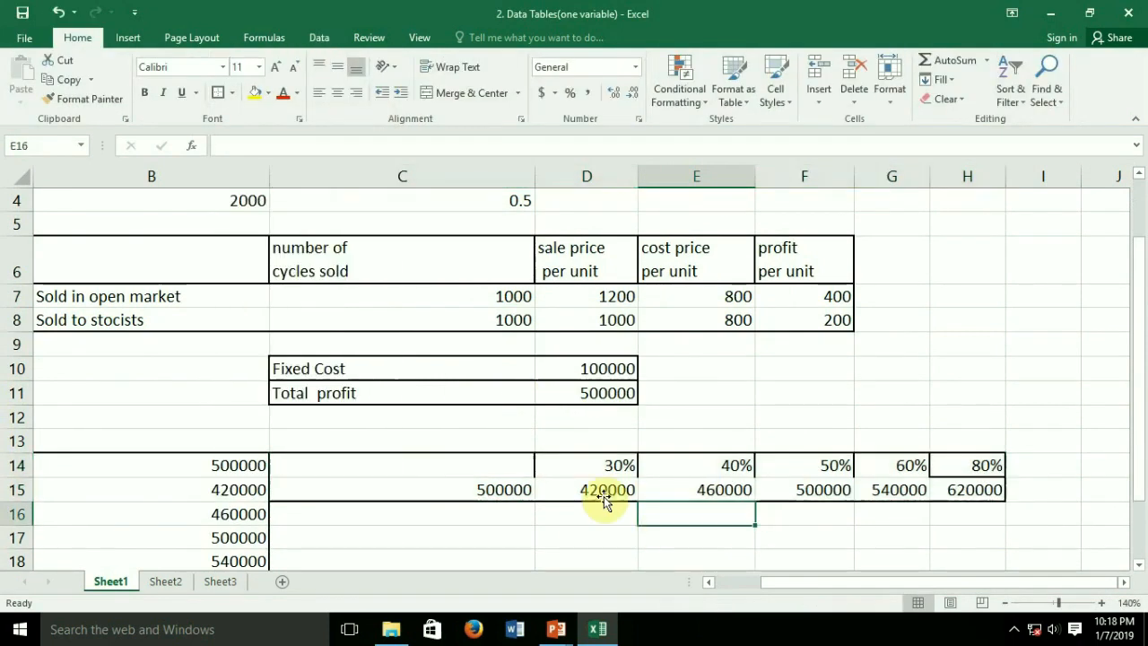
# Compare the 30% profit in B15 of the vertical data table with D15 of the horizontal one
pyautogui.scroll(-1, 1140, 474)
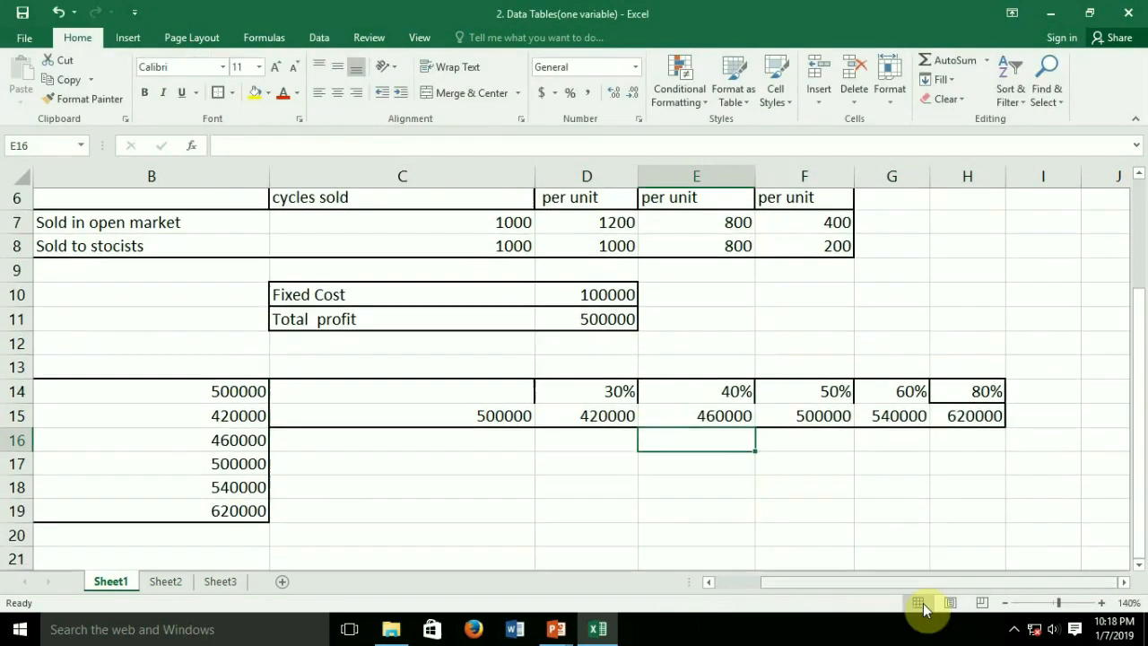
pyautogui.moveTo(899, 585); pyautogui.dragTo(807, 583)
pyautogui.click(369, 390)
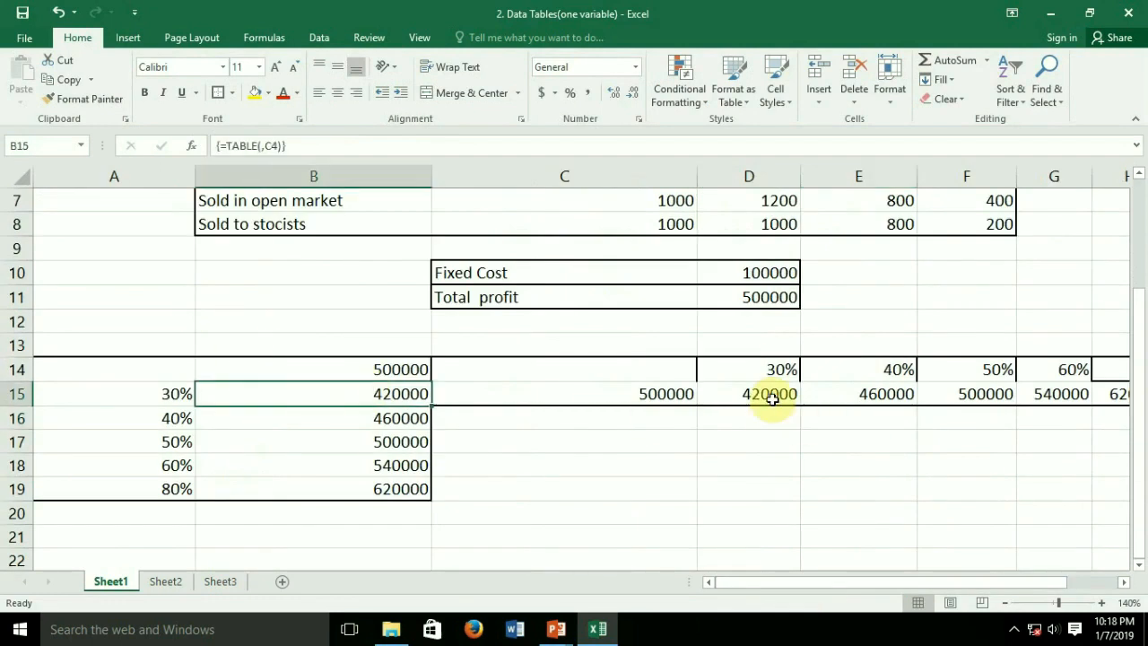
pyautogui.click(771, 400)
pyautogui.click(417, 402)
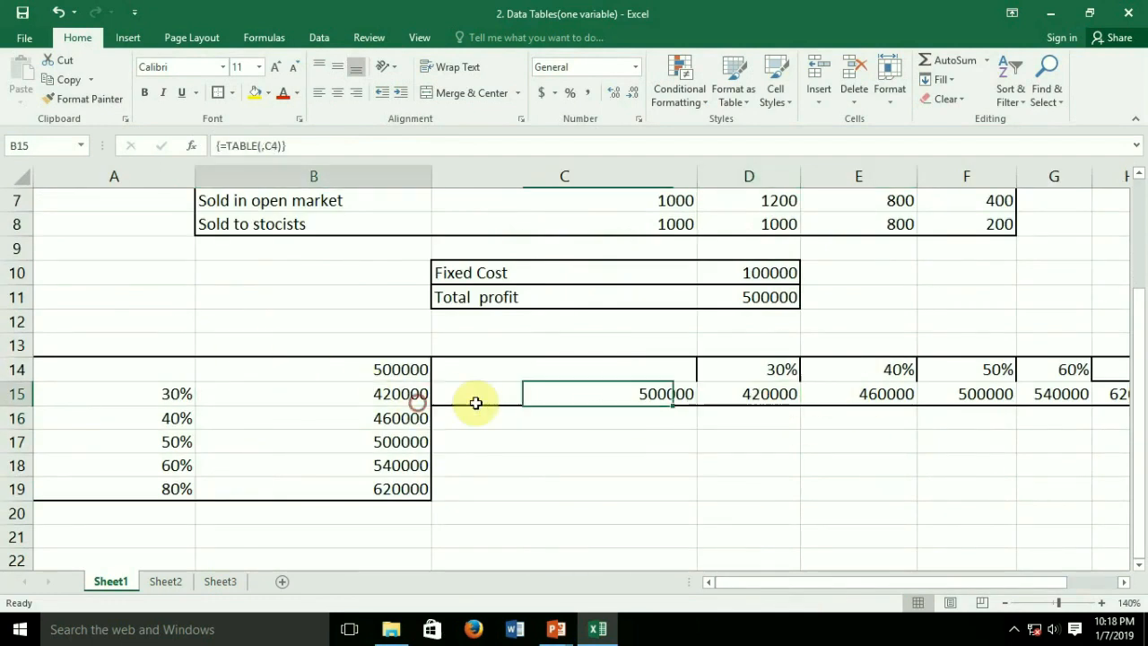
pyautogui.click(745, 396)
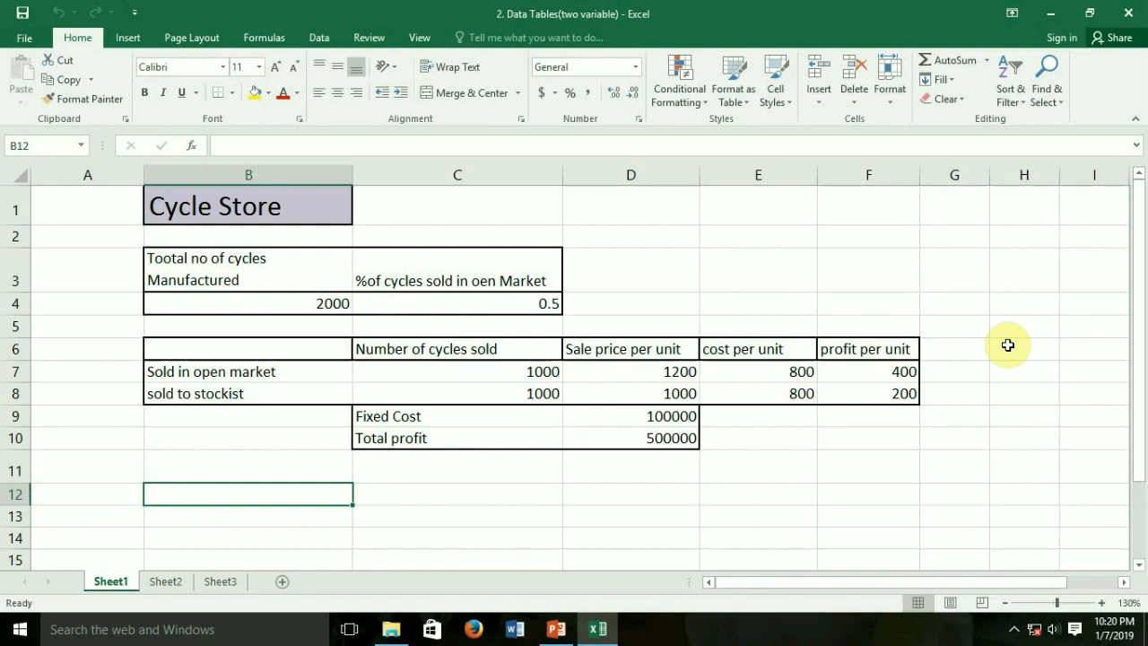
# In the two-variable workbook, enter the open-market percentages 30%, 40%, 50%, 60% and 80% down A13:A17
pyautogui.press('Left')
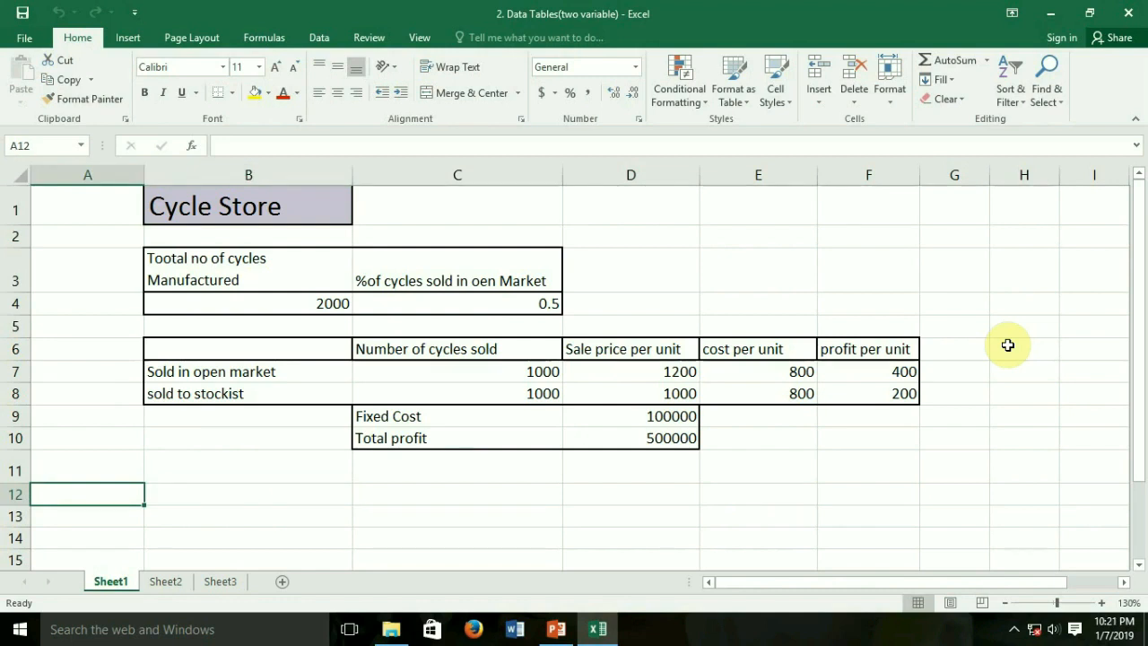
pyautogui.press('Down')
pyautogui.write('30')
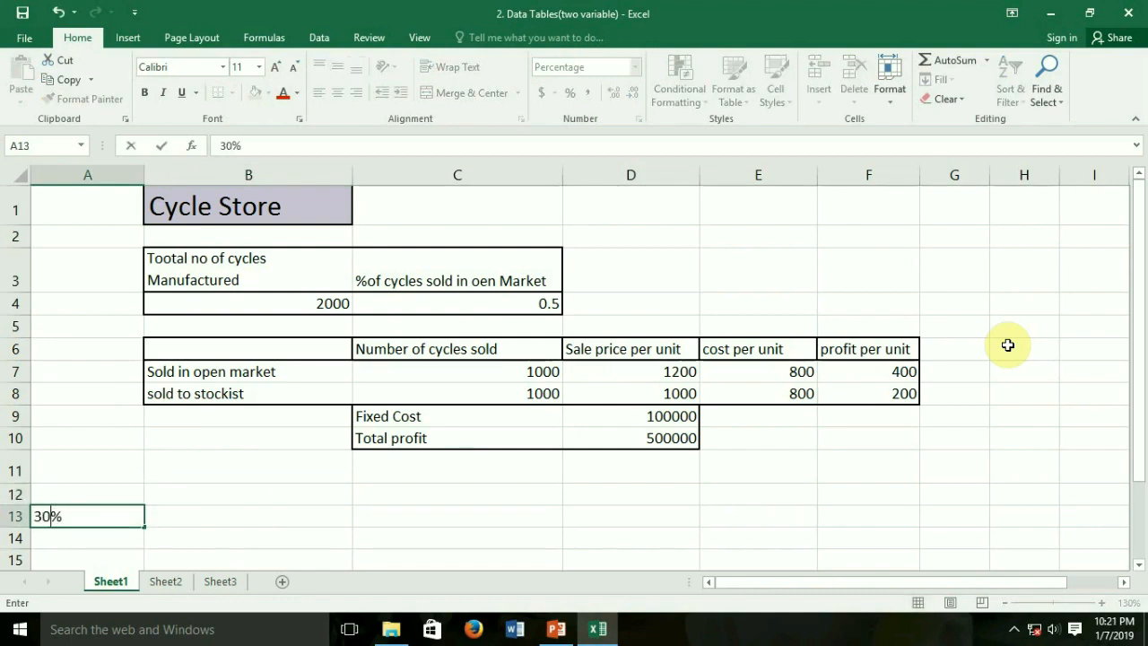
pyautogui.press('Return')
pyautogui.write('40')
pyautogui.press('Return')
pyautogui.write('50')
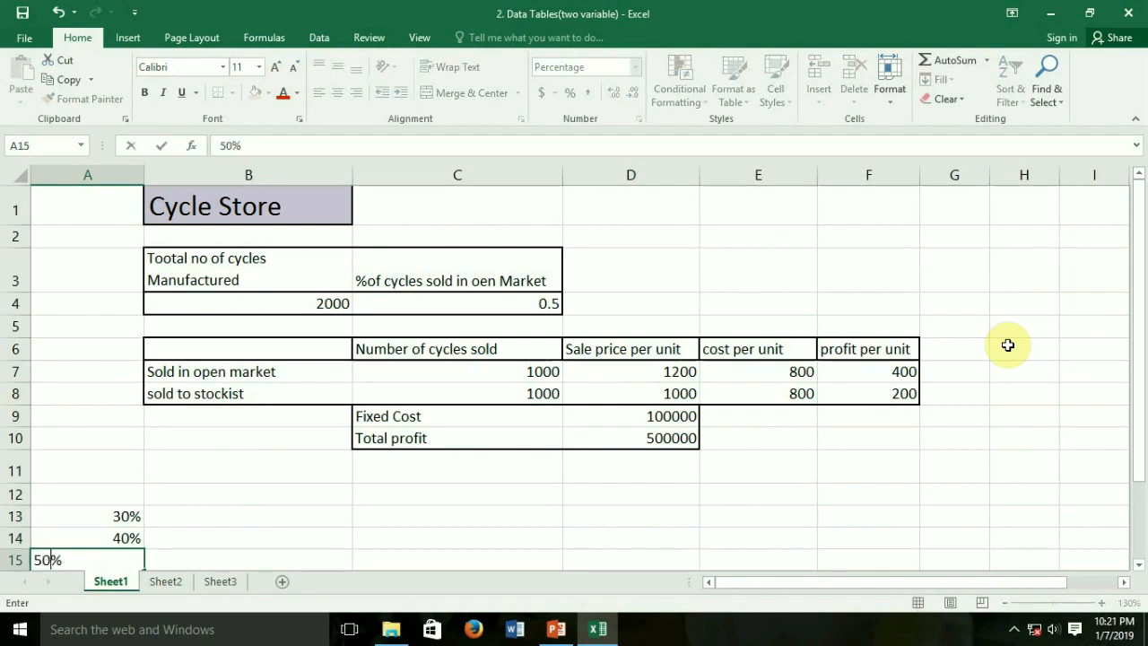
pyautogui.press('Return')
pyautogui.write('60')
pyautogui.press('Return')
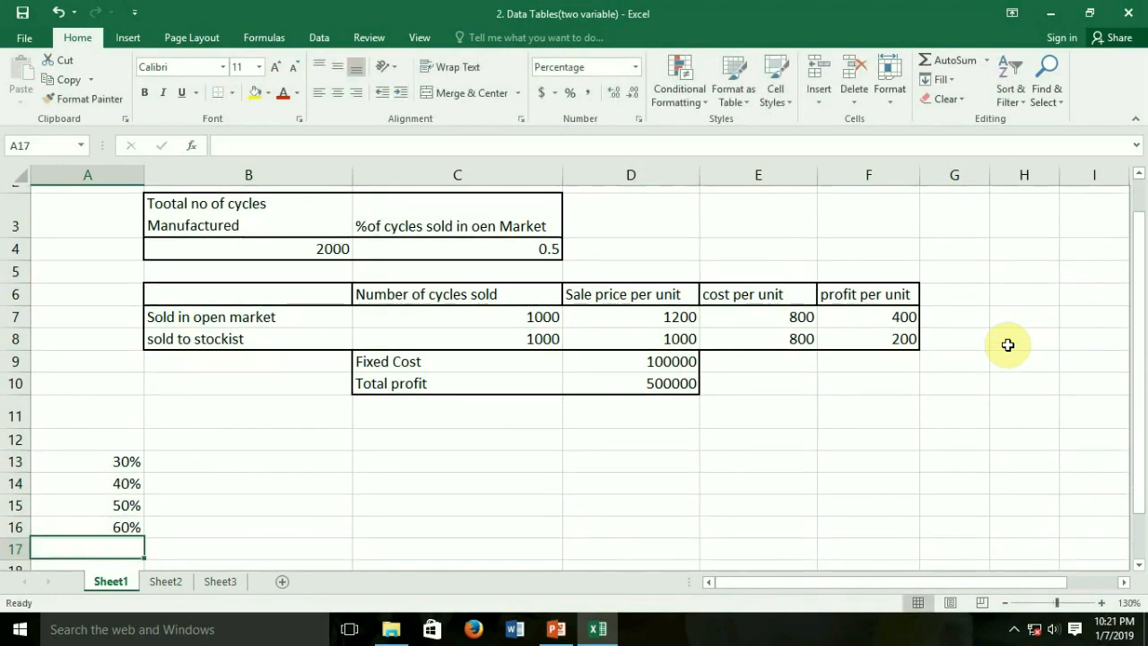
pyautogui.write('80')
pyautogui.press('Tab')
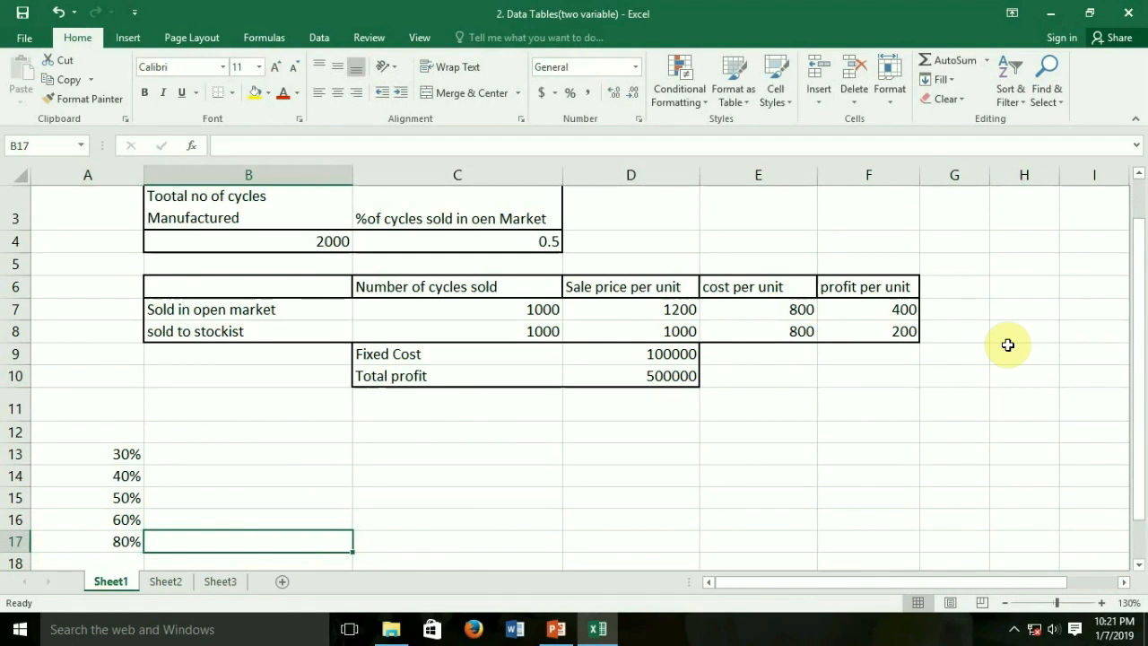
# Enter the sale prices 1400, 1200, 1150, 1100 and 1050 across B12:F12 above the percentage rows
pyautogui.press('Up')
pyautogui.press('Up')
pyautogui.press('Up')
pyautogui.press('Up')
pyautogui.press('Up')
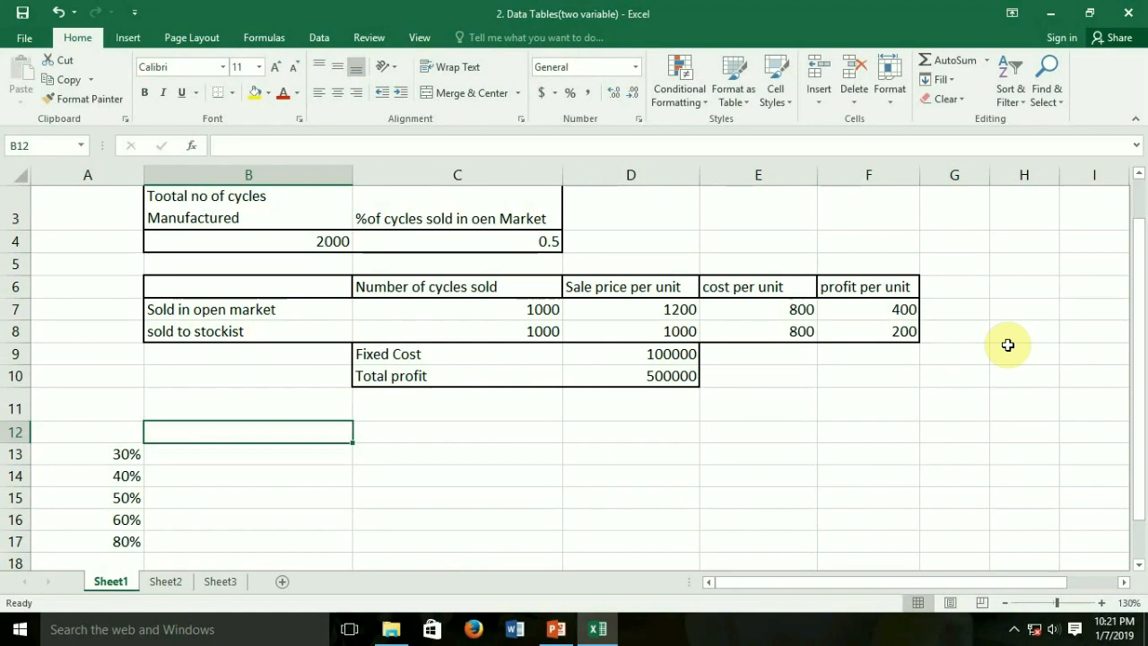
pyautogui.write('14')
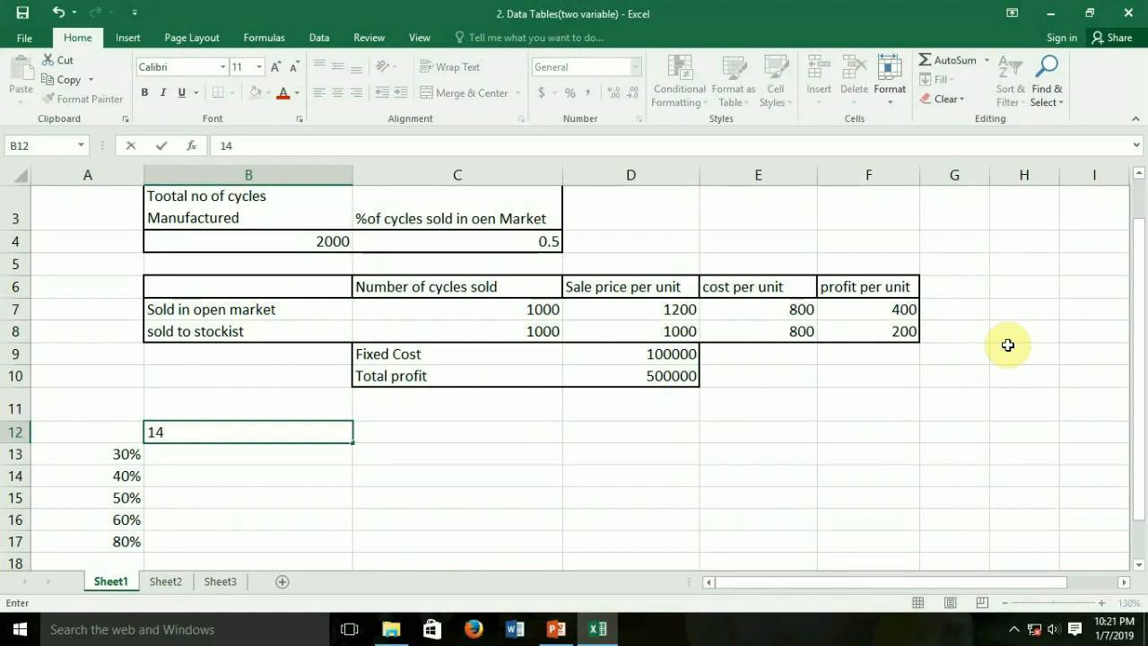
pyautogui.write('00')
pyautogui.press('Tab')
pyautogui.write('12')
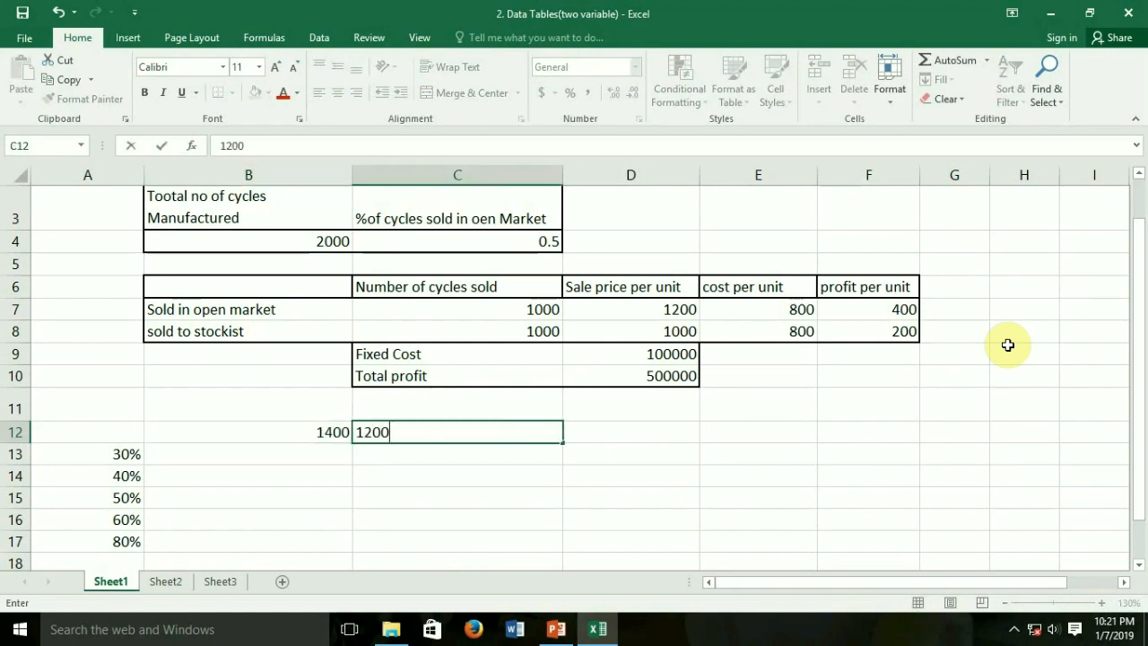
pyautogui.press('Tab')
pyautogui.write('11')
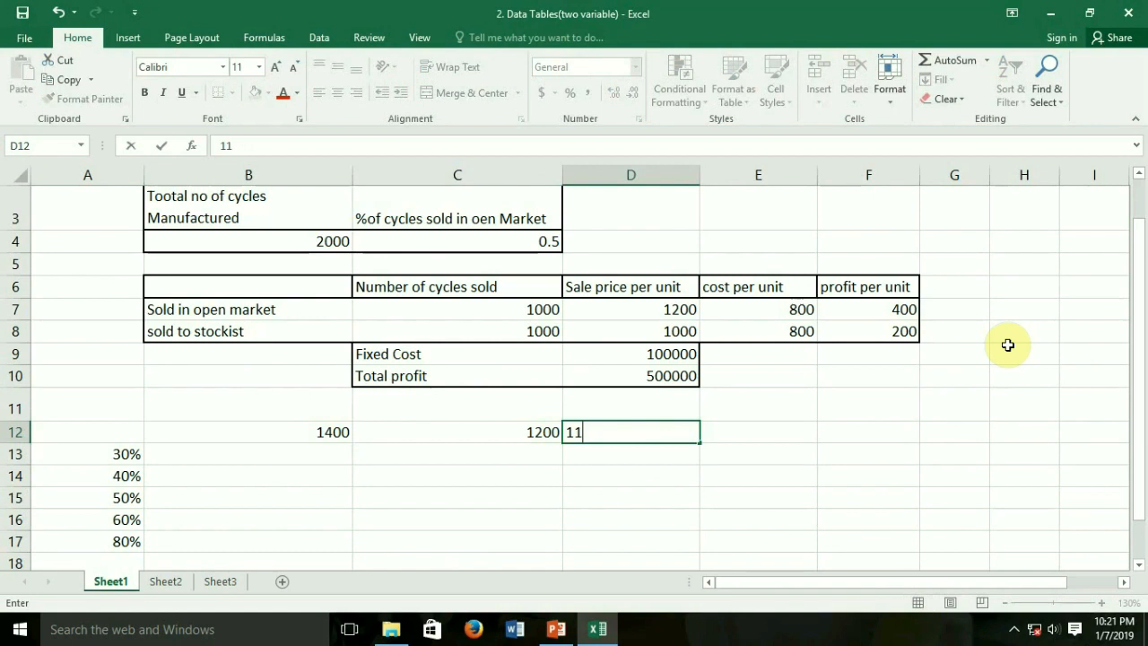
pyautogui.write('50')
pyautogui.press('Tab')
pyautogui.write('11')
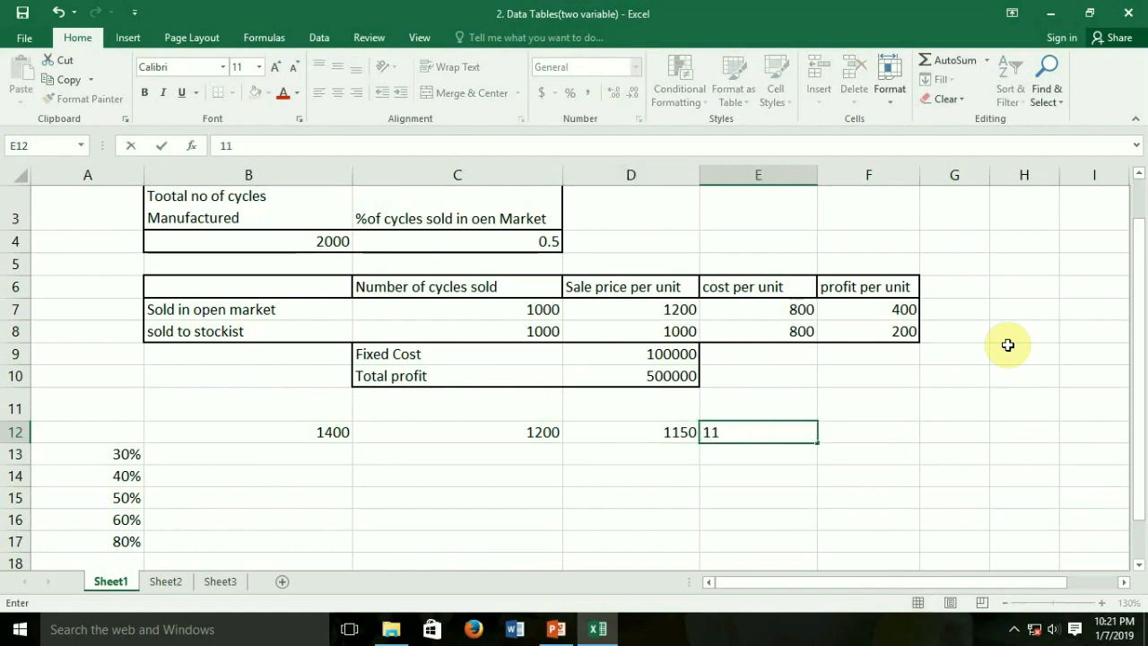
pyautogui.write('00')
pyautogui.press('Tab')
pyautogui.write('10')
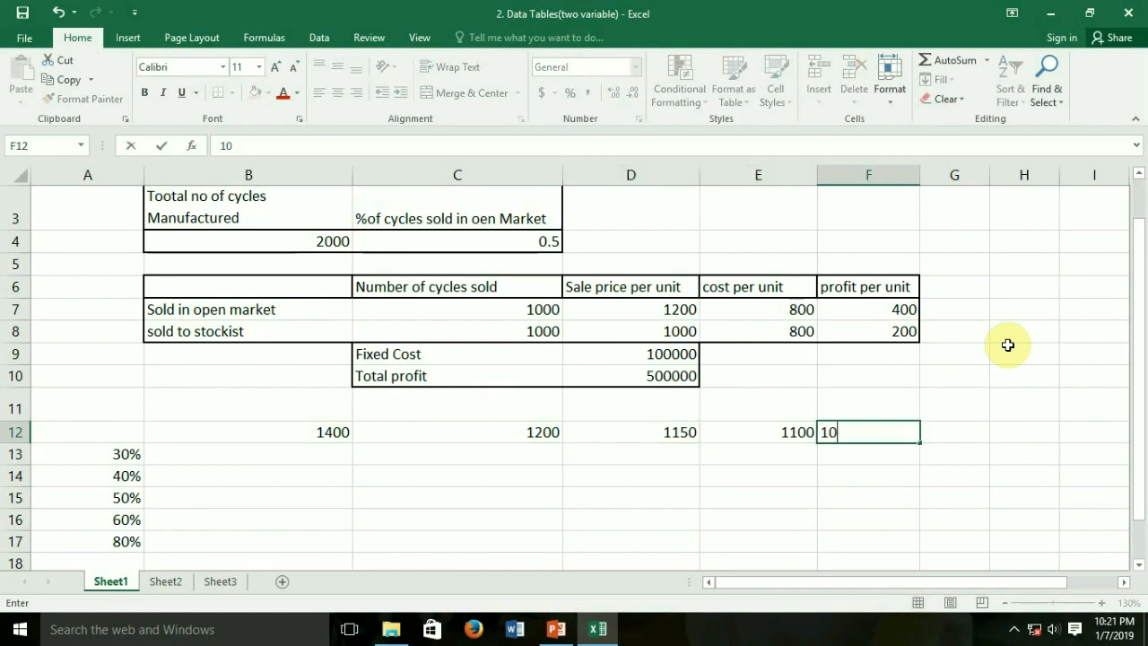
pyautogui.write('50')
pyautogui.press('Return')
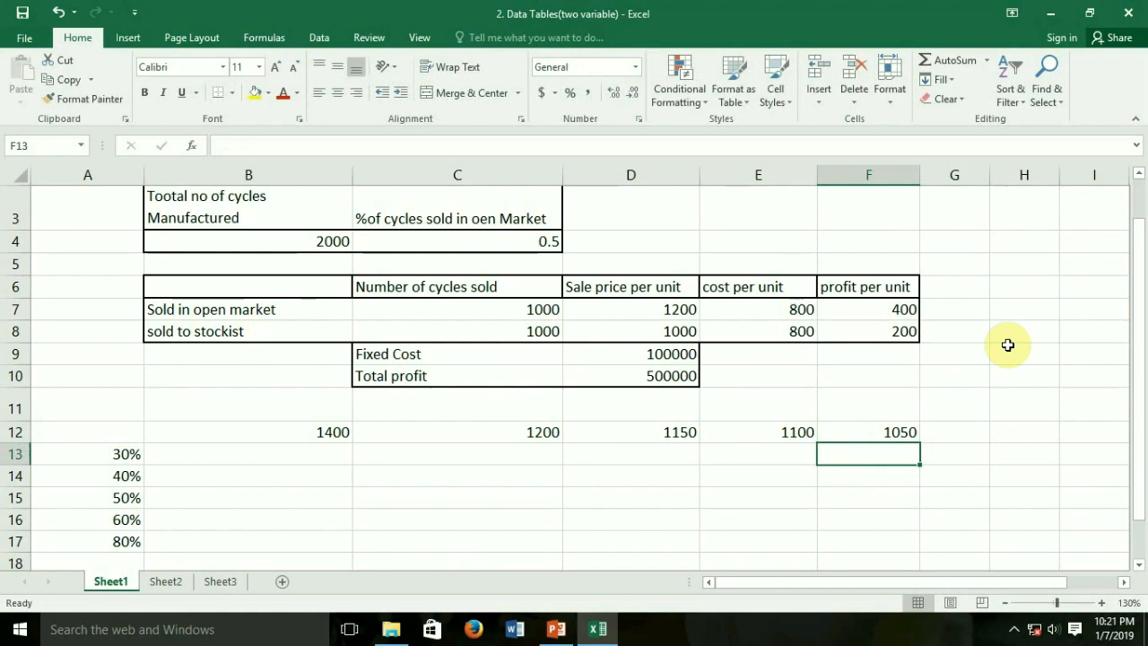
# Link corner cell A12 of the two-variable table to the total profit with the formula =D10
pyautogui.press('Left')
pyautogui.press('Left')
pyautogui.press('Left')
pyautogui.press('Left')
pyautogui.press('Left')
pyautogui.press('Up')
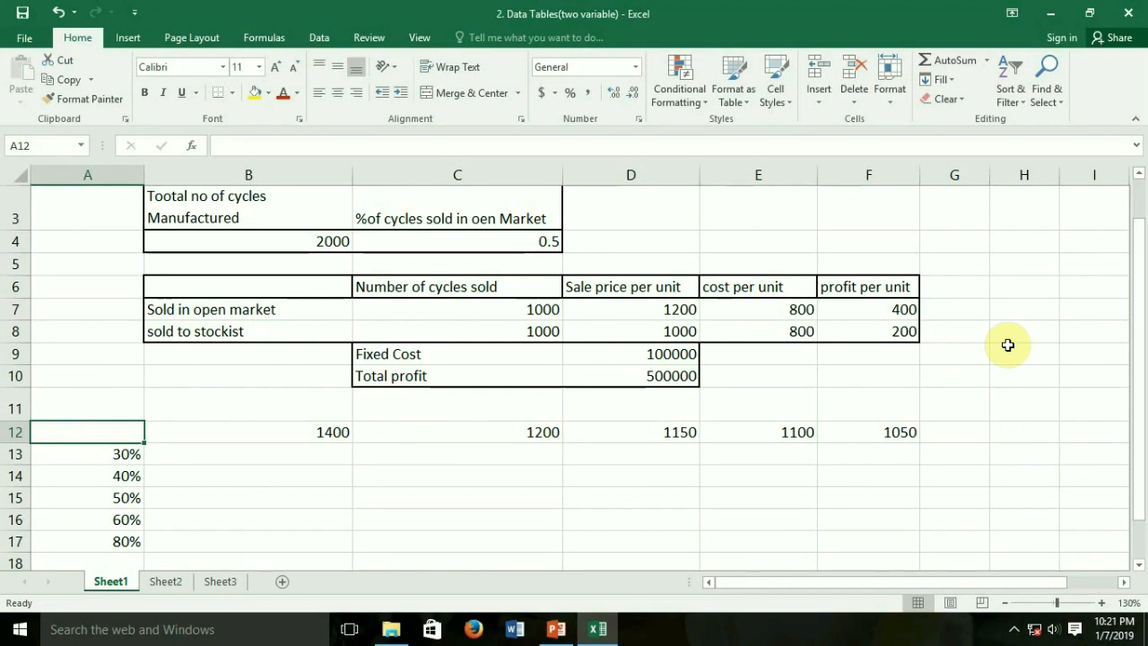
pyautogui.write('=')
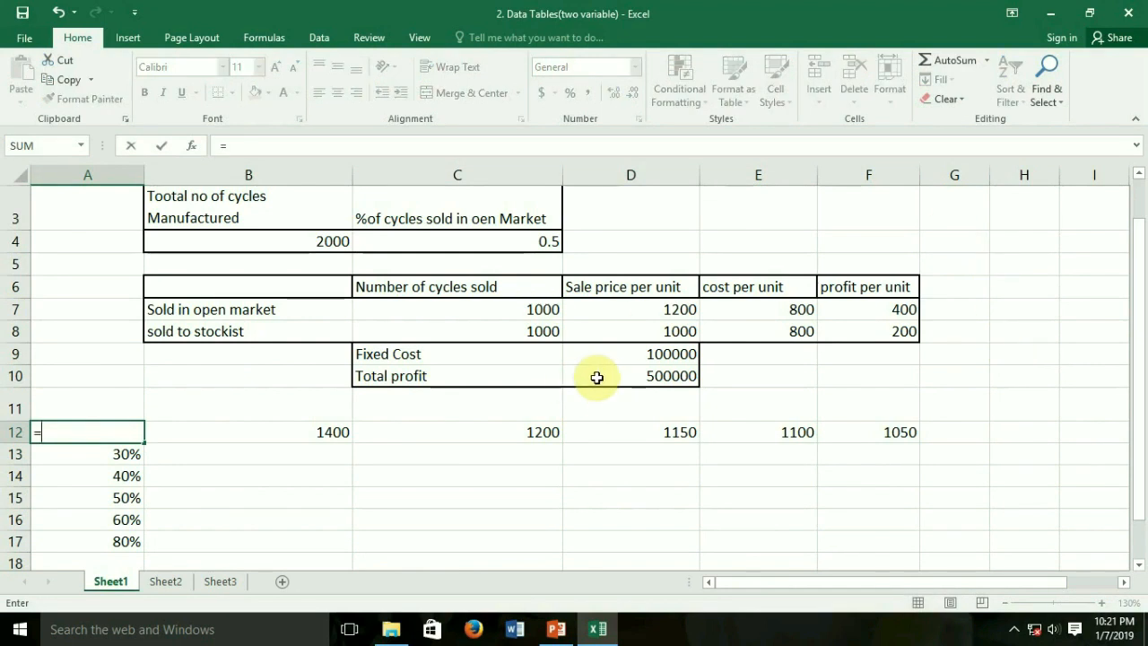
pyautogui.click(597, 376)
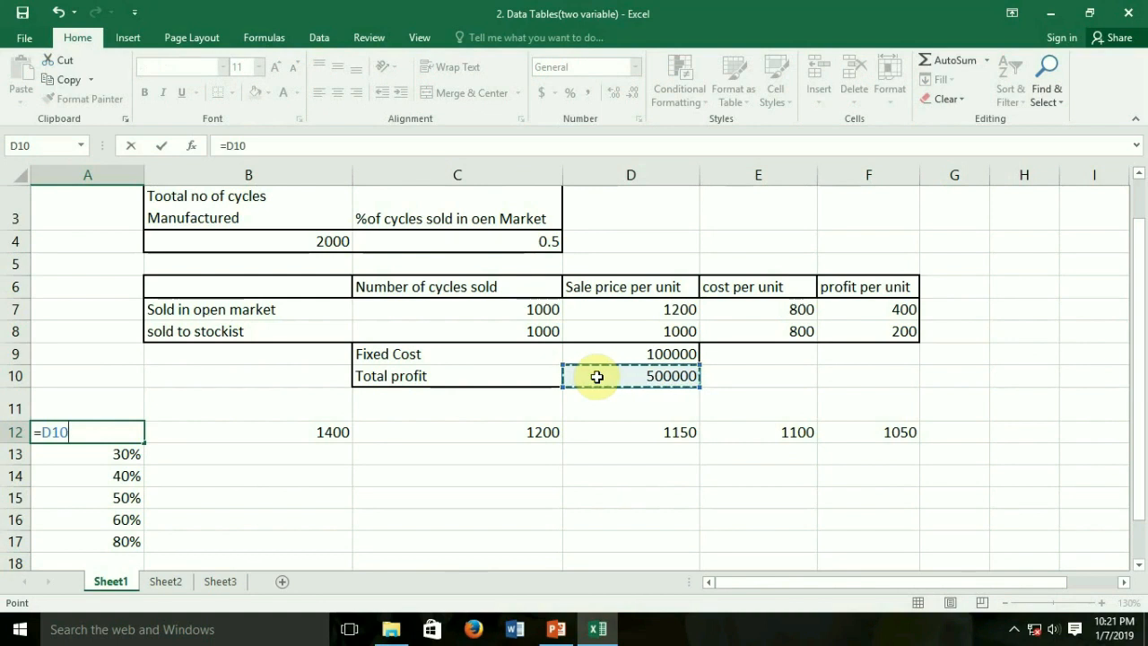
pyautogui.press('Return')
pyautogui.press('Up')
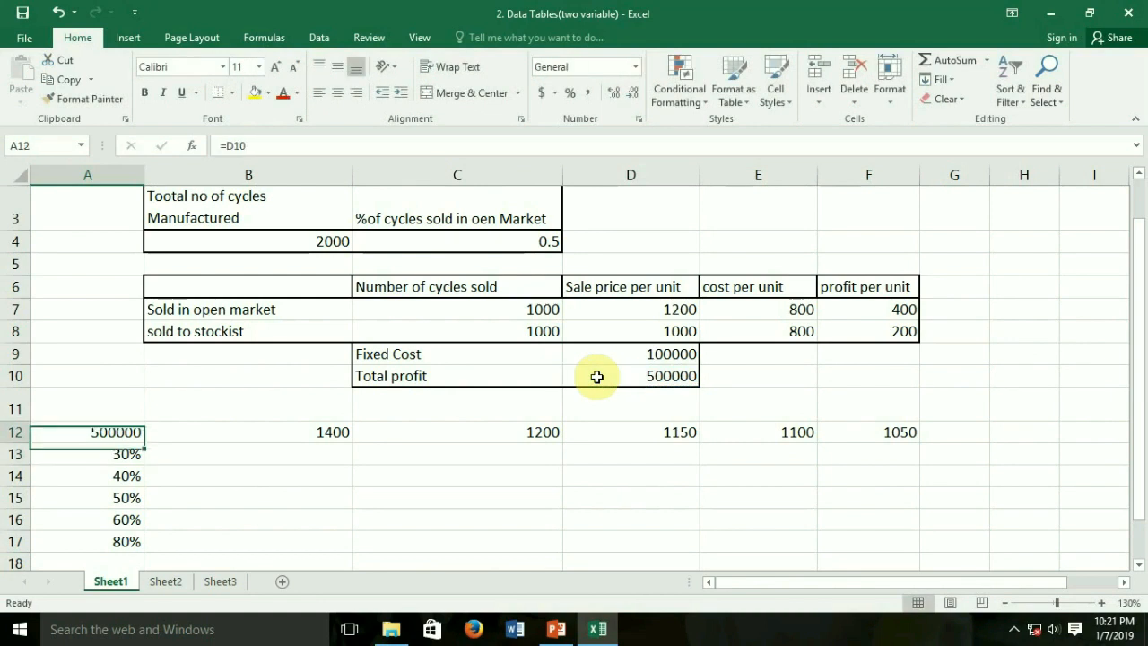
# Select the range A12:F17 and start a what-if Data Table on it
pyautogui.hotkey('shift', 'Right')
pyautogui.hotkey('shift', 'Right')
pyautogui.hotkey('shift', 'Right')
pyautogui.hotkey('shift', 'Right')
pyautogui.hotkey('shift', 'Right')
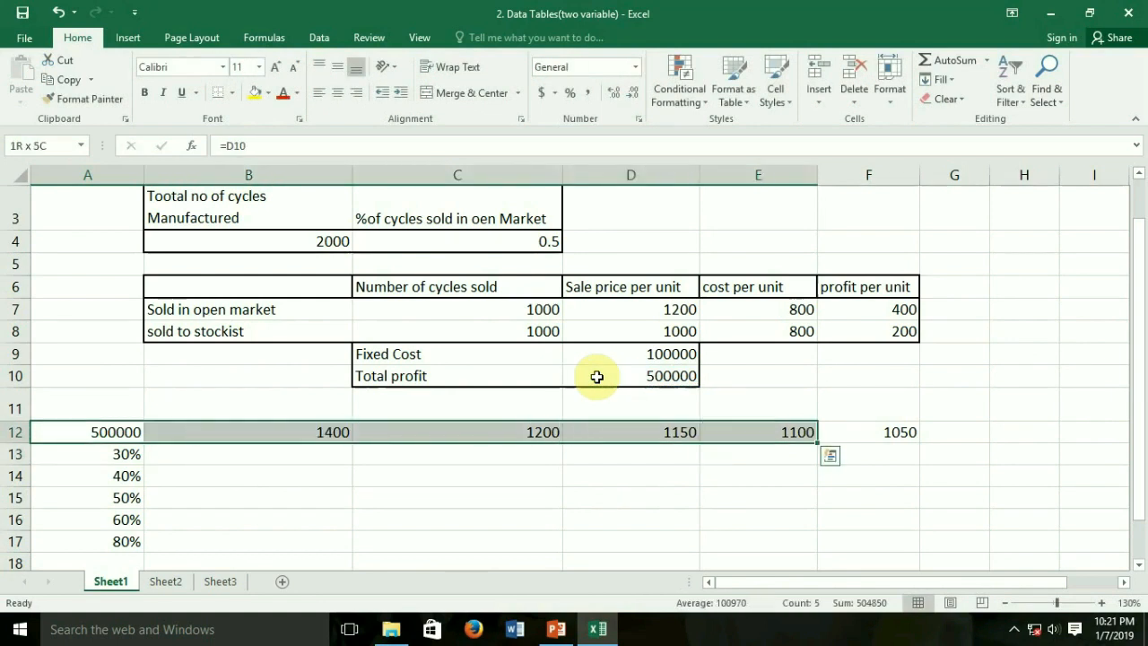
pyautogui.hotkey('shift', 'Down')
pyautogui.hotkey('shift', 'Down')
pyautogui.hotkey('shift', 'Down')
pyautogui.hotkey('shift', 'Down')
pyautogui.hotkey('shift', 'Down')
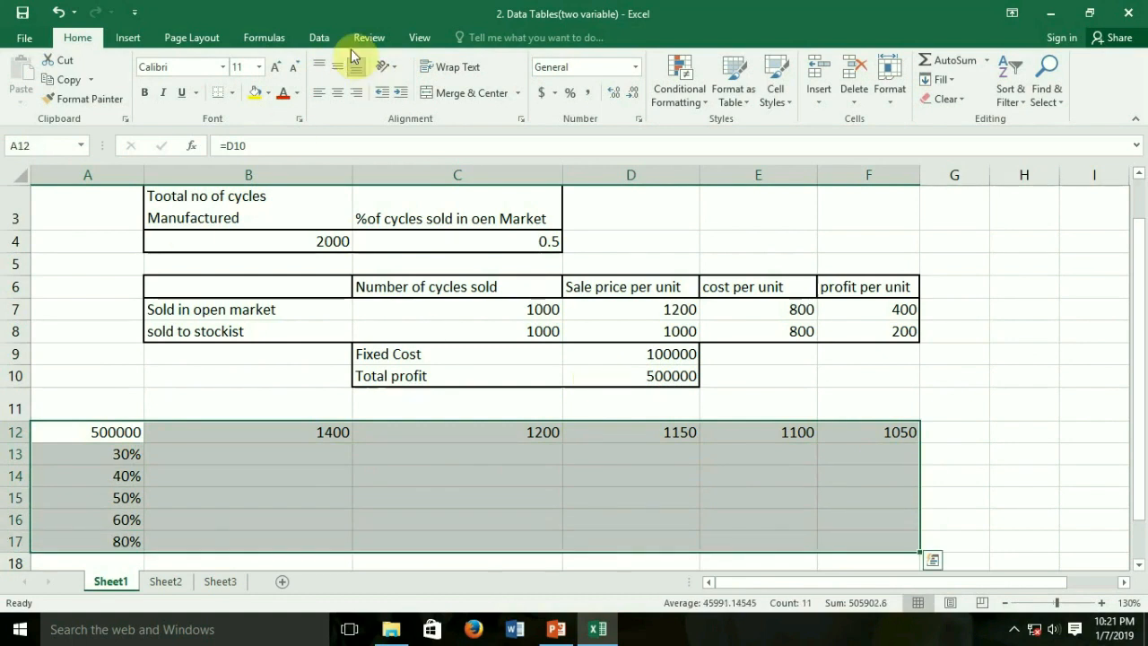
pyautogui.click(320, 37)
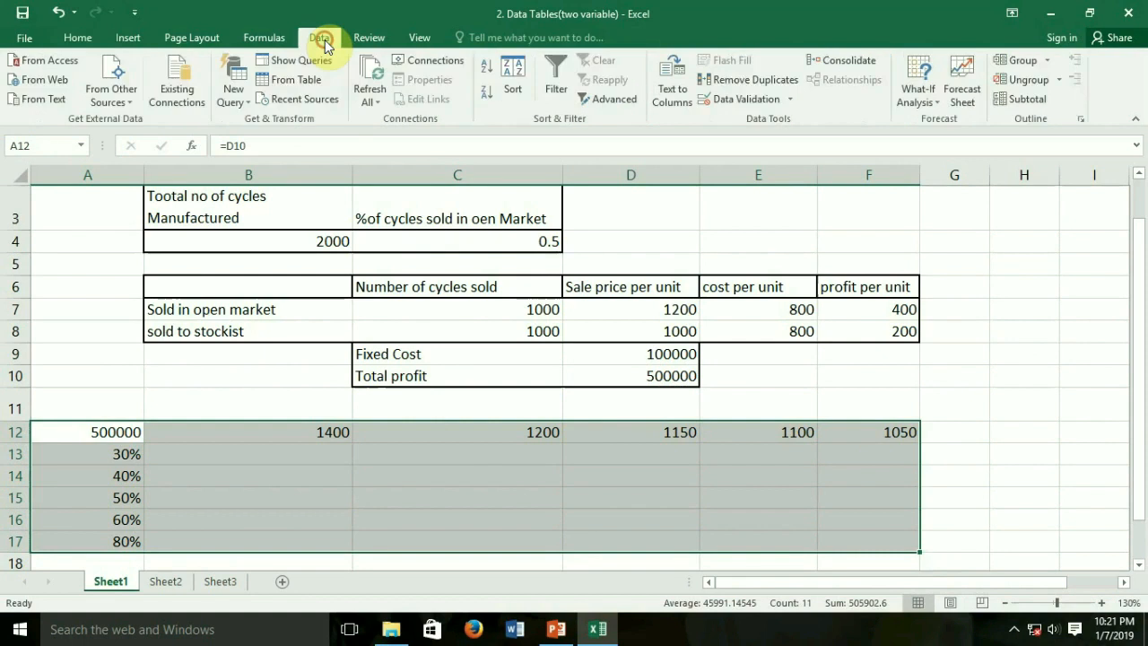
pyautogui.click(915, 101)
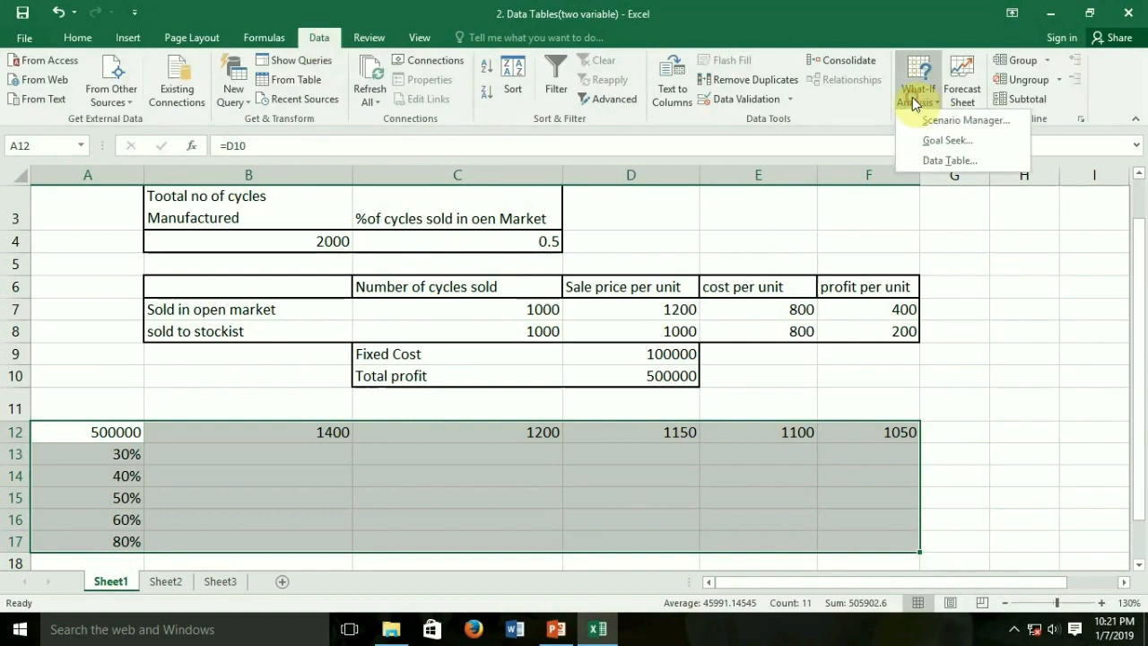
pyautogui.click(929, 163)
pyautogui.moveTo(532, 318); pyautogui.dragTo(731, 392)
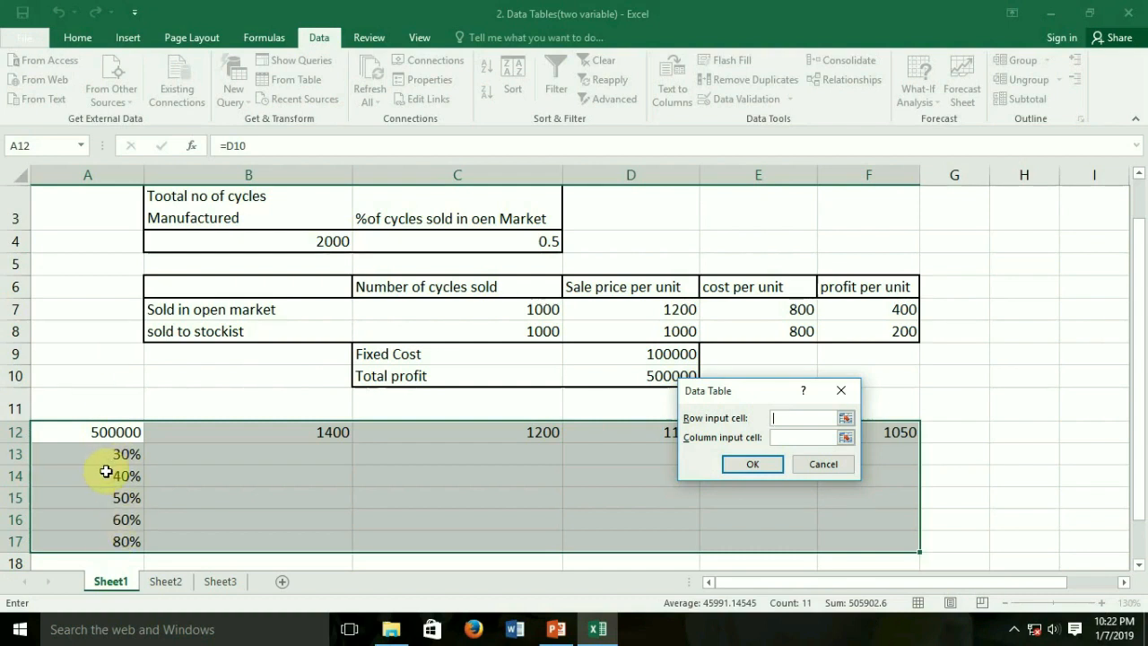
# Create the two-variable data table with C4 as the column input cell and D7 as the row input cell
pyautogui.click(811, 439)
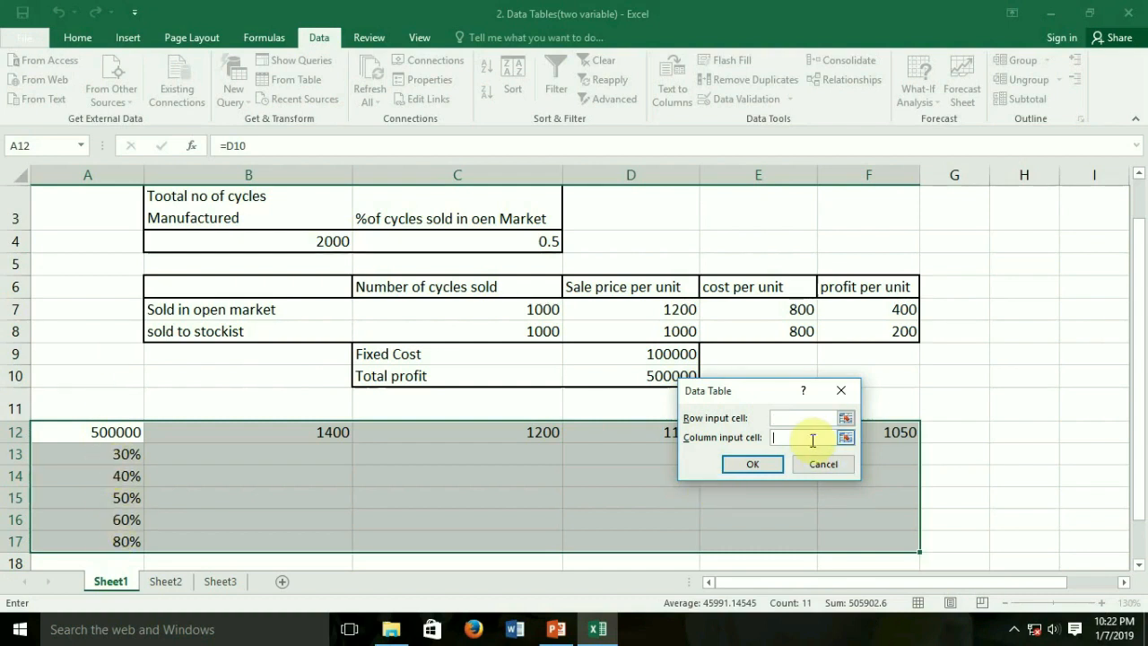
pyautogui.click(526, 239)
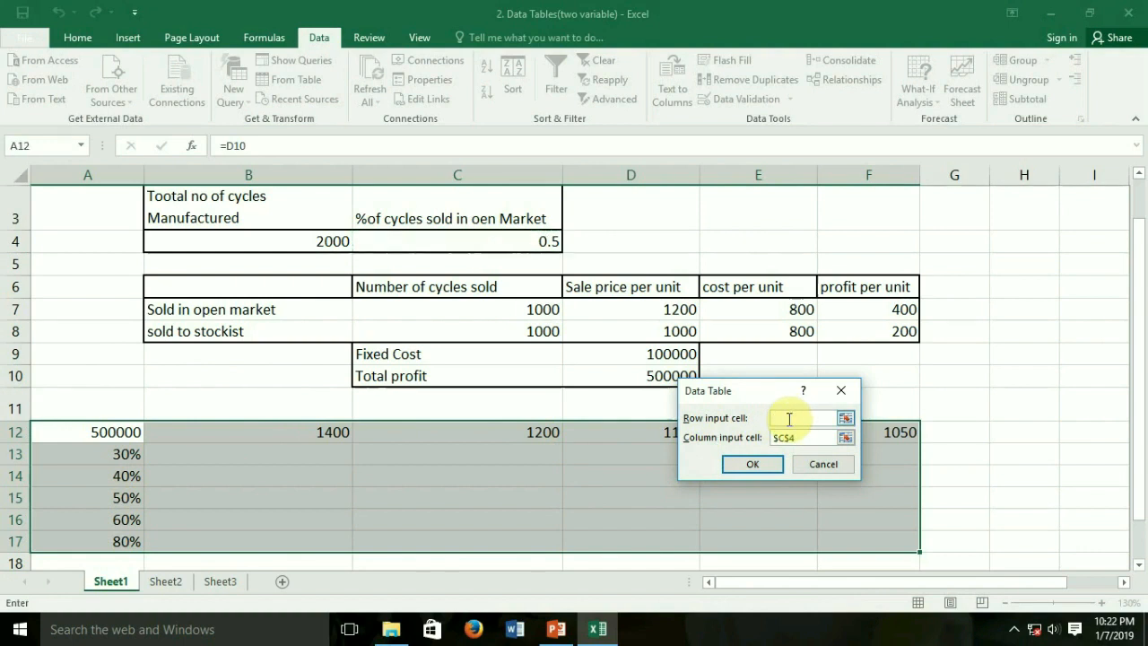
pyautogui.click(790, 419)
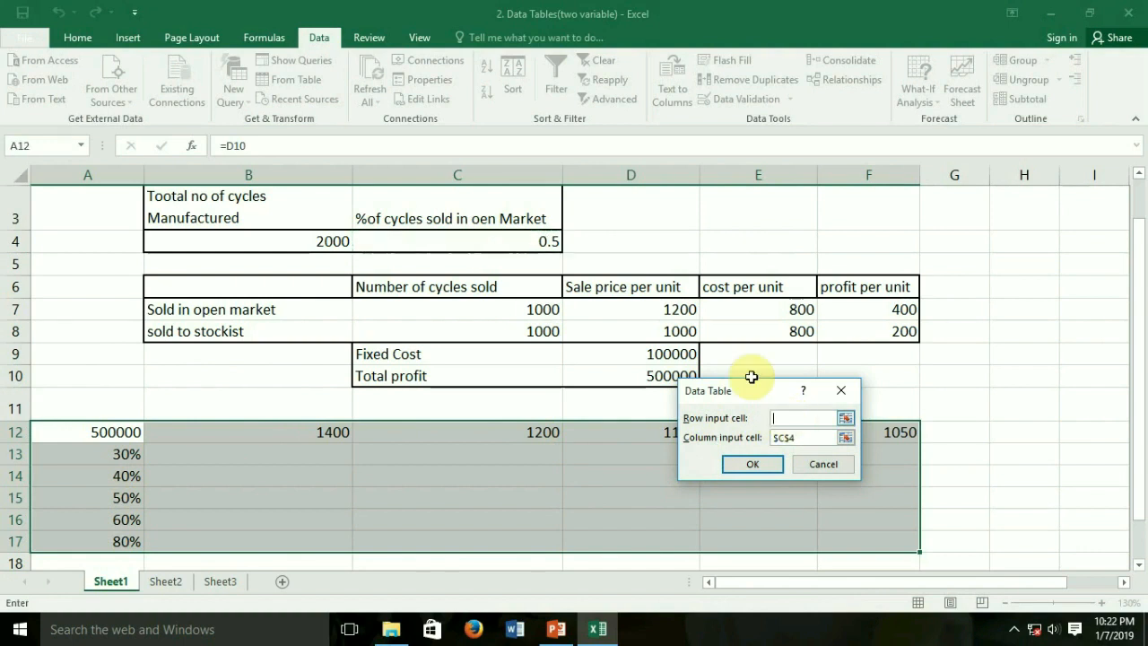
pyautogui.click(673, 305)
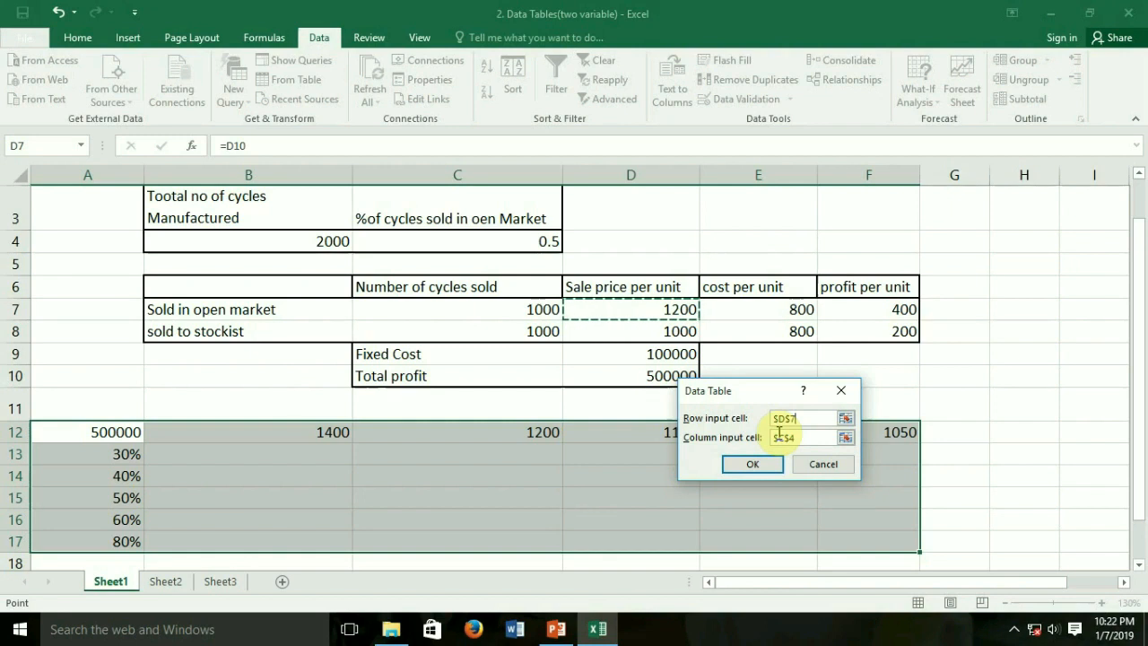
pyautogui.click(743, 465)
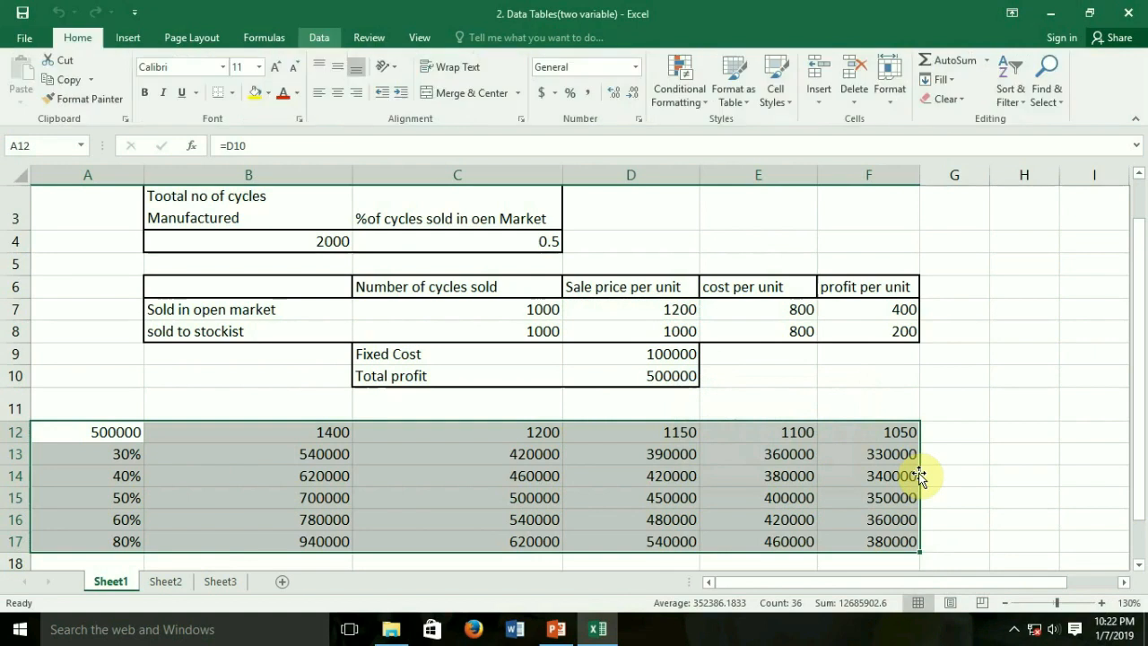
pyautogui.click(1027, 447)
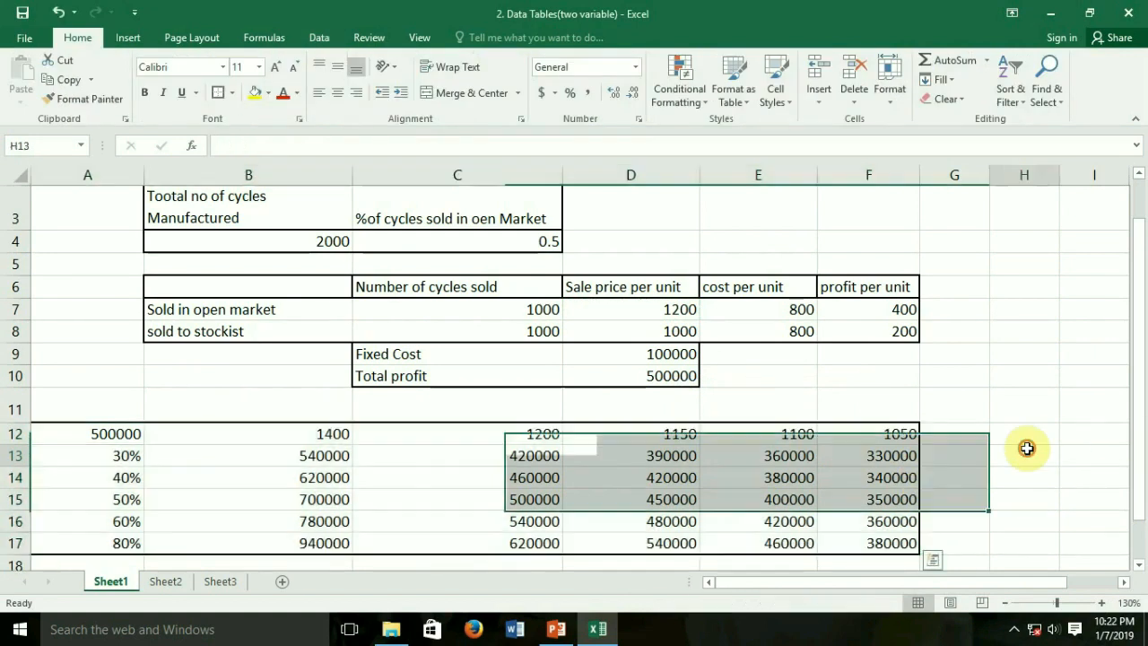
# Examine the computed profits across row 13 and down the 1050 price column of the data table
pyautogui.click(299, 459)
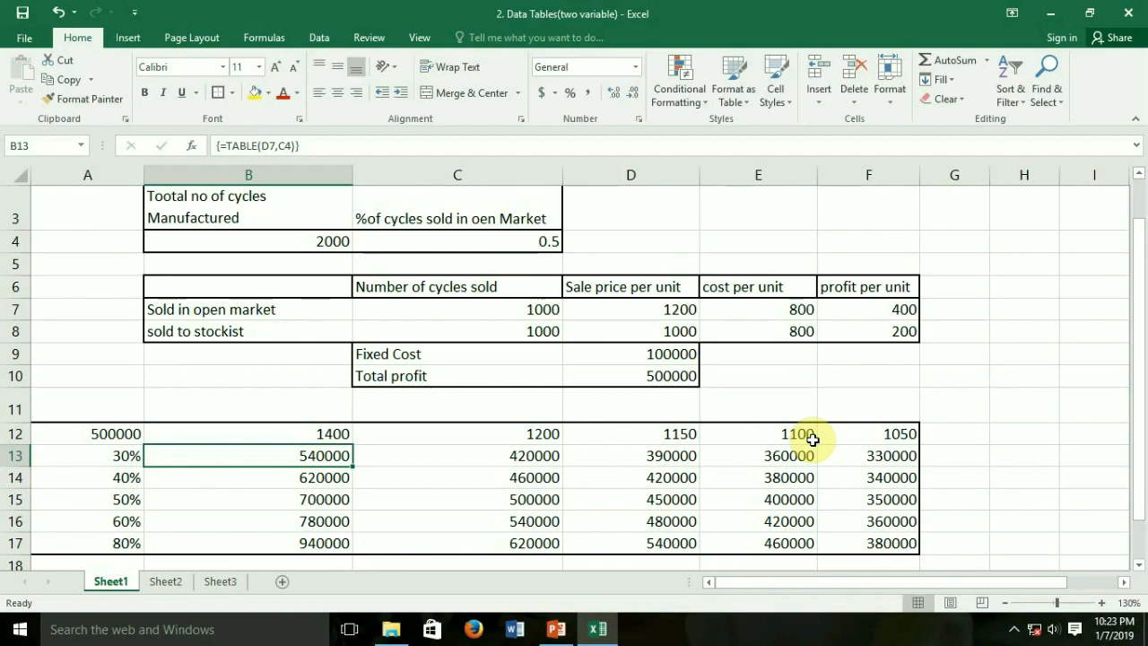
pyautogui.press('Right')
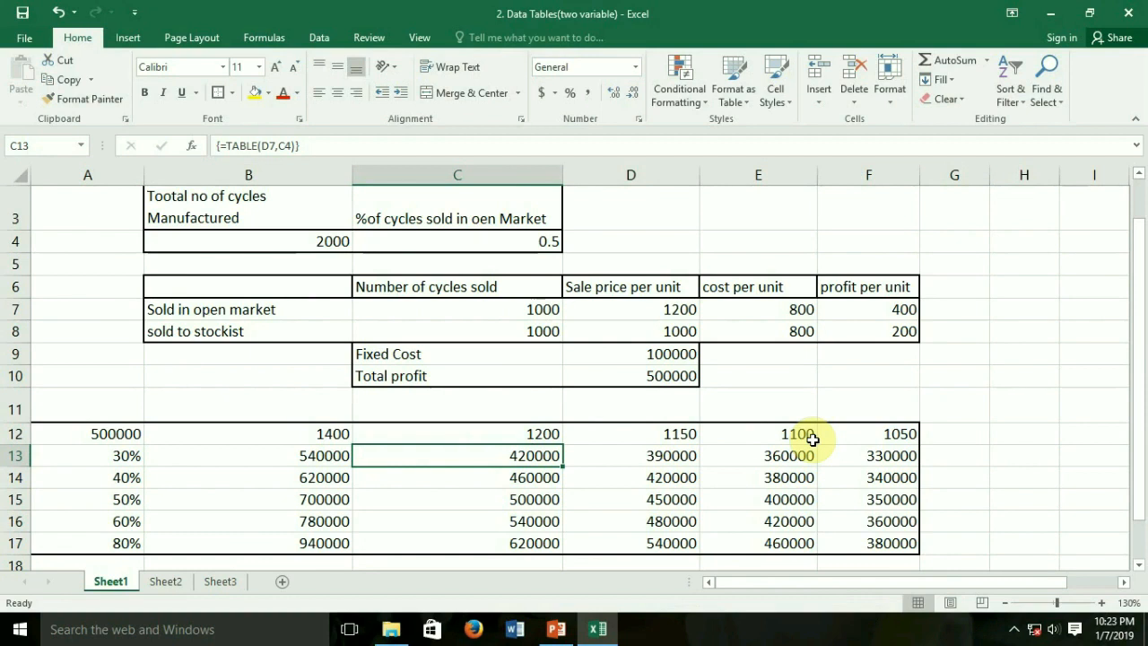
pyautogui.press('Right')
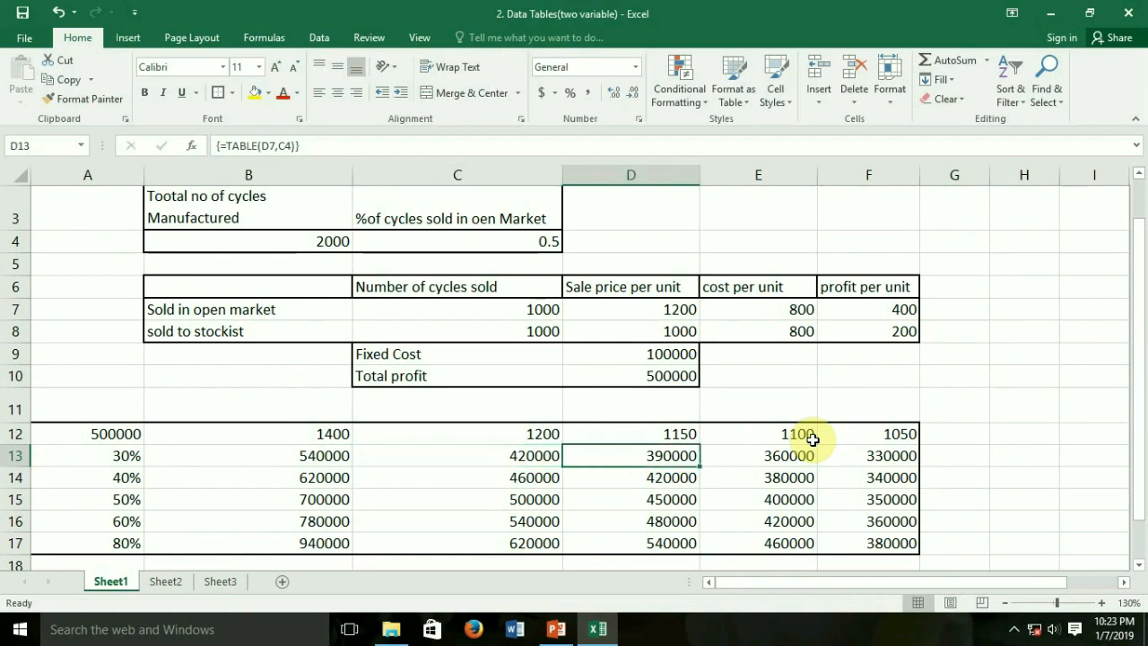
pyautogui.press('Right')
pyautogui.press('Right')
pyautogui.press('Down')
pyautogui.press('Down')
pyautogui.press('Down')
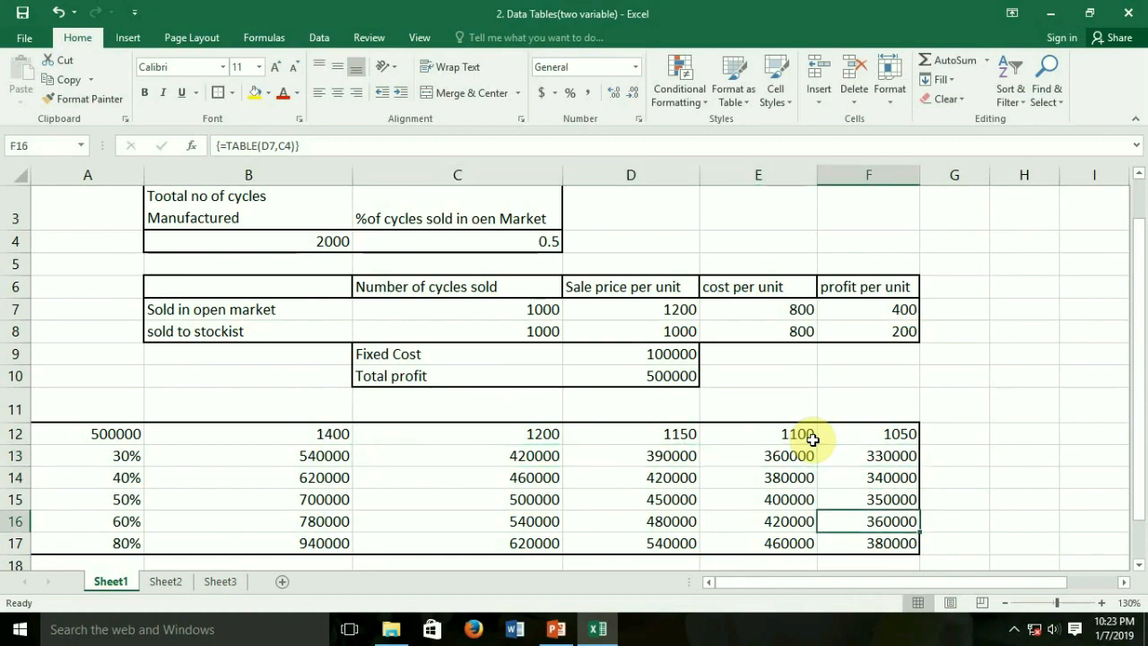
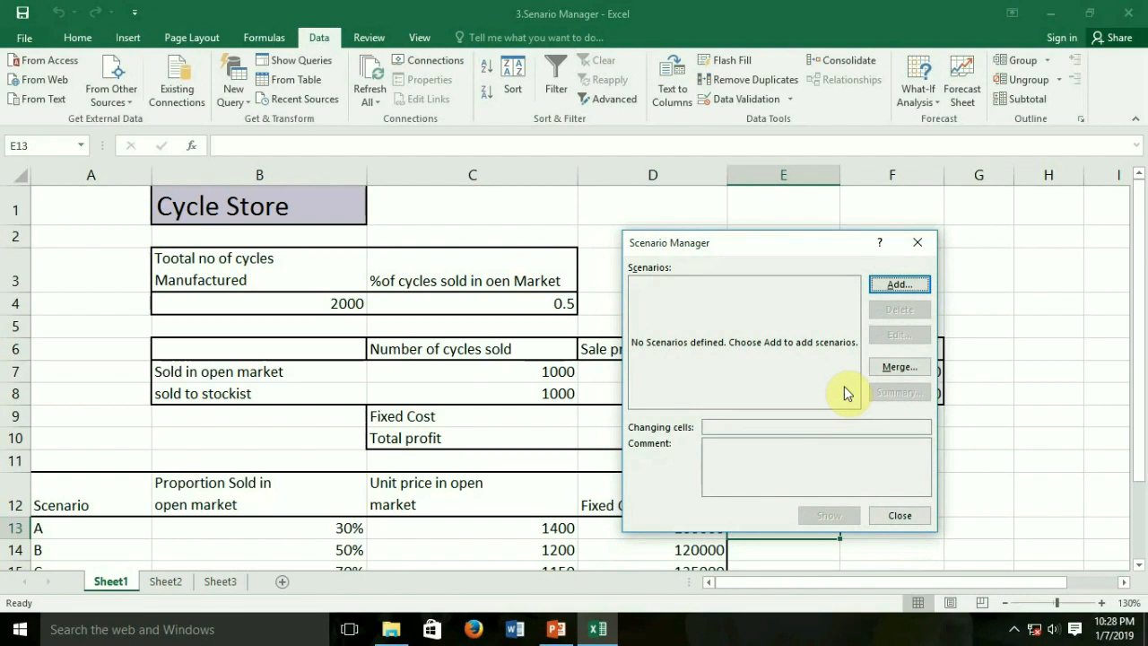
# Add a scenario named A with C4, D7 and D9 as its changing cells
pyautogui.click(892, 289)
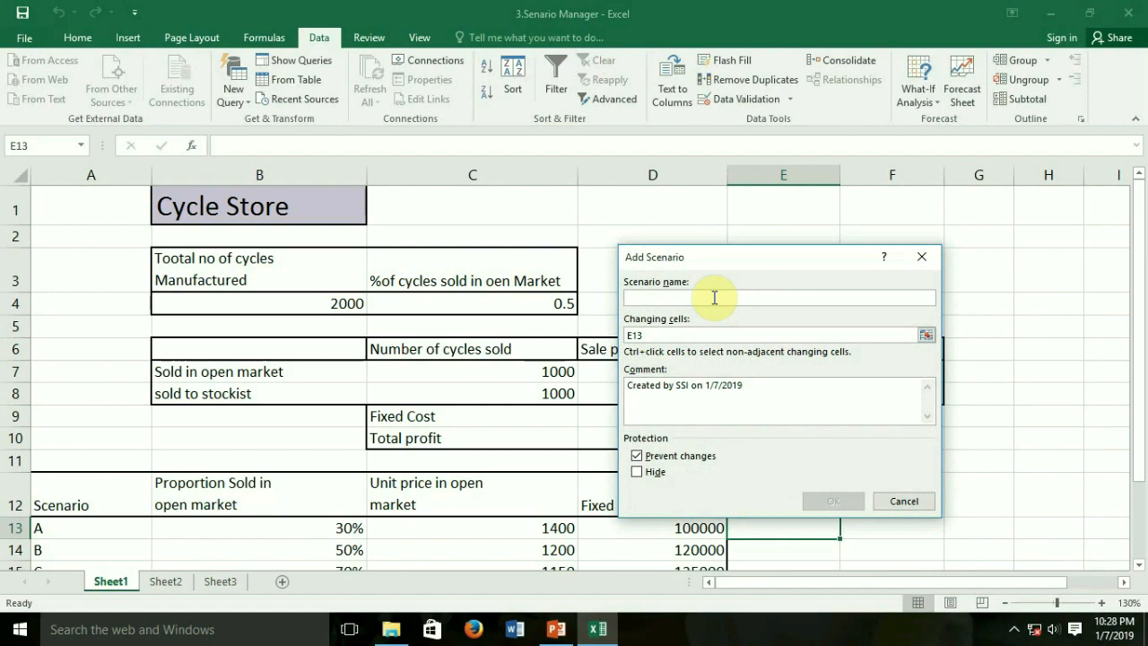
pyautogui.write('A')
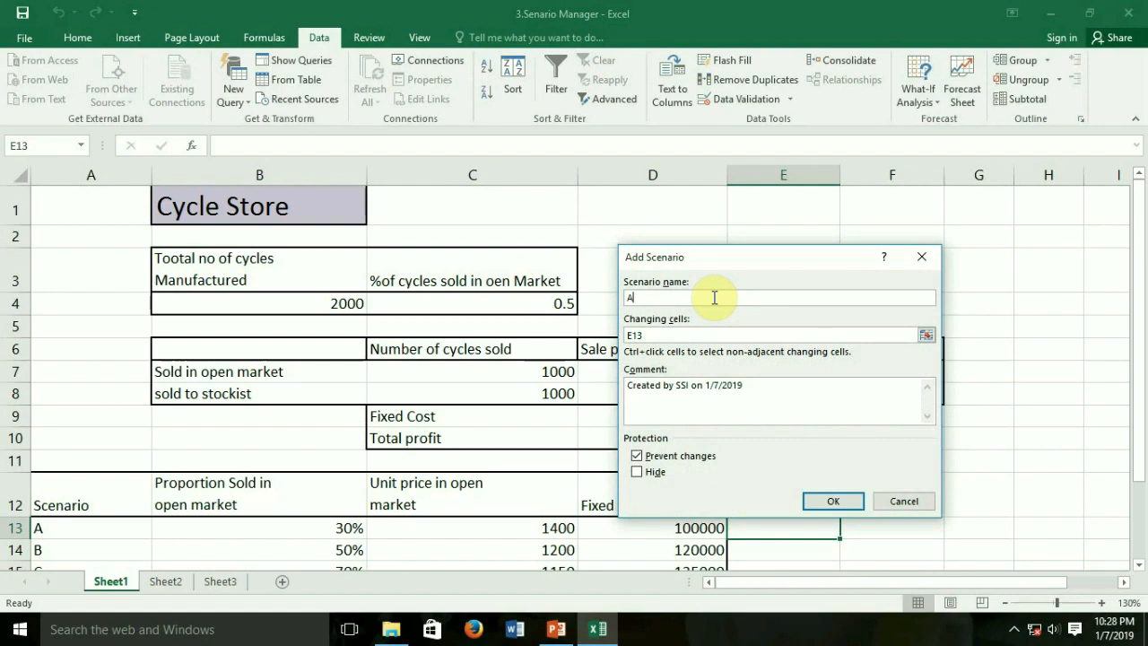
pyautogui.click(690, 336)
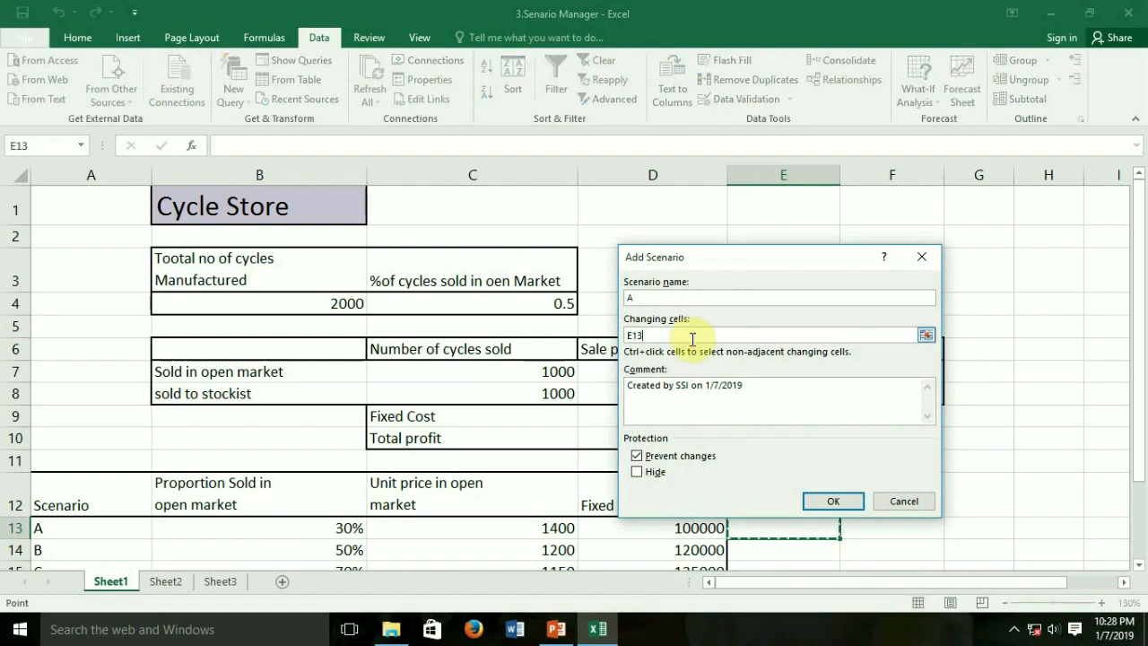
pyautogui.press('BackSpace')
pyautogui.press('BackSpace')
pyautogui.press('BackSpace')
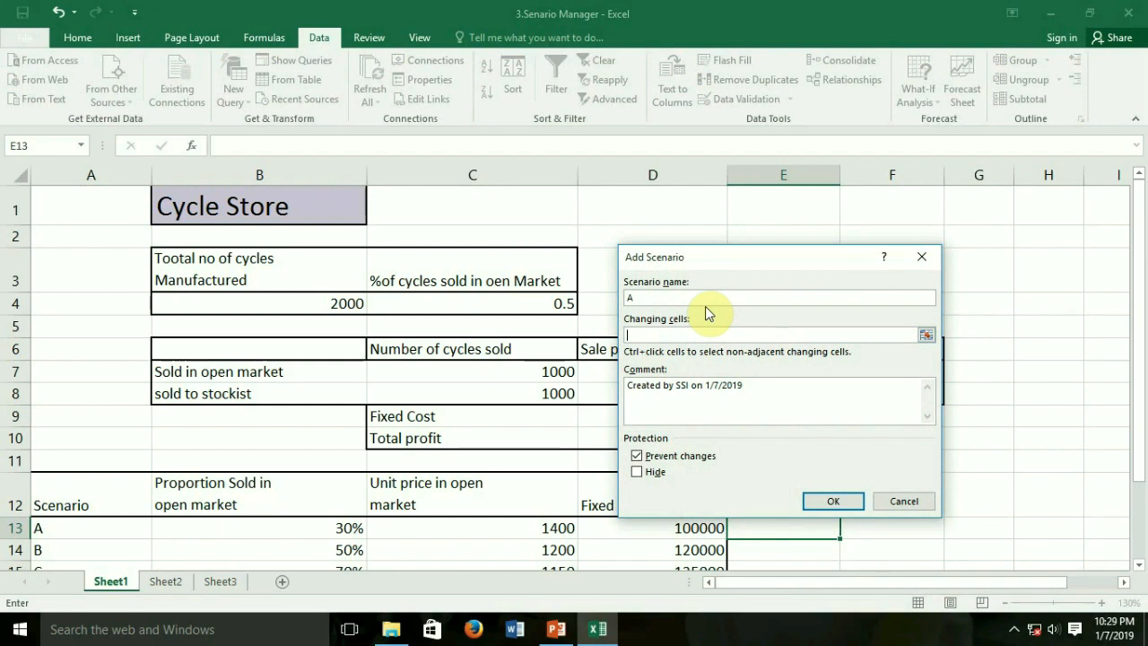
pyautogui.moveTo(752, 262); pyautogui.dragTo(897, 237)
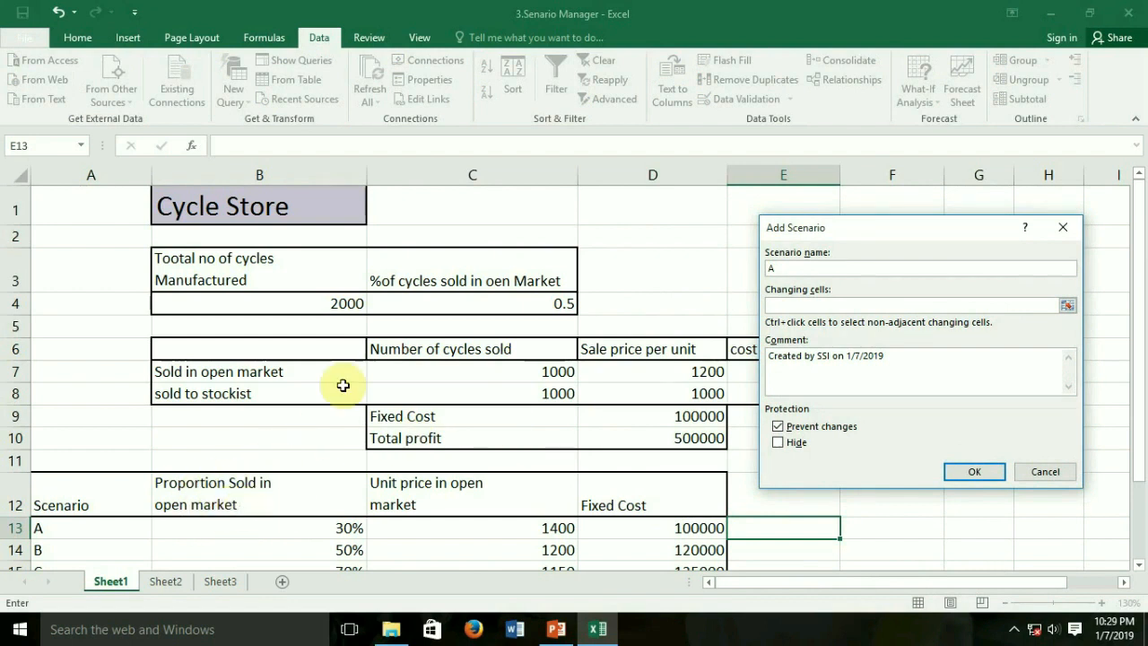
pyautogui.click(459, 299)
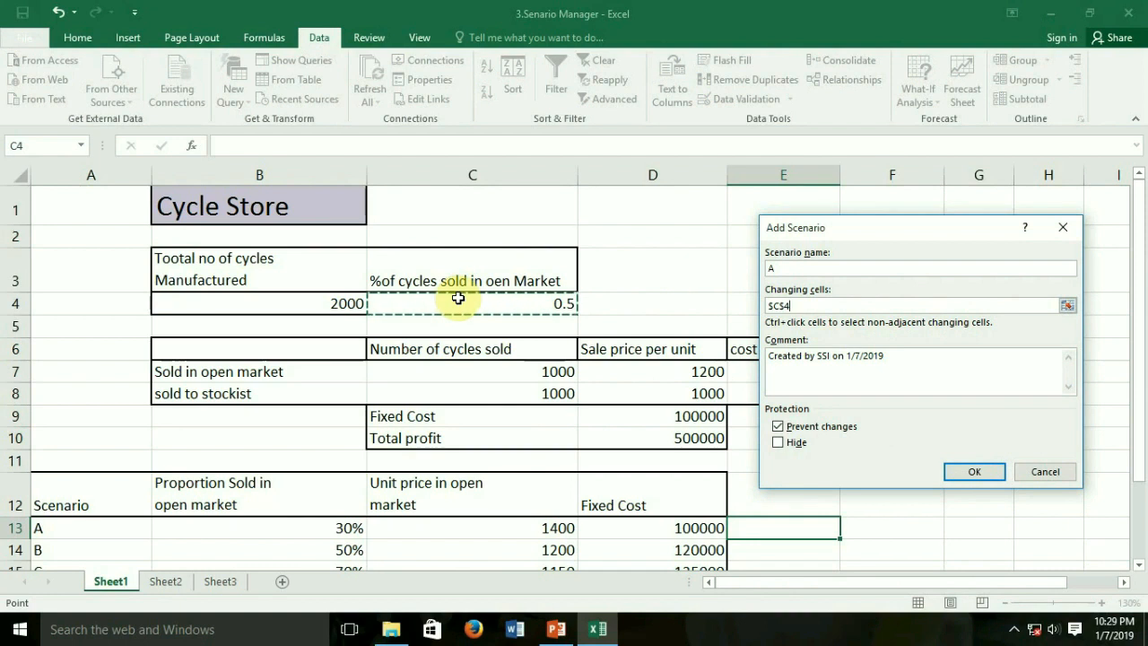
pyautogui.write(',')
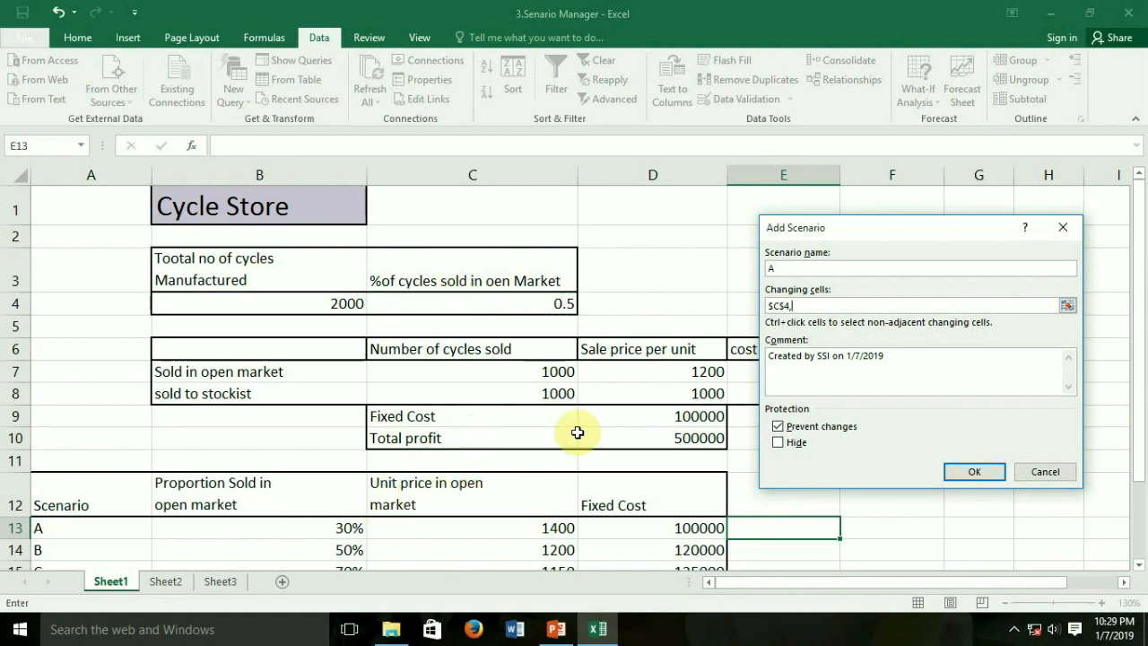
pyautogui.click(683, 369)
pyautogui.write(',')
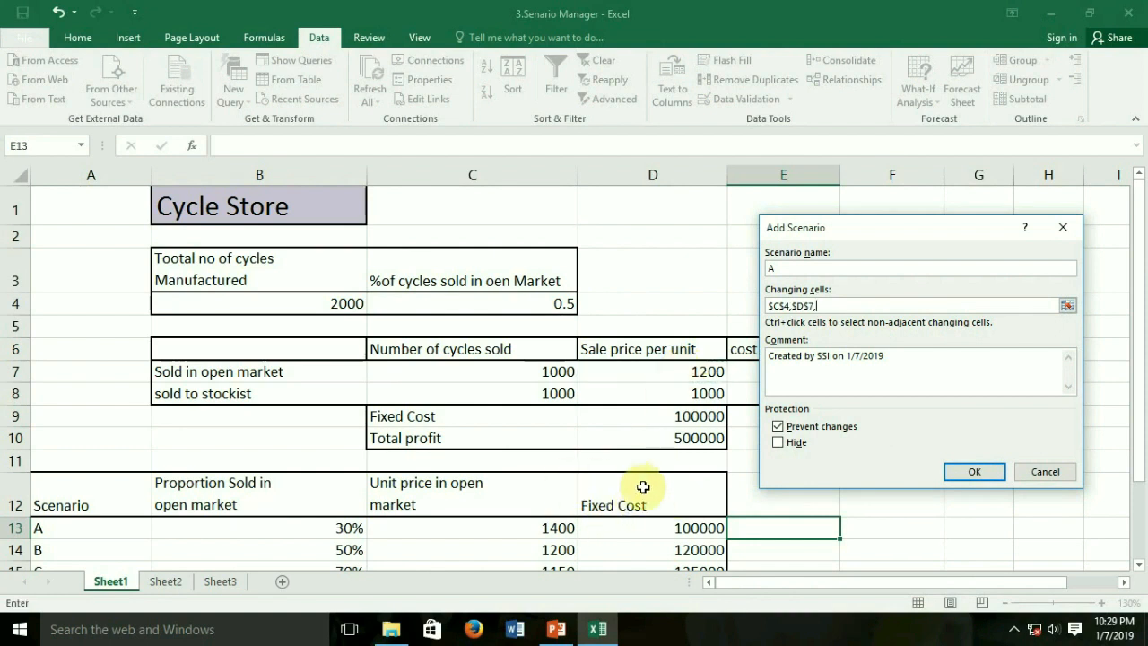
pyautogui.click(676, 416)
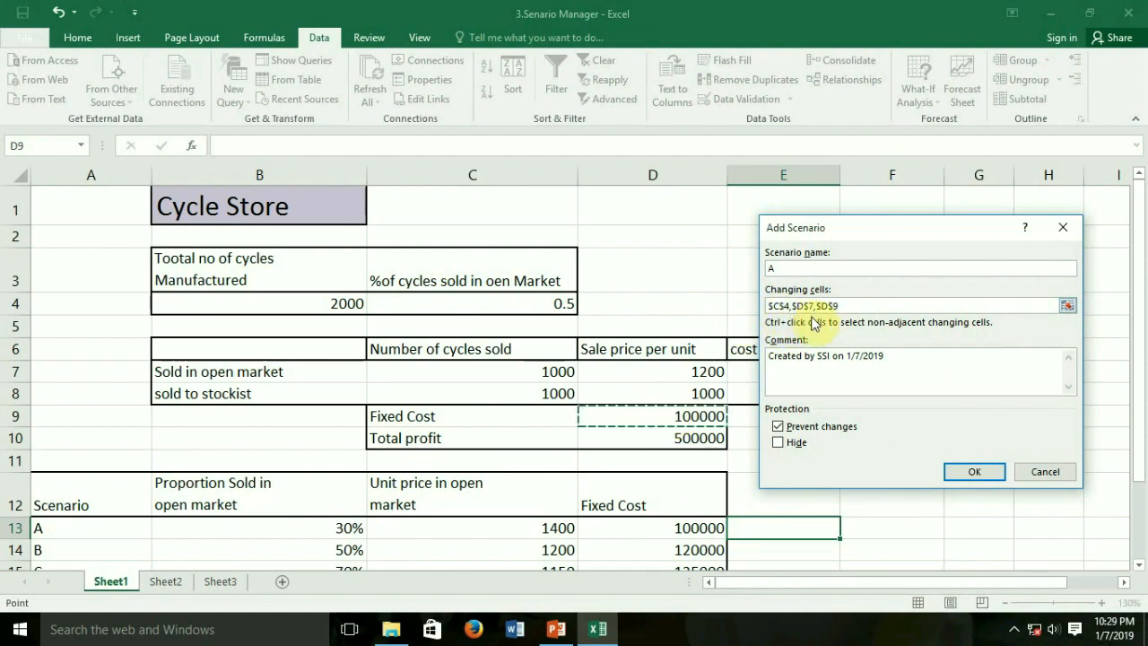
pyautogui.click(973, 472)
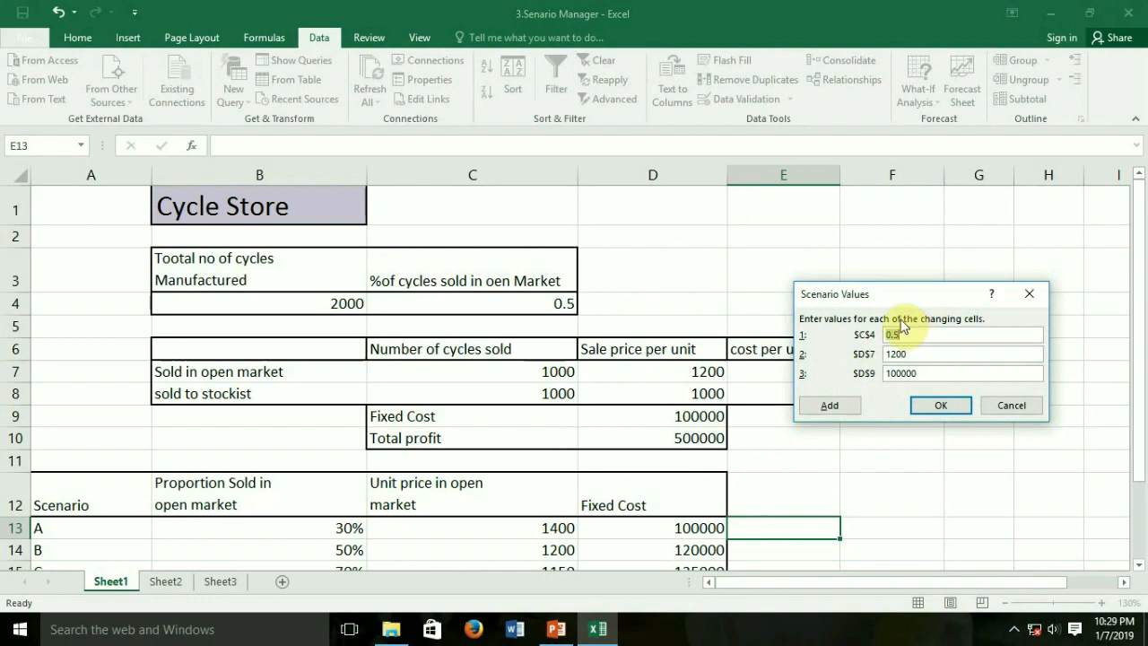
# Set scenario A's values to .3 for C4 and 1400 for D7, and save the scenario
pyautogui.press('BackSpace')
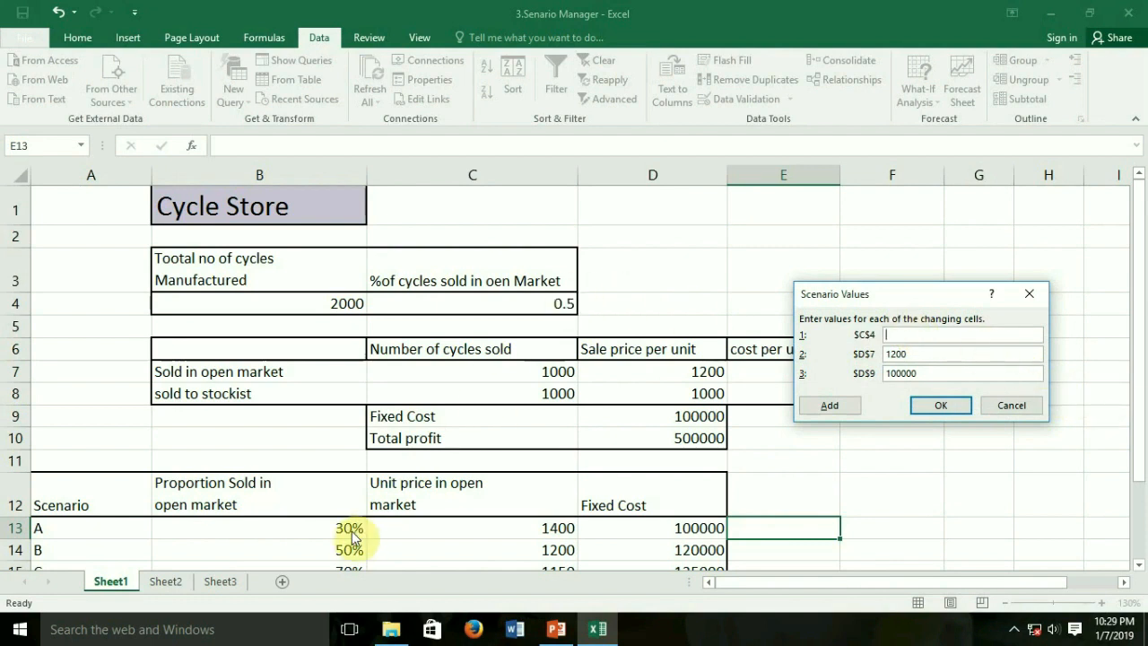
pyautogui.write('.3')
pyautogui.click(924, 355)
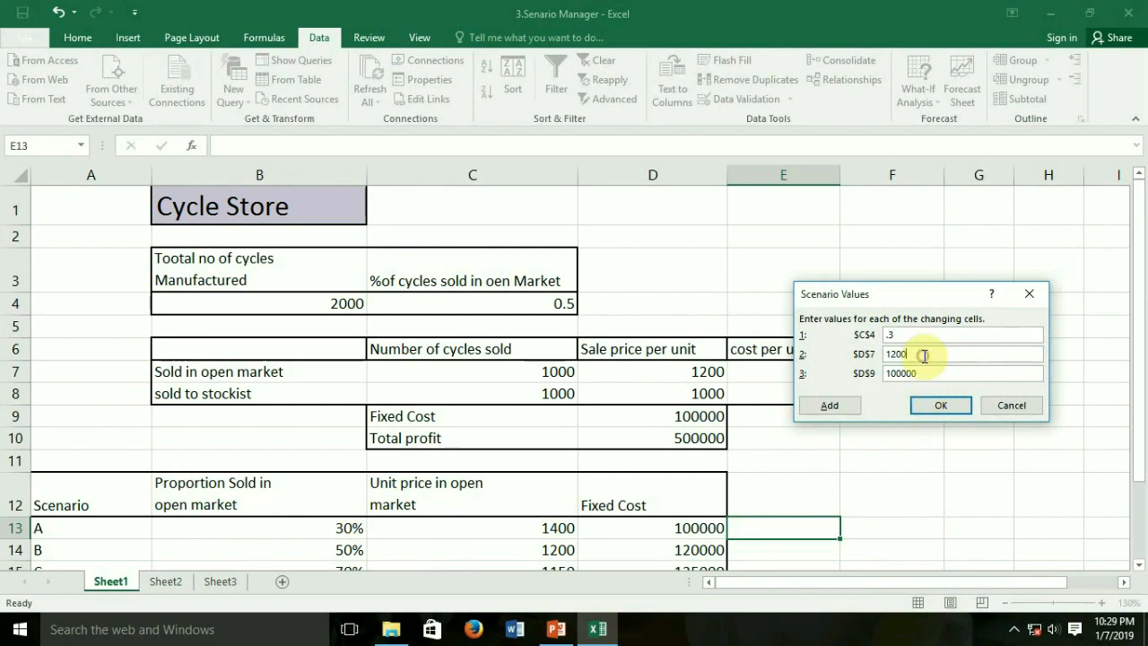
pyautogui.press('BackSpace')
pyautogui.press('BackSpace')
pyautogui.press('BackSpace')
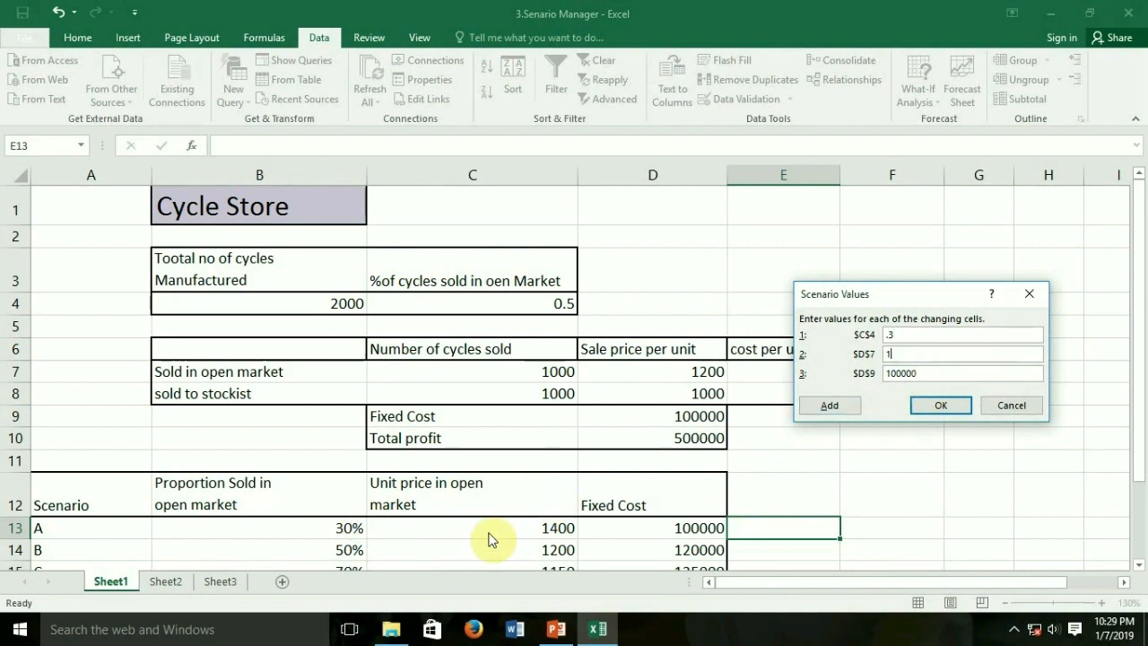
pyautogui.write('400')
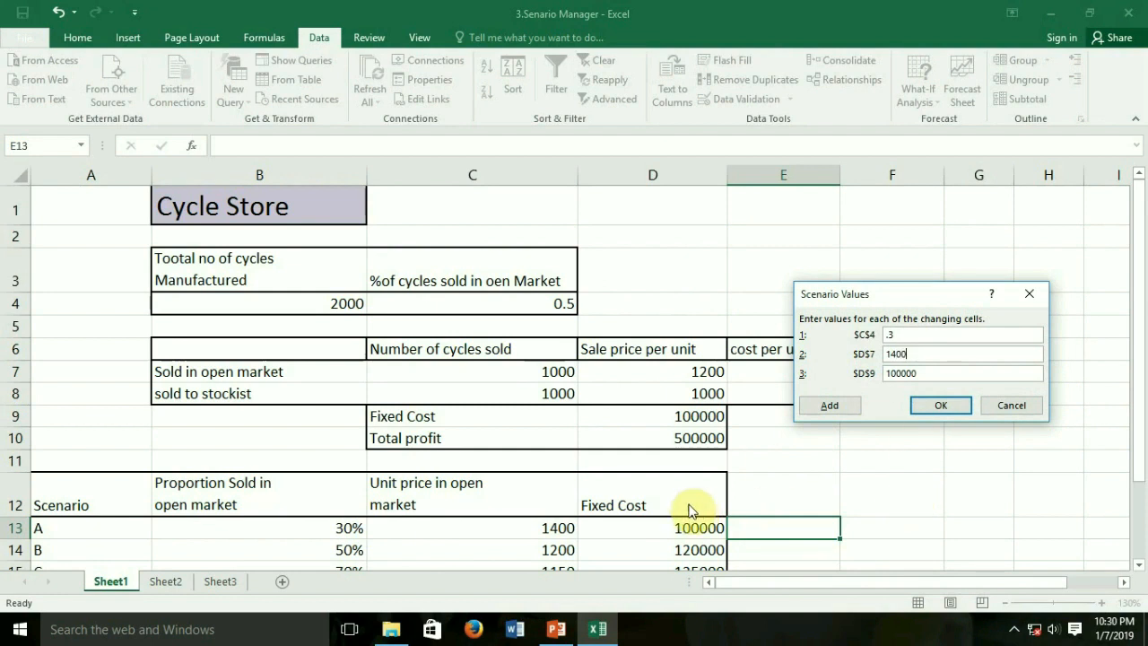
pyautogui.click(920, 409)
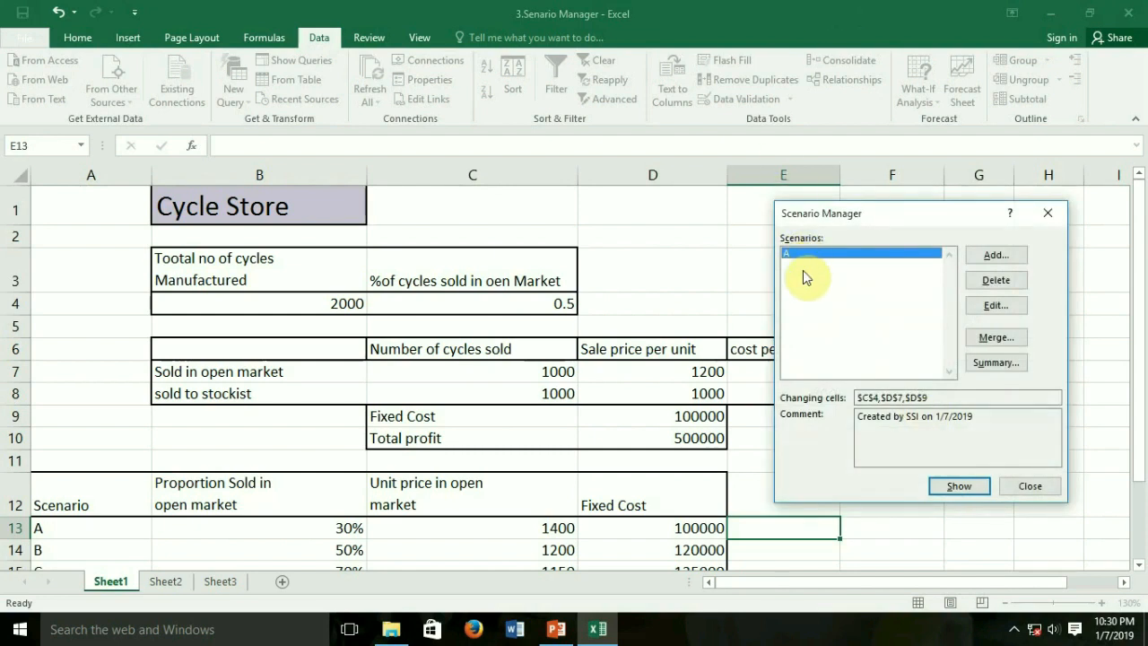
# Add a second scenario named B using the same changing cells C4, D7 and D9
pyautogui.click(996, 257)
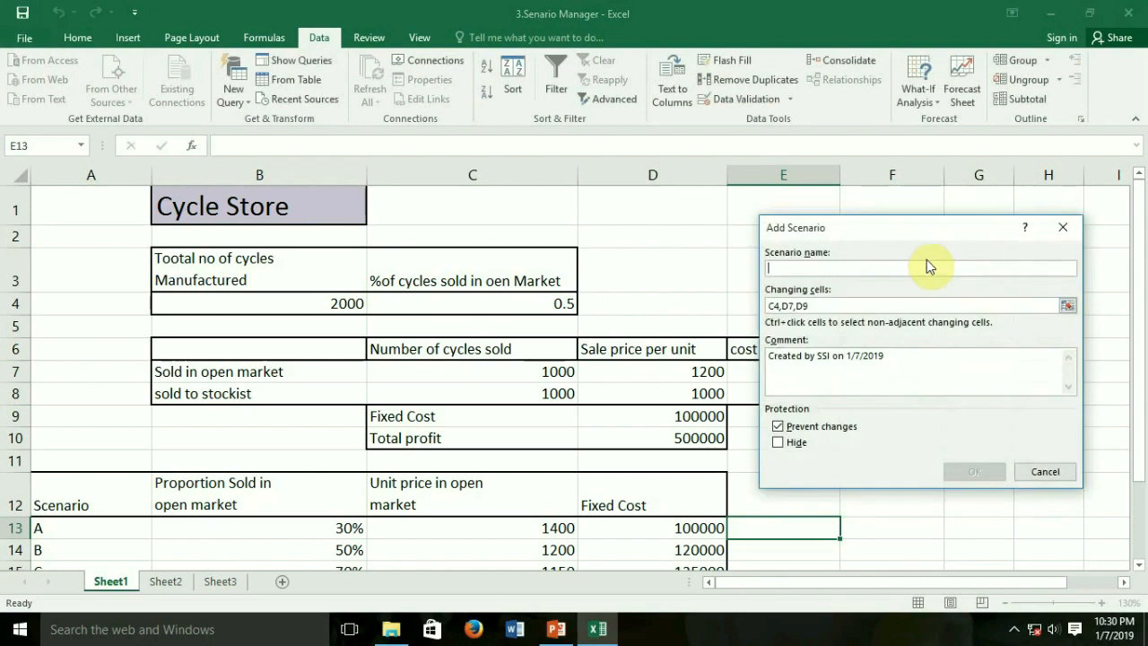
pyautogui.write('B')
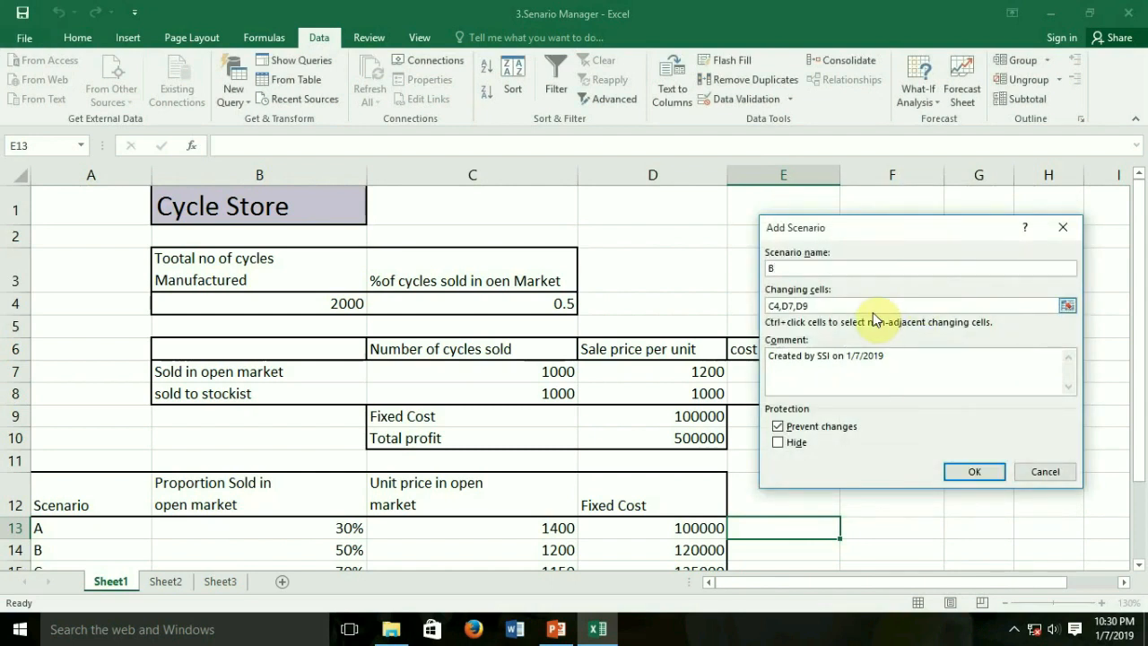
pyautogui.click(819, 307)
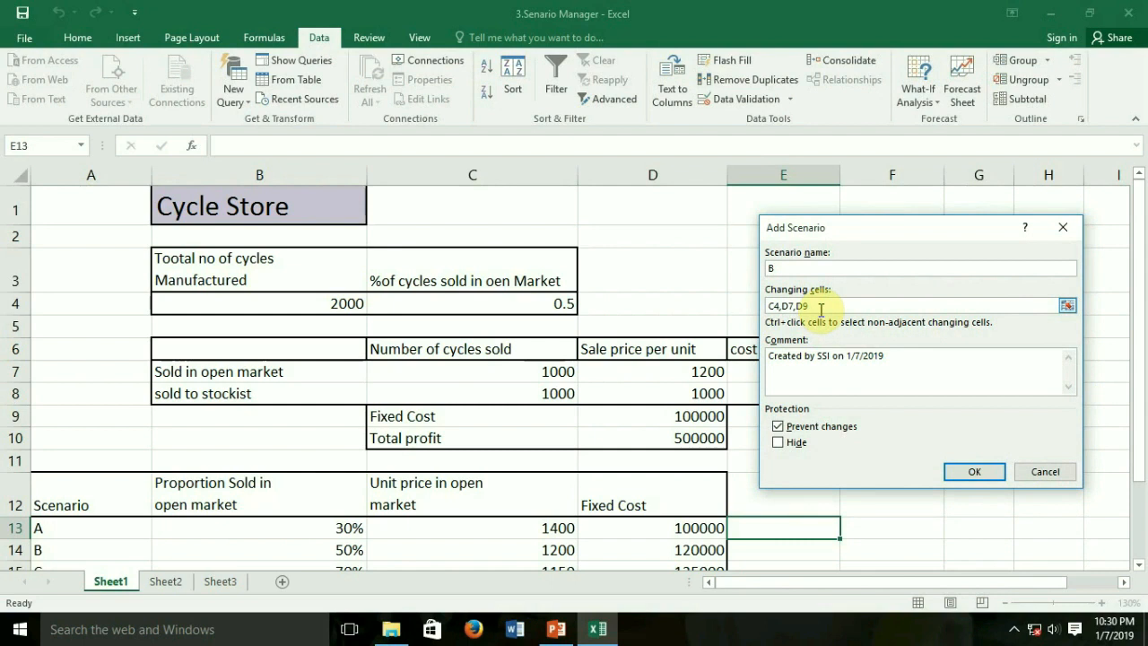
pyautogui.click(978, 471)
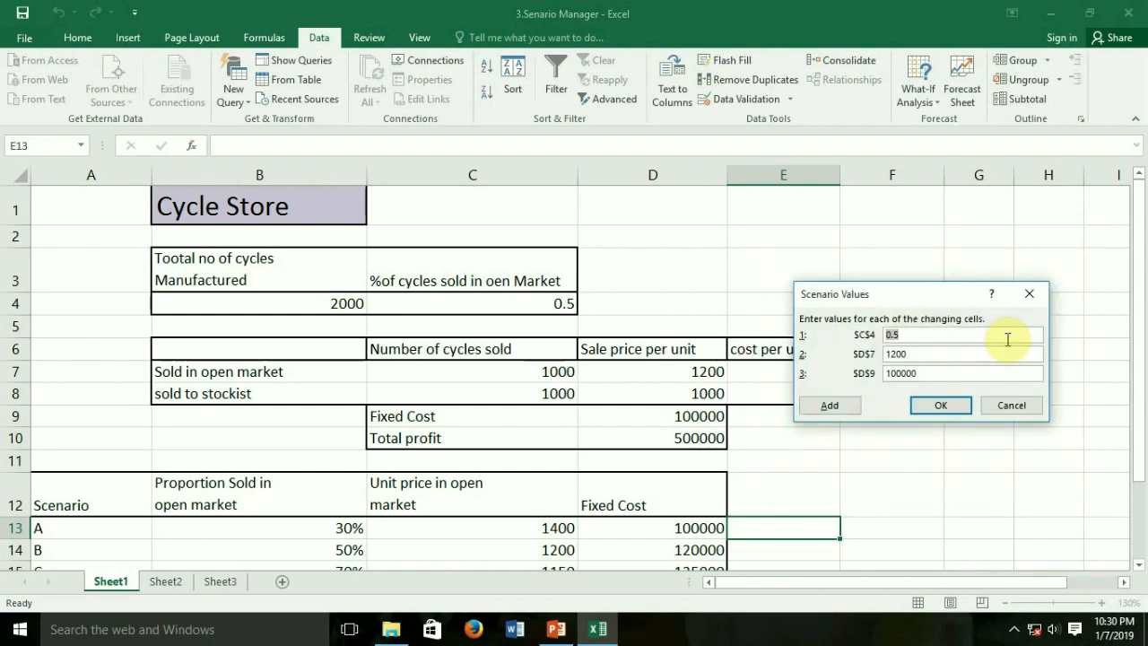
# Set scenario B's value for D9 to 12000 and save the scenario
pyautogui.doubleClick(930, 373)
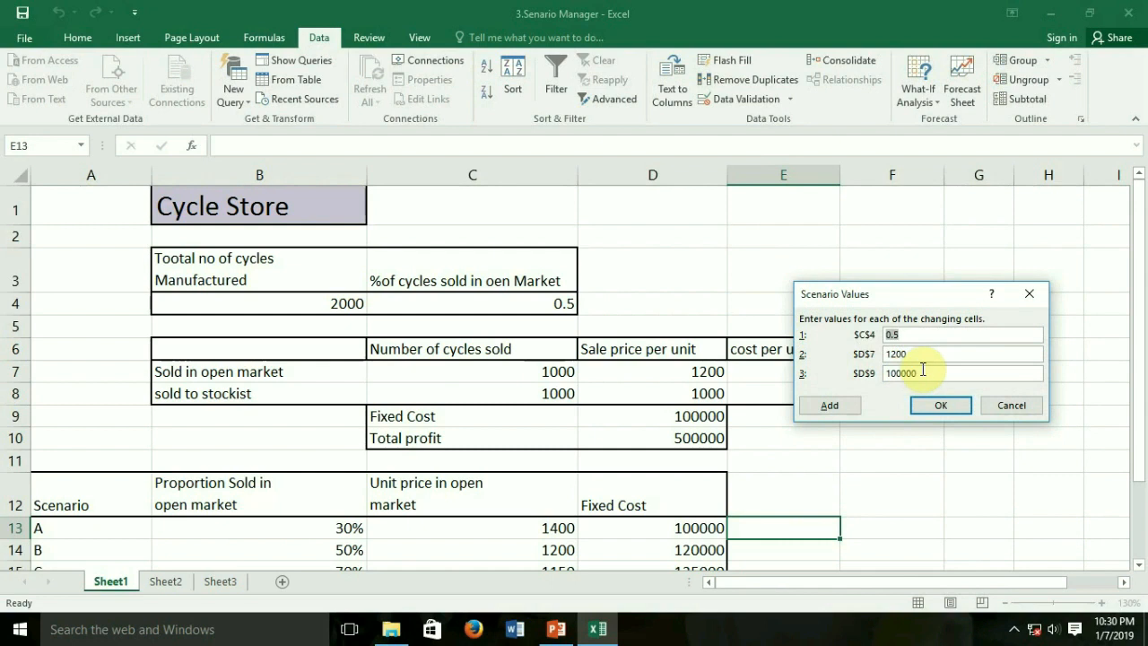
pyautogui.write('10')
pyautogui.press('BackSpace')
pyautogui.write('2000')
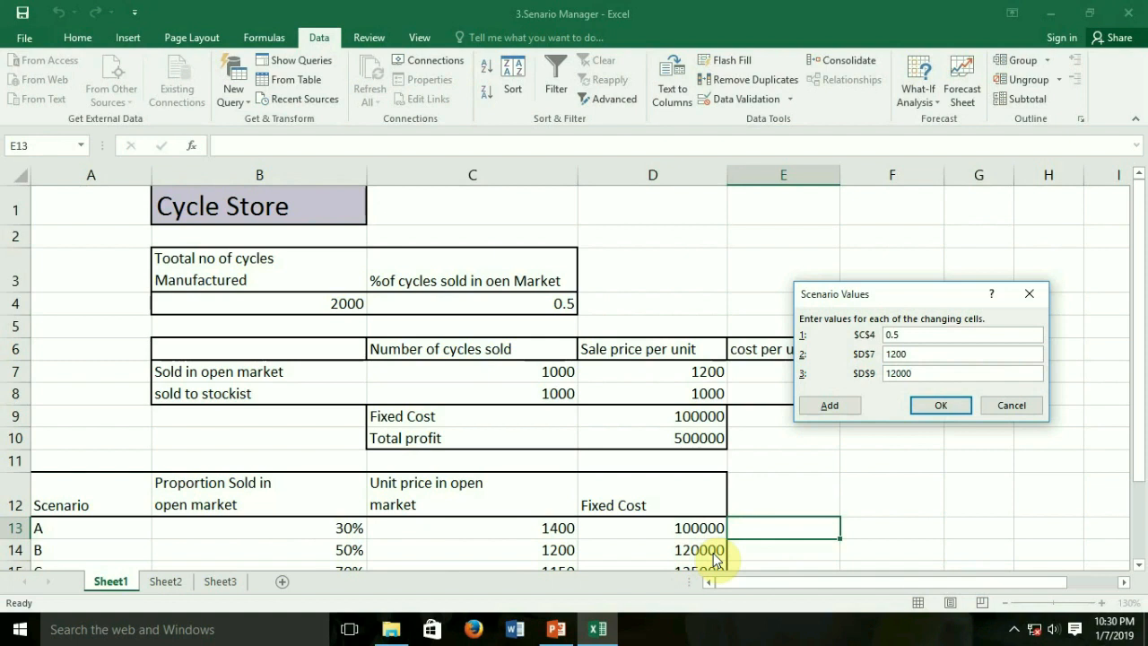
pyautogui.click(940, 405)
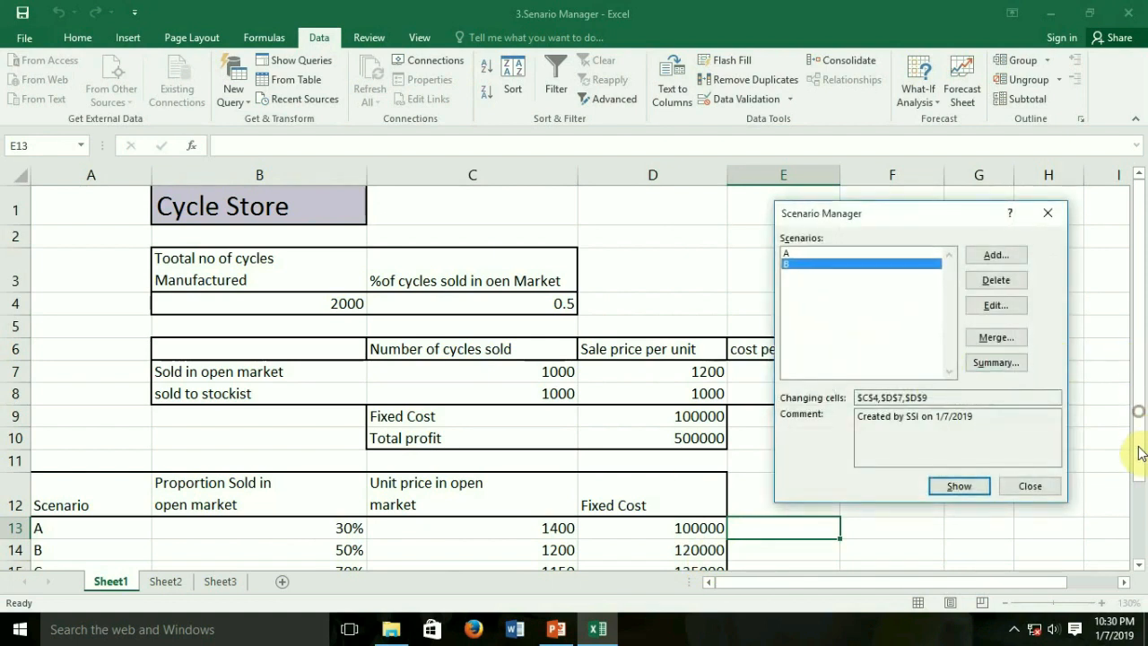
# Add a third scenario named C using the same changing cells C4, D7 and D9
pyautogui.click(986, 258)
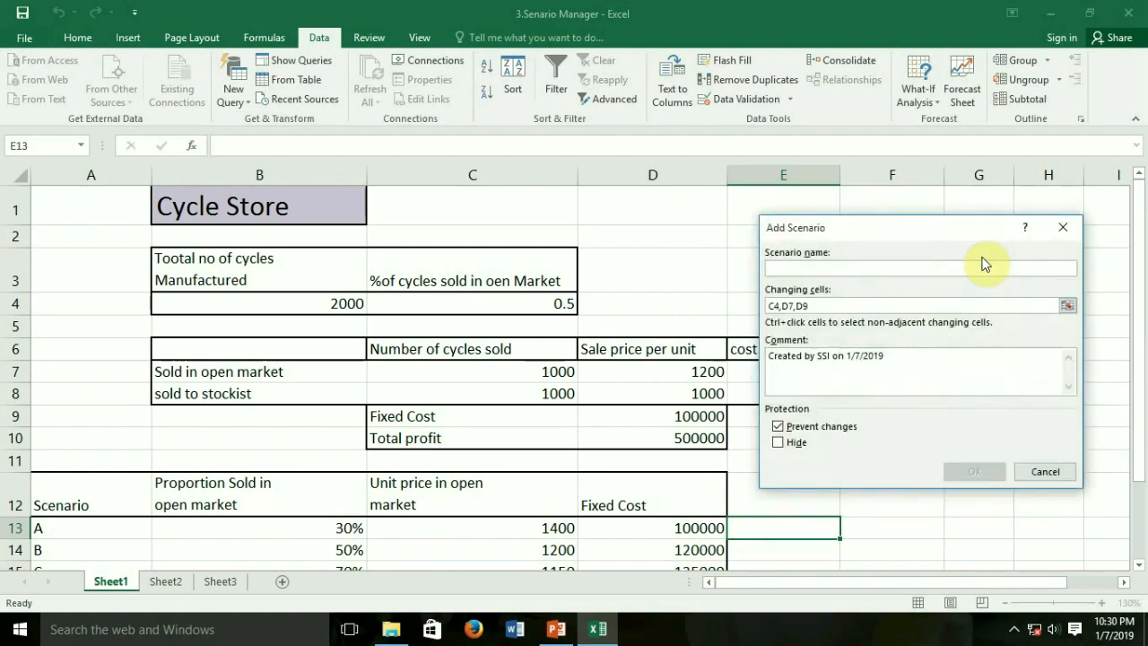
pyautogui.write('C')
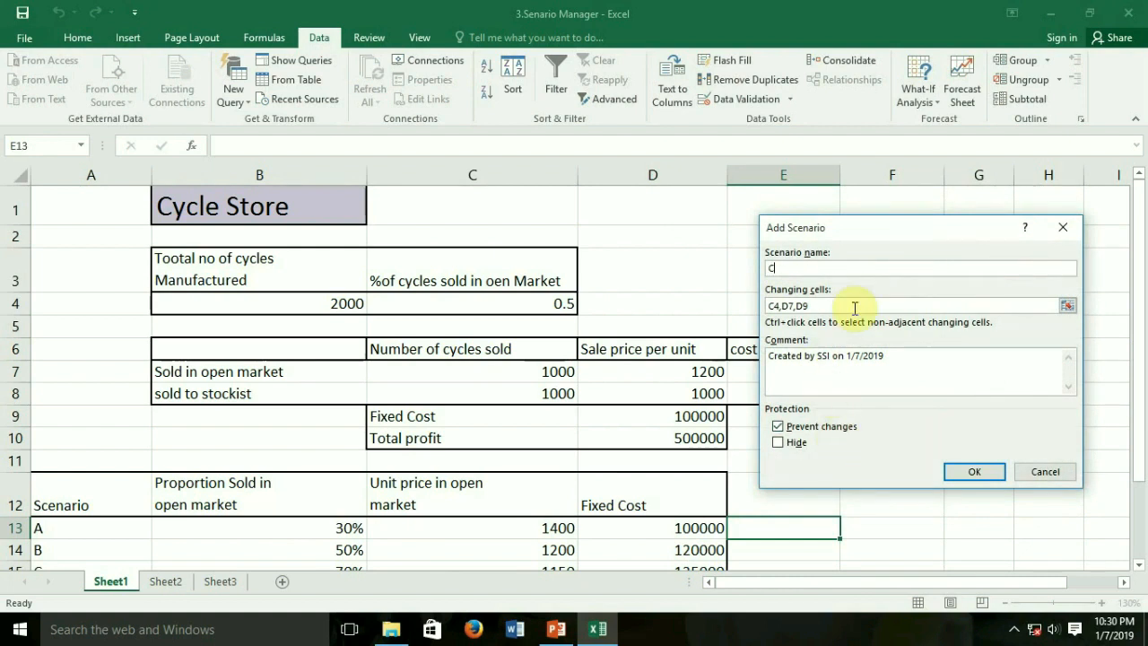
pyautogui.click(977, 475)
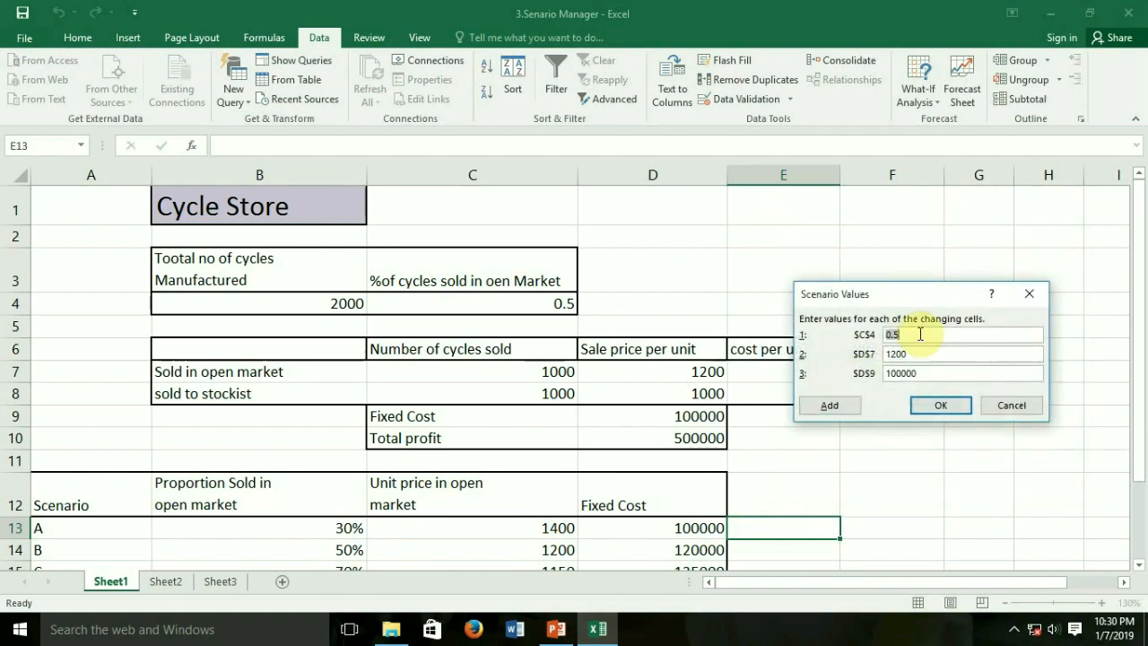
# Set scenario C's values to .7 for C4, 1150 for D7 and 125000 for D9, and save the scenario
pyautogui.write('70')
pyautogui.press('BackSpace')
pyautogui.press('BackSpace')
pyautogui.write('.7')
pyautogui.click(948, 353)
pyautogui.press('BackSpace')
pyautogui.press('BackSpace')
pyautogui.press('BackSpace')
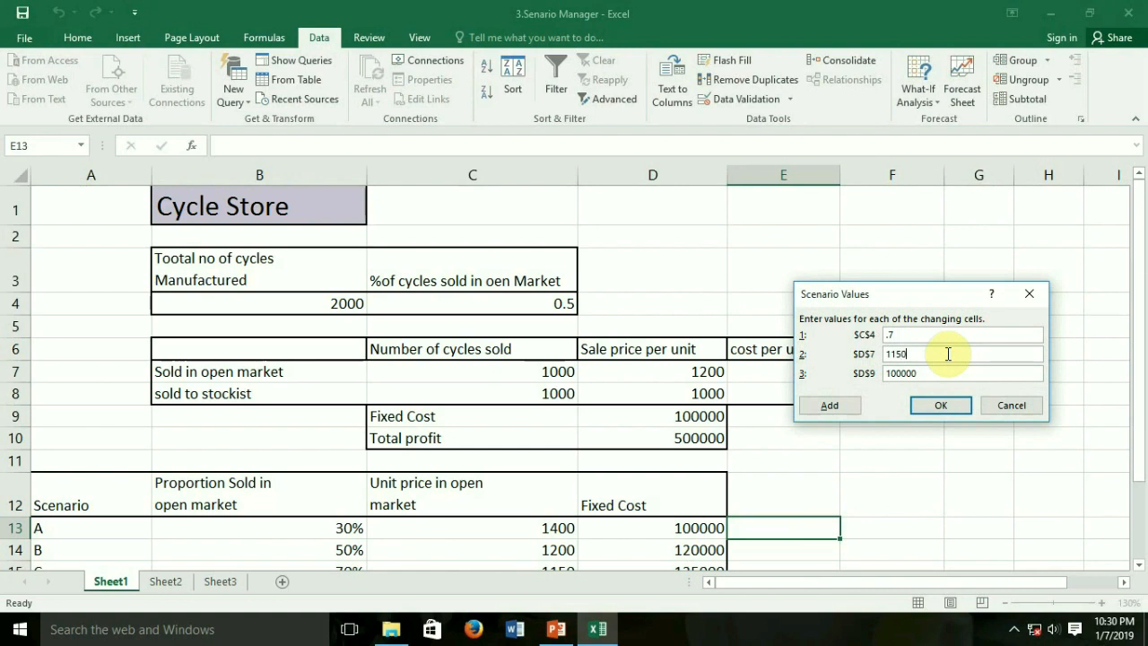
pyautogui.click(934, 378)
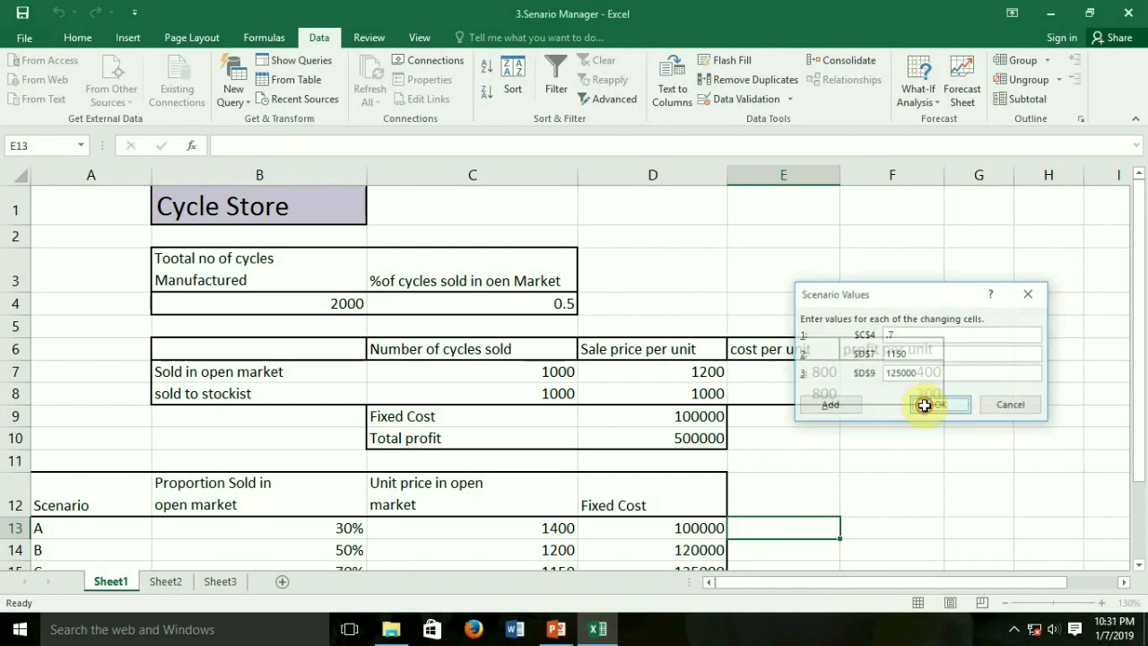
pyautogui.click(923, 404)
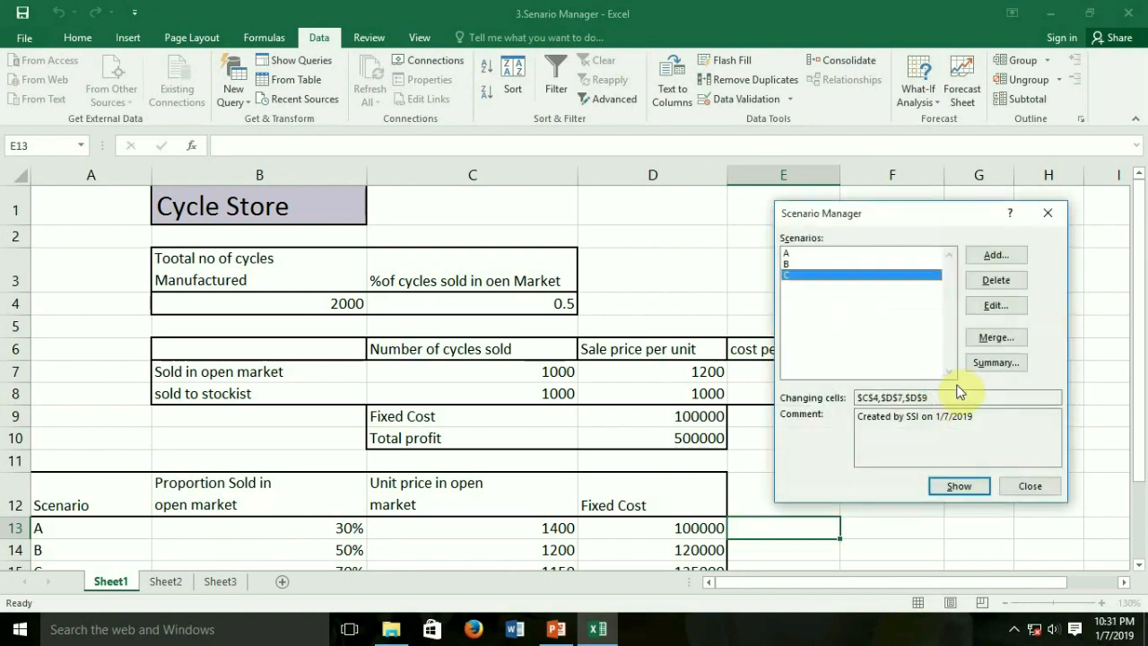
# Add a fourth scenario named D using the same changing cells C4, D7 and D9
pyautogui.click(995, 254)
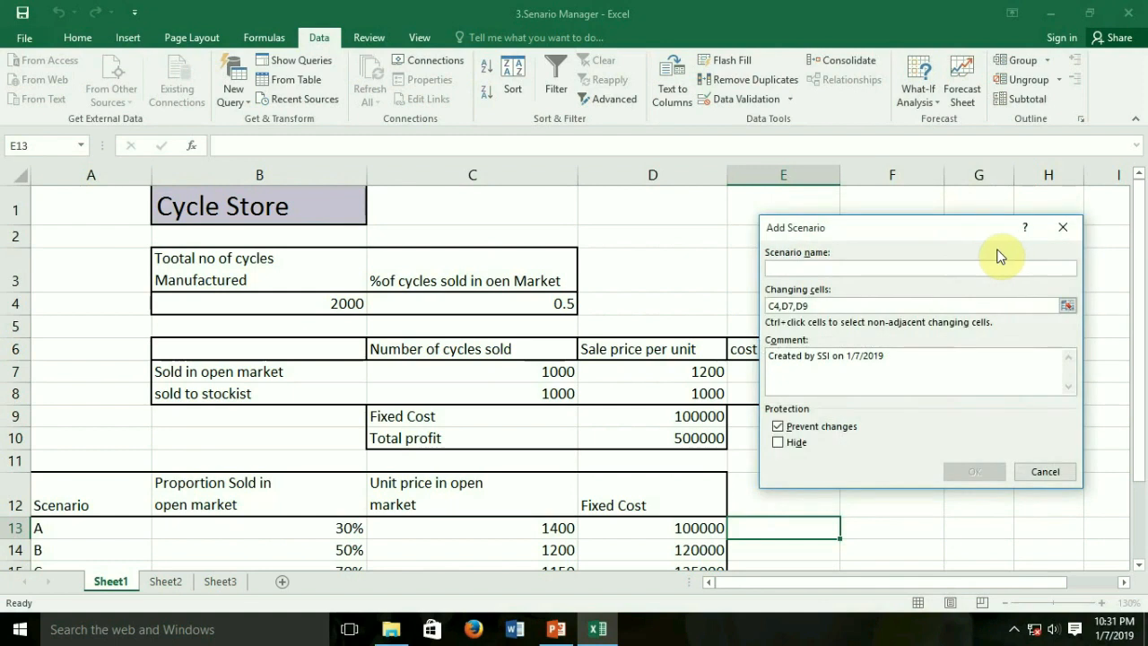
pyautogui.moveTo(963, 225); pyautogui.dragTo(938, 197)
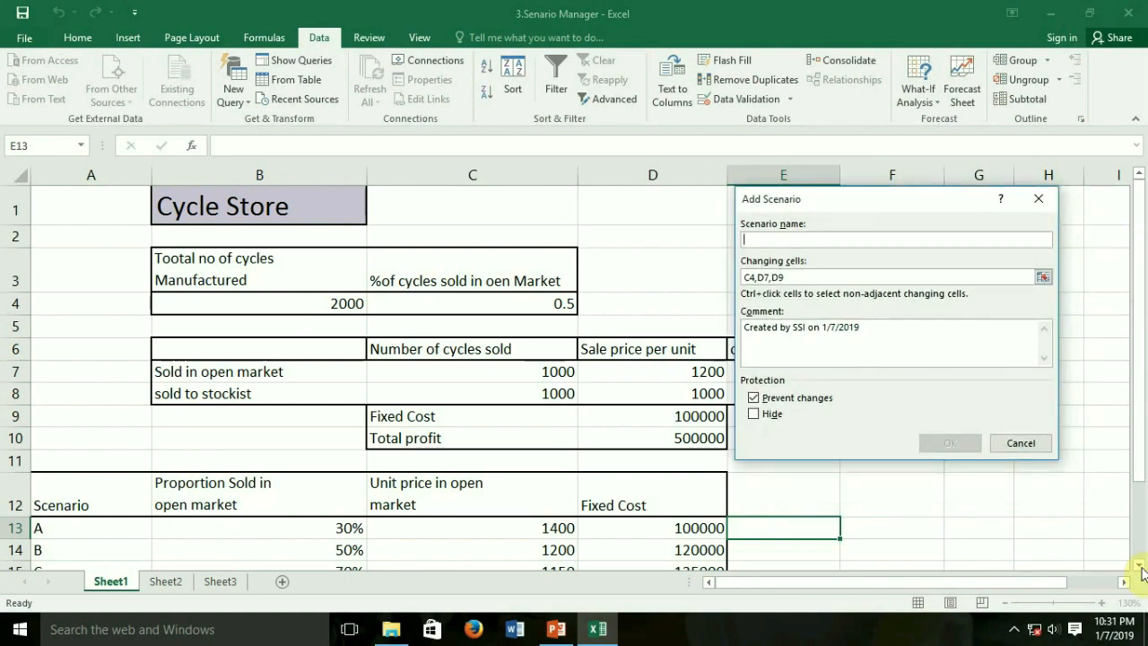
pyautogui.click(788, 241)
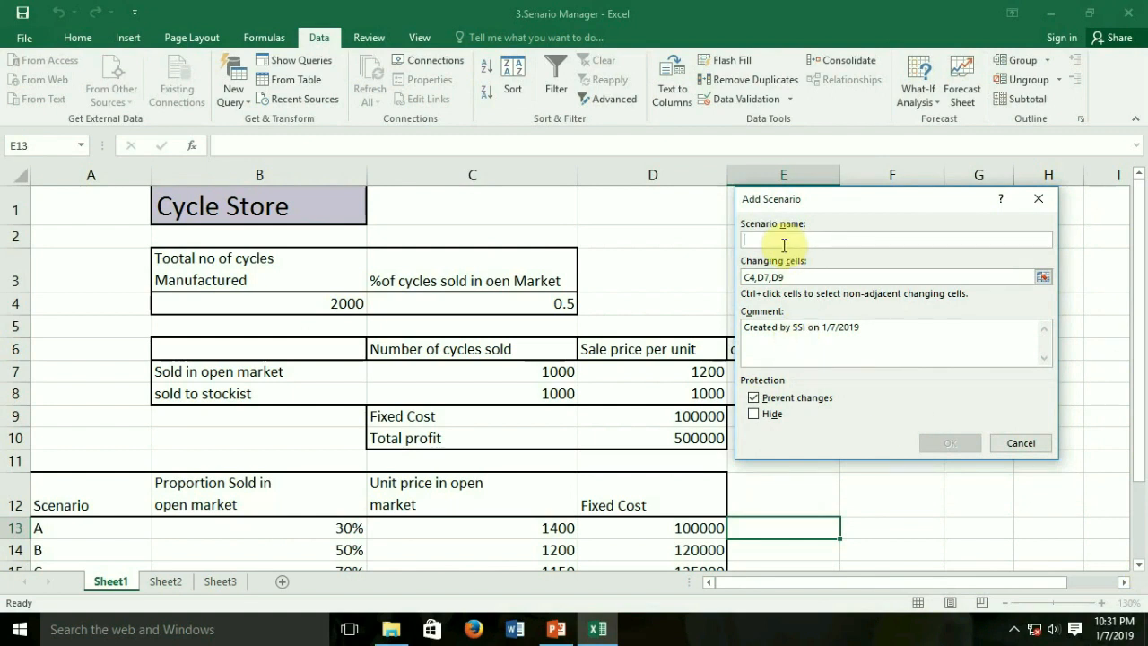
pyautogui.write('D')
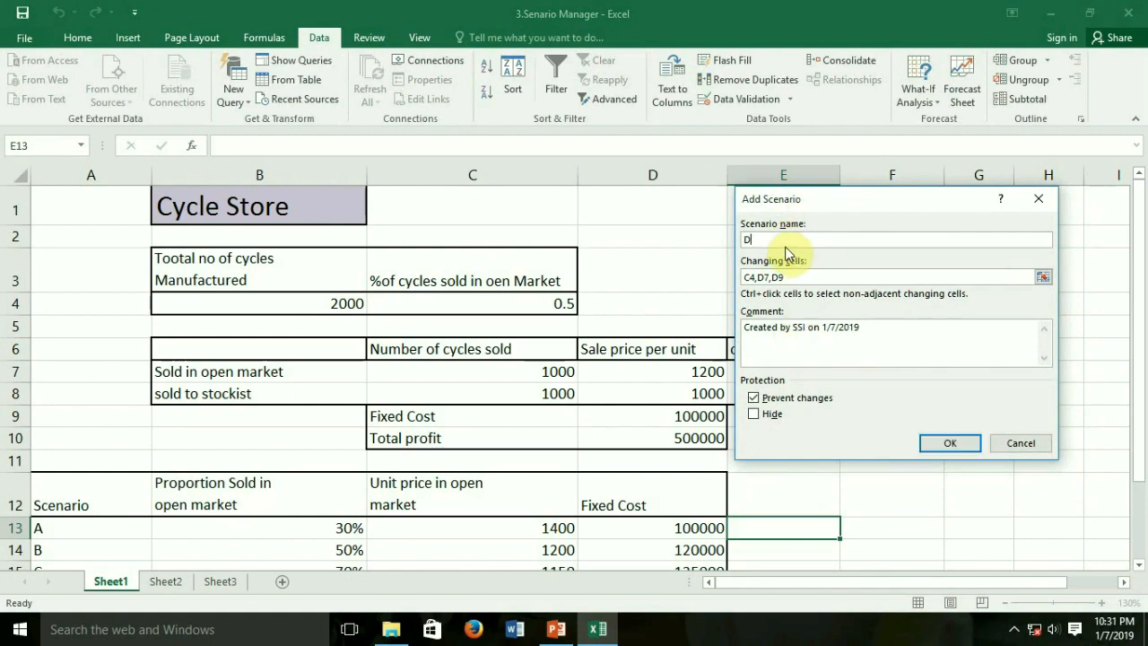
pyautogui.click(949, 443)
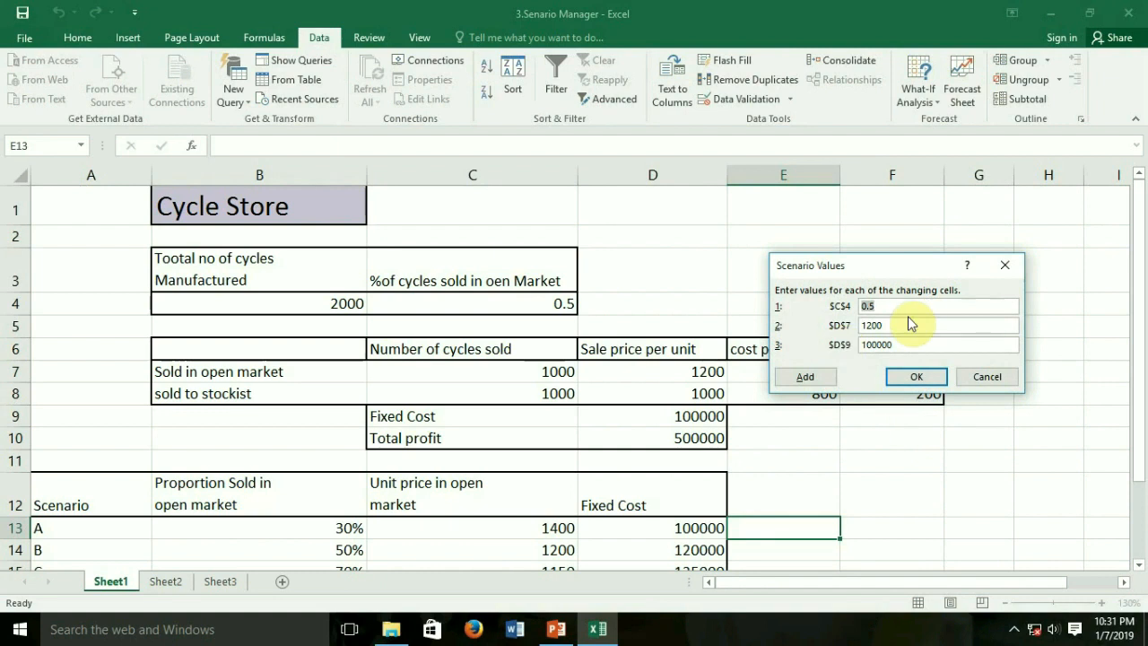
# Set scenario D's values to 1 for C4, 1150 for D7 and 135000 for D9, and save the scenario
pyautogui.write('1')
pyautogui.press('Tab')
pyautogui.write('00')
pyautogui.press('BackSpace')
pyautogui.press('BackSpace')
pyautogui.write('1150')
pyautogui.press('Tab')
pyautogui.write('135000')
pyautogui.click(916, 376)
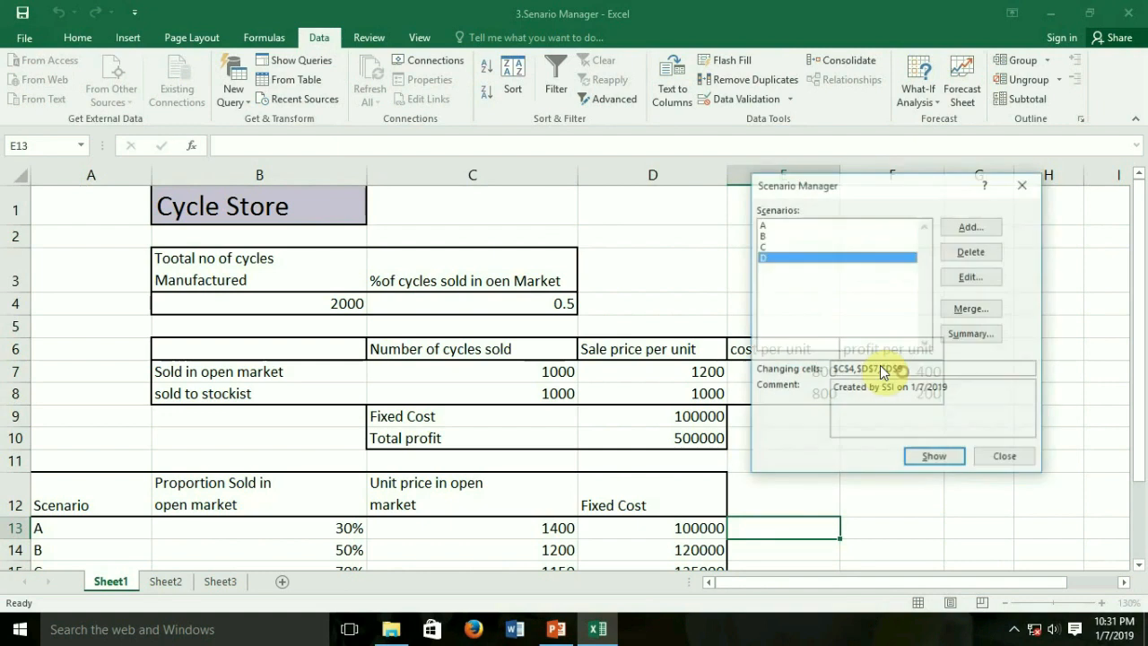
# Go through the scenario list and review the stored values of scenario C
pyautogui.click(843, 235)
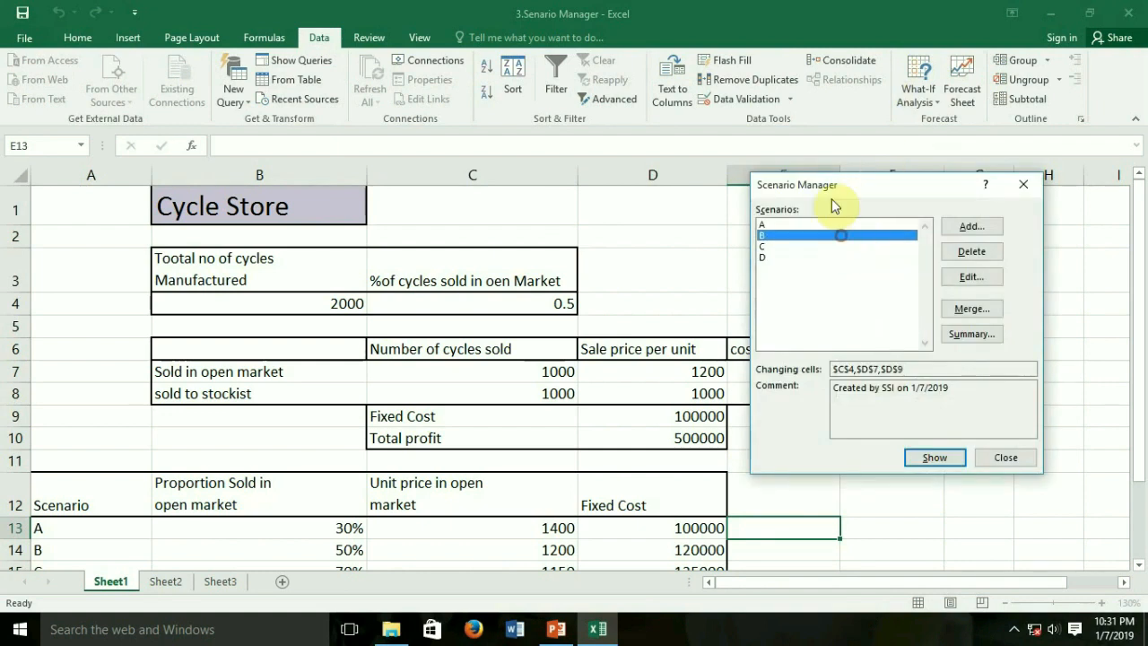
pyautogui.click(824, 226)
pyautogui.click(818, 237)
pyautogui.click(816, 247)
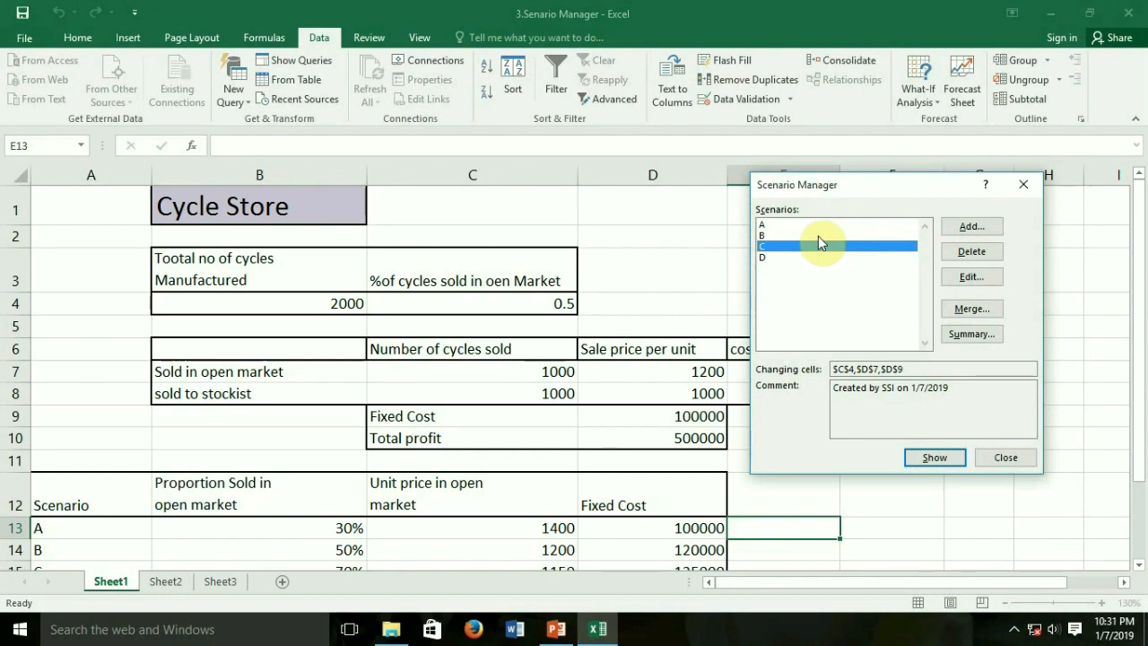
pyautogui.click(976, 276)
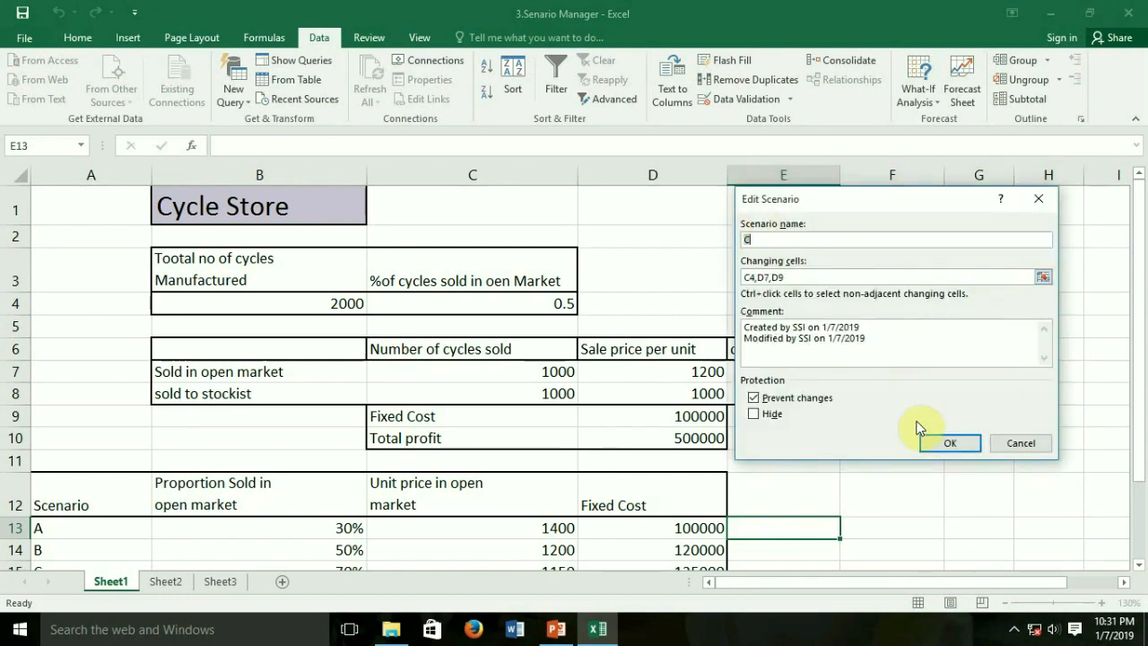
pyautogui.click(943, 441)
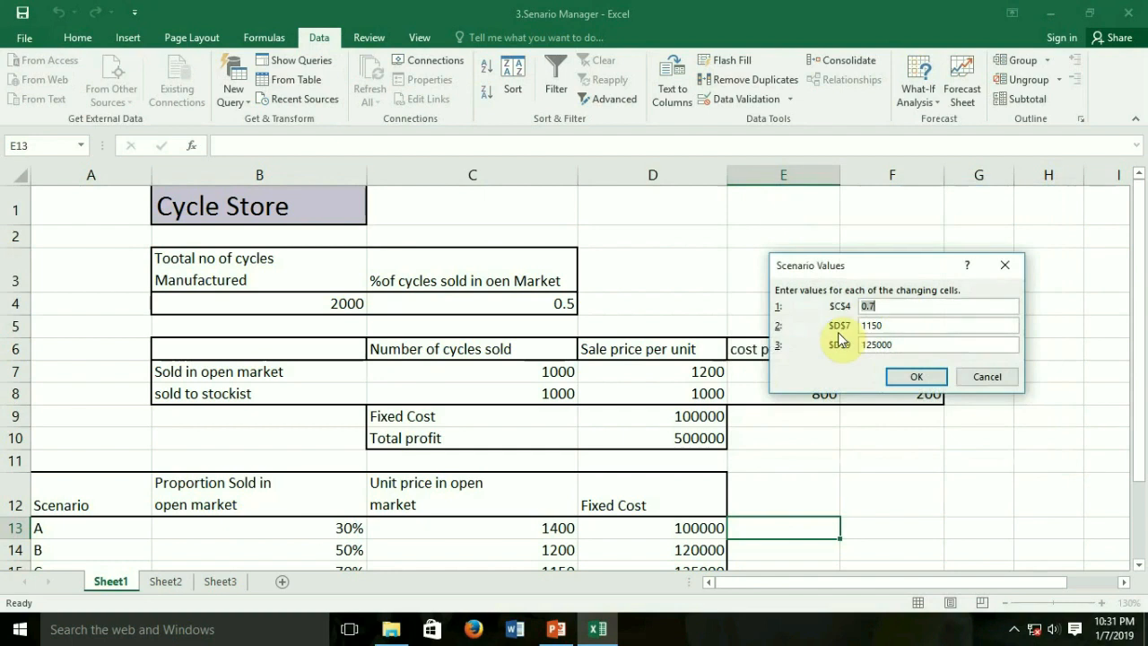
pyautogui.click(908, 379)
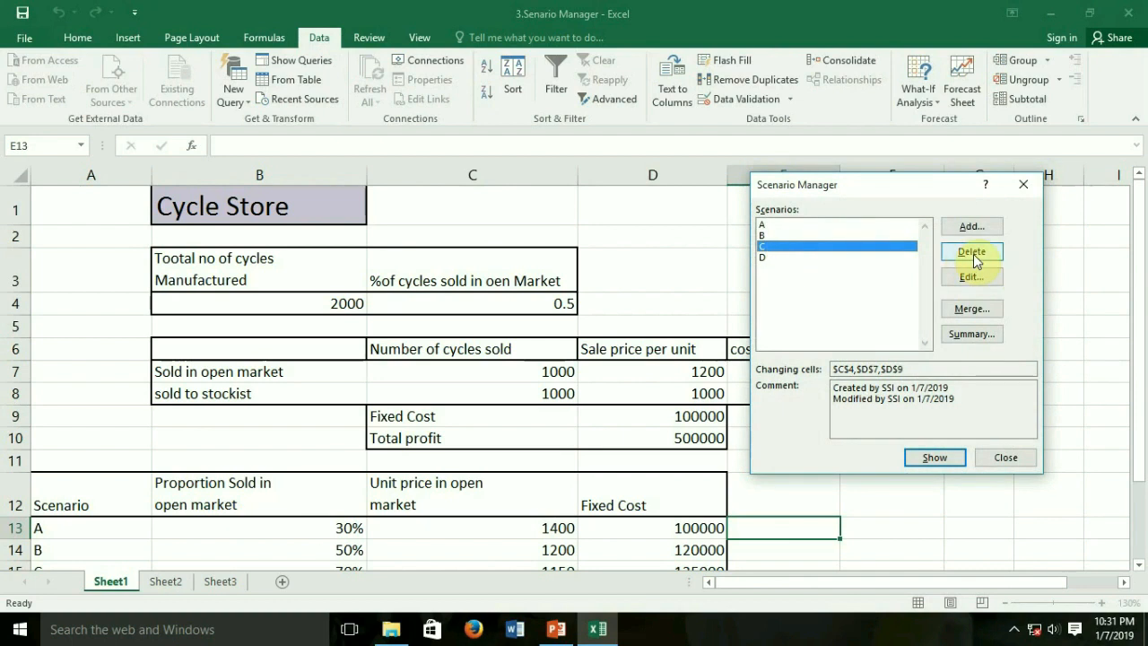
# Create a scenario summary report with the total profit cell D10 as its result cell
pyautogui.click(969, 335)
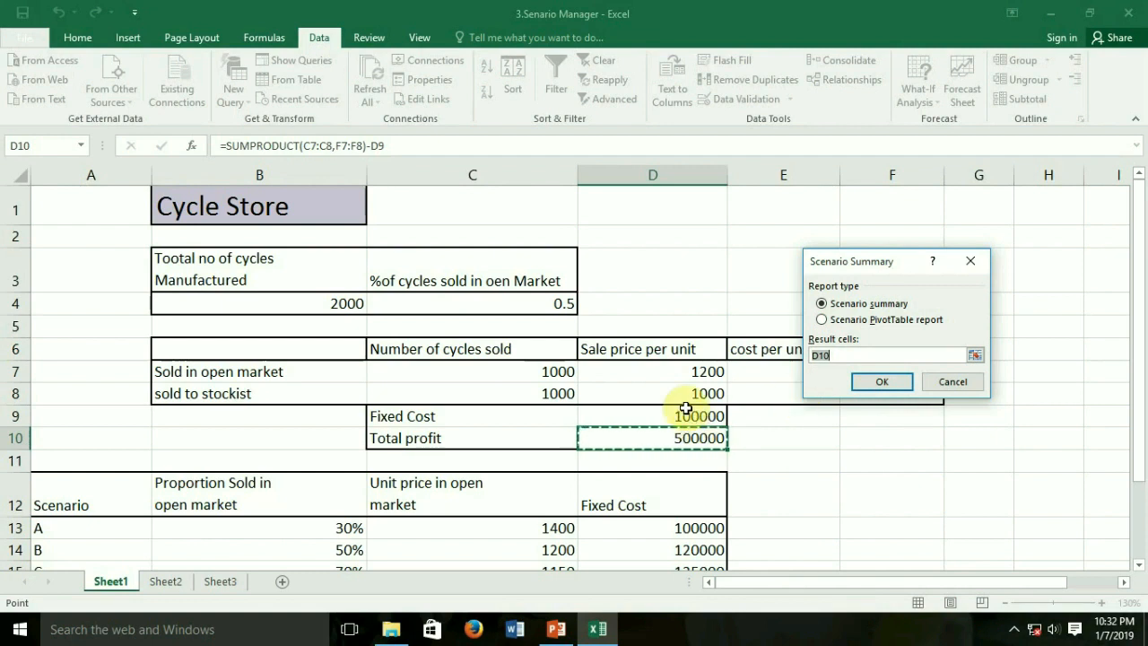
pyautogui.click(897, 381)
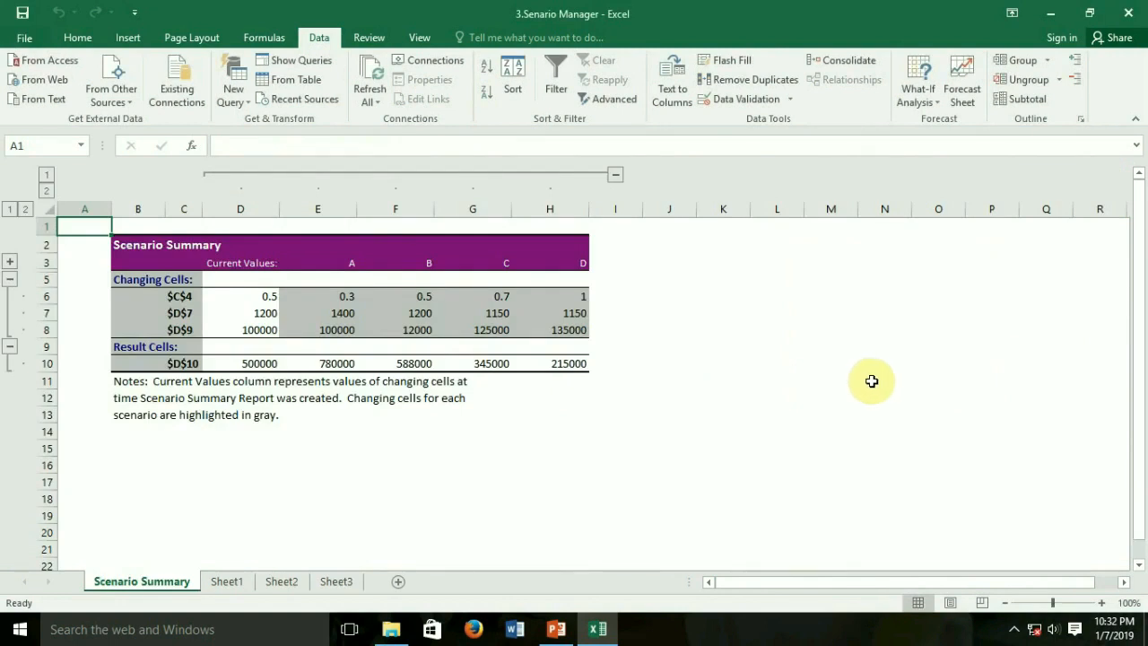
# Examine the changing cell references and their current values in the scenario summary report
pyautogui.click(148, 296)
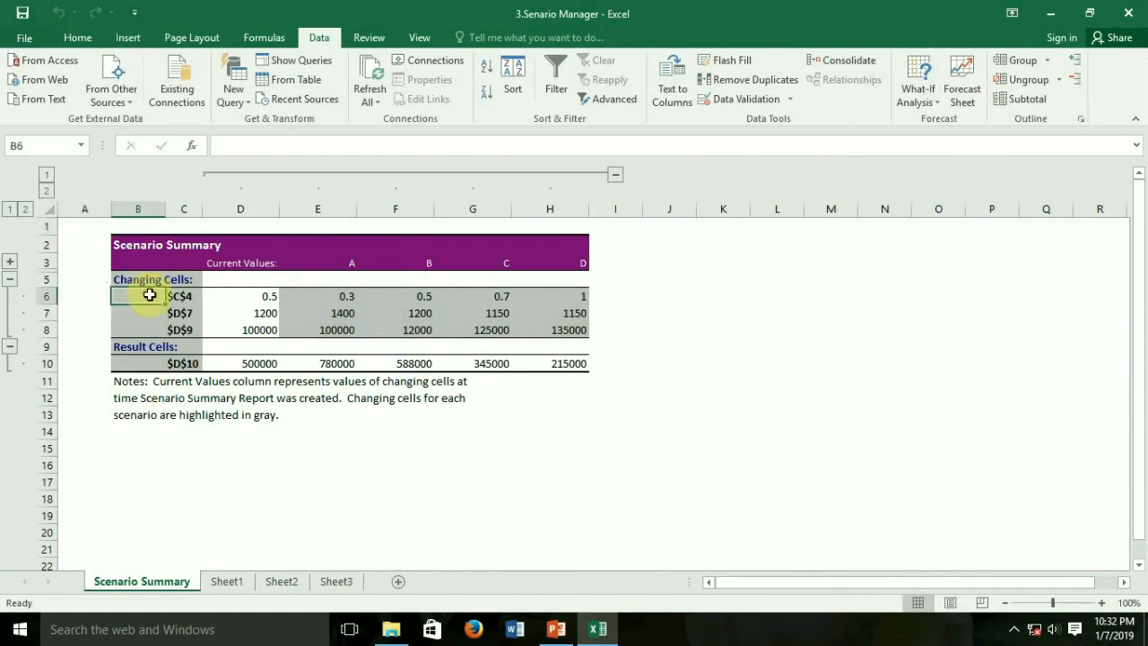
pyautogui.click(176, 296)
pyautogui.click(178, 313)
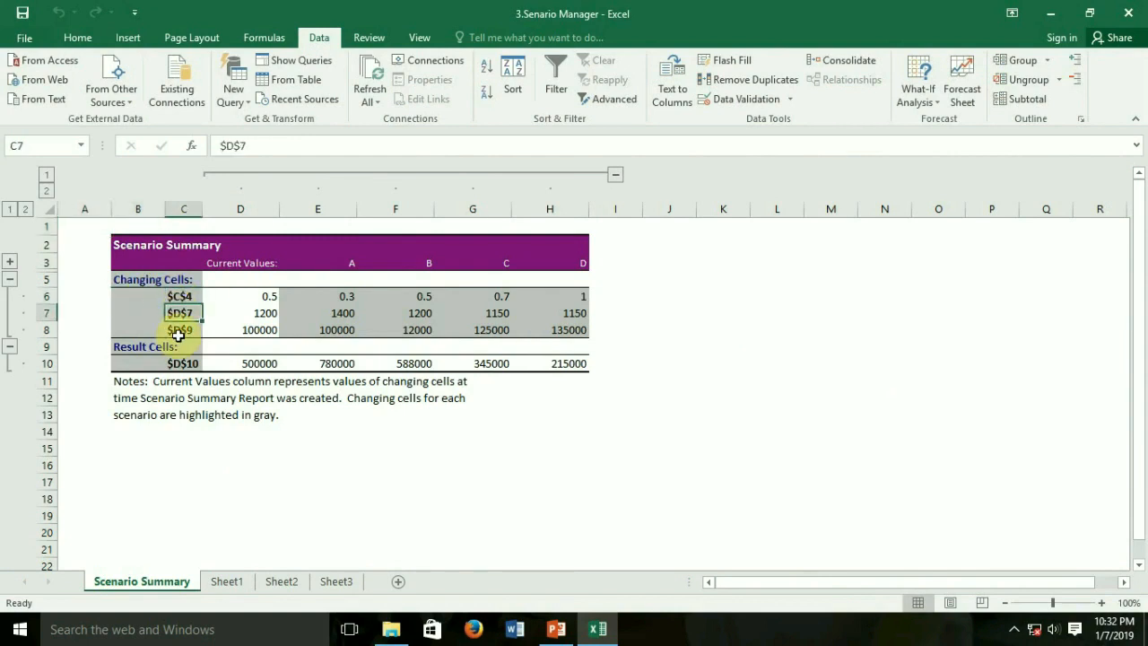
pyautogui.click(179, 333)
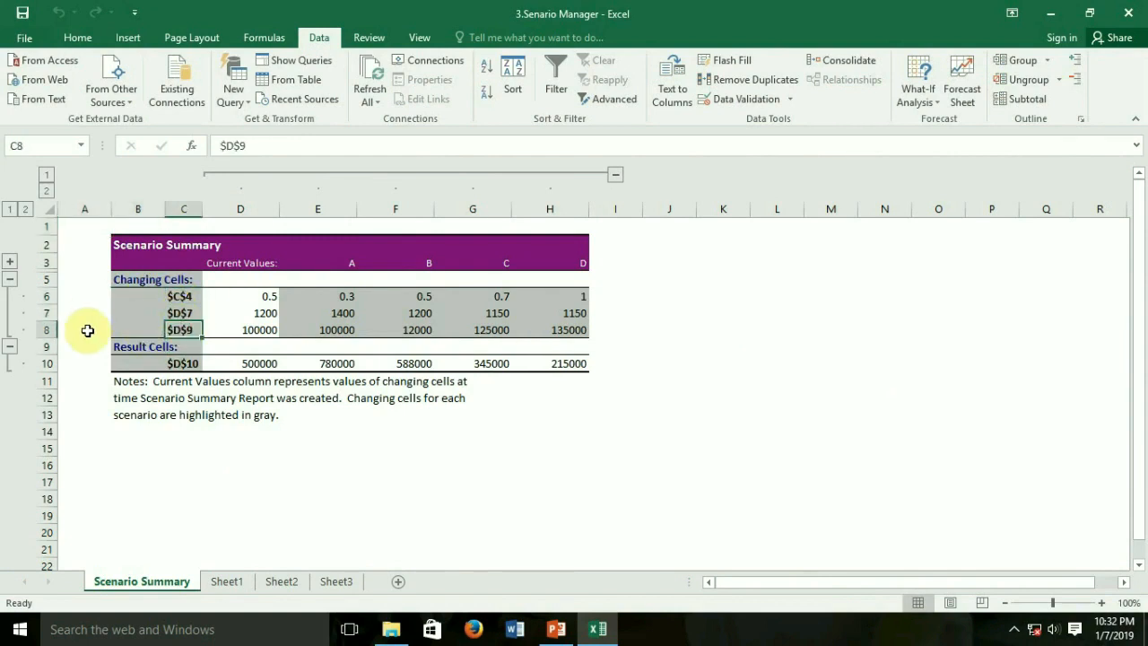
pyautogui.click(152, 292)
pyautogui.press('Right')
pyautogui.hotkey('shift', 'Down')
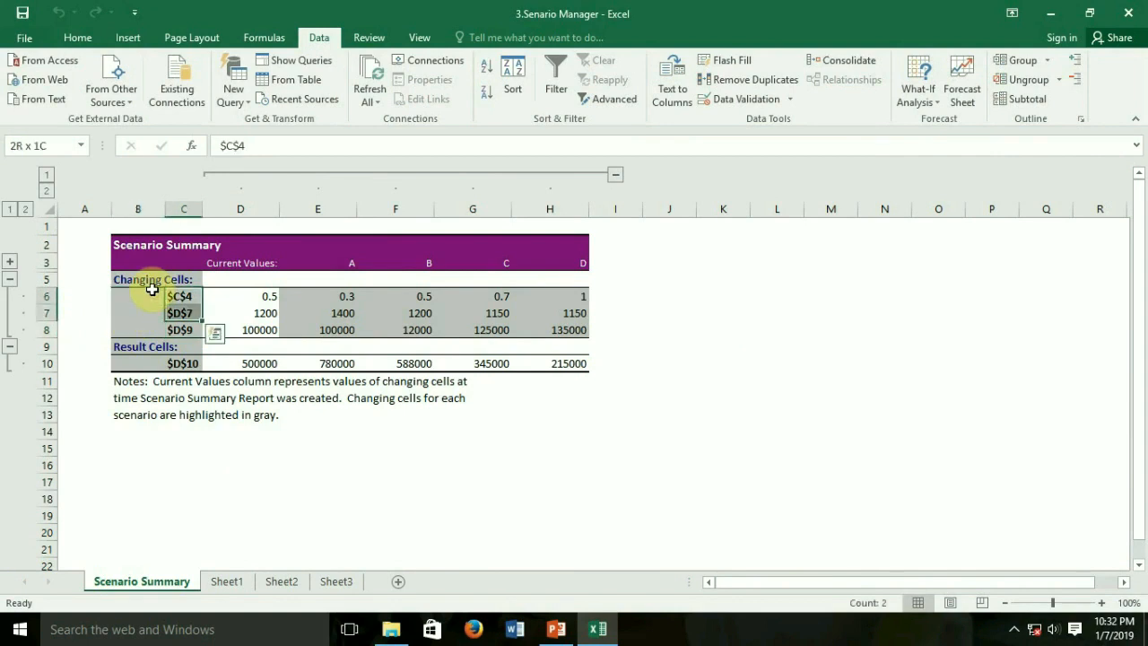
pyautogui.hotkey('shift', 'Down')
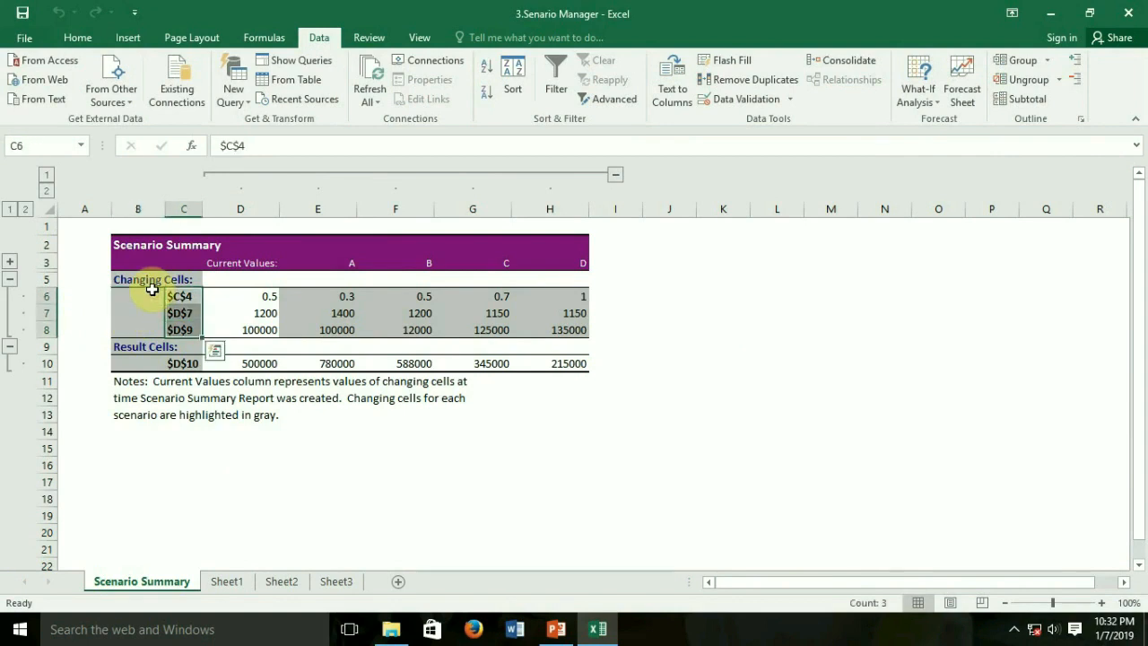
pyautogui.press('Right')
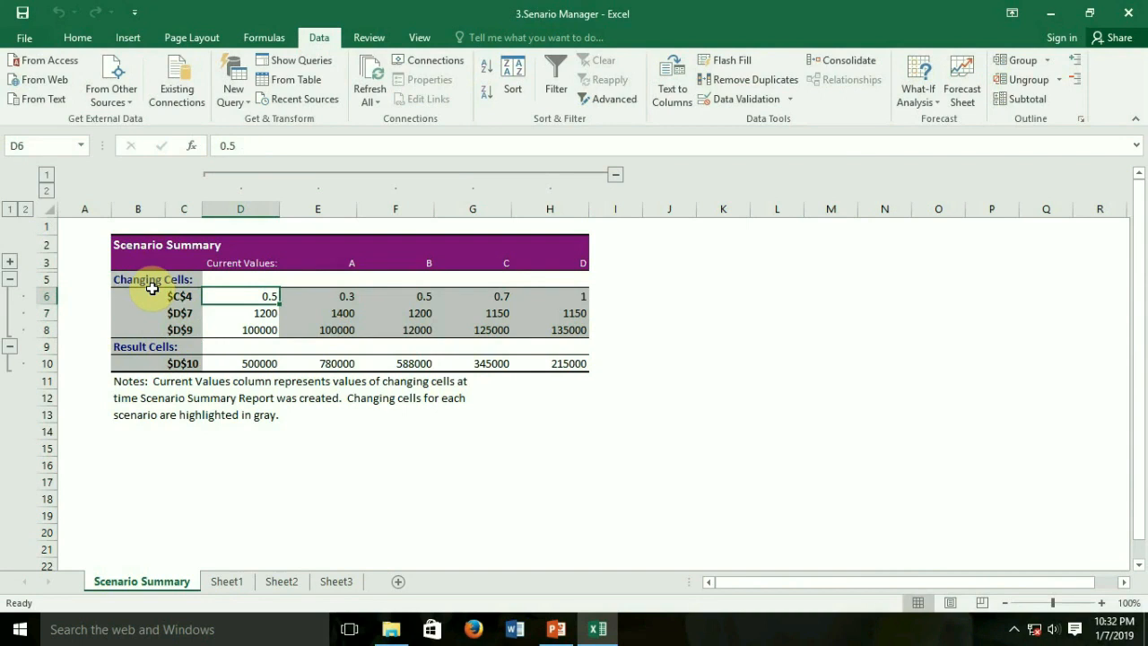
pyautogui.press('Down')
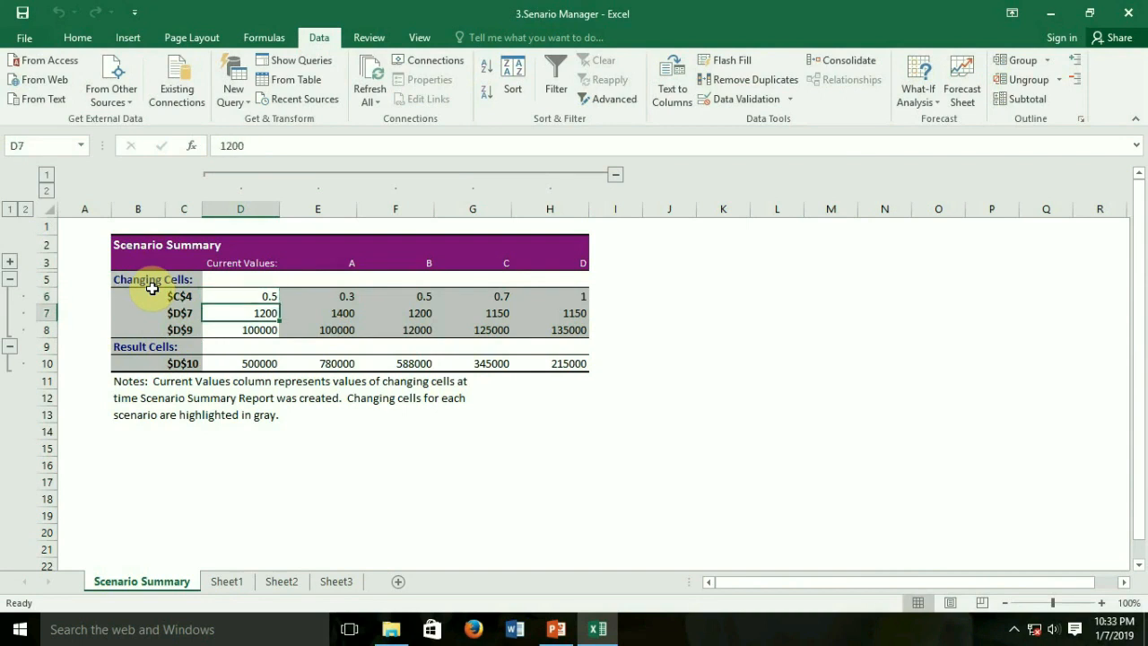
pyautogui.press('Down')
# Examine the changing cell values listed for scenarios A to D in the summary report
pyautogui.press('Right')
pyautogui.press('Up')
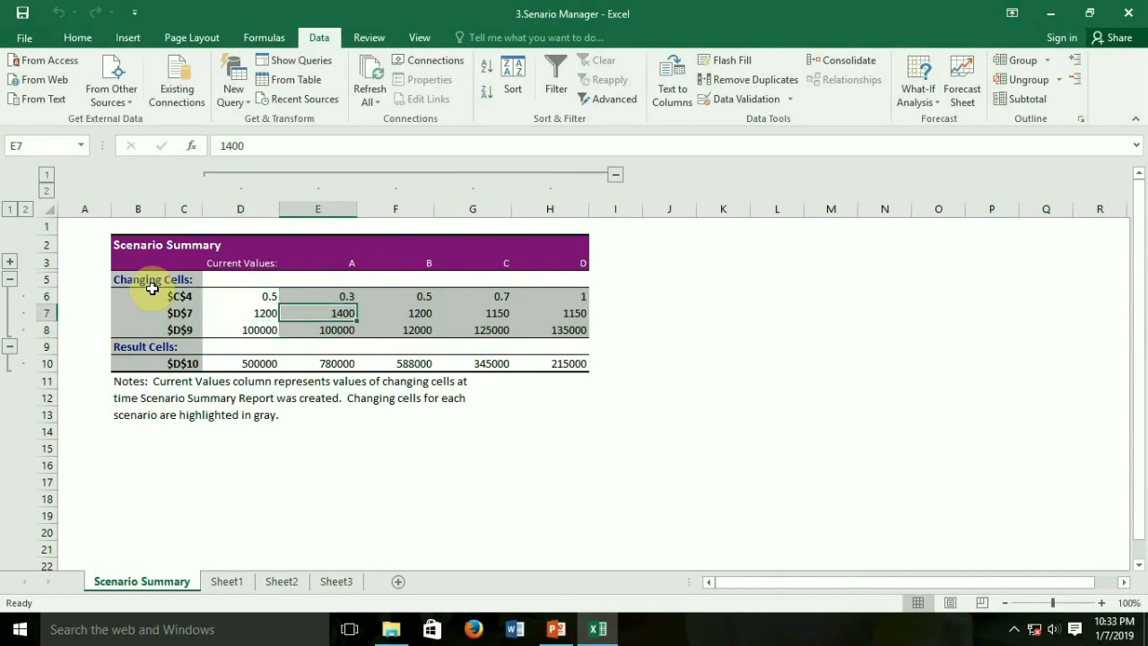
pyautogui.press('Up')
pyautogui.hotkey('shift', 'Right')
pyautogui.hotkey('shift', 'Right')
pyautogui.hotkey('shift', 'Right')
pyautogui.hotkey('shift', 'Right')
pyautogui.hotkey('shift', 'Down')
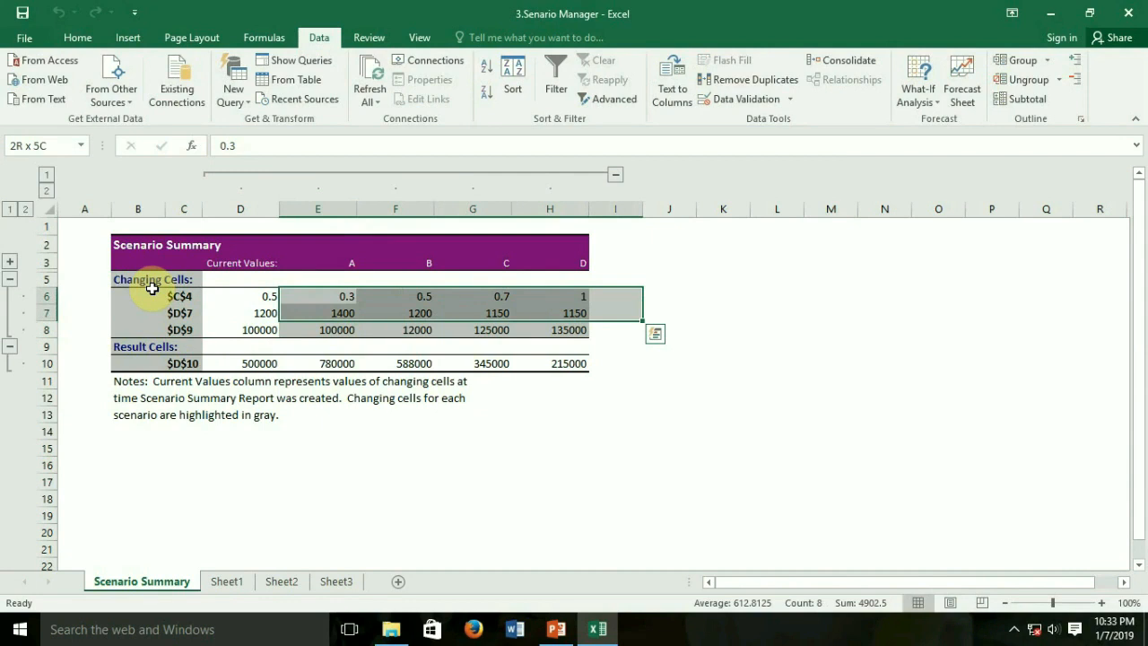
pyautogui.hotkey('shift', 'Down')
pyautogui.hotkey('shift', 'Left')
pyautogui.press('Down')
pyautogui.press('Down')
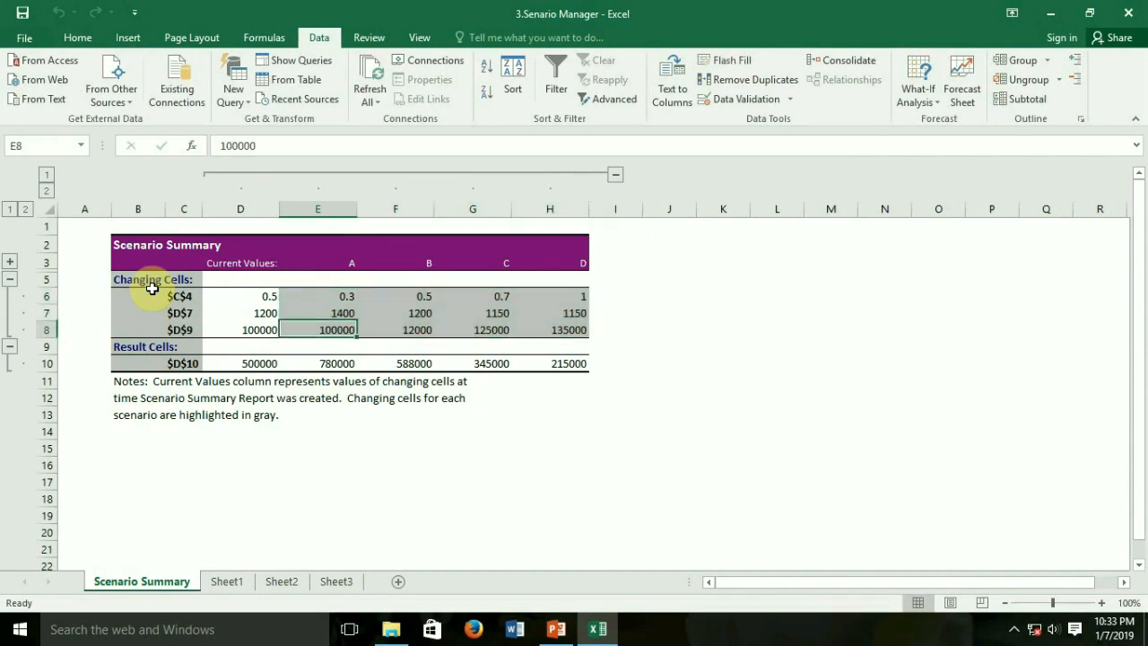
# Compare the total profit result of D10 across the current values and all four scenarios in row 10
pyautogui.press('Down')
pyautogui.press('Left')
pyautogui.press('Down')
pyautogui.press('Left')
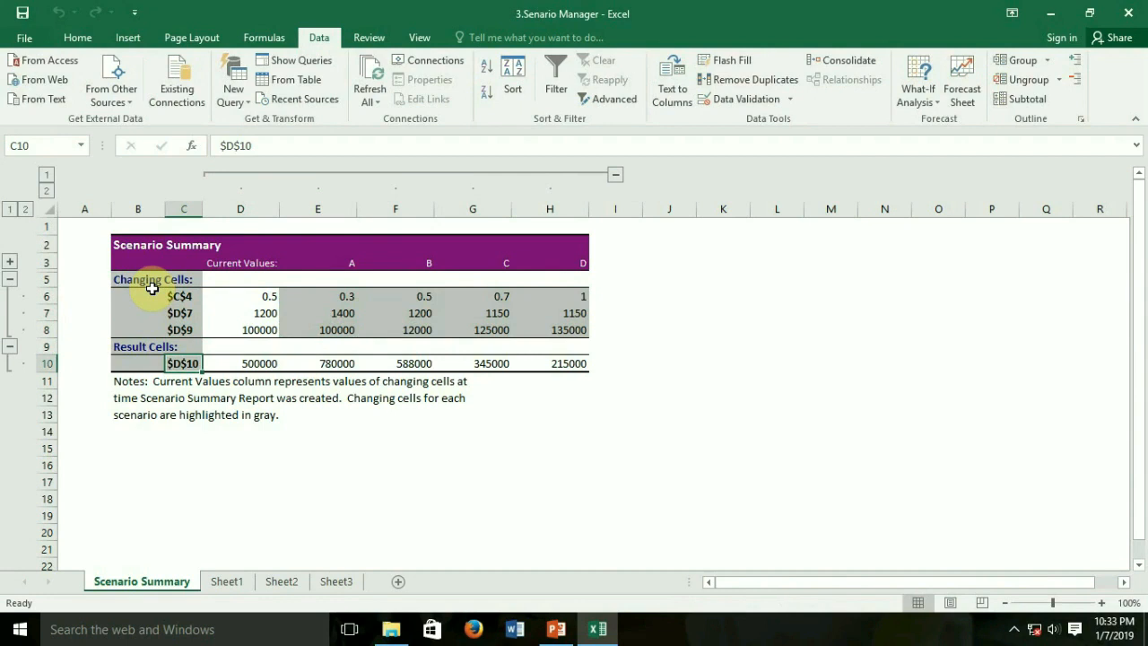
pyautogui.hotkey('shift', 'Right')
pyautogui.hotkey('shift', 'Right')
pyautogui.hotkey('shift', 'Right')
pyautogui.hotkey('shift', 'Right')
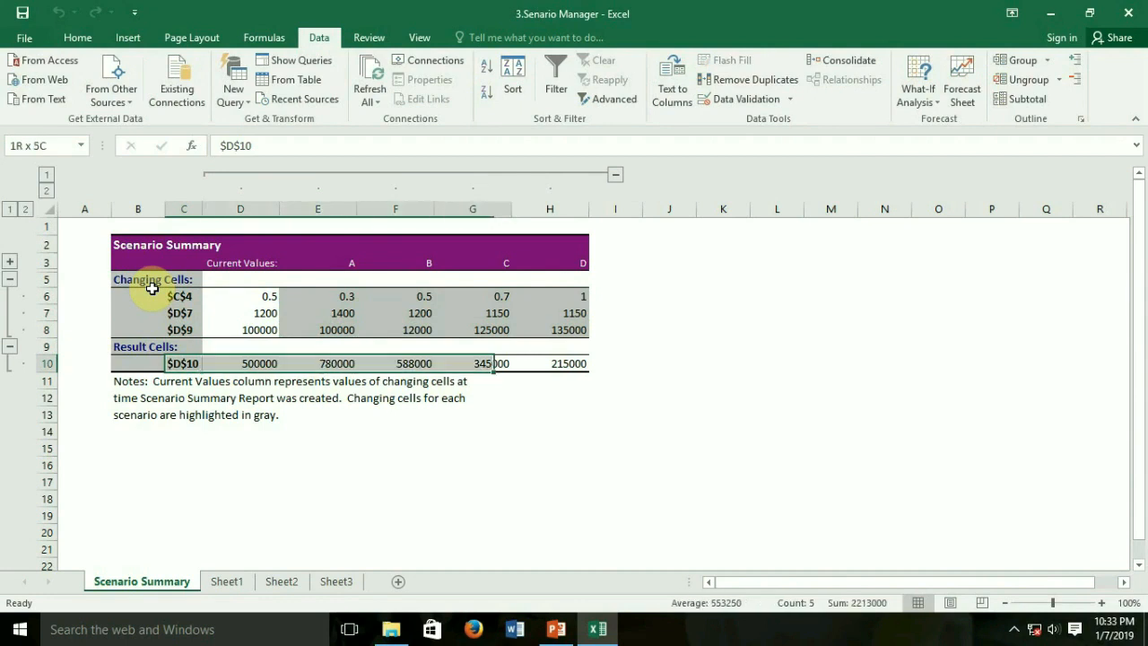
pyautogui.hotkey('shift', 'Right')
pyautogui.hotkey('shift', 'Right')
pyautogui.hotkey('shift', 'Left')
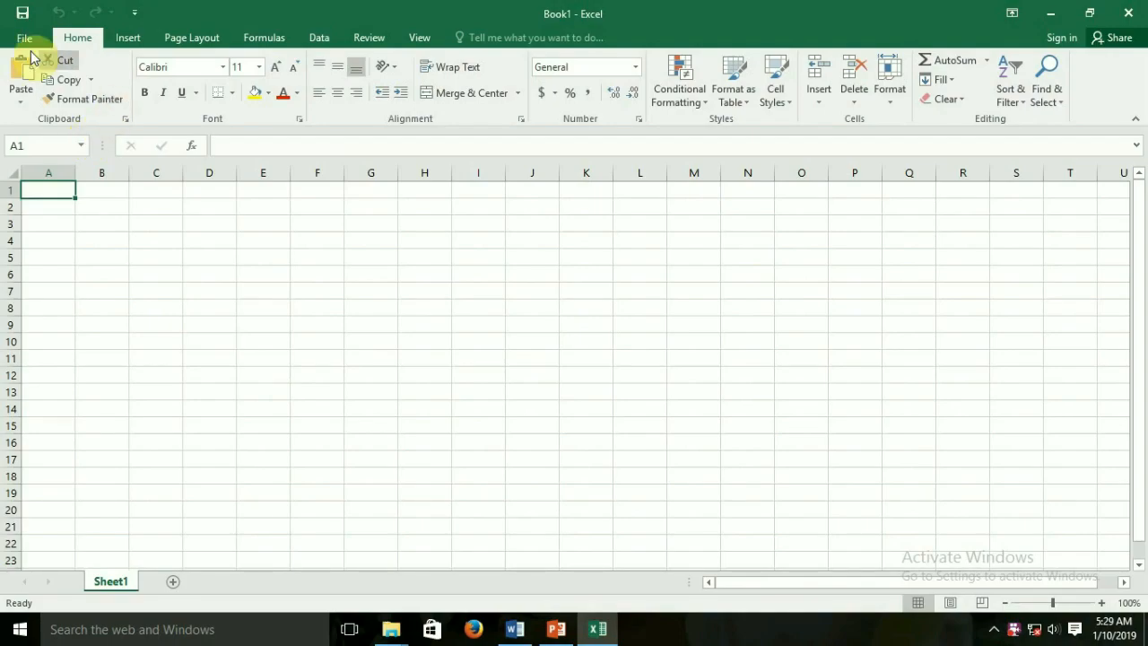
# Enable the Solver Add-in through the Excel Add-ins manager in the program options
pyautogui.click(21, 36)
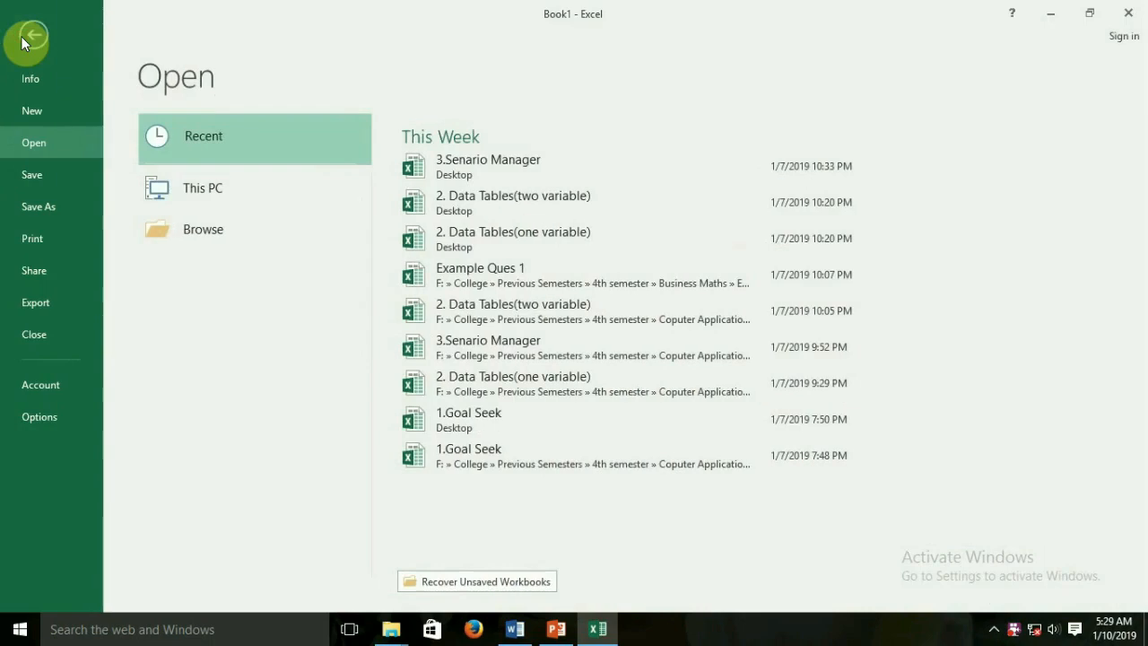
pyautogui.click(76, 417)
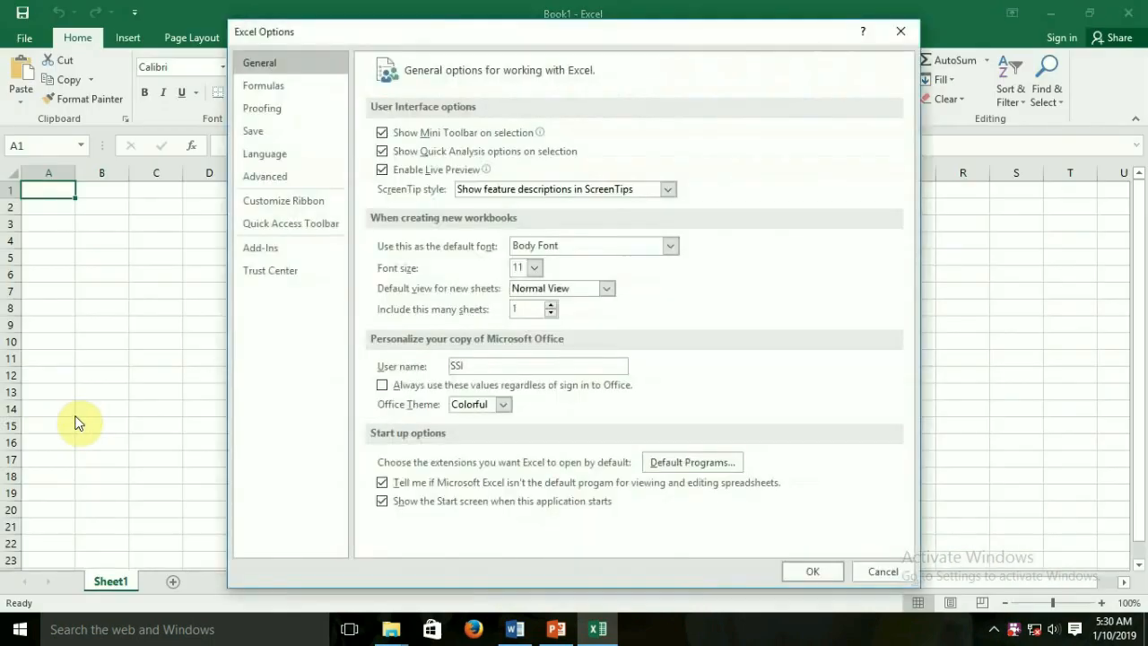
pyautogui.click(266, 259)
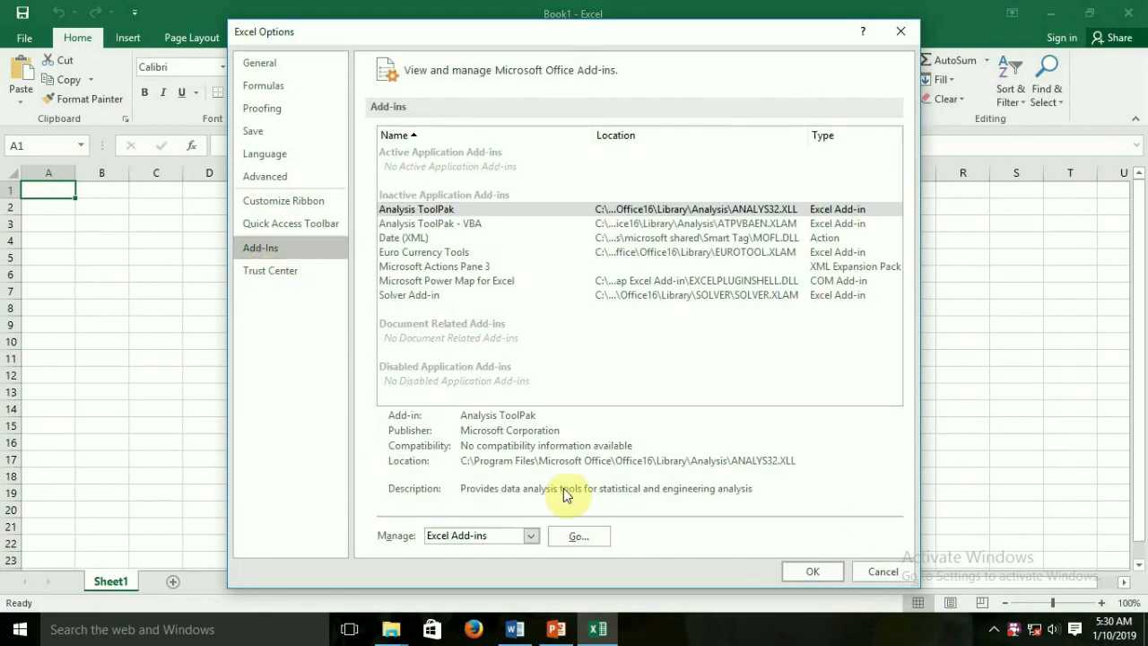
pyautogui.click(538, 537)
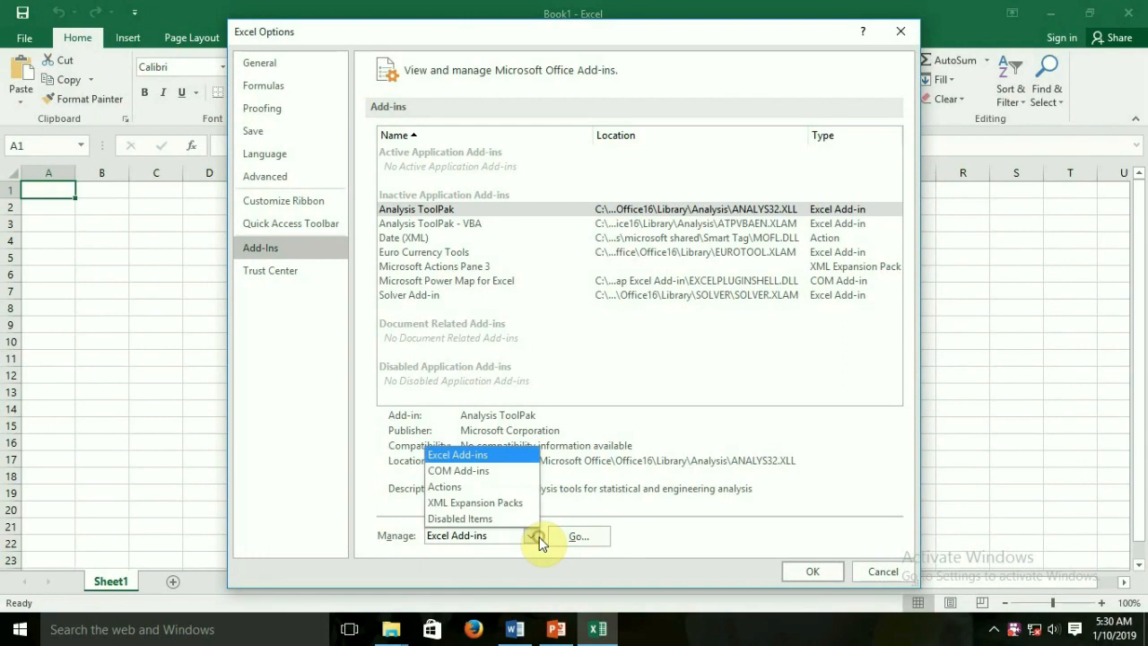
pyautogui.click(498, 456)
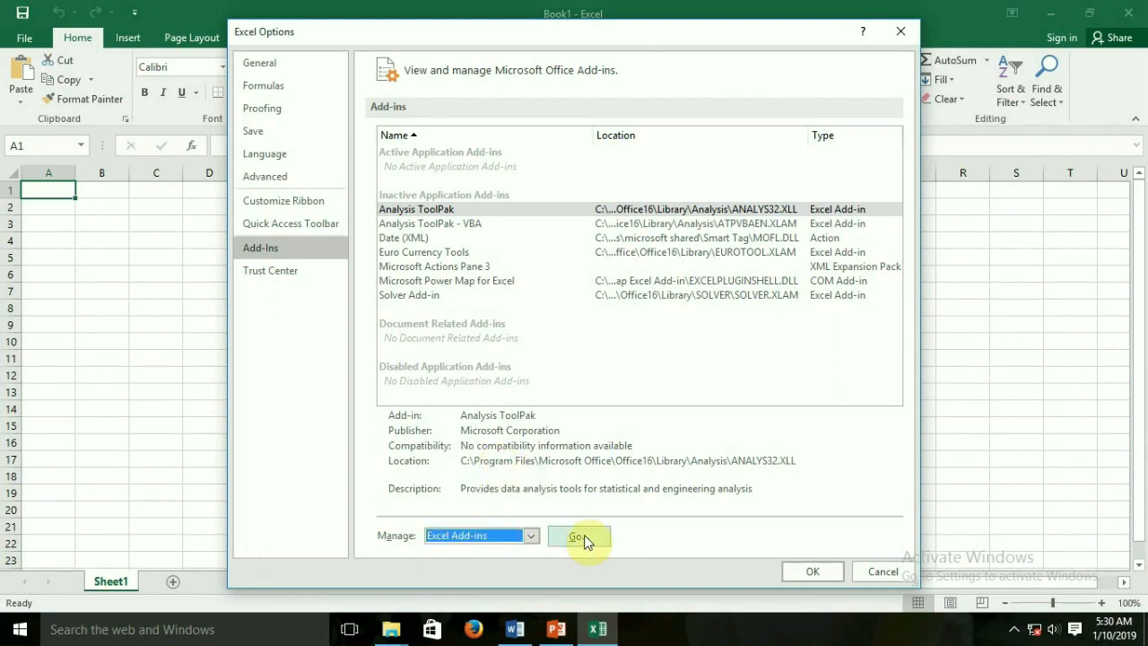
pyautogui.click(584, 536)
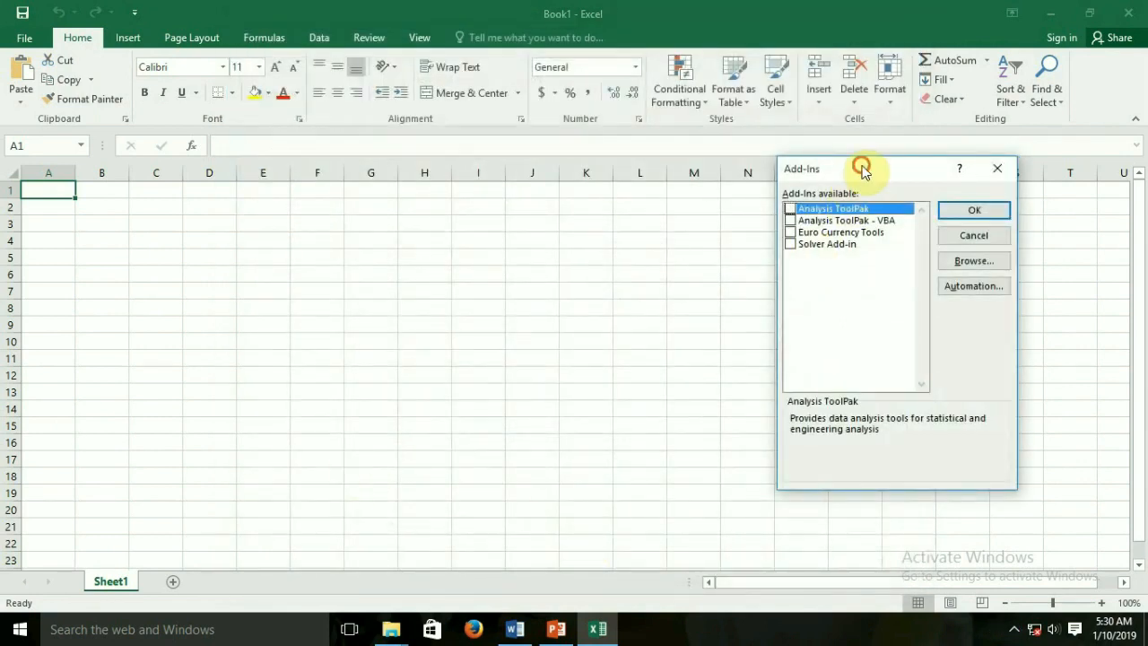
pyautogui.moveTo(861, 168); pyautogui.dragTo(321, 171)
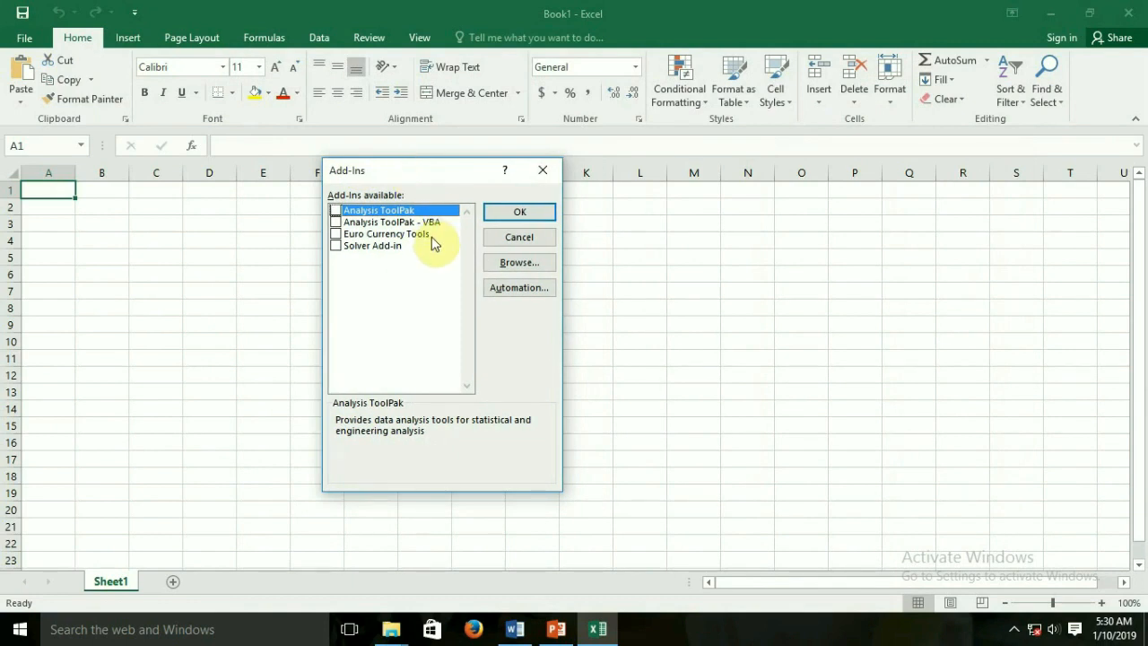
pyautogui.click(337, 245)
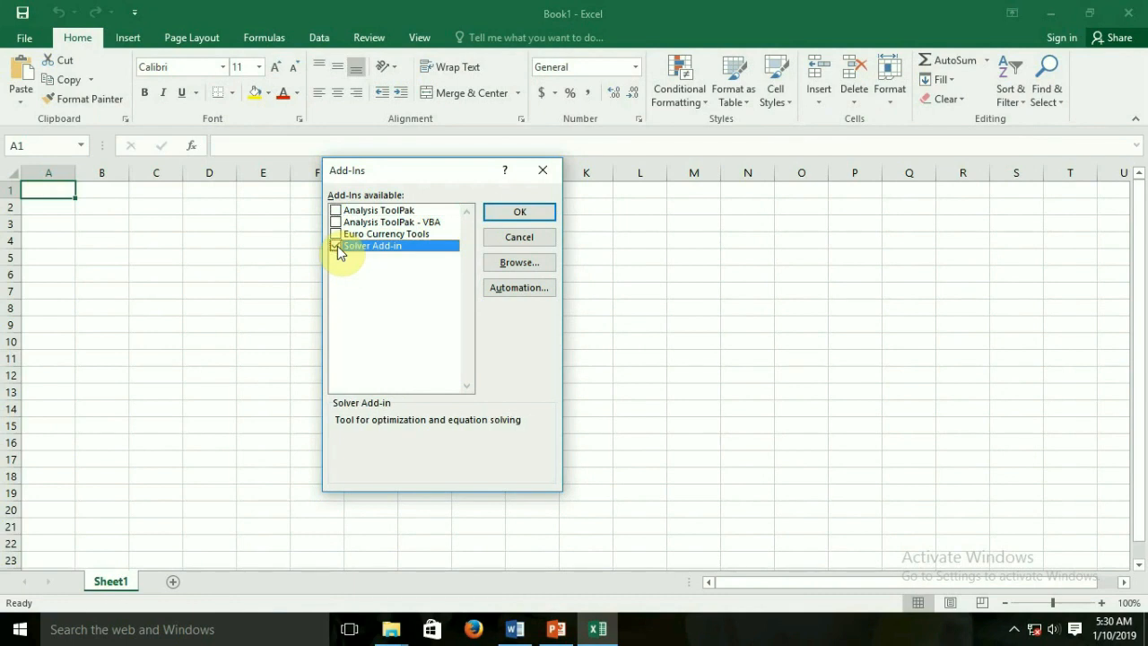
pyautogui.click(520, 213)
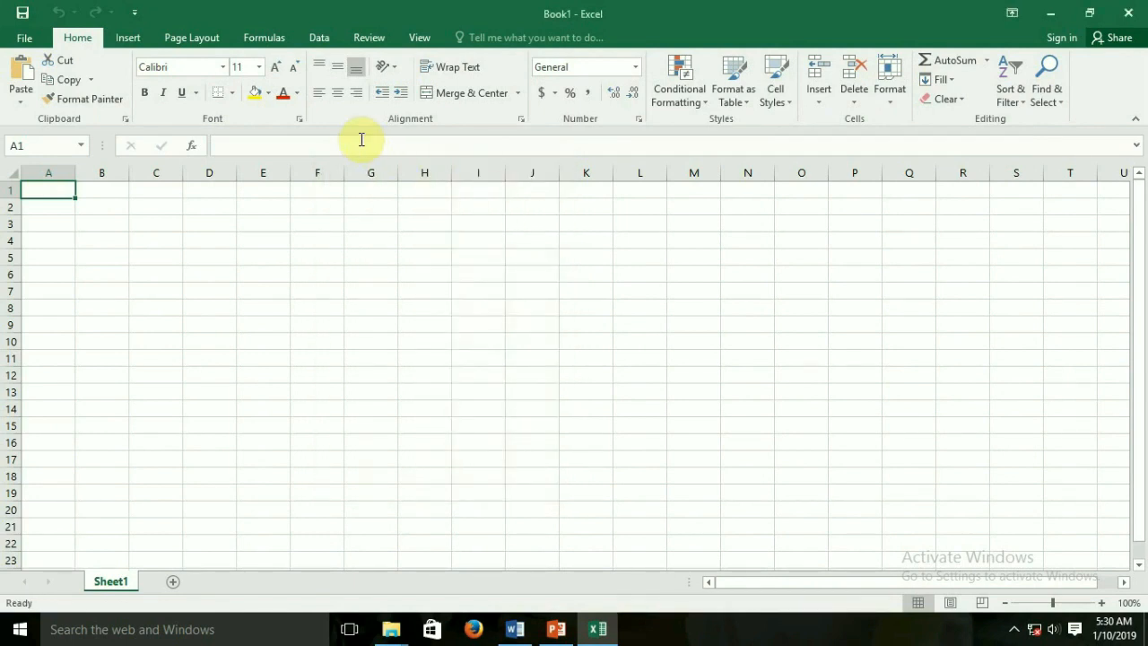
pyautogui.click(321, 43)
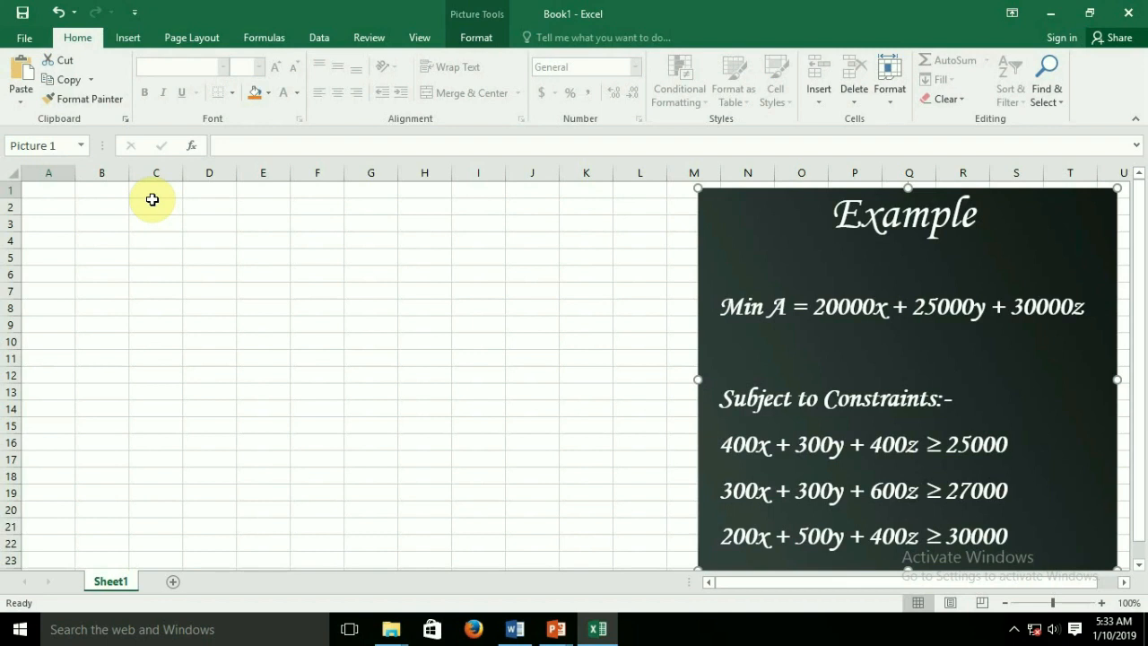
# Enter the variable headings x, y and z in cells C1 to E1
pyautogui.click(166, 190)
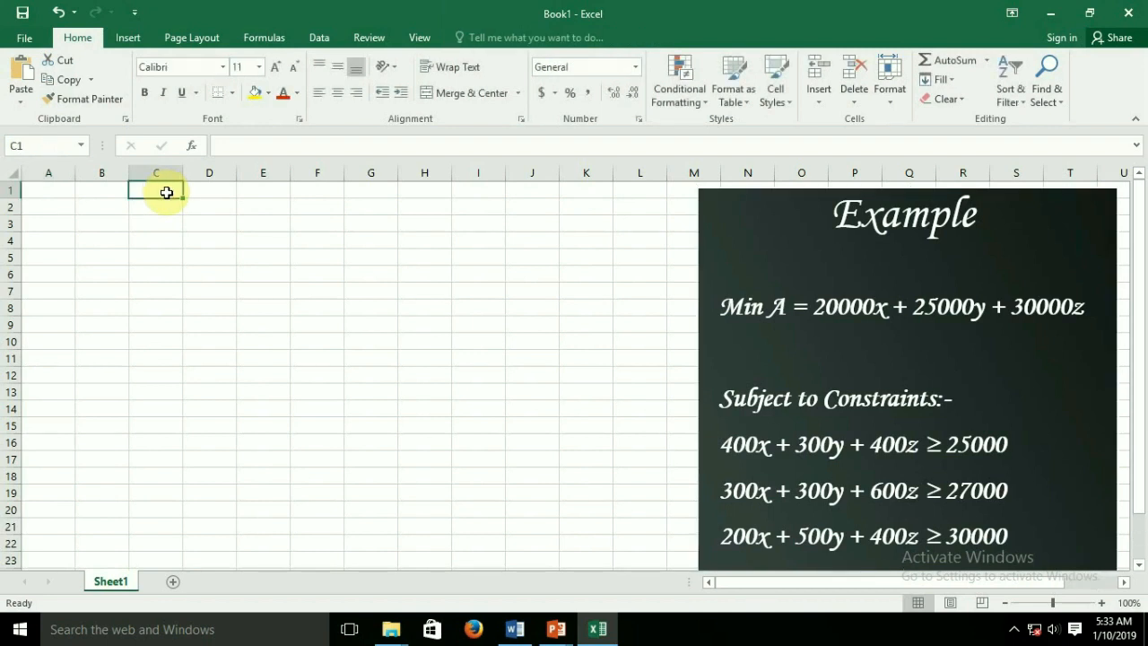
pyautogui.write('x')
pyautogui.press('Tab')
pyautogui.write('y')
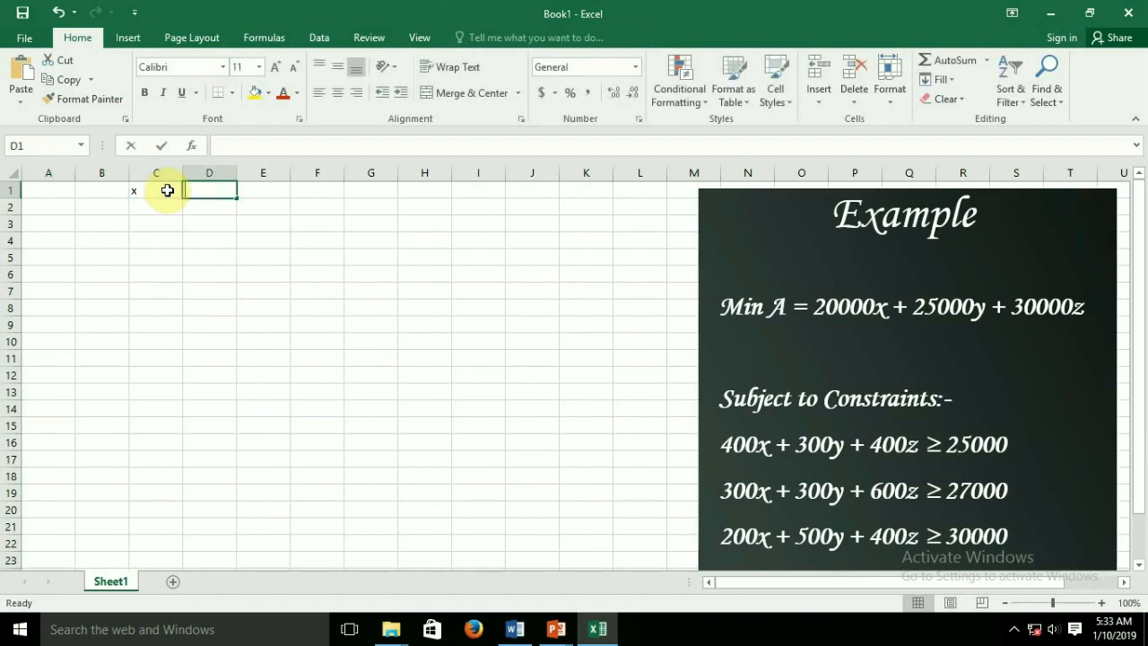
pyautogui.press('Tab')
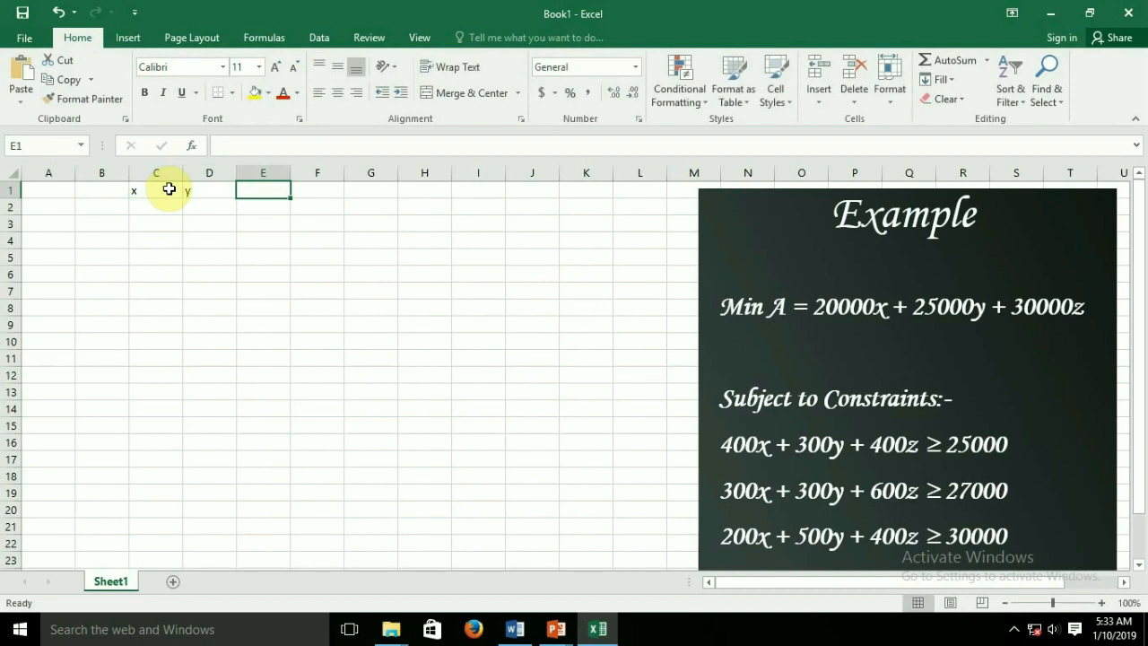
pyautogui.write('z')
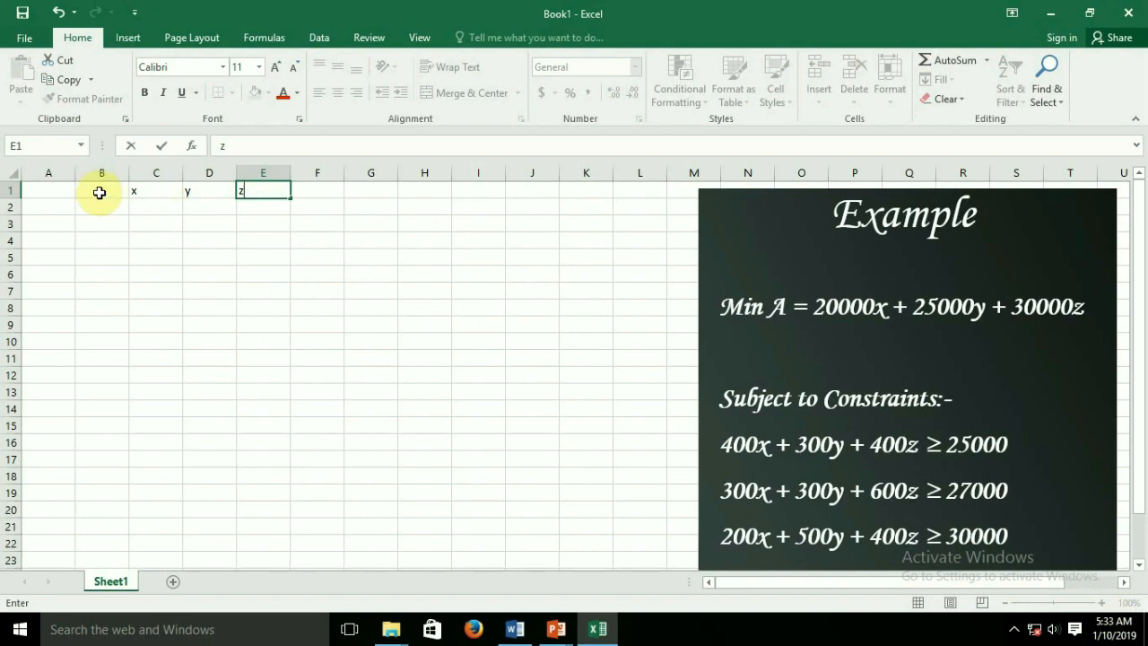
# Label the objective row with Objective in A2 and Min in B2
pyautogui.click(68, 205)
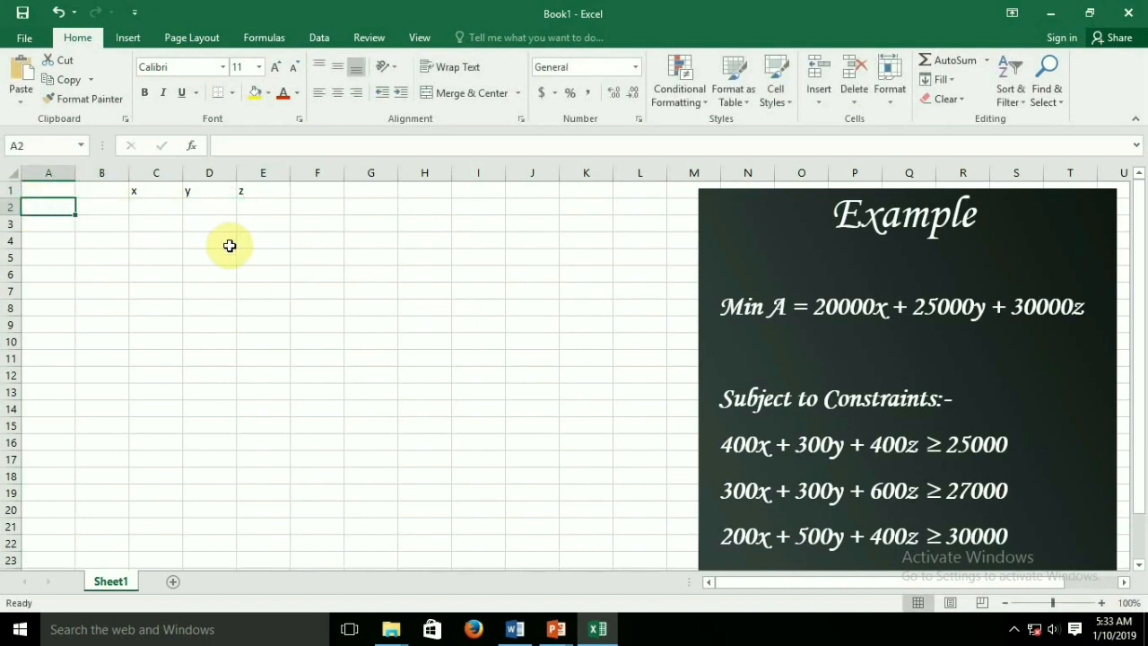
pyautogui.write('Ob')
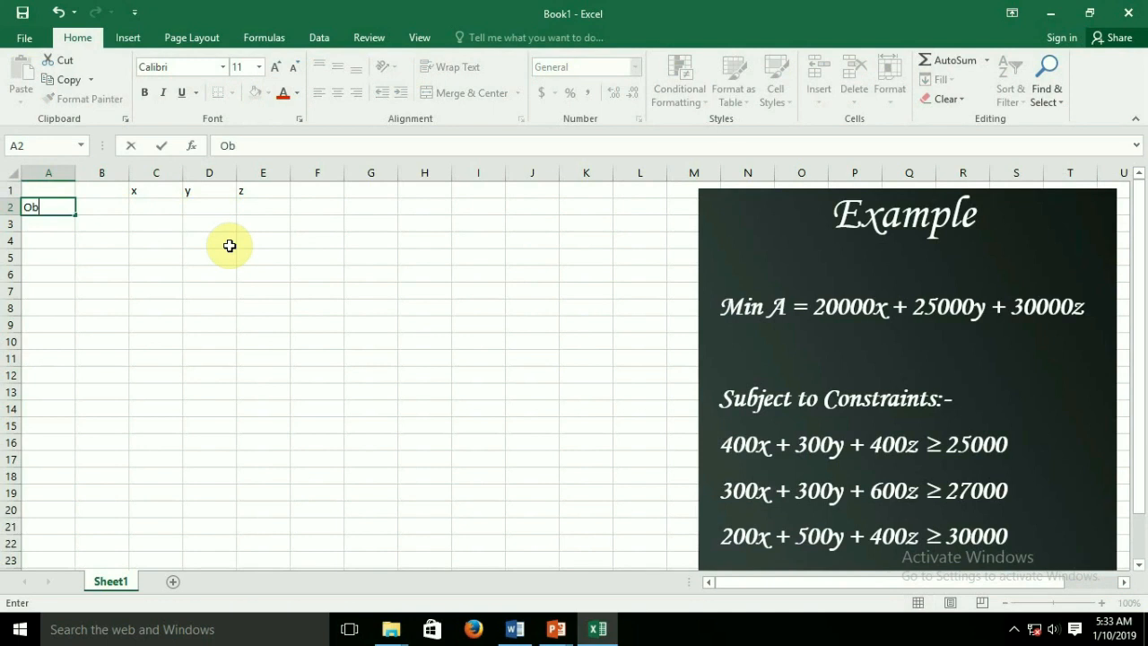
pyautogui.write('jective')
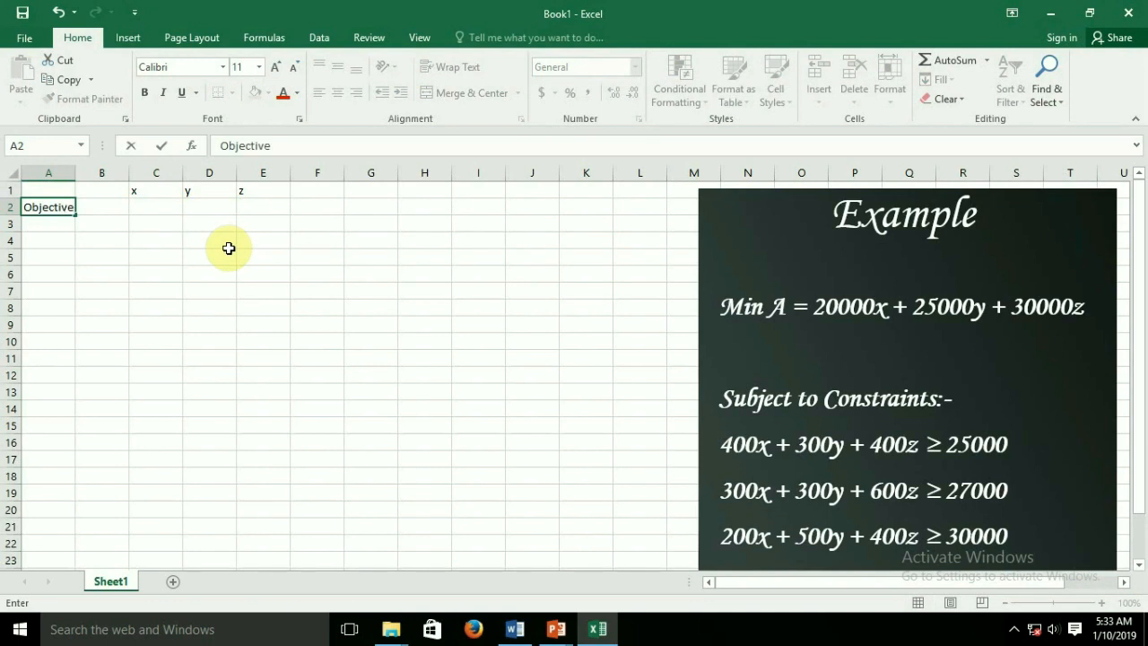
pyautogui.press('Tab')
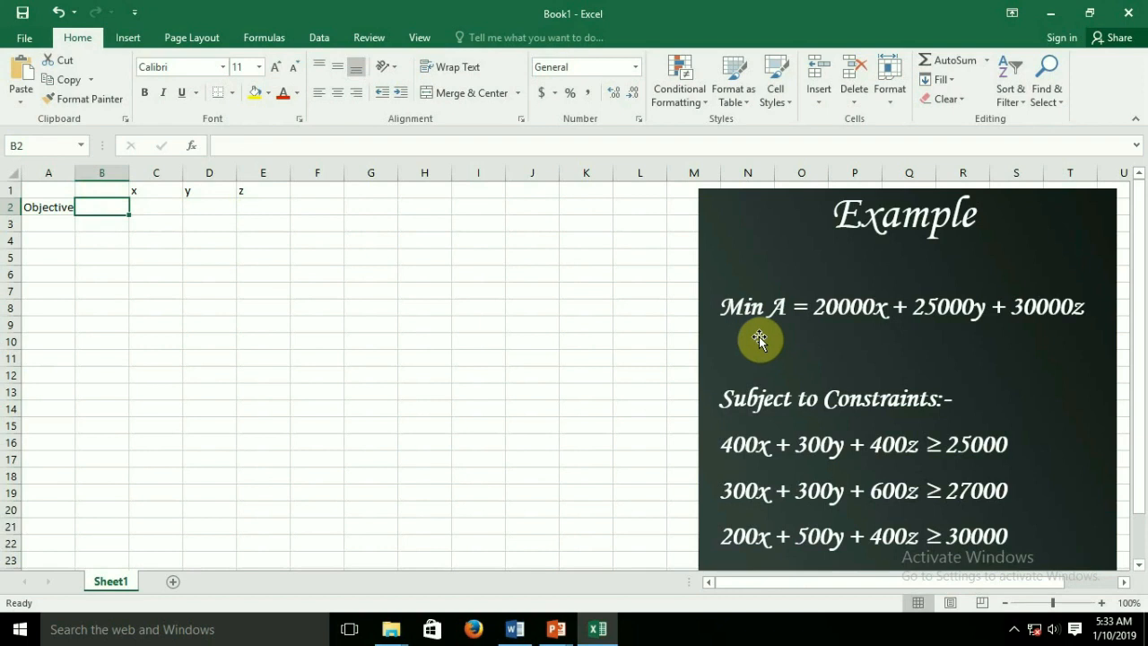
pyautogui.write('Mini')
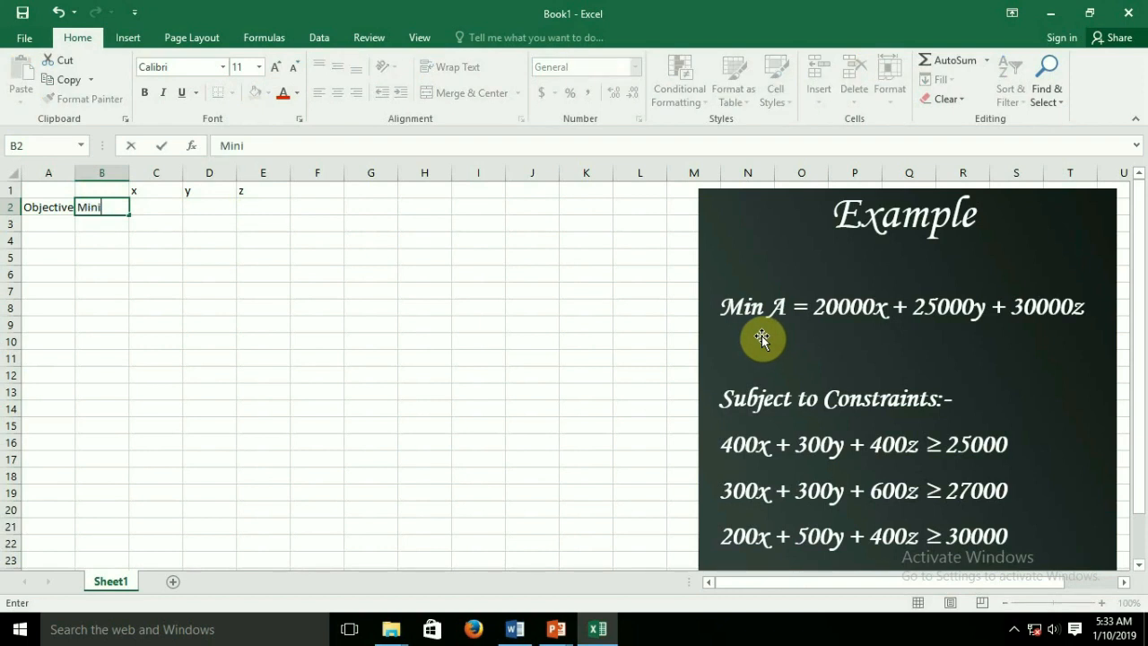
pyautogui.press('BackSpace')
pyautogui.press('Tab')
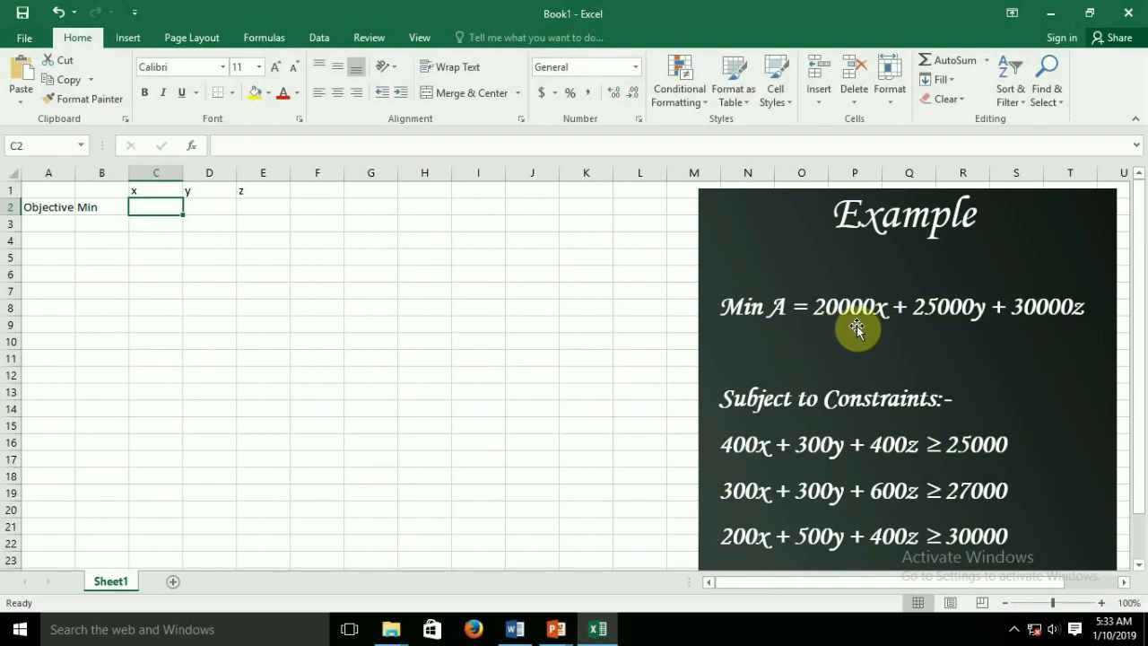
# Enter the objective function coefficients 20000, 25000 and 30000 in cells C2 to E2
pyautogui.write('200')
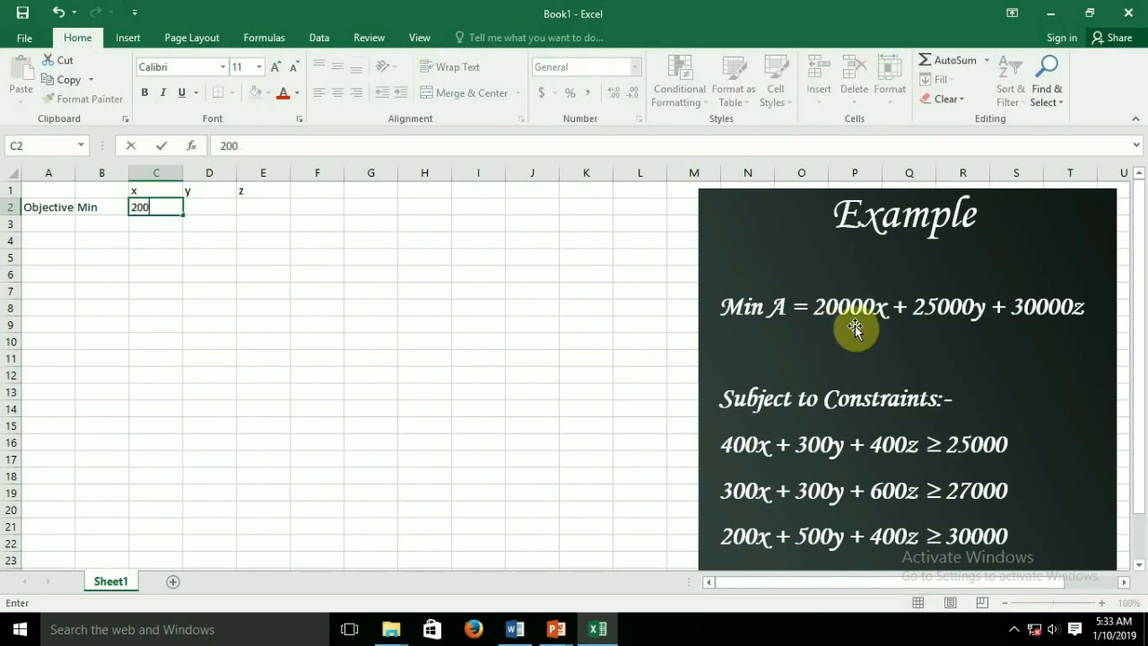
pyautogui.write('00')
pyautogui.press('Tab')
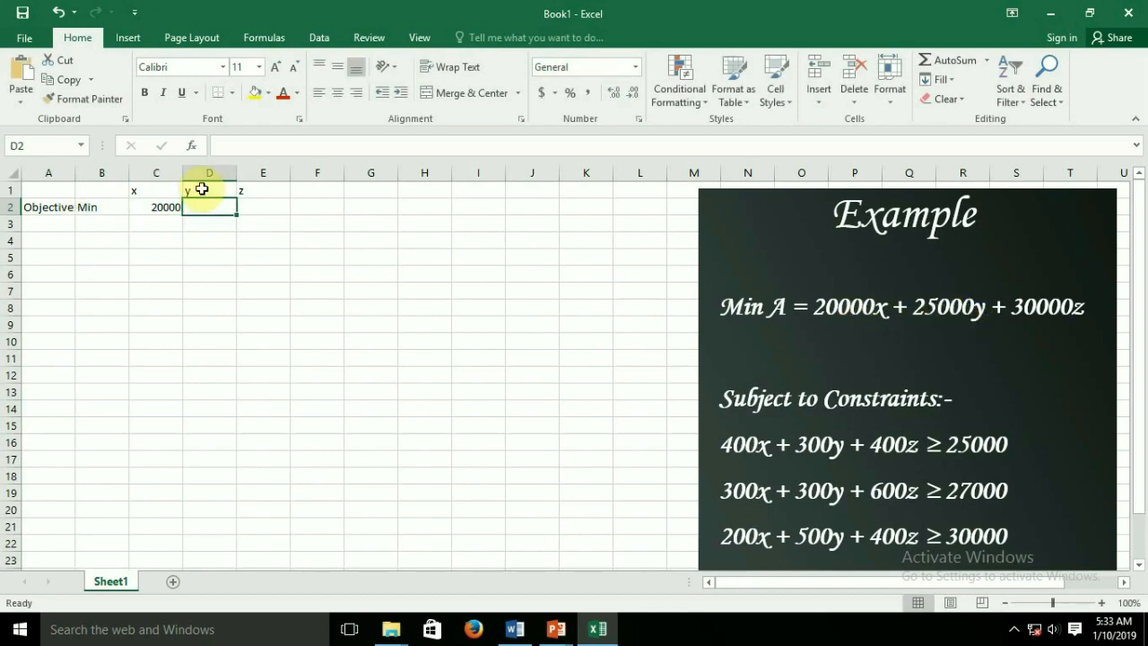
pyautogui.write('25')
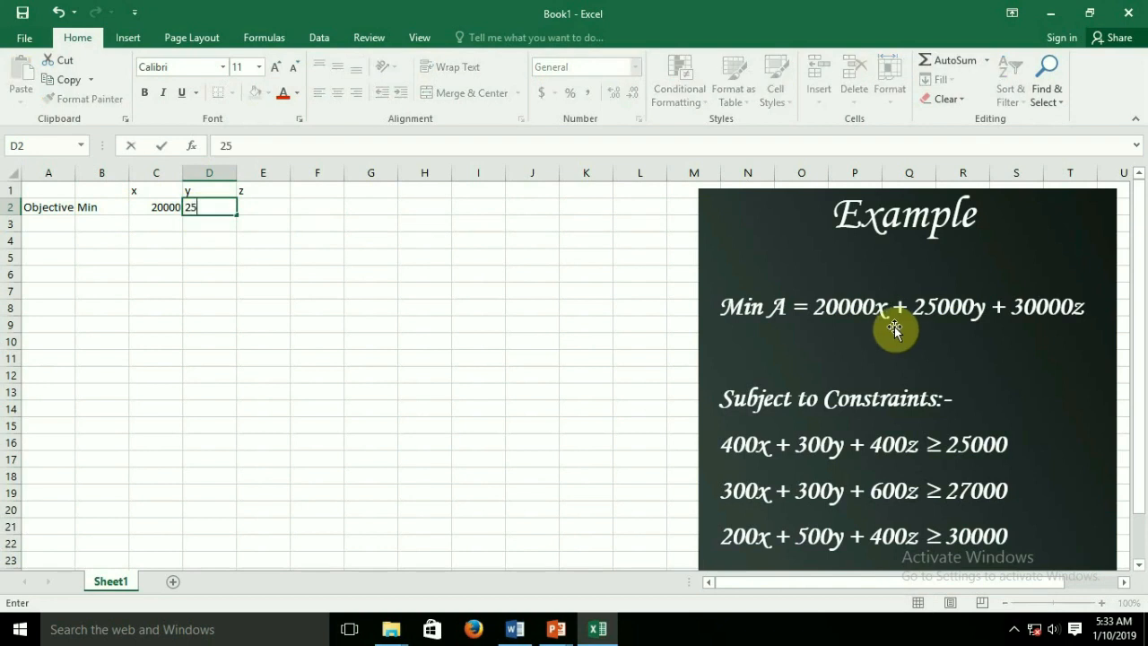
pyautogui.write('000')
pyautogui.press('Tab')
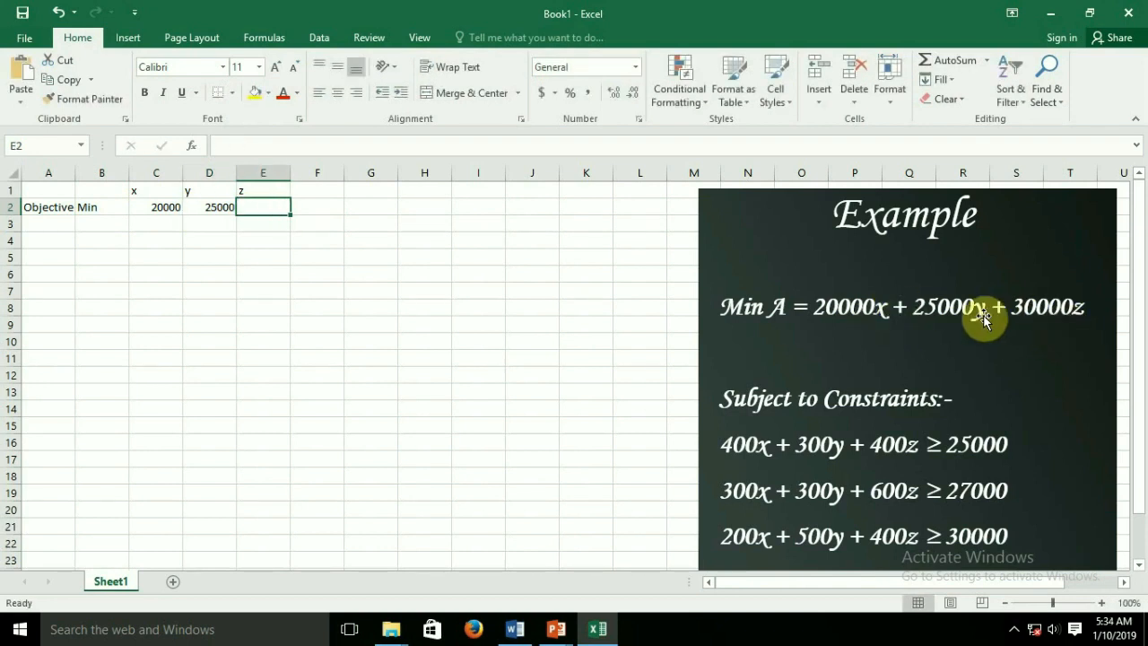
pyautogui.write('300')
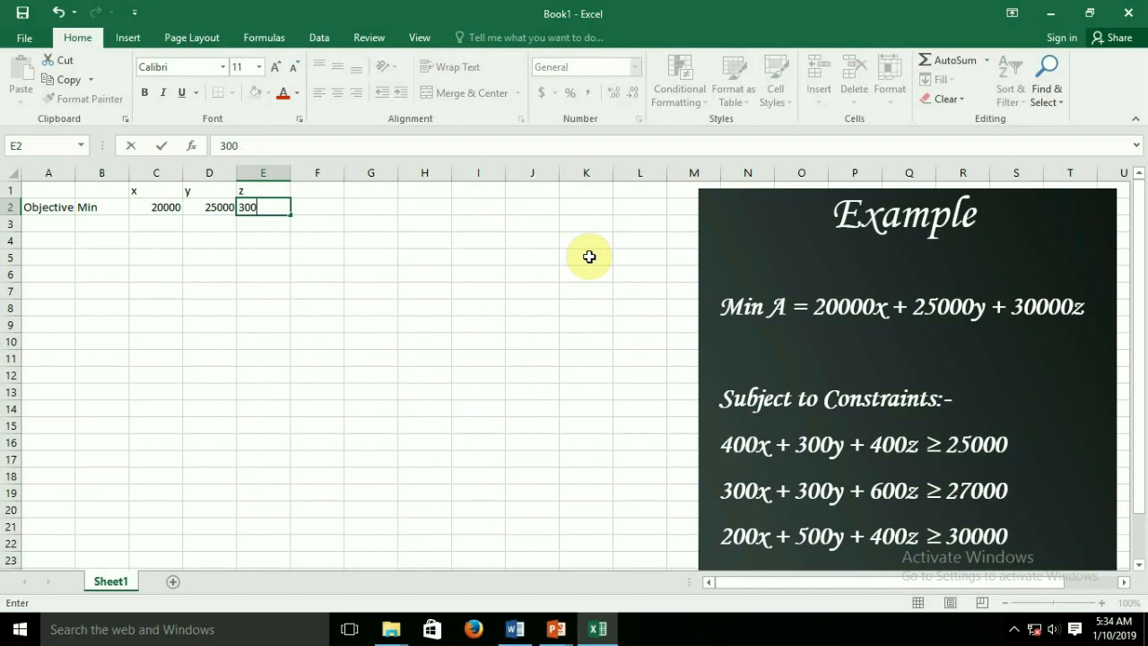
pyautogui.write('0')
pyautogui.press('Tab')
pyautogui.press('Left')
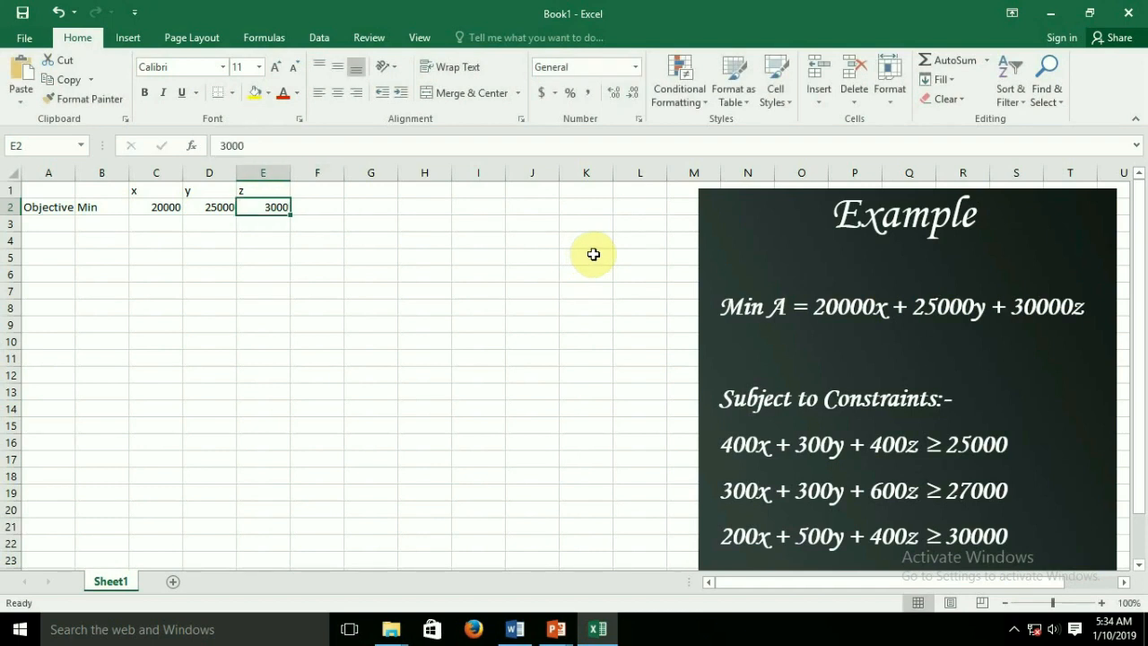
pyautogui.write('30000')
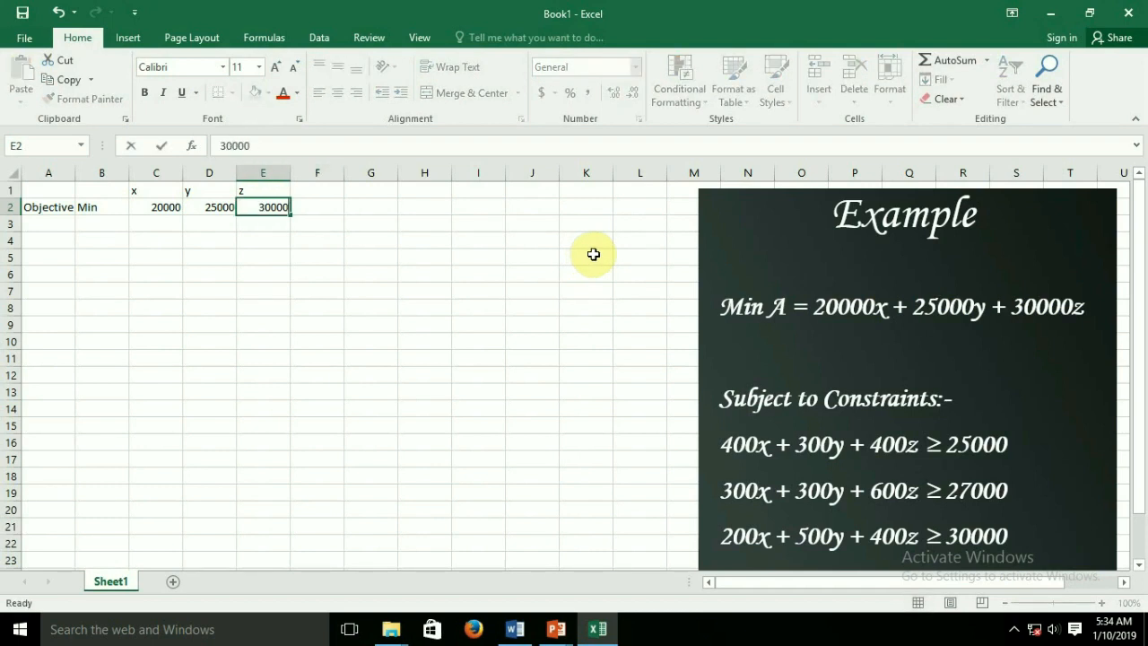
pyautogui.press('Return')
# Label the first constraint row STC in cell A3
pyautogui.press('Left')
pyautogui.press('Left')
pyautogui.press('Left')
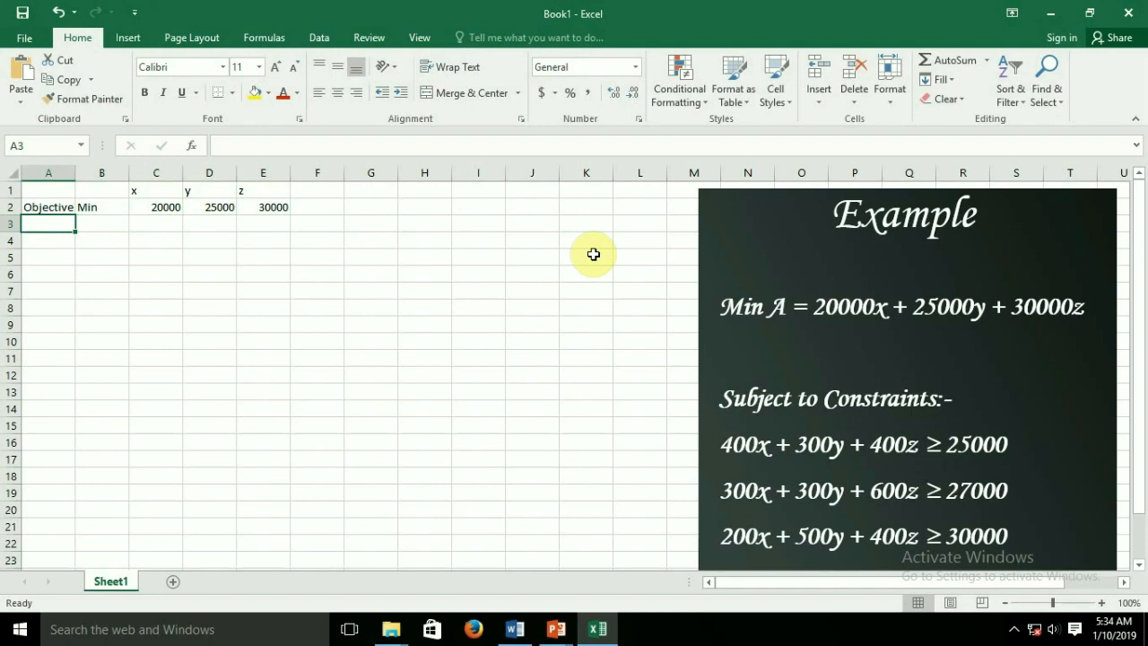
pyautogui.write('STC')
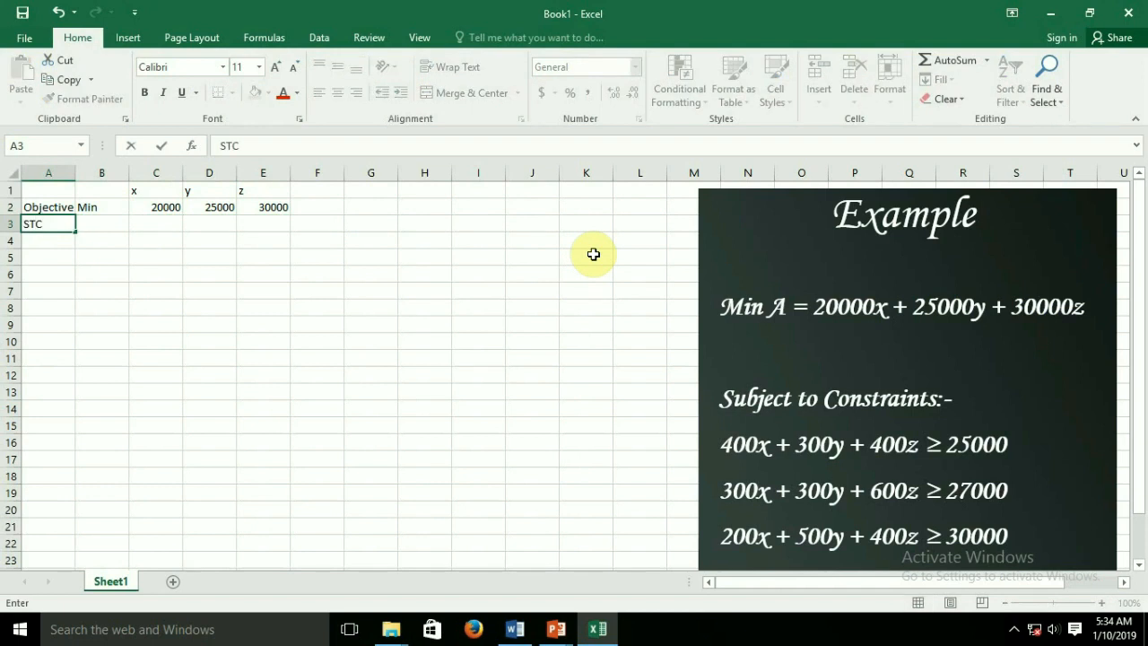
pyautogui.press('Tab')
# Enter the first constraint's coefficients 400, 300 and 400 in cells C3 to E3
pyautogui.press('Tab')
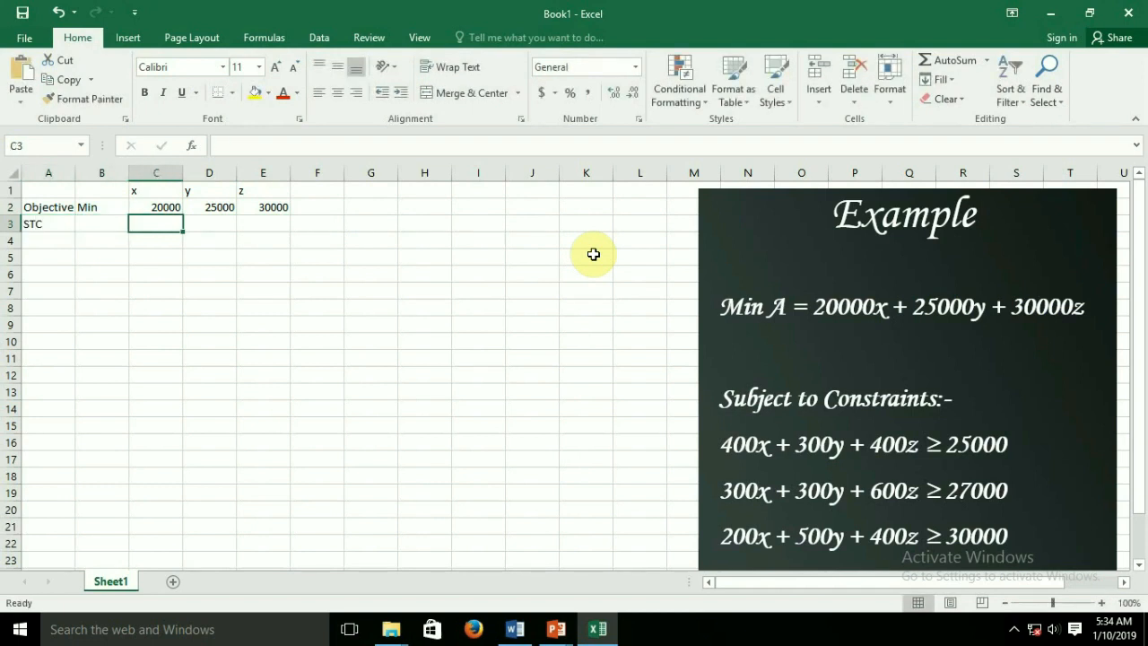
pyautogui.write('400')
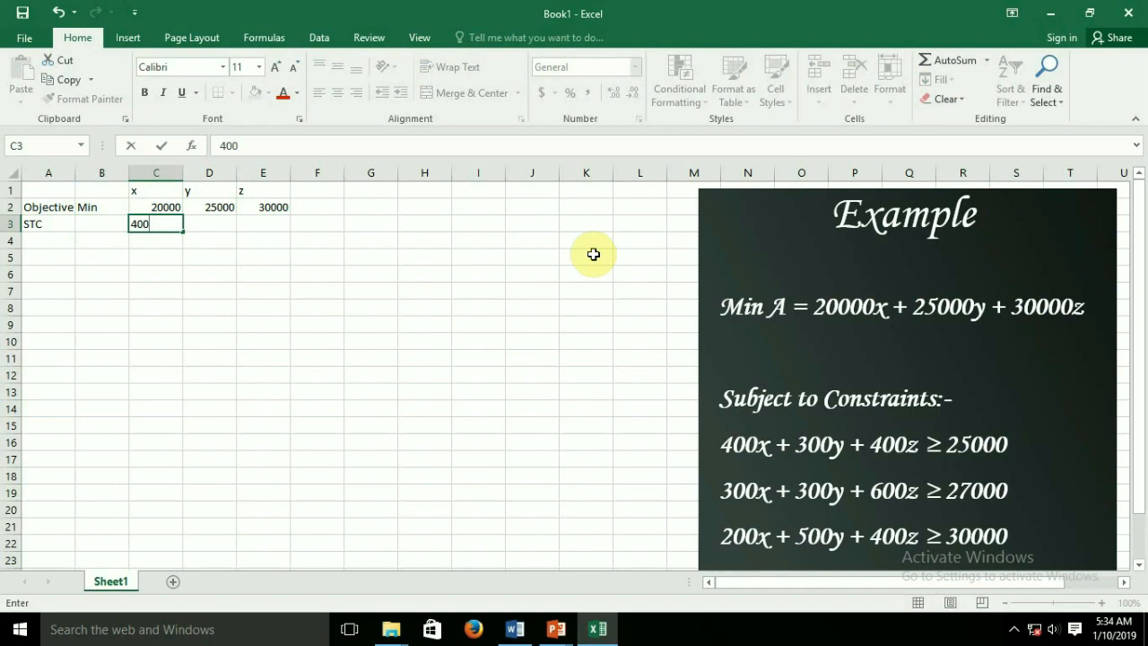
pyautogui.press('Tab')
pyautogui.press('Tab')
pyautogui.write('300')
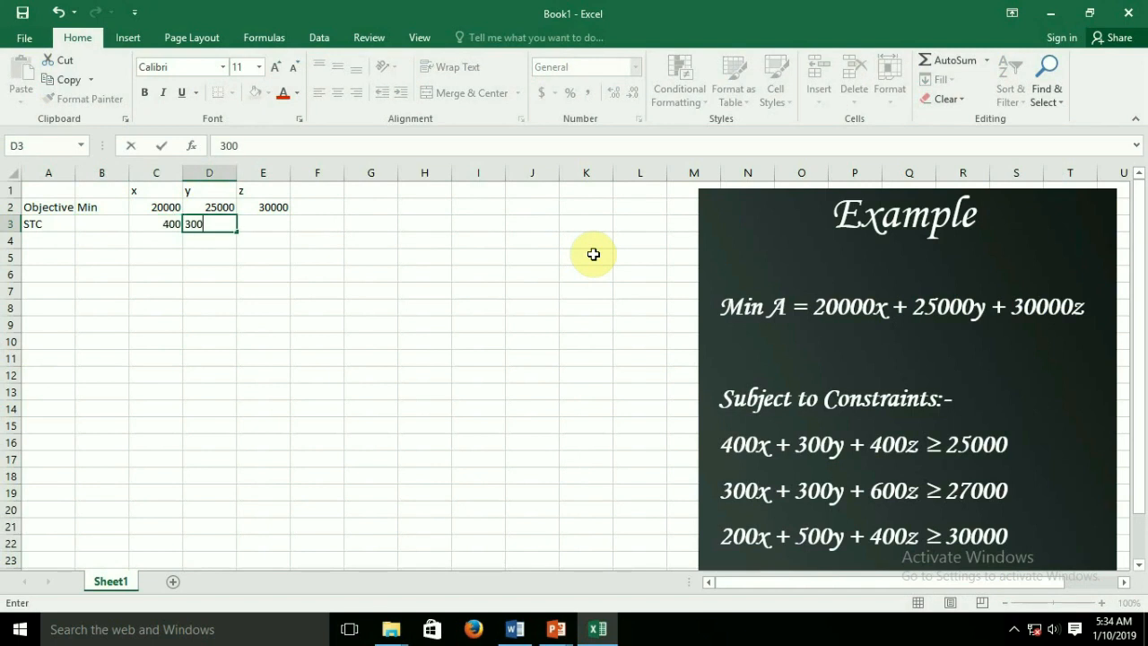
pyautogui.press('Tab')
pyautogui.write('400')
pyautogui.press('Tab')
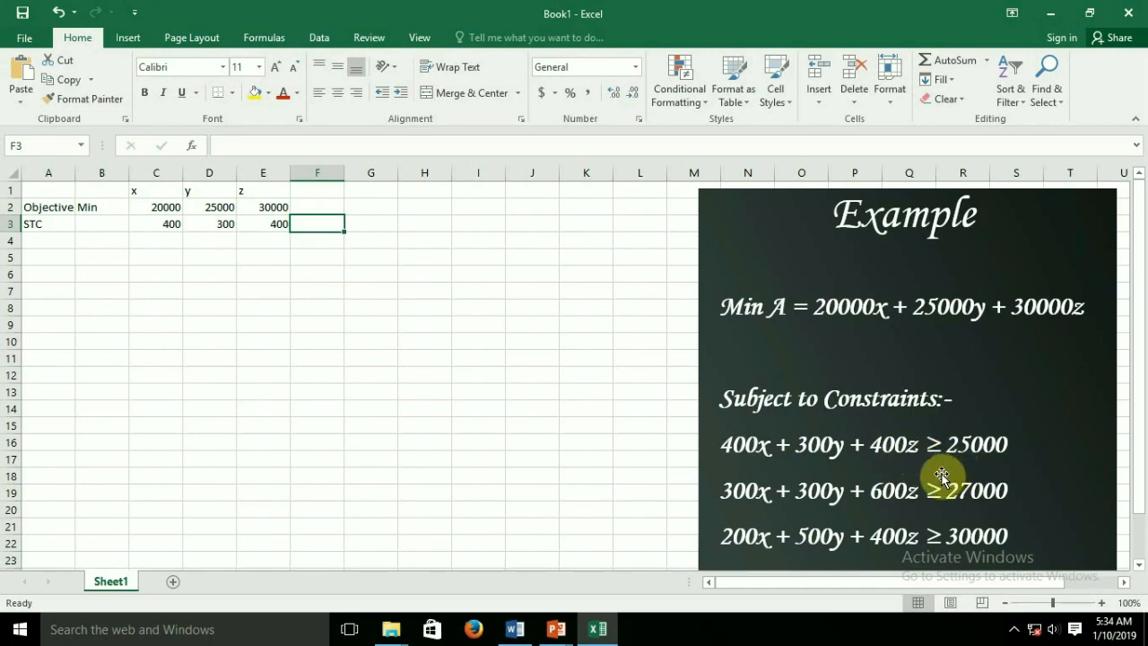
# Complete the first constraint with the sign >= in F3 and the limit 25000 in G3
pyautogui.write('>=')
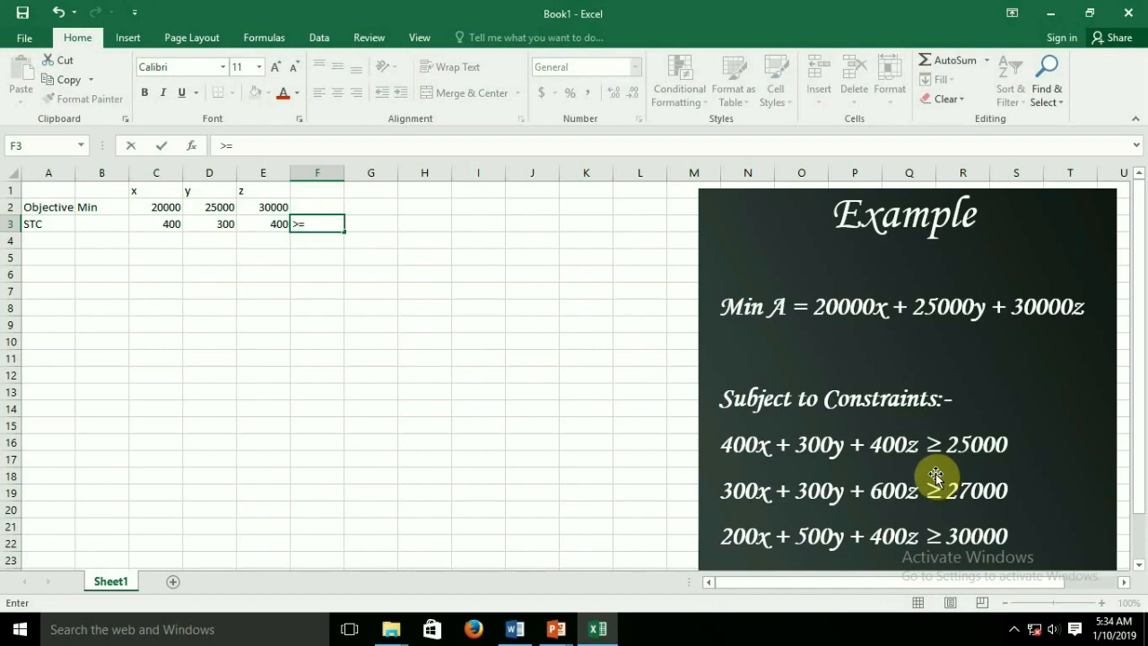
pyautogui.press('Tab')
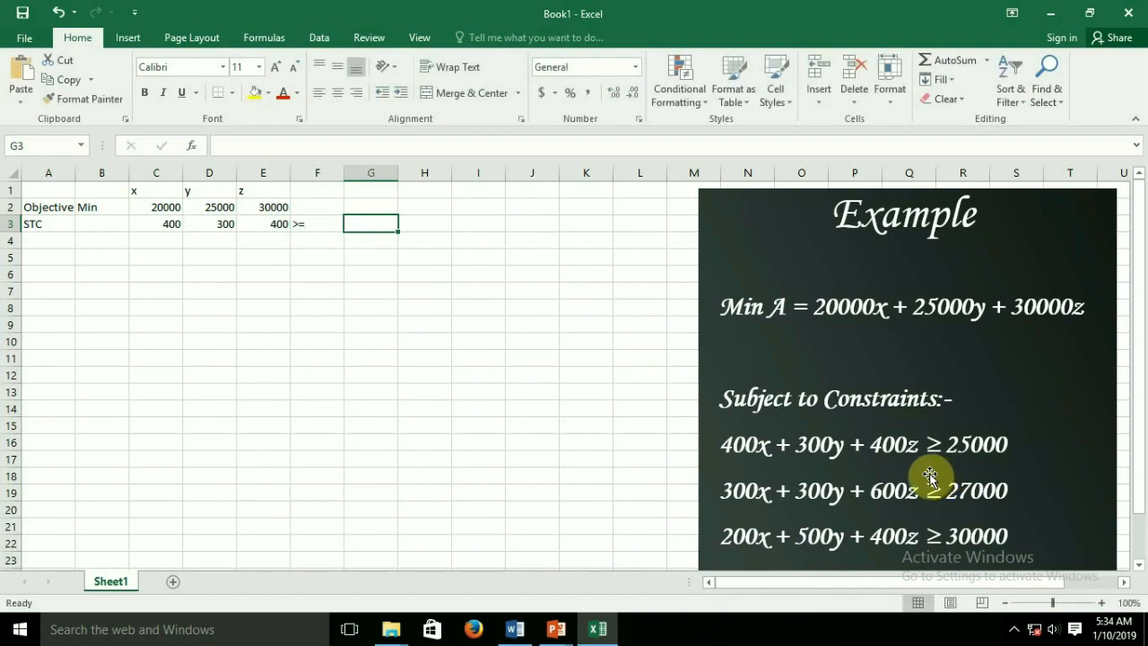
pyautogui.write('25')
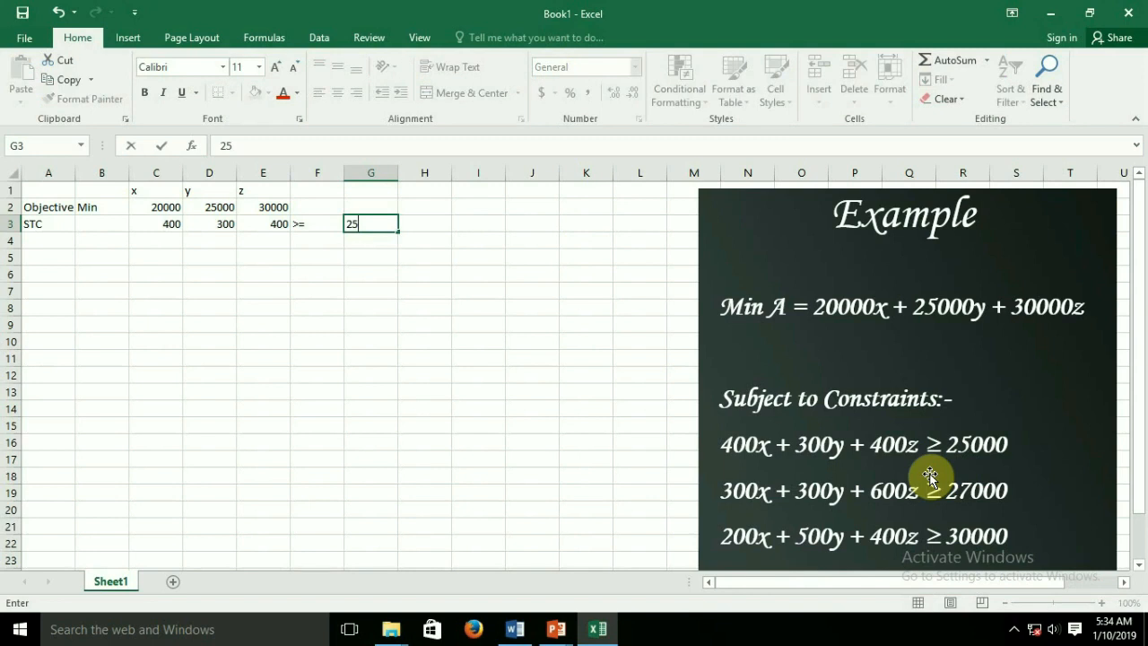
pyautogui.write('000')
pyautogui.press('Return')
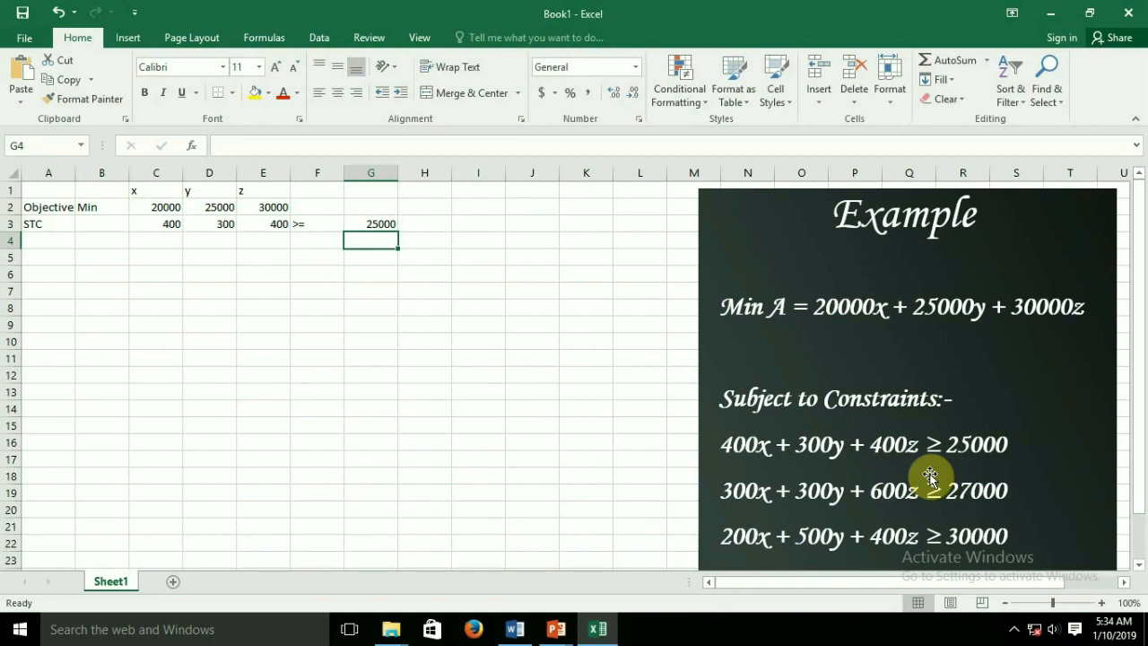
# Enter the second constraint's coefficients 300, 300 and 600 in cells C4 to E4
pyautogui.press('Left')
pyautogui.press('Left')
pyautogui.press('Left')
pyautogui.press('Left')
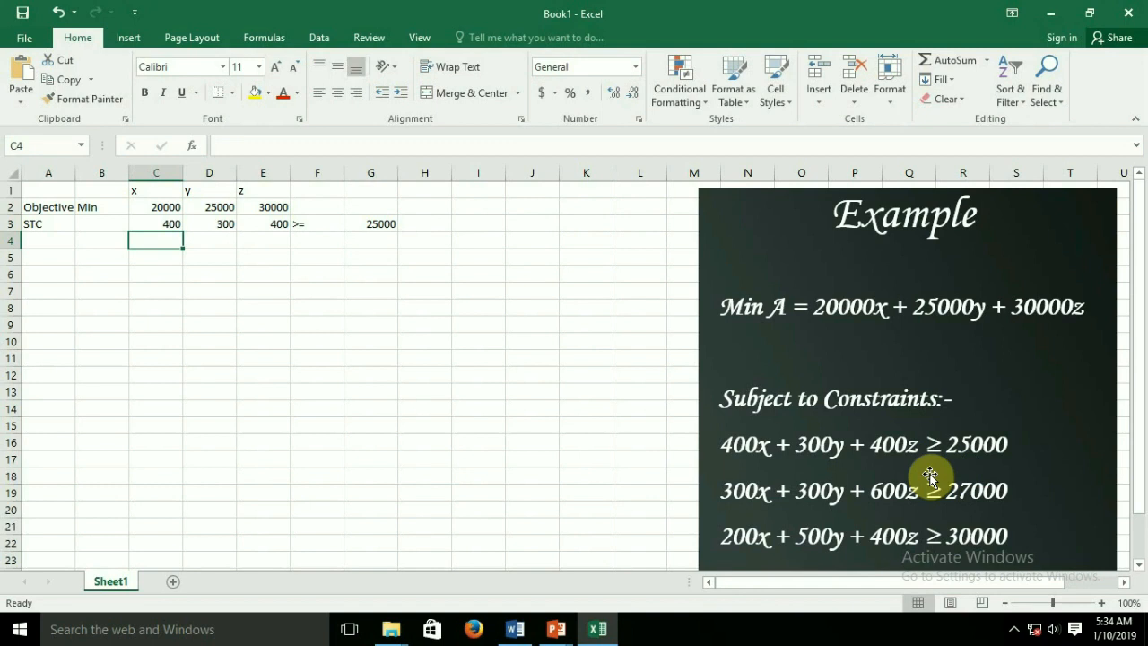
pyautogui.write('3')
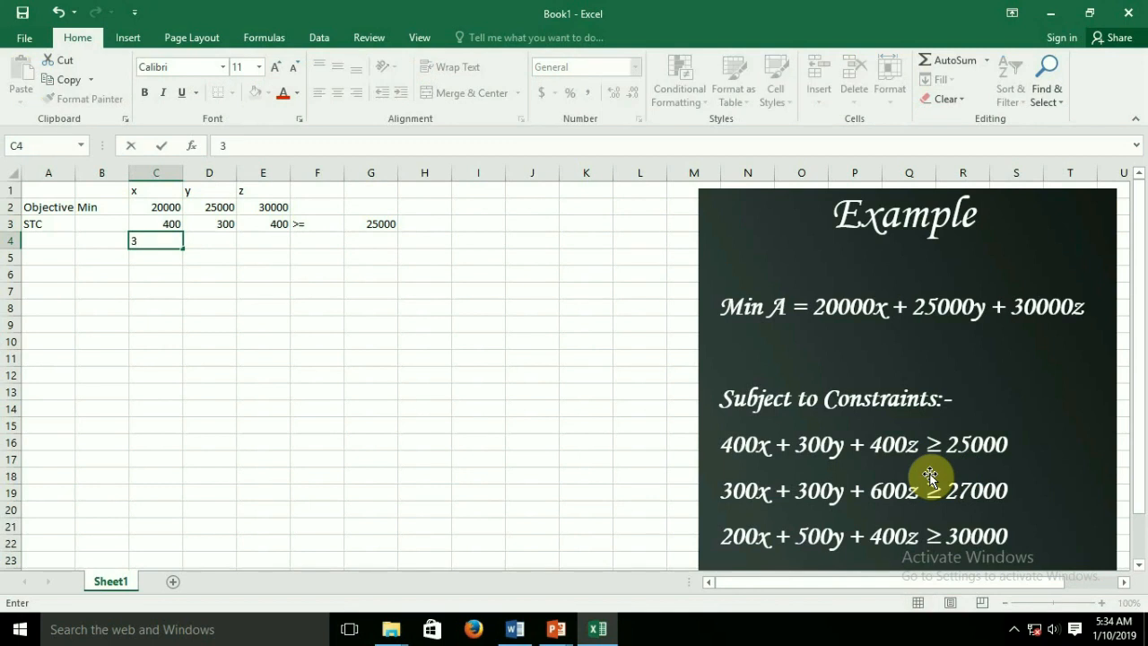
pyautogui.write('00')
pyautogui.press('Tab')
pyautogui.write('30')
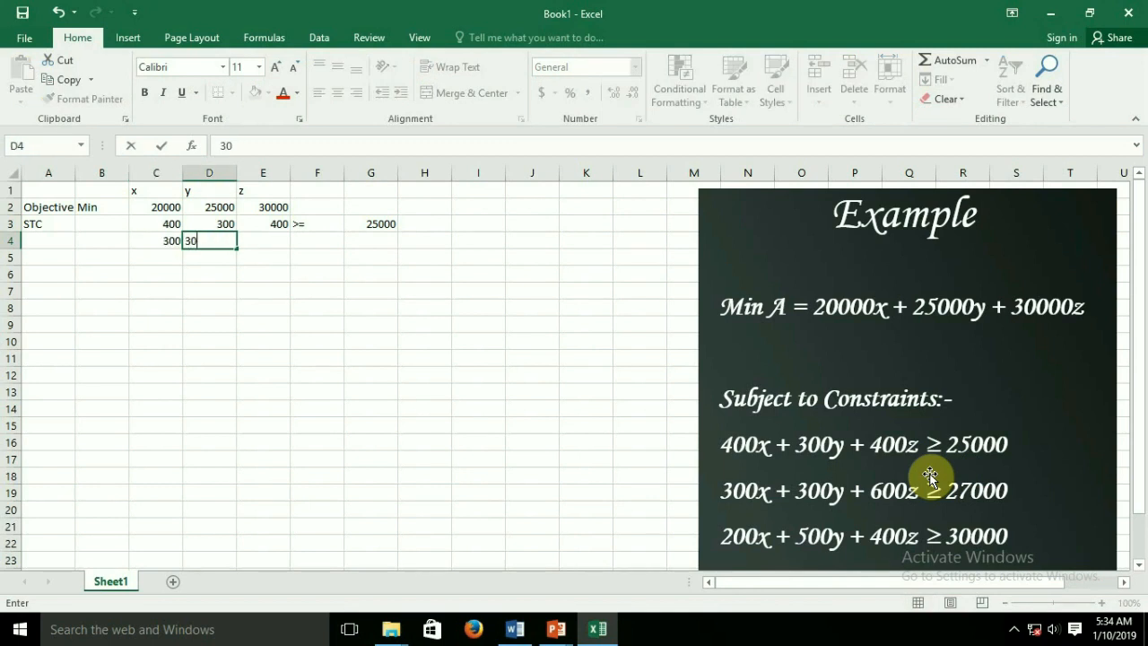
pyautogui.write('0')
pyautogui.press('Tab')
pyautogui.write('60')
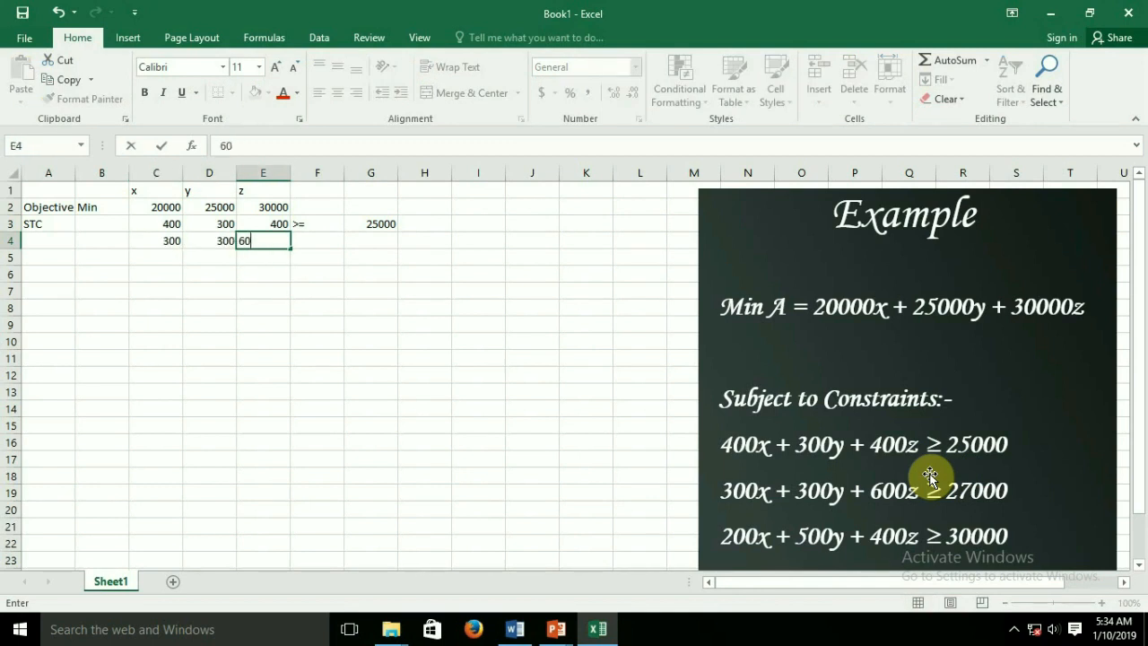
pyautogui.write('0')
pyautogui.press('Tab')
# Complete the second constraint with the sign >= in F4 and the limit 27000 in G4
pyautogui.write('>=')
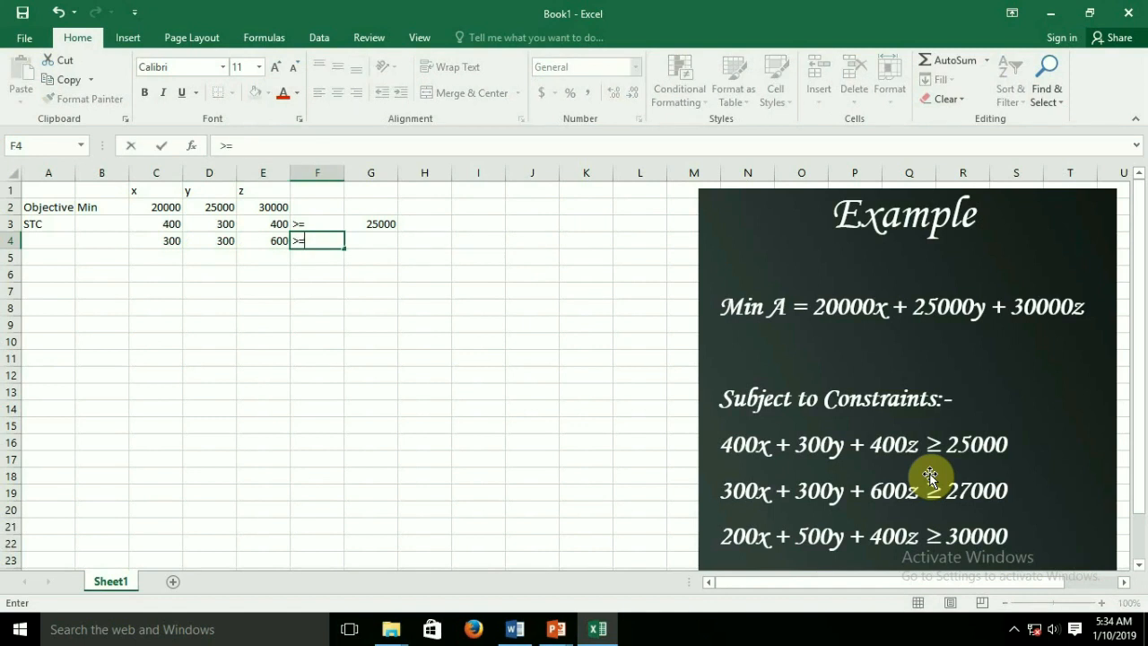
pyautogui.write('2700')
pyautogui.press('BackSpace')
pyautogui.press('BackSpace')
pyautogui.press('BackSpace')
pyautogui.press('BackSpace')
pyautogui.press('Tab')
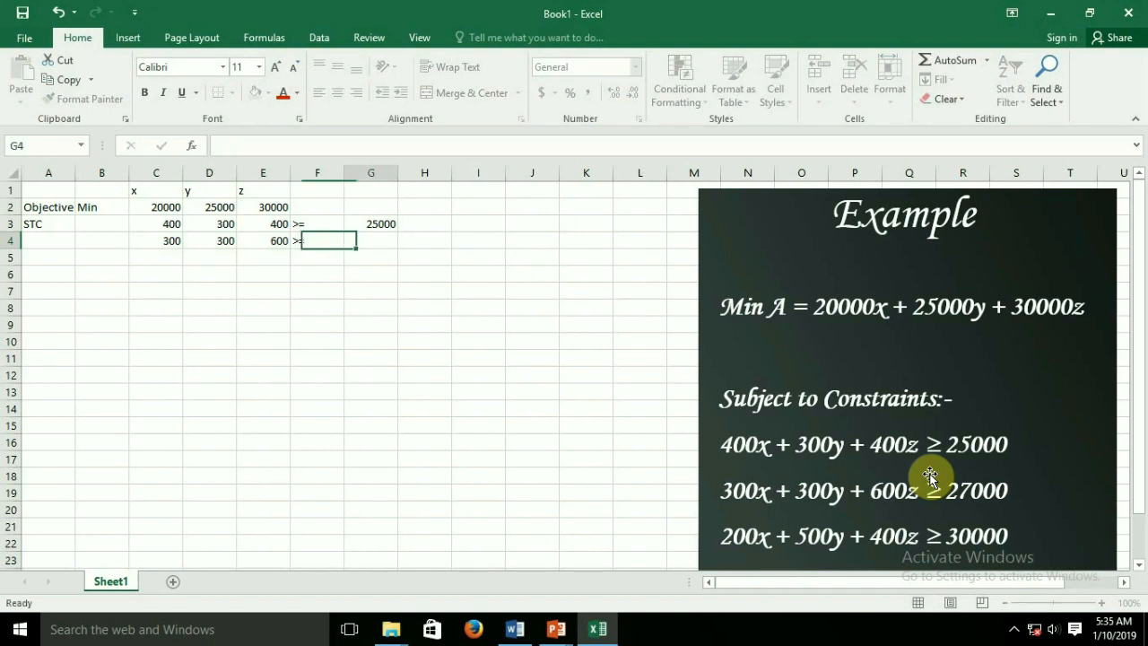
pyautogui.write('27000')
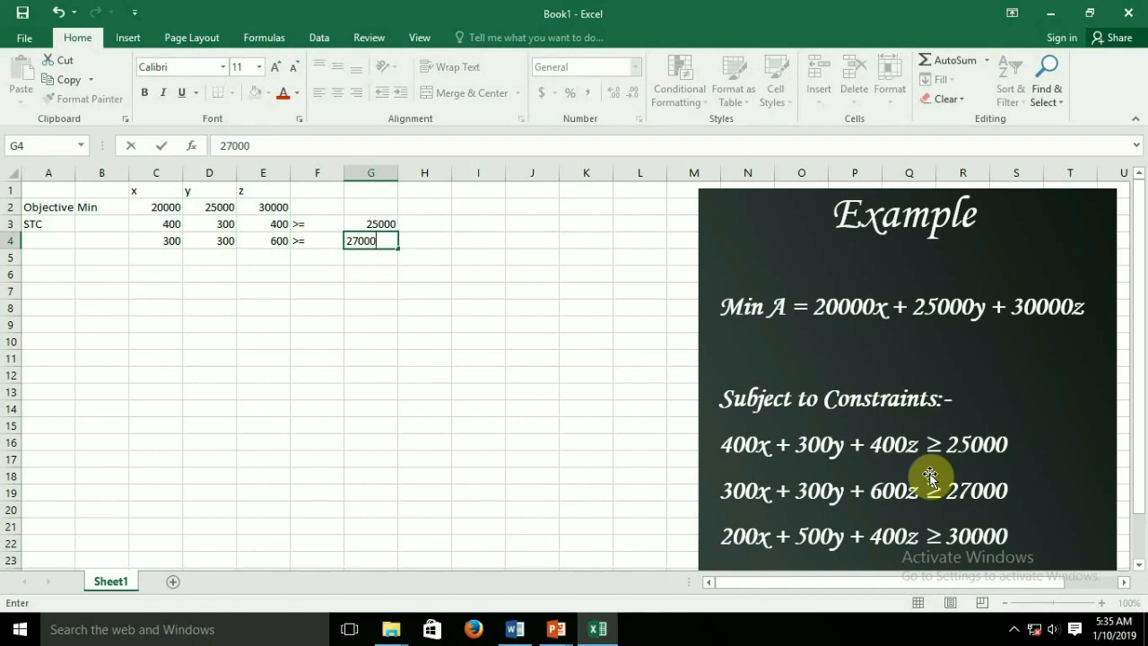
pyautogui.press('Return')
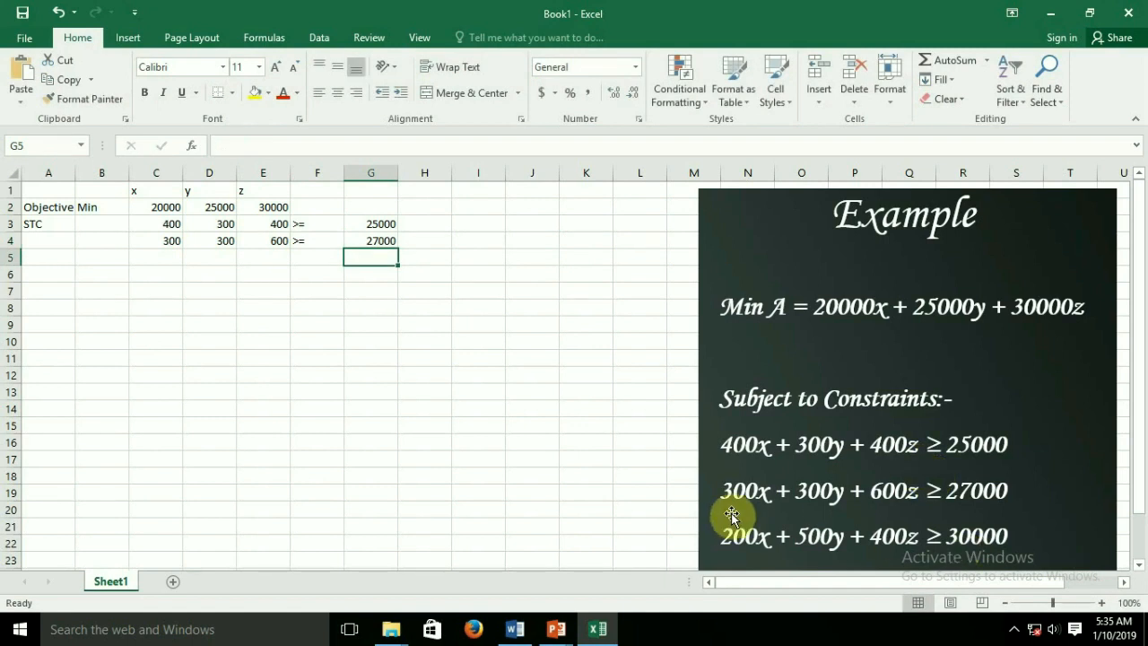
# Enter the third constraint's coefficients 200, 500 and 400 in cells C5 to E5
pyautogui.click(166, 262)
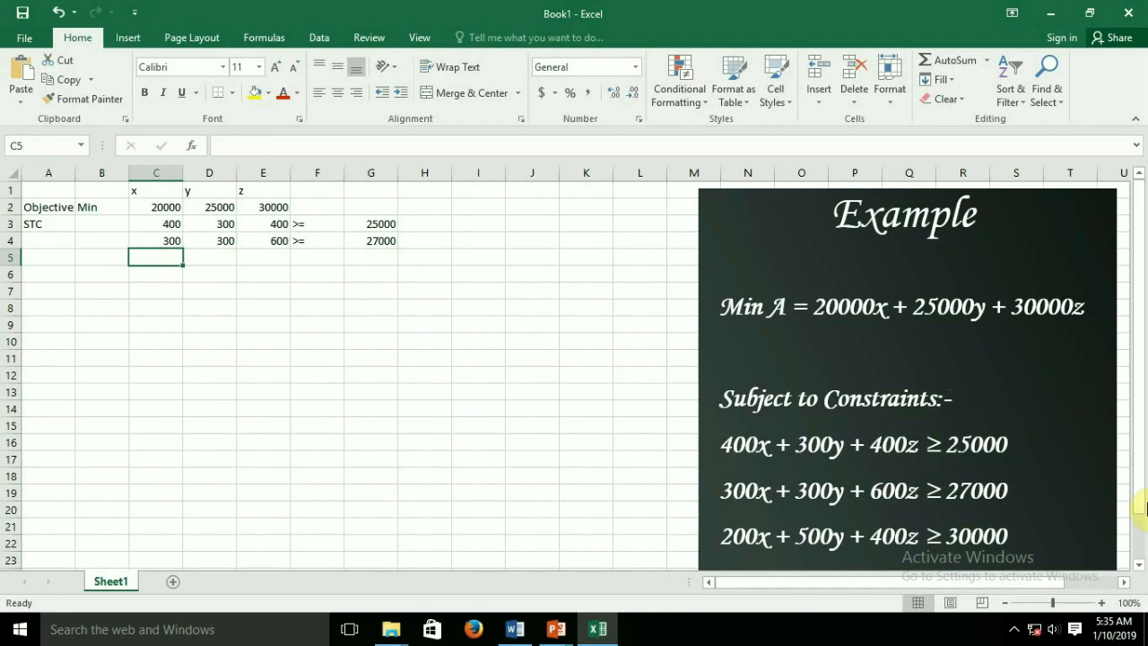
pyautogui.write('200')
pyautogui.press('Tab')
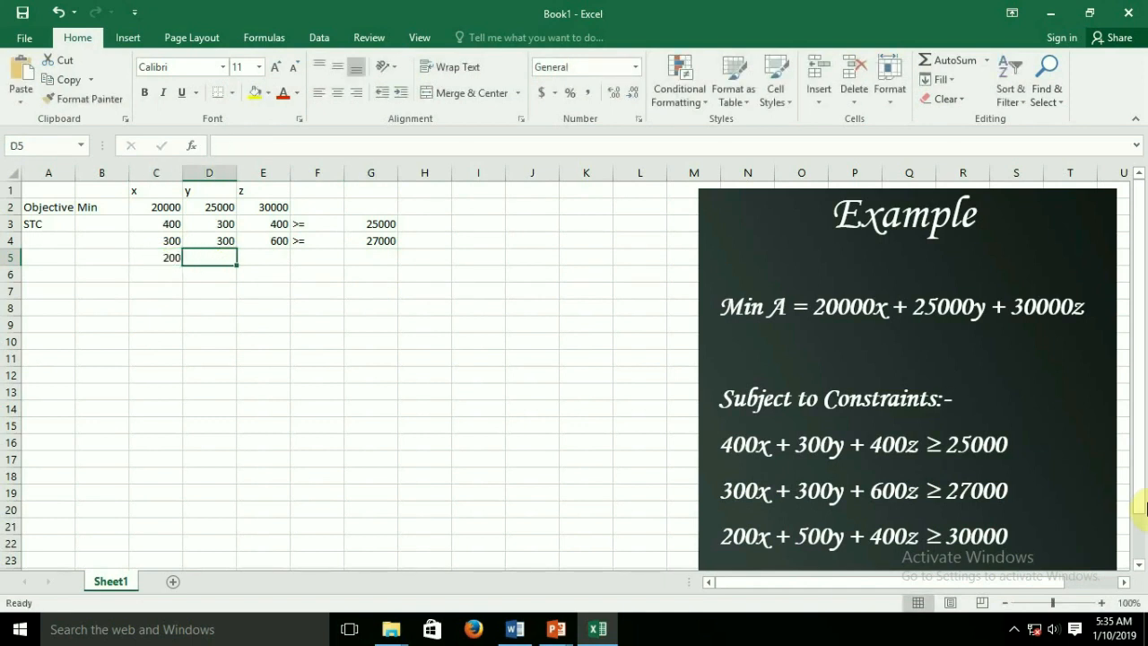
pyautogui.write('500')
pyautogui.press('Tab')
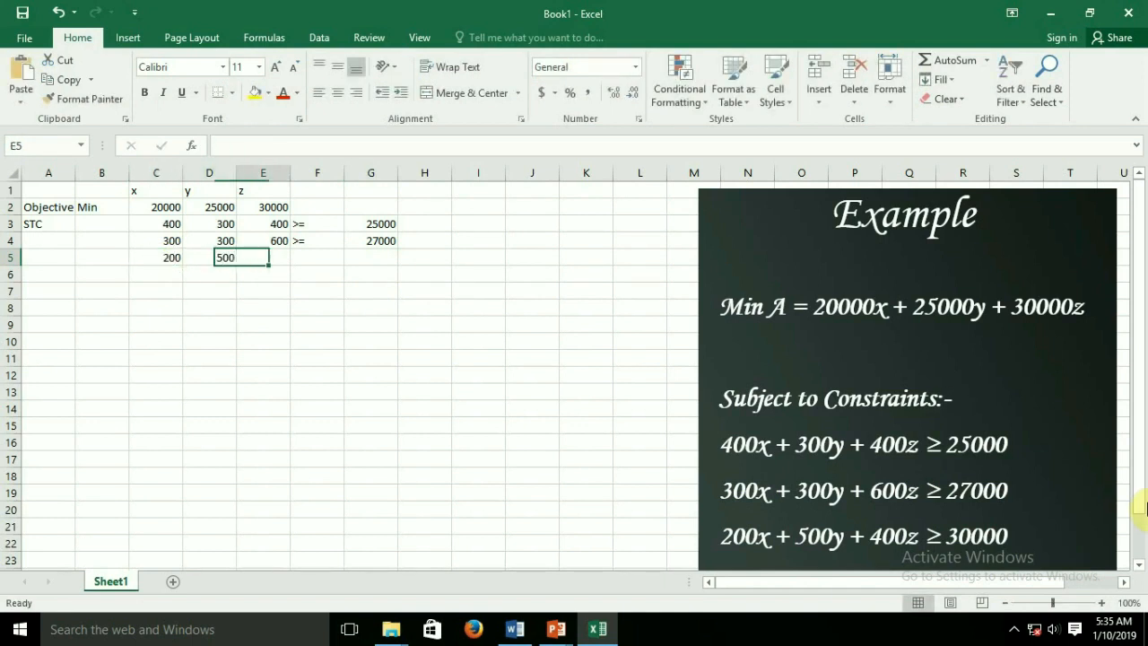
pyautogui.write('400')
pyautogui.press('Tab')
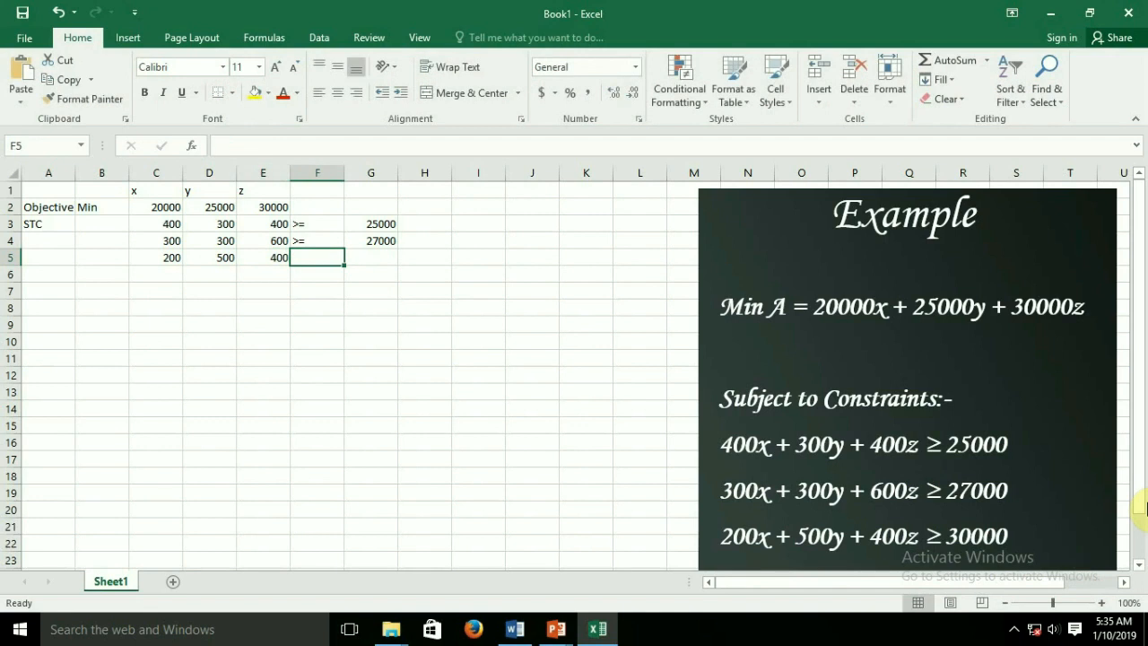
# Complete the third constraint with the sign >= in F5 and the limit 30000 in G5
pyautogui.write('>=')
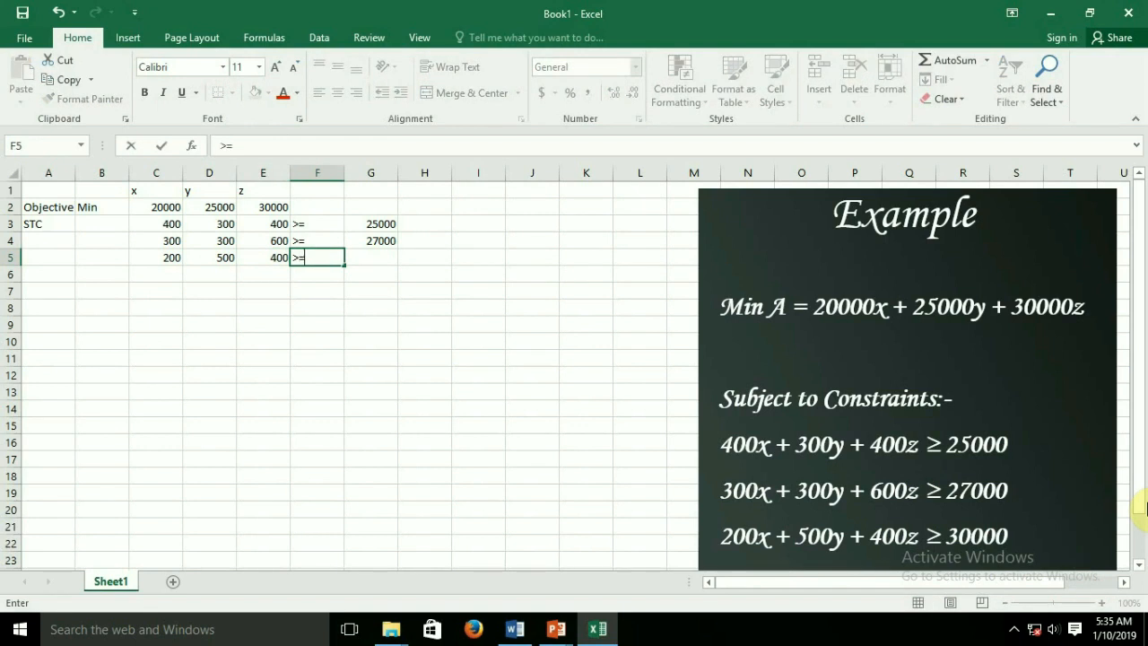
pyautogui.press('Tab')
pyautogui.write('30000')
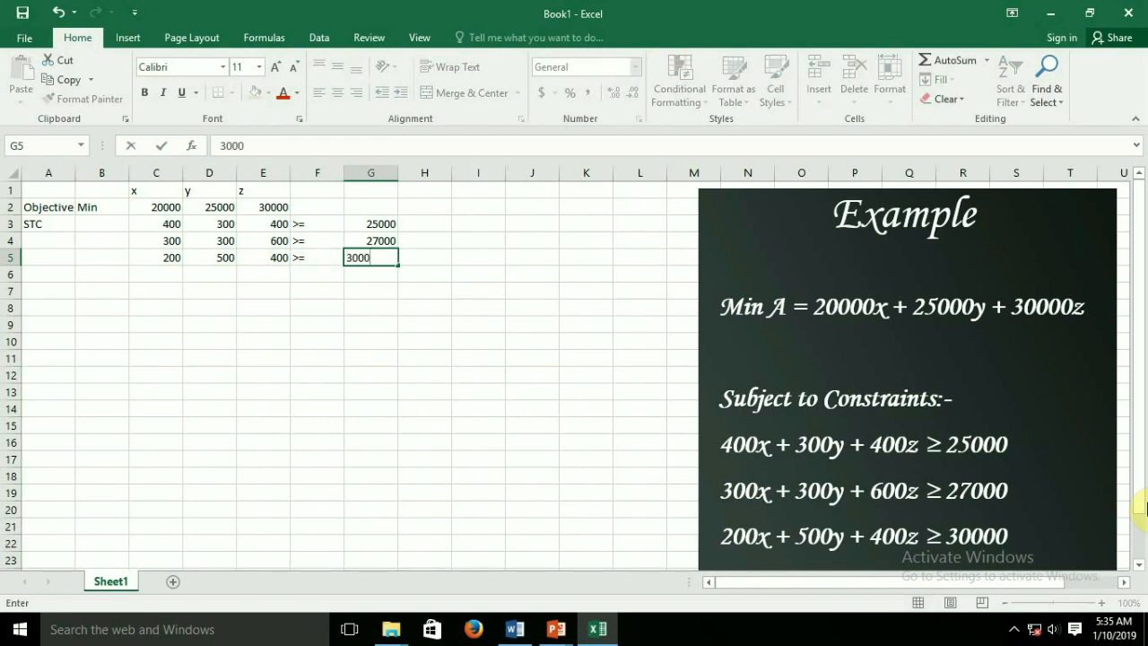
pyautogui.click(659, 501)
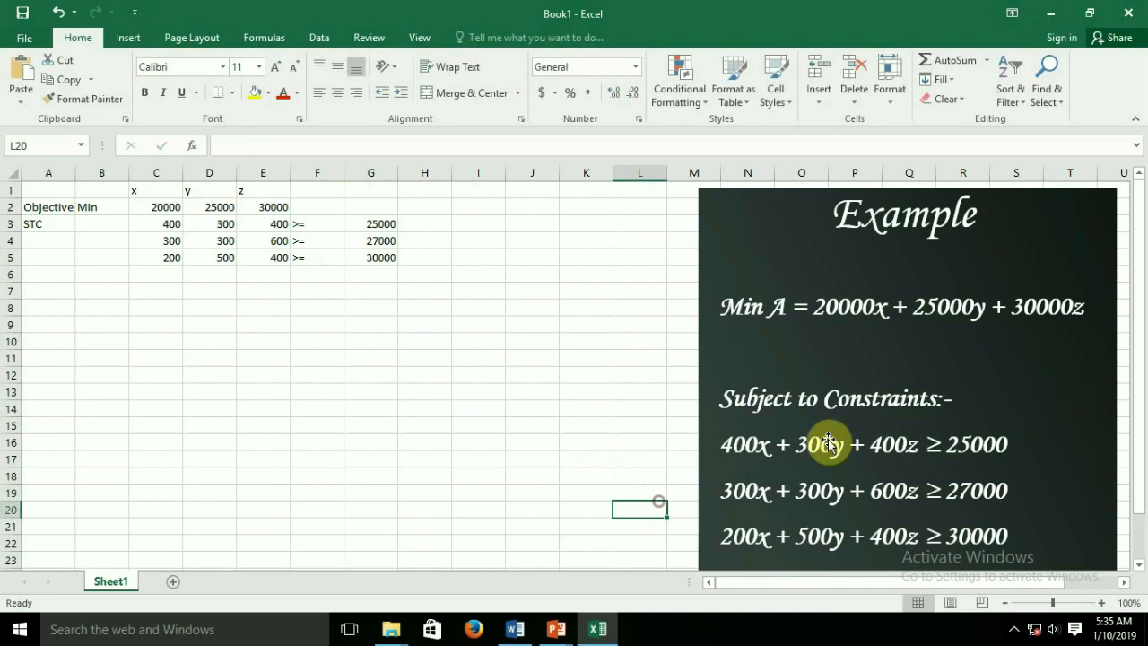
# Delete the Example picture from the sheet and enlarge the sheet view to 130%
pyautogui.click(985, 368)
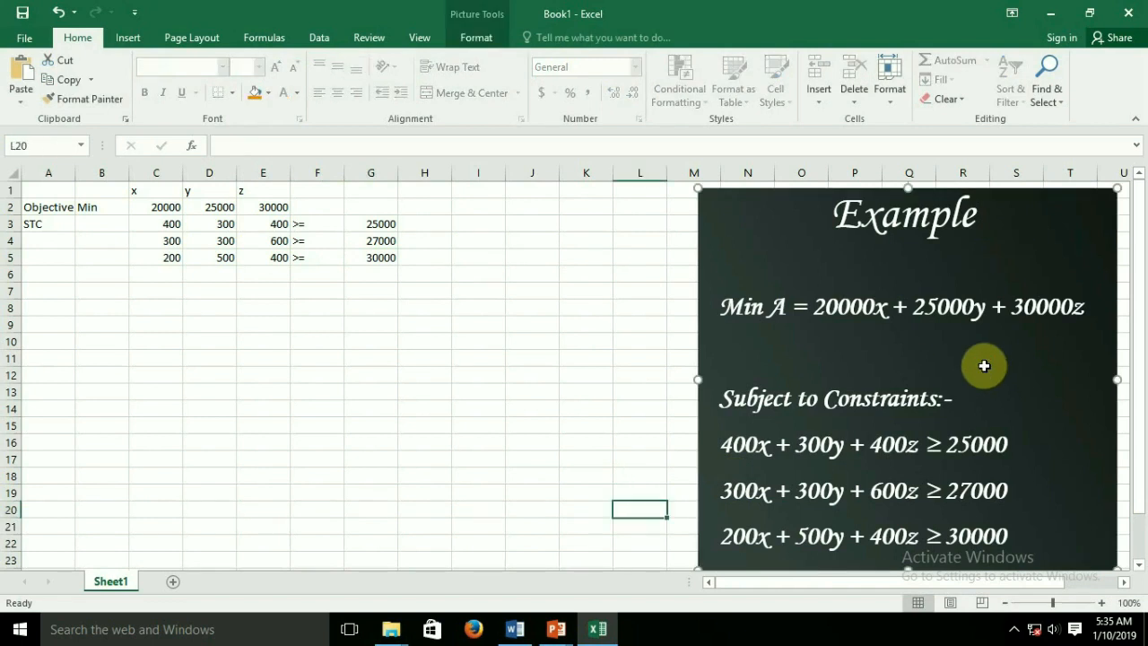
pyautogui.press('Delete')
pyautogui.click(1102, 603)
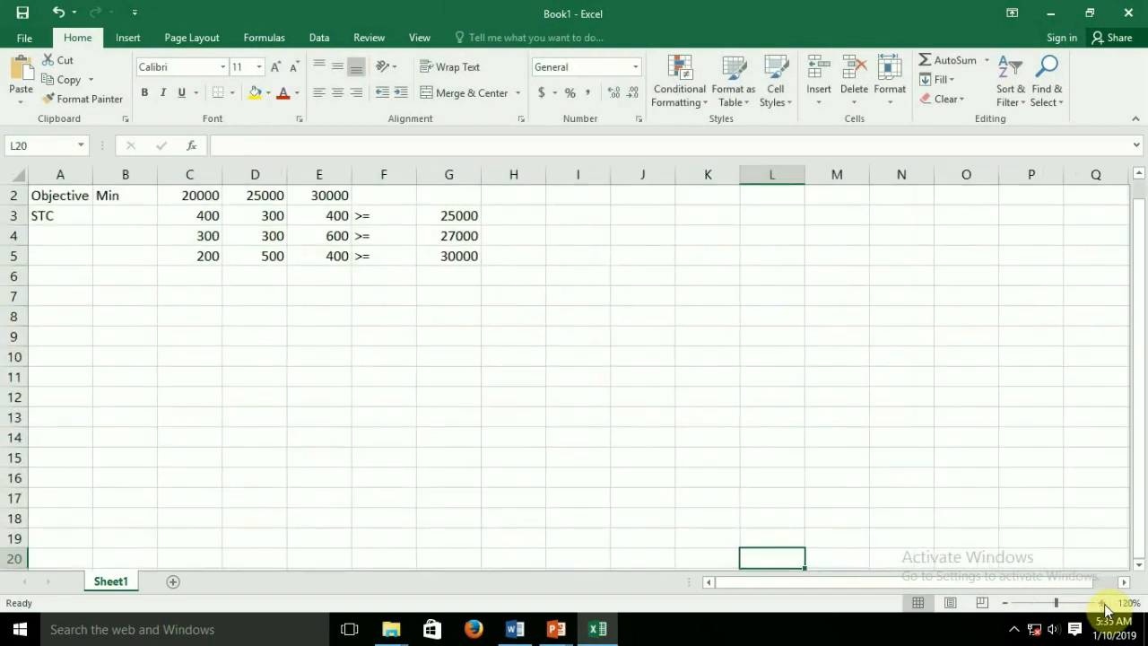
pyautogui.click(1102, 603)
pyautogui.moveTo(1140, 403); pyautogui.dragTo(1143, 281)
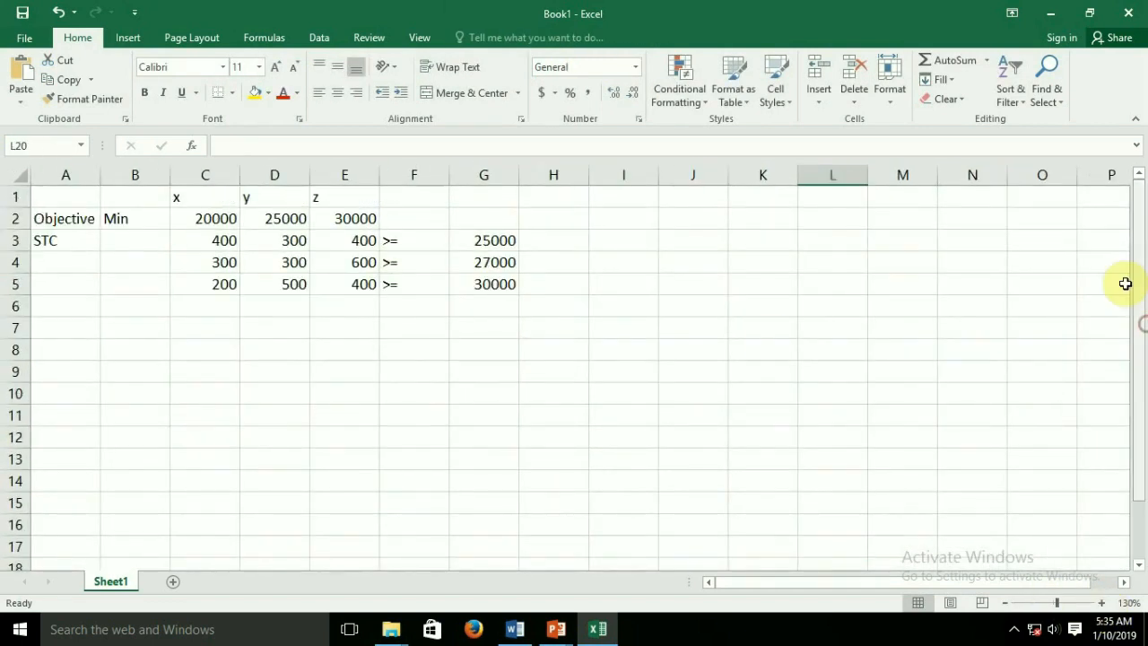
# Enter the starting value 0 for each of the three variables in cells C7 to E7
pyautogui.click(224, 333)
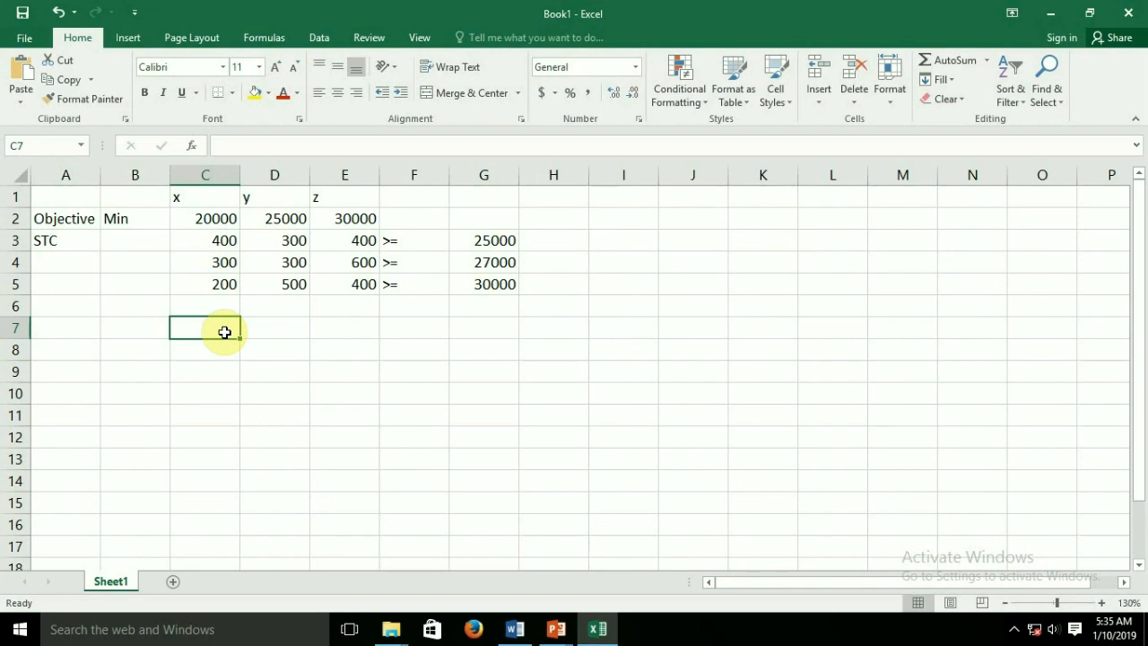
pyautogui.write('0')
pyautogui.press('Tab')
pyautogui.write('0')
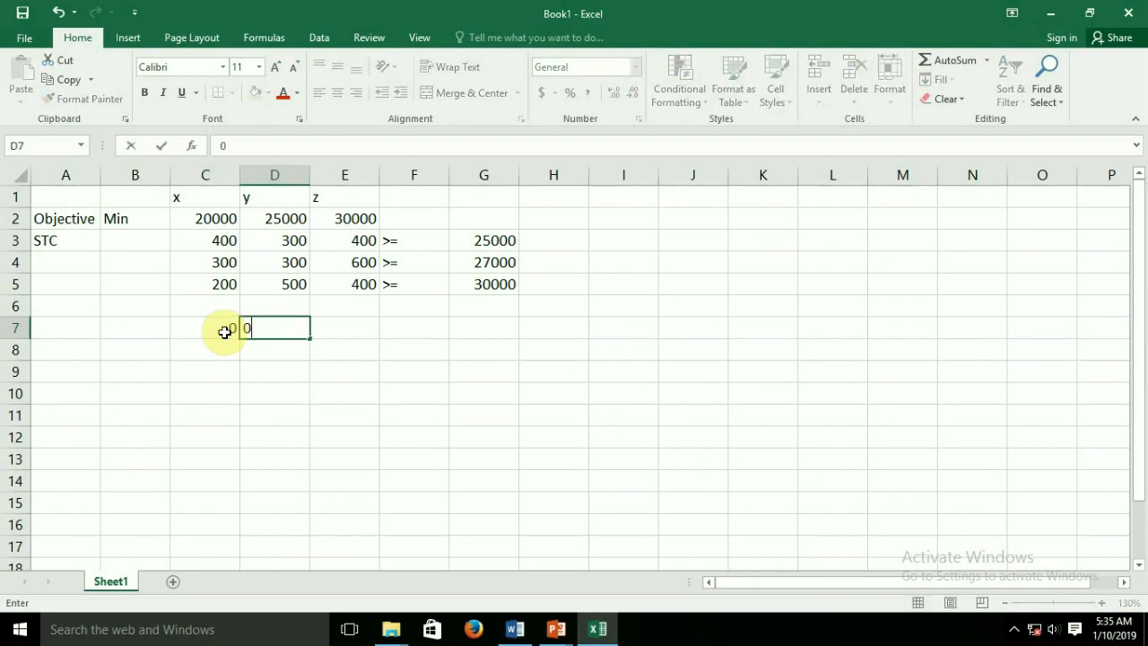
pyautogui.press('Tab')
pyautogui.write('0')
pyautogui.press('Tab')
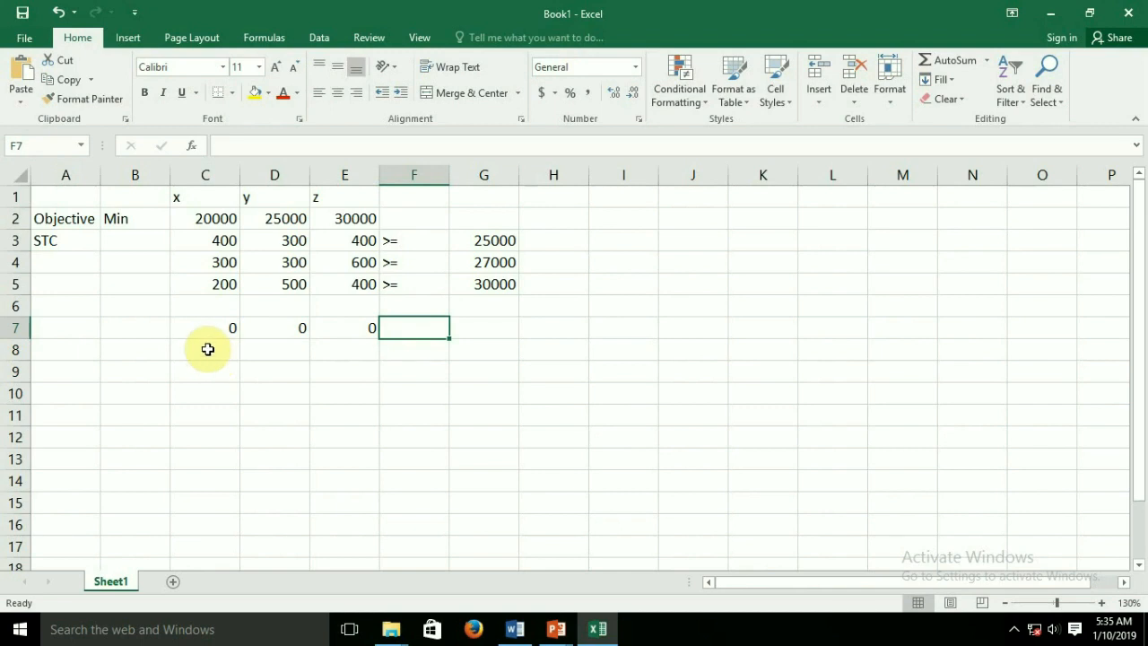
# Fill the variable cells C7 to E7 with light green from the theme colors
pyautogui.moveTo(192, 328); pyautogui.dragTo(350, 327)
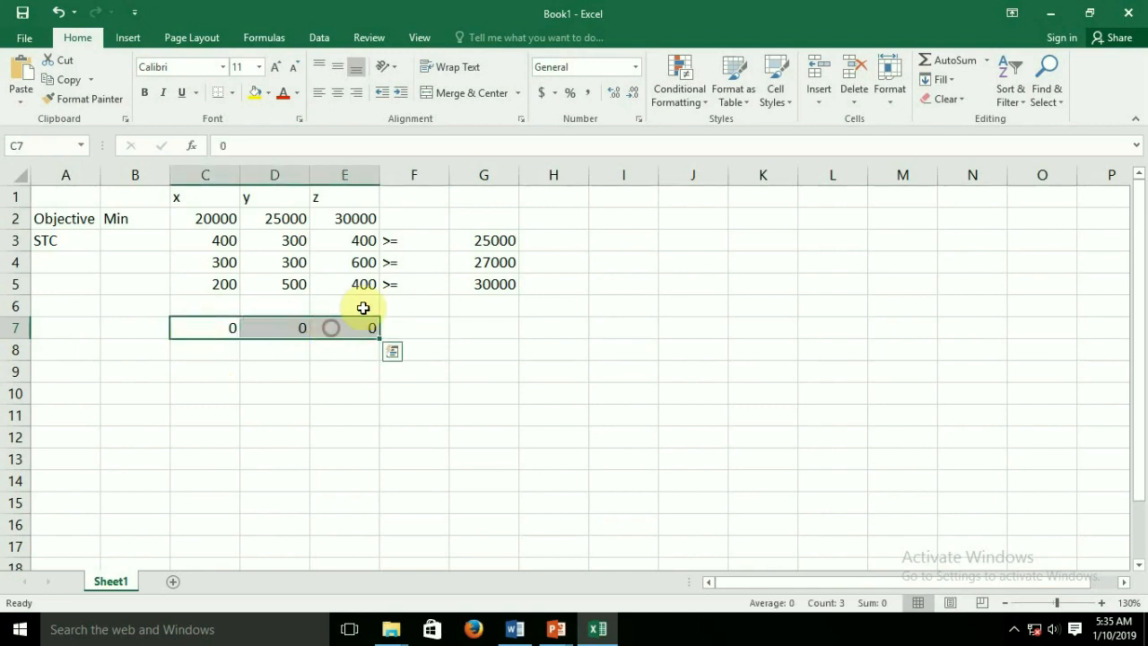
pyautogui.click(268, 93)
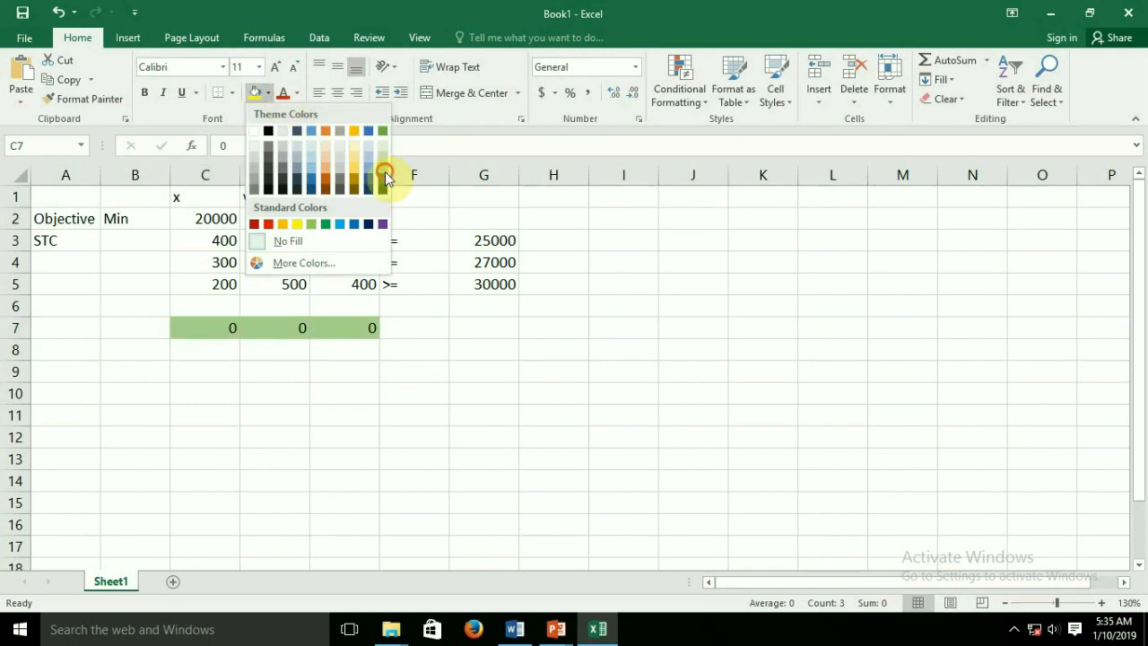
pyautogui.click(385, 172)
pyautogui.click(426, 325)
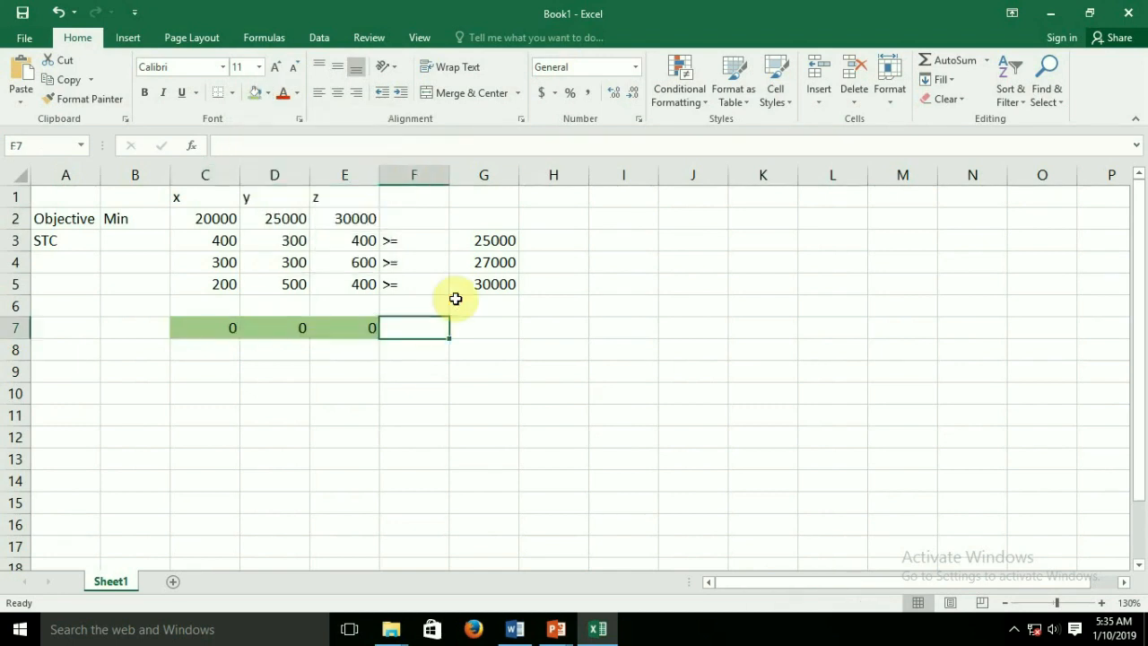
# Enter the heading Sumproduct in cell H1
pyautogui.doubleClick(556, 197)
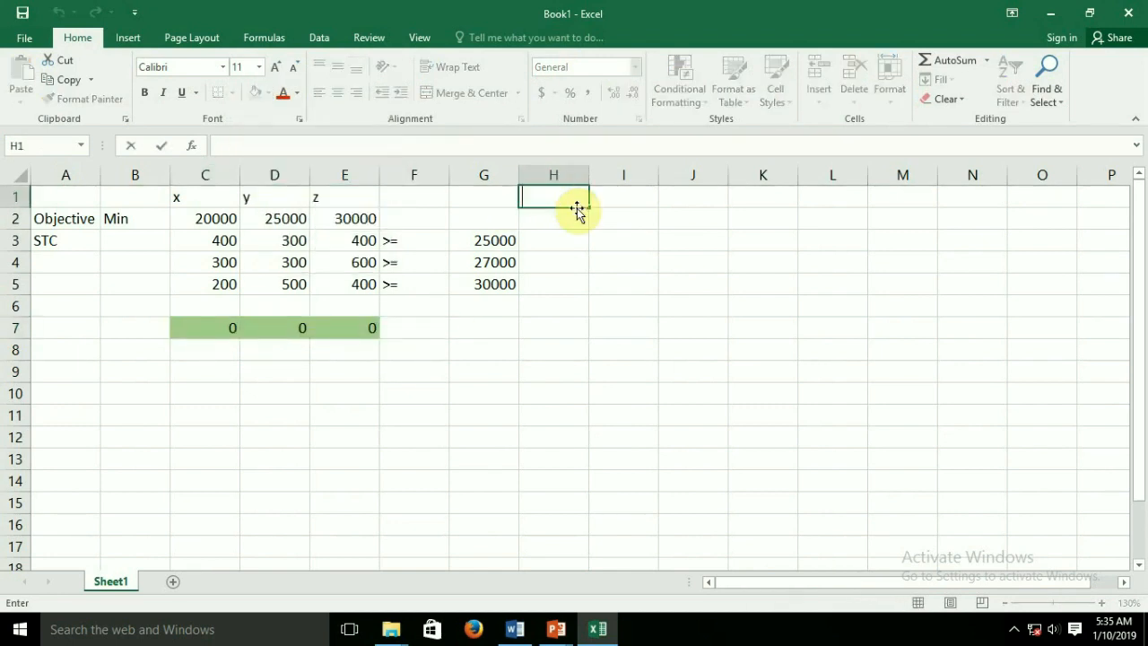
pyautogui.write('Sumprod')
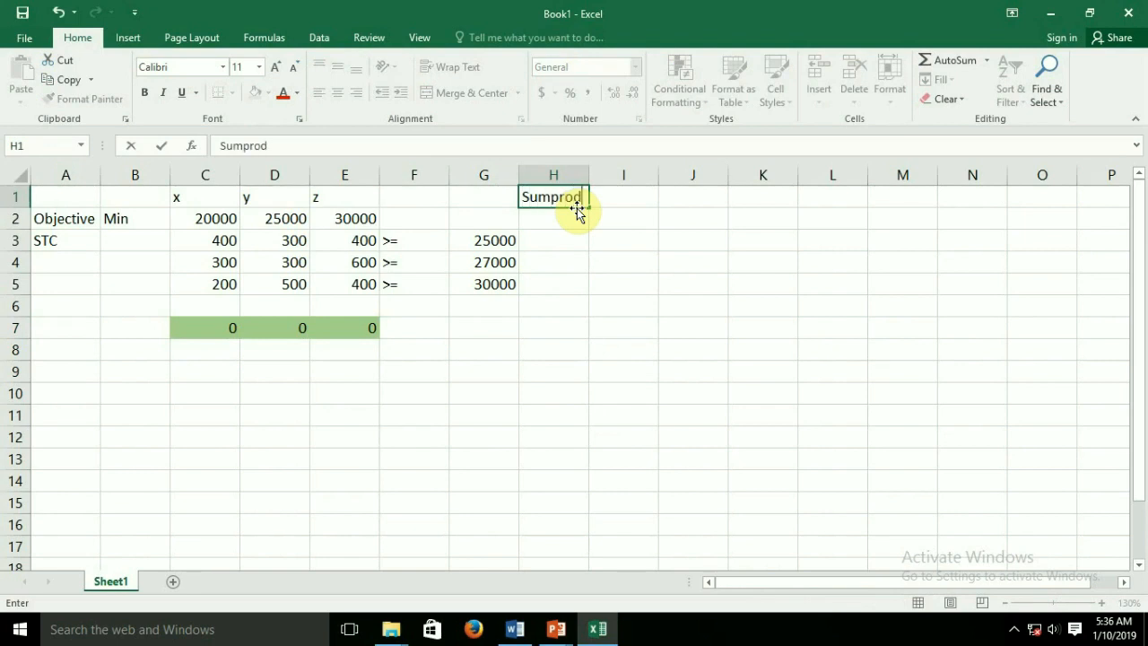
pyautogui.write('uct')
pyautogui.press('Return')
# Enter the formula =SUMPRODUCT(C2:E2,$C$7:$E$7) in cell H2, keeping the variable cells as absolute references
pyautogui.write('=')
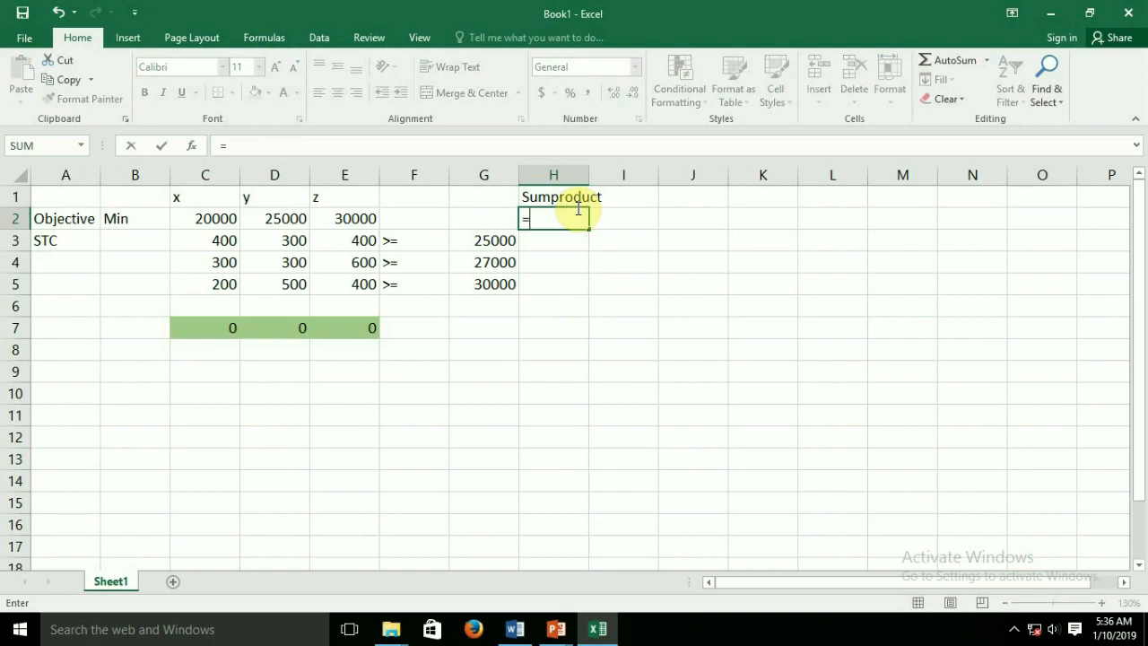
pyautogui.write('sumproduct')
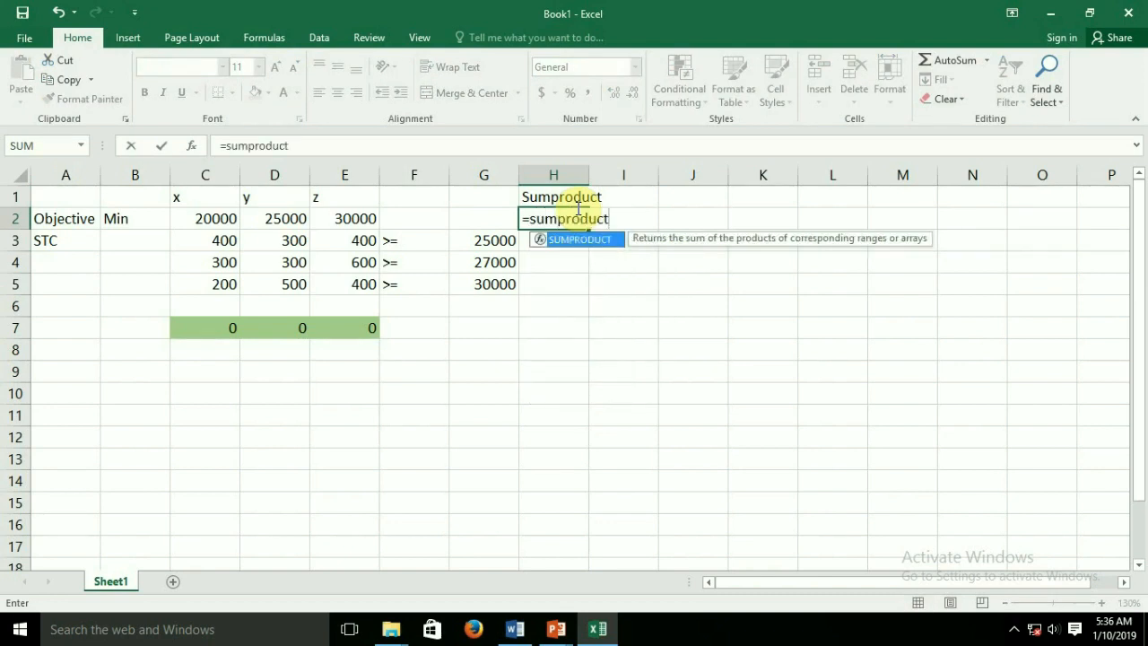
pyautogui.write('(')
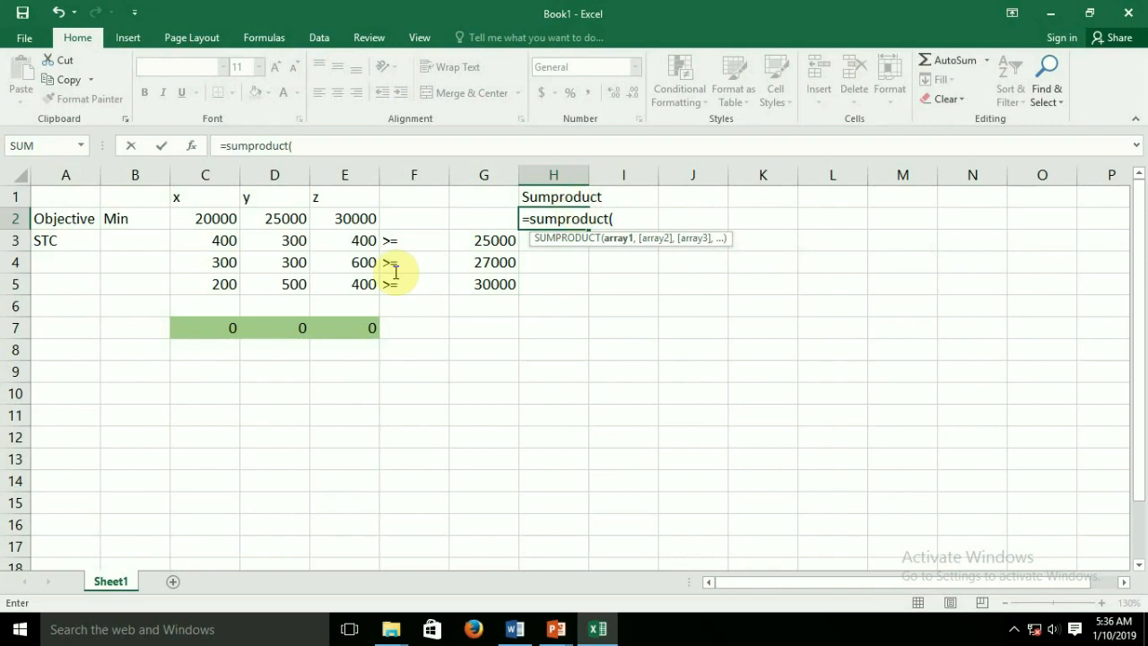
pyautogui.moveTo(180, 218); pyautogui.dragTo(333, 223)
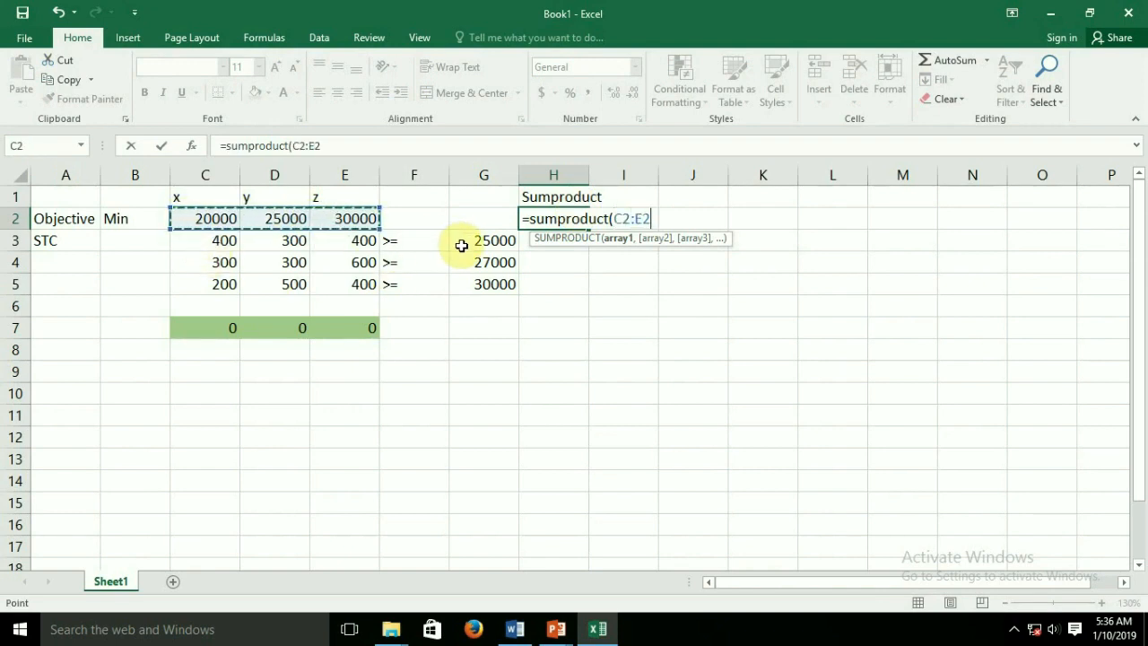
pyautogui.write(',')
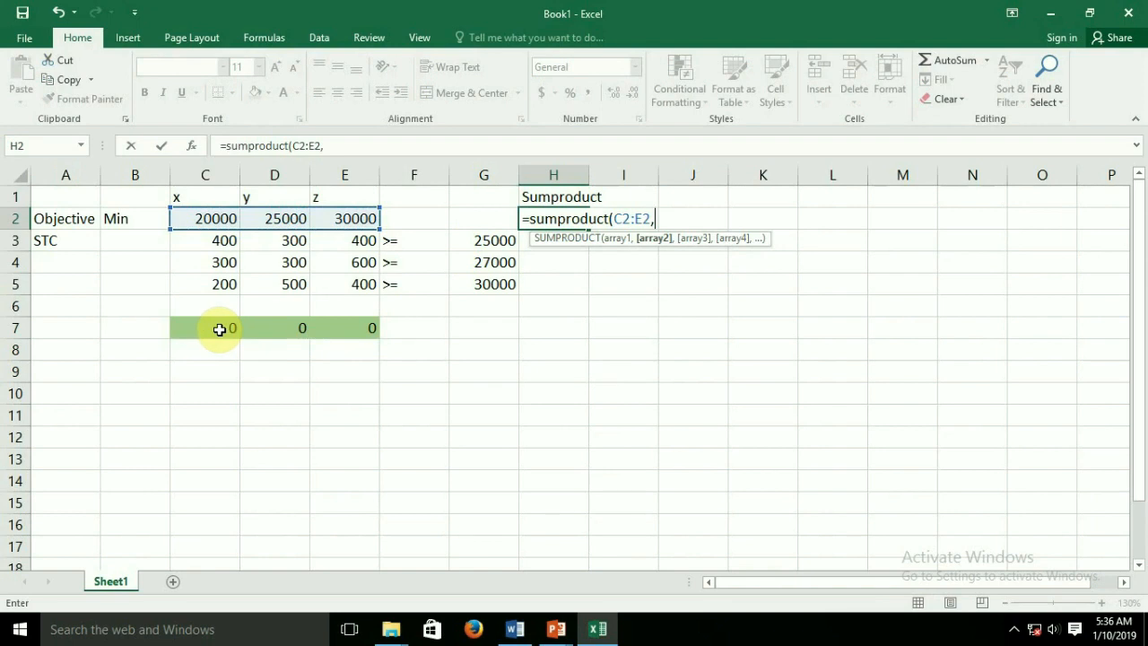
pyautogui.write('$c7')
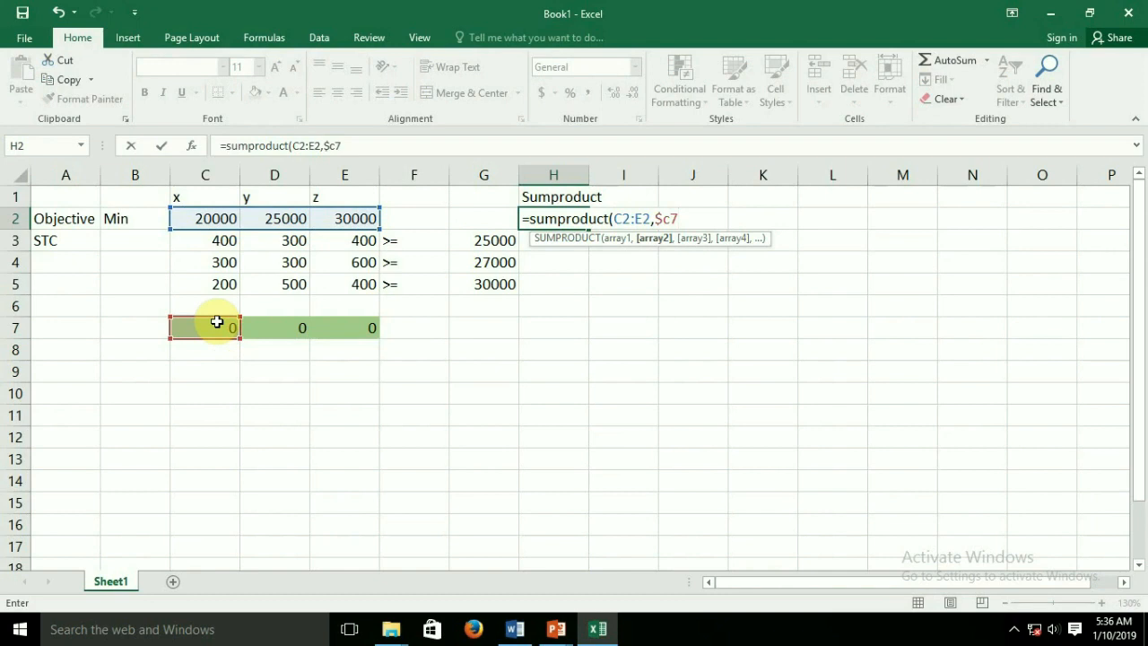
pyautogui.press('BackSpace')
pyautogui.write('$7:')
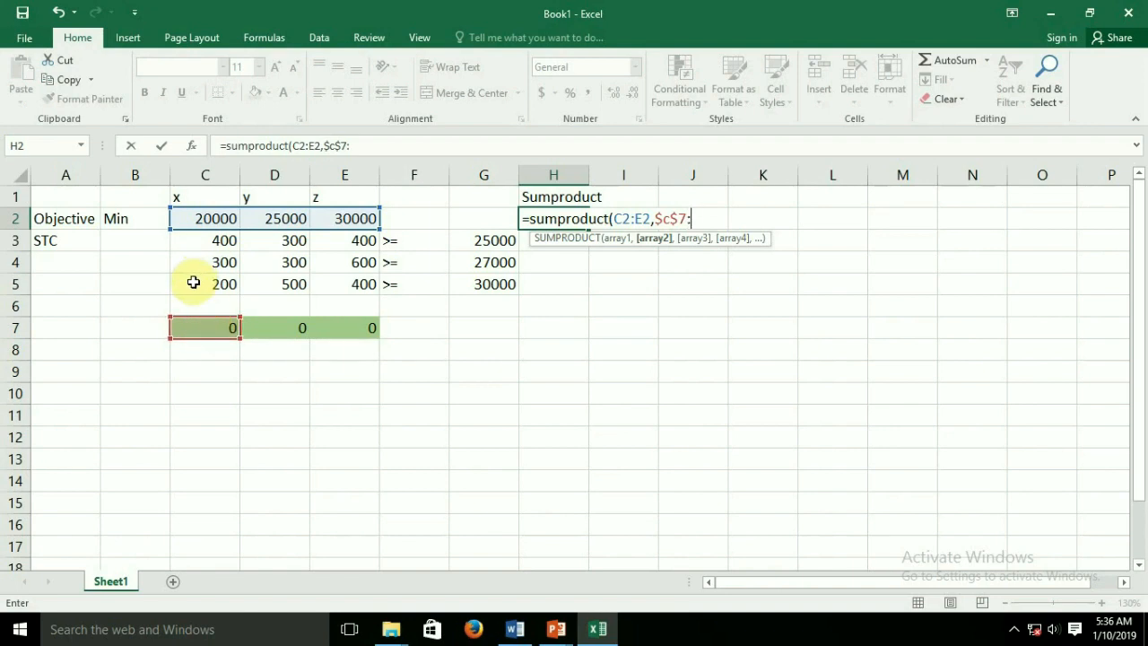
pyautogui.write('$')
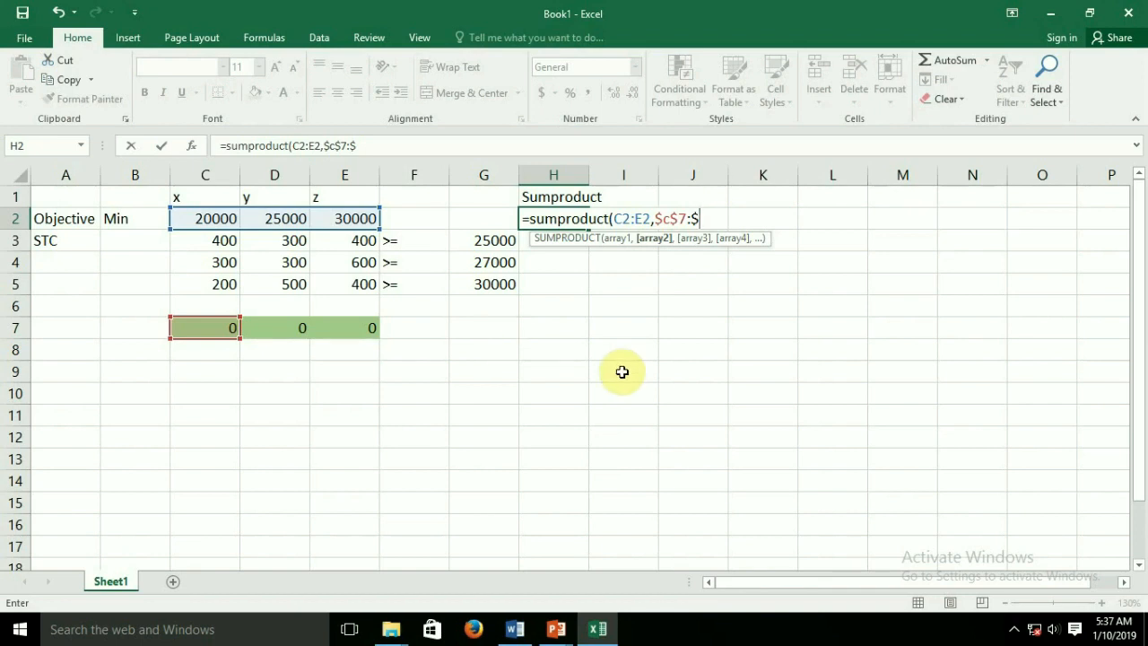
pyautogui.write('e$')
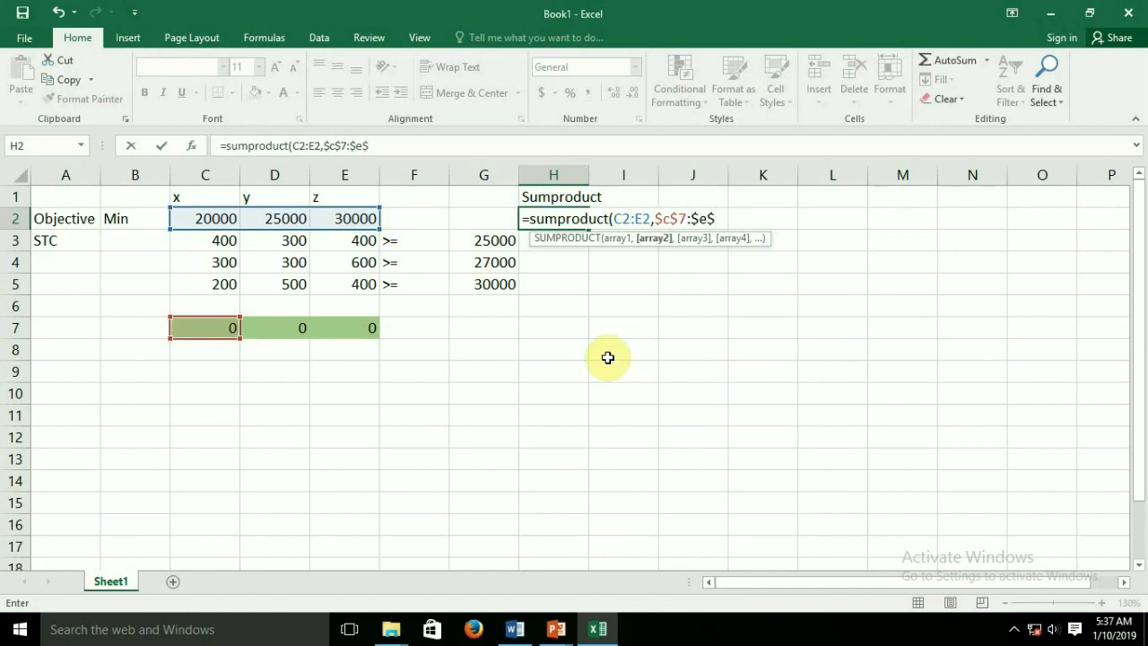
pyautogui.write('7')
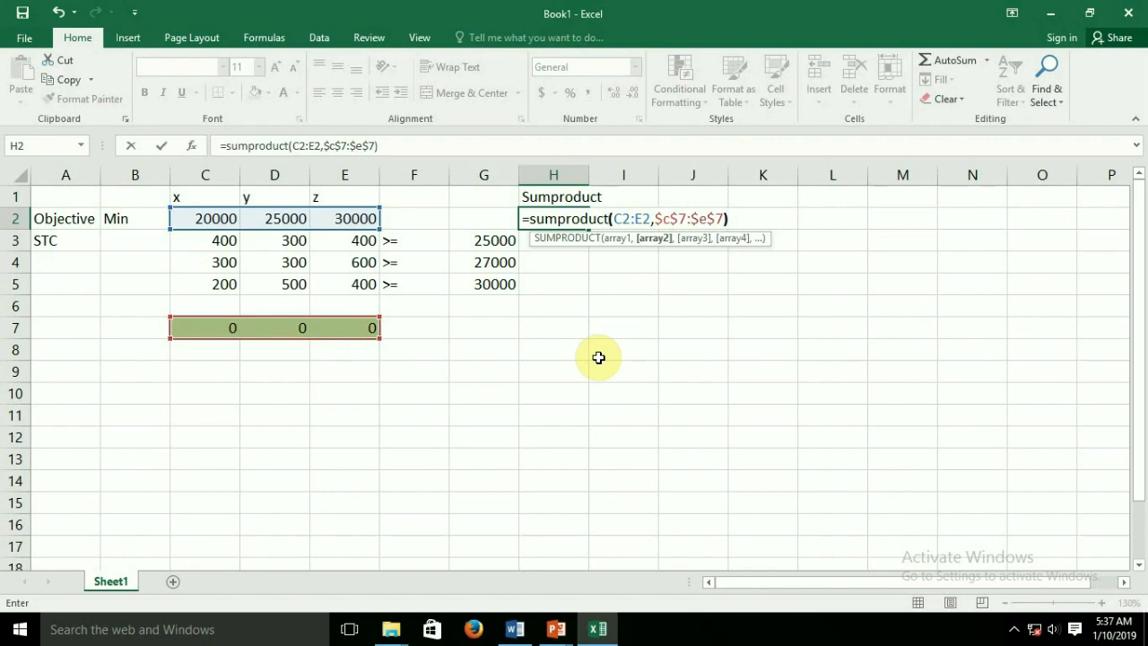
pyautogui.press('Return')
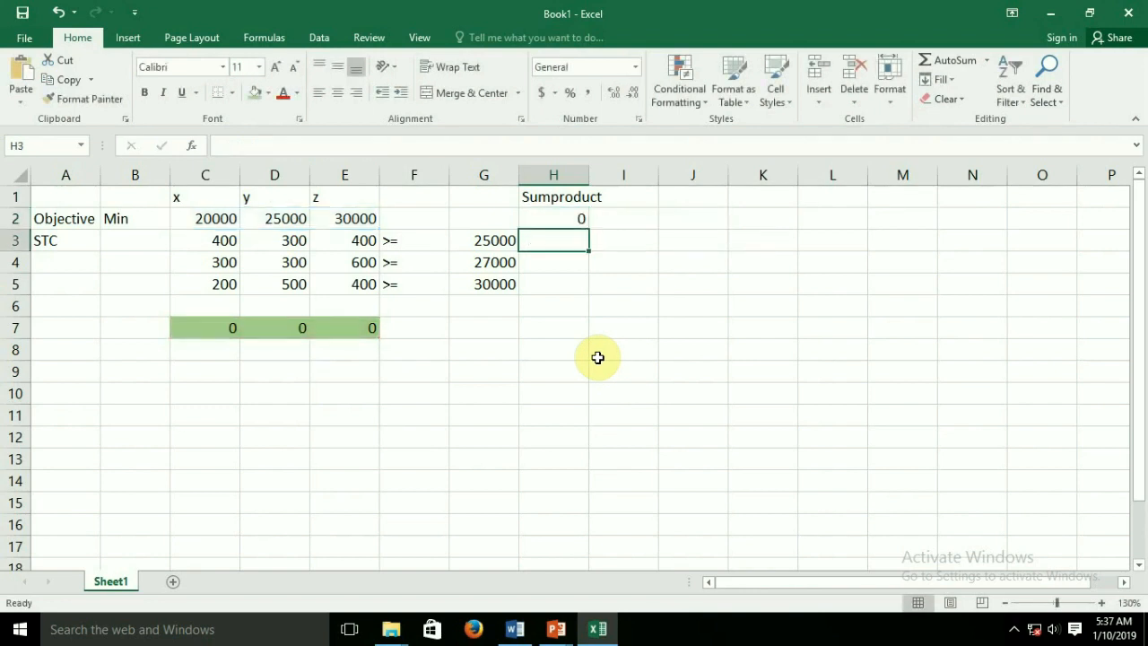
# Copy the Sumproduct formula from H2 down through H5 and check the references of the copied formula in H3
pyautogui.click(197, 215)
pyautogui.click(218, 331)
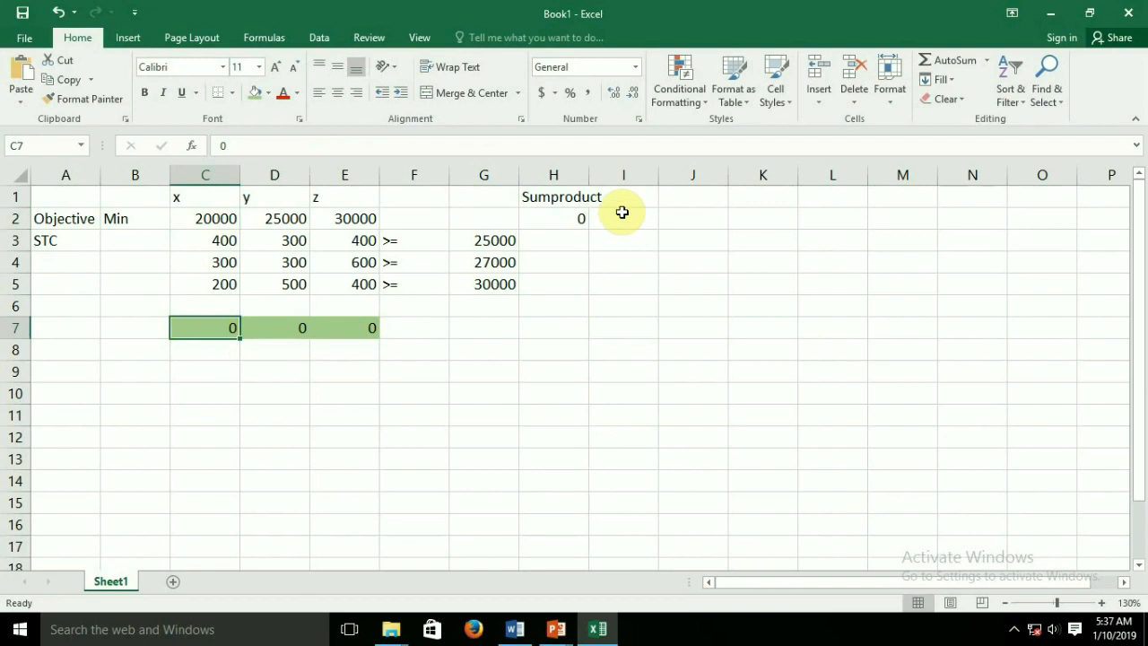
pyautogui.click(567, 225)
pyautogui.moveTo(589, 232); pyautogui.dragTo(589, 293)
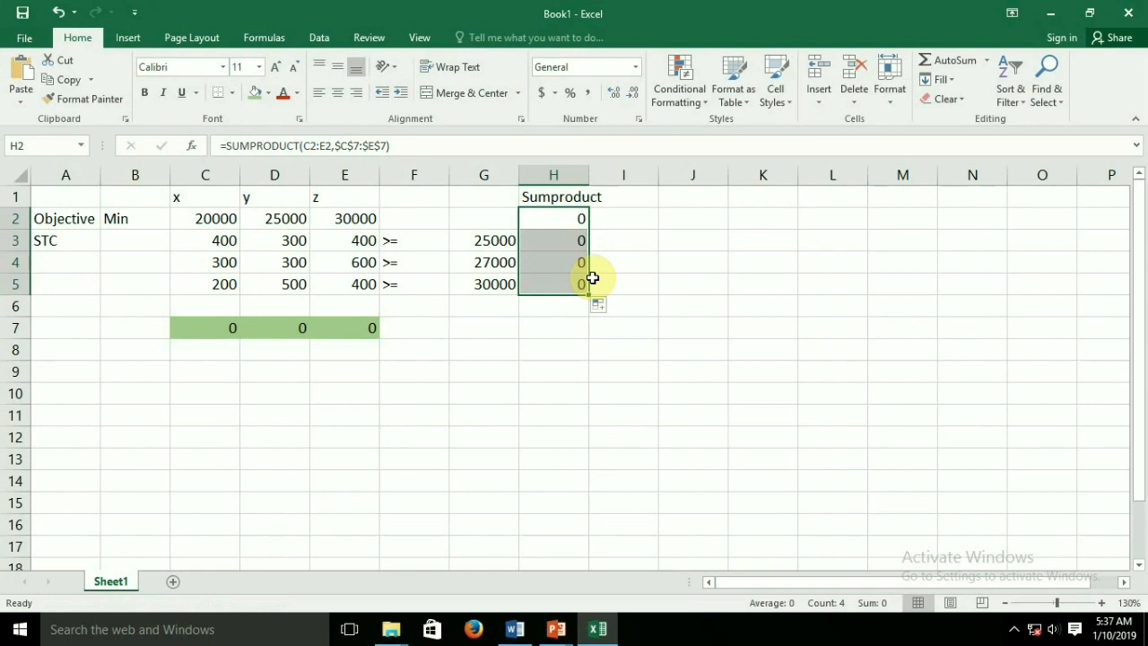
pyautogui.click(596, 266)
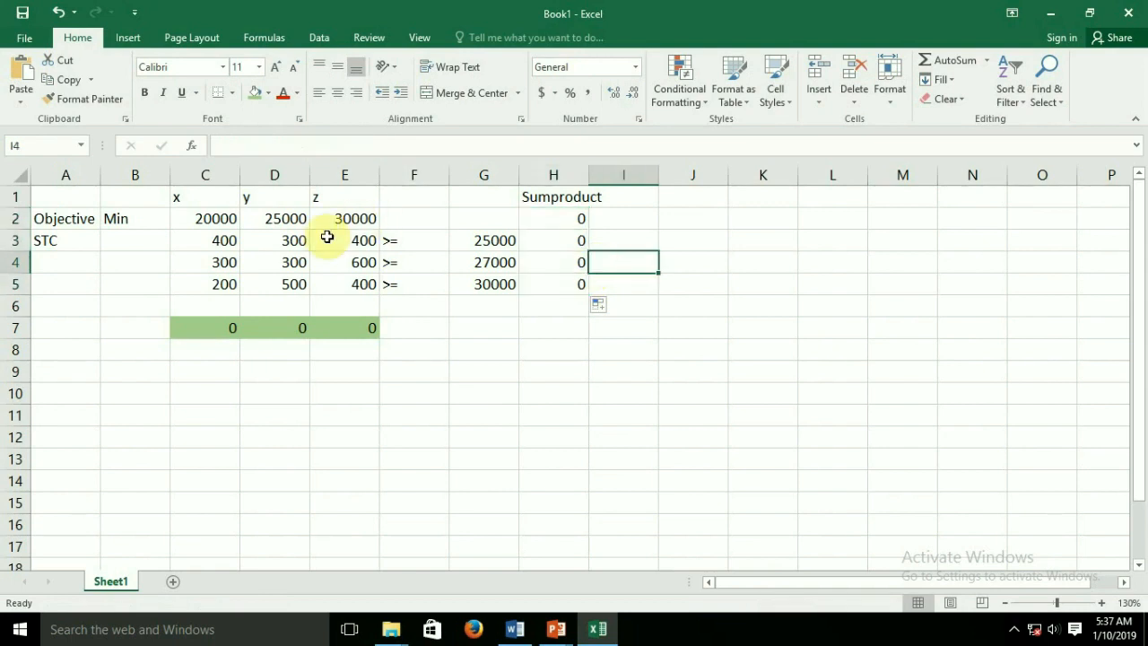
pyautogui.doubleClick(574, 239)
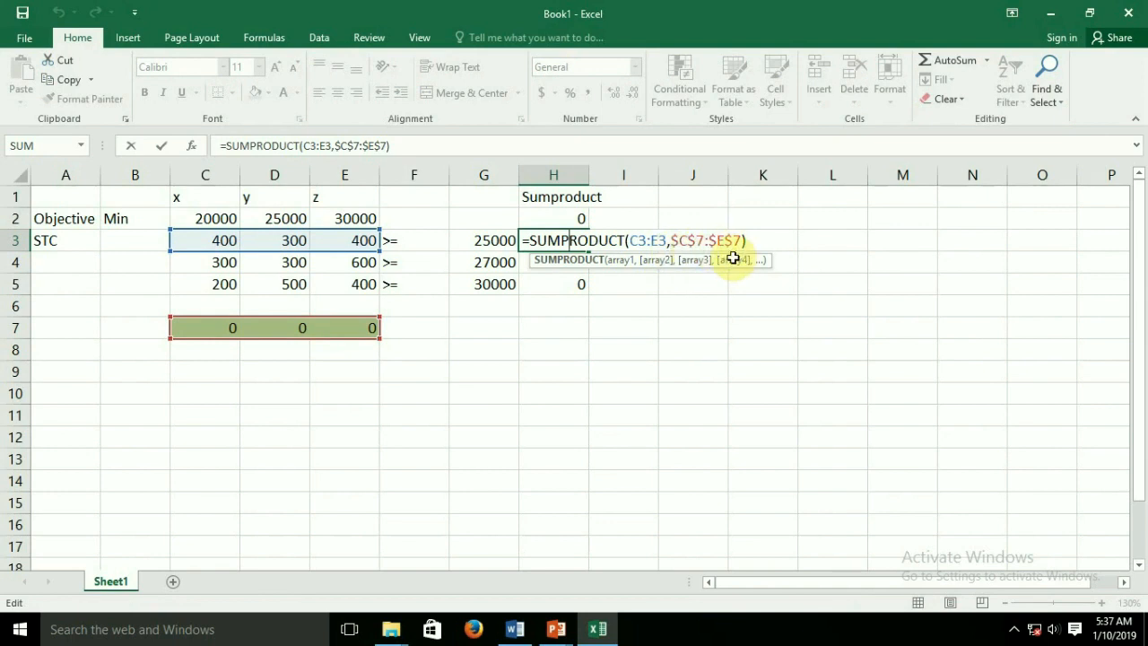
pyautogui.press('Return')
pyautogui.click(626, 323)
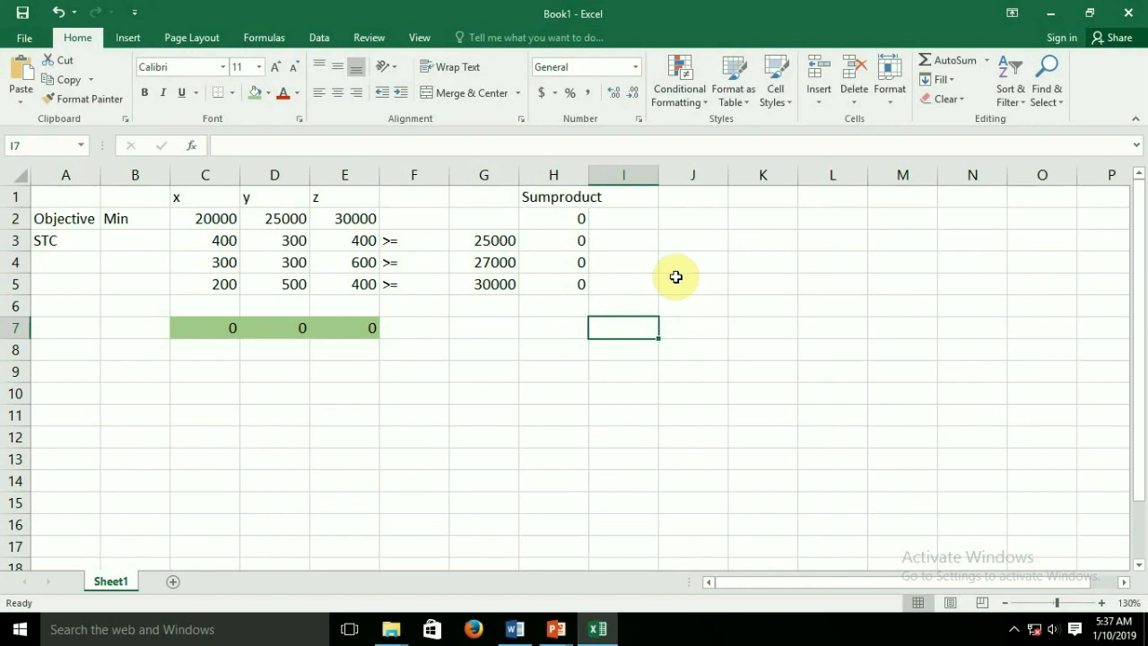
# Open Solver, set the objective to cell H2 and choose Min as the optimisation goal
pyautogui.click(305, 38)
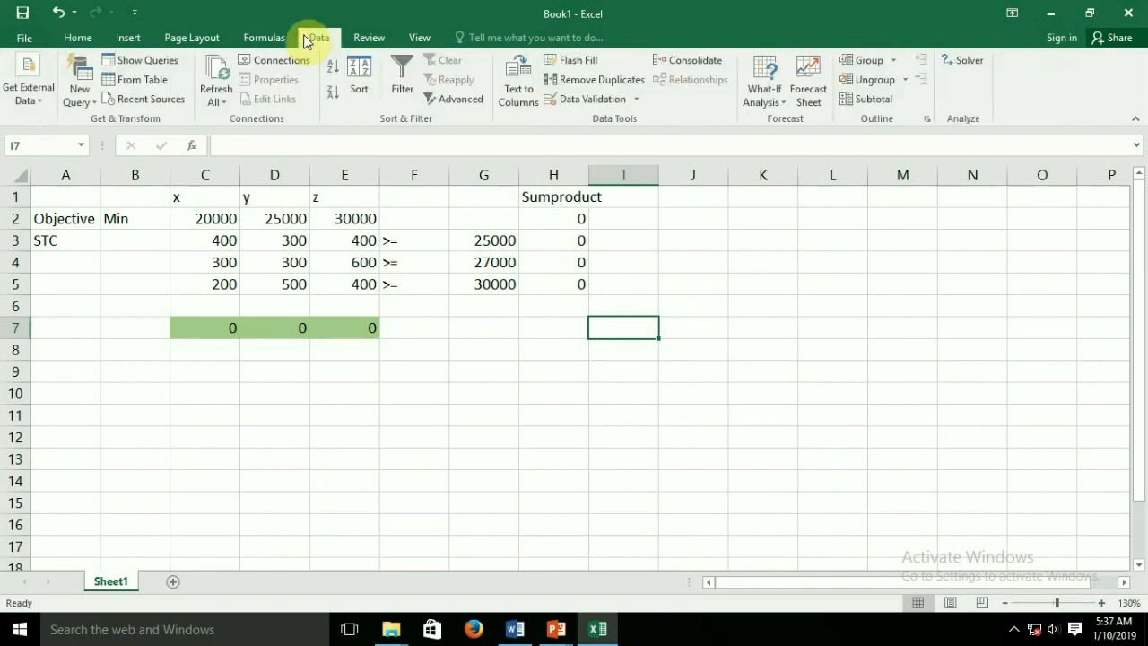
pyautogui.click(956, 60)
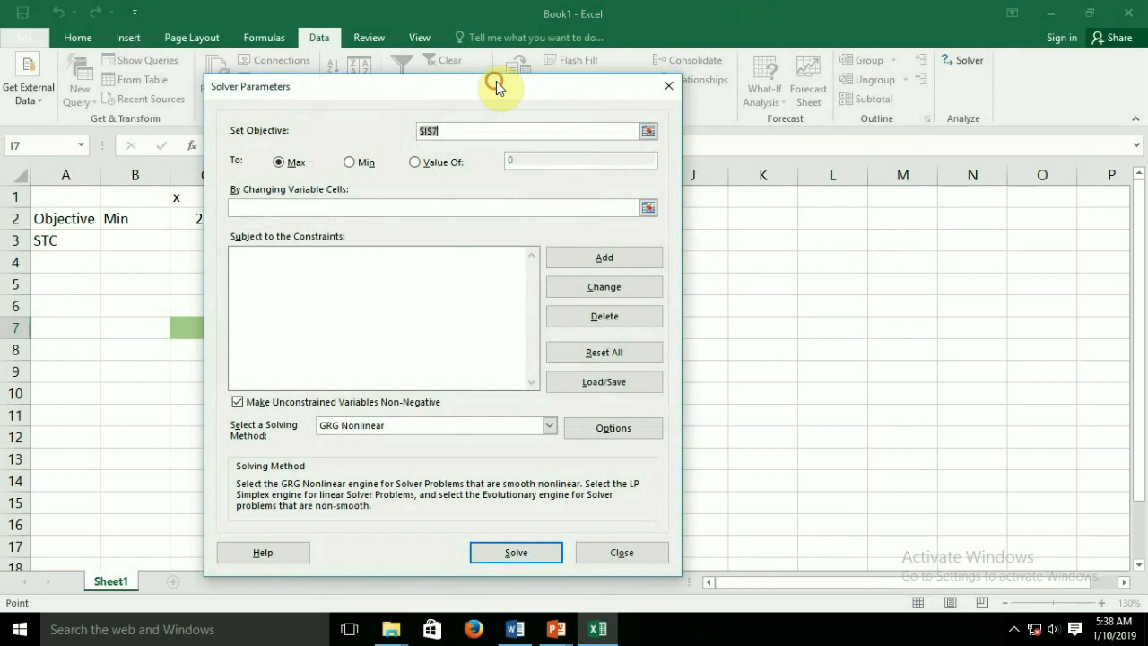
pyautogui.moveTo(495, 81); pyautogui.dragTo(910, 69)
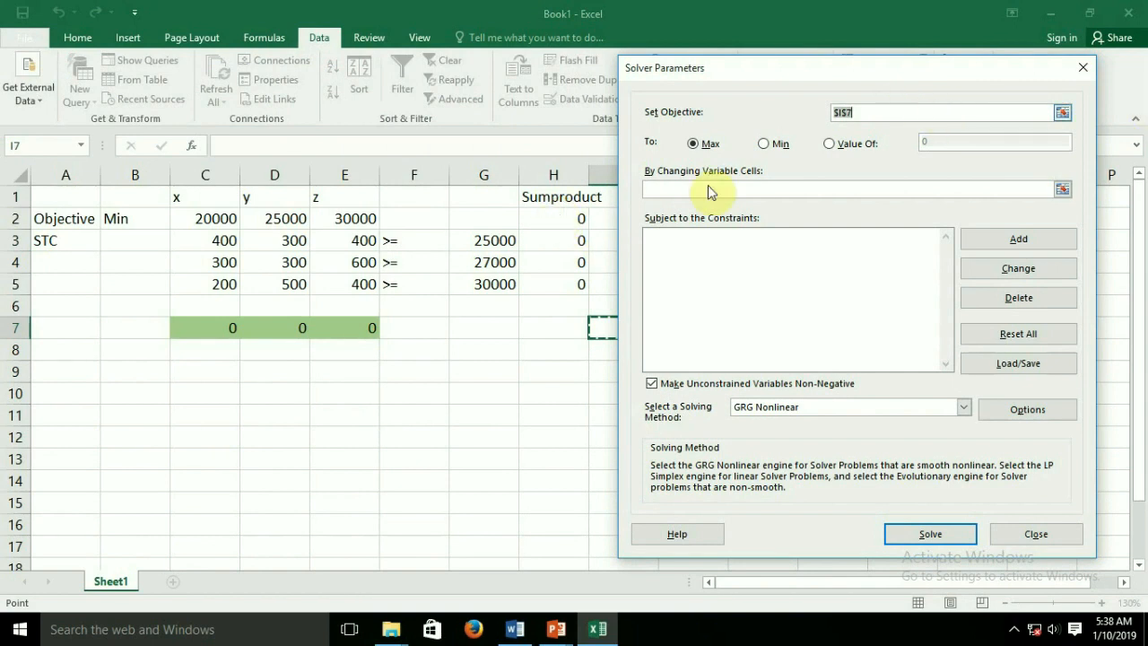
pyautogui.click(561, 215)
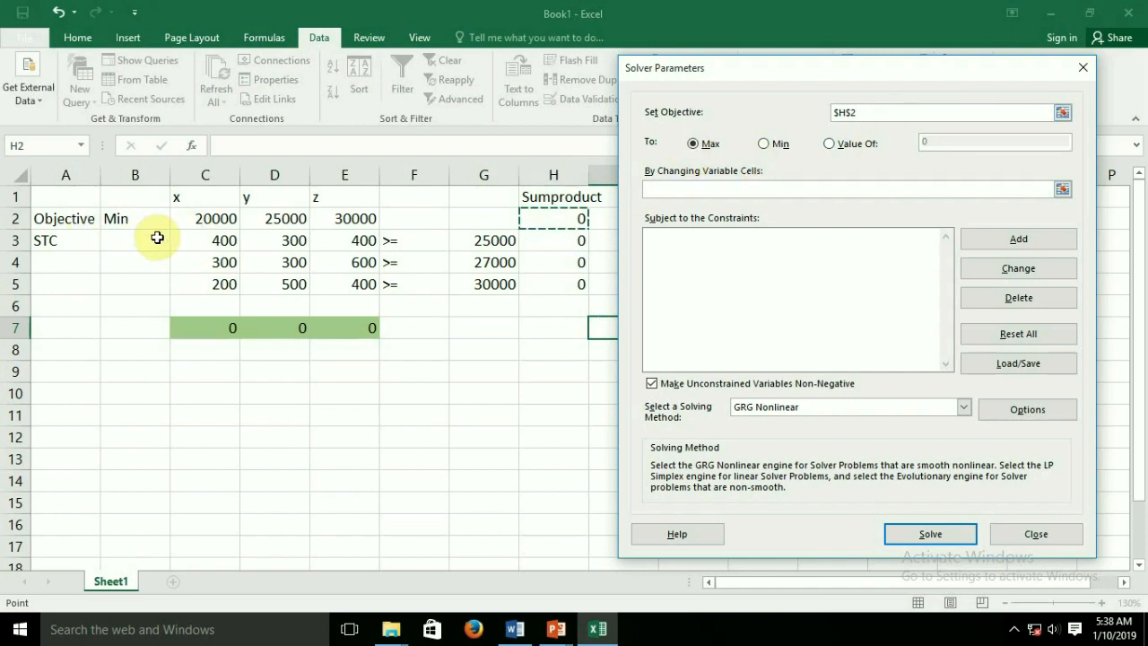
pyautogui.click(761, 144)
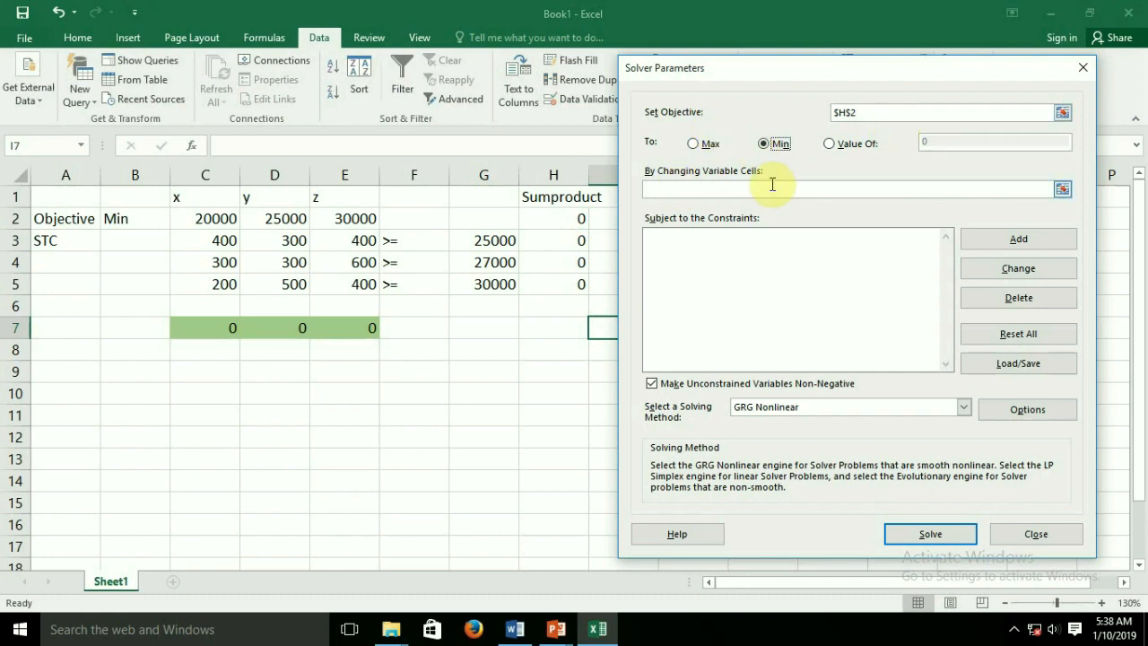
# Set Solver's changing variable cells to the green range $C$7:$E$7
pyautogui.click(1063, 189)
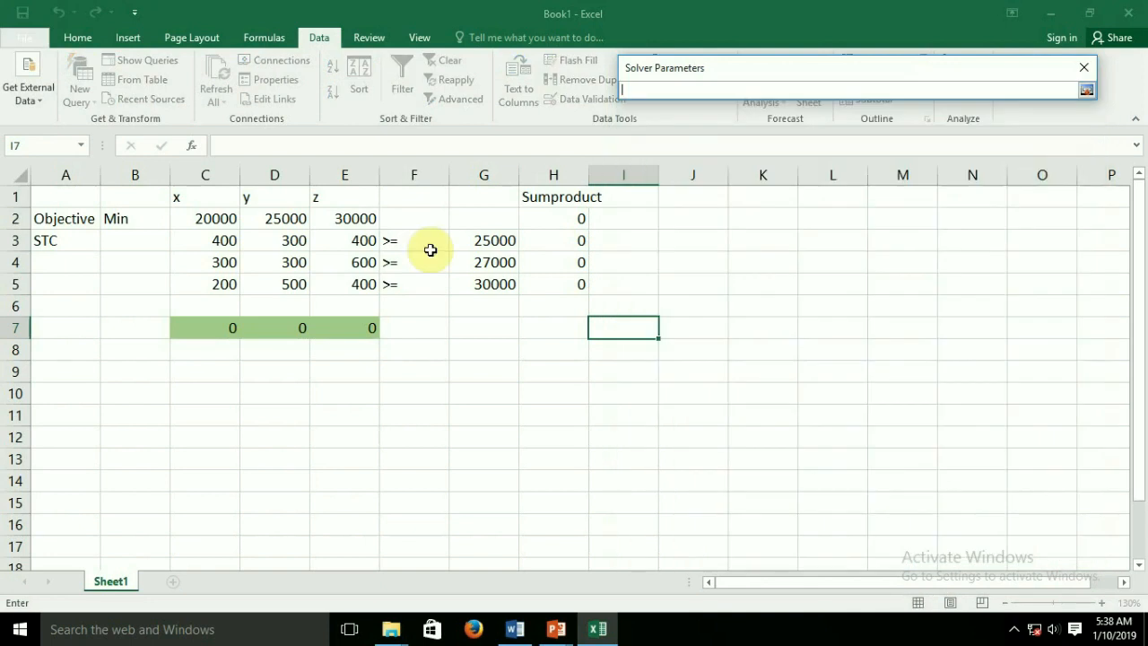
pyautogui.click(219, 328)
pyautogui.moveTo(220, 328); pyautogui.dragTo(341, 328)
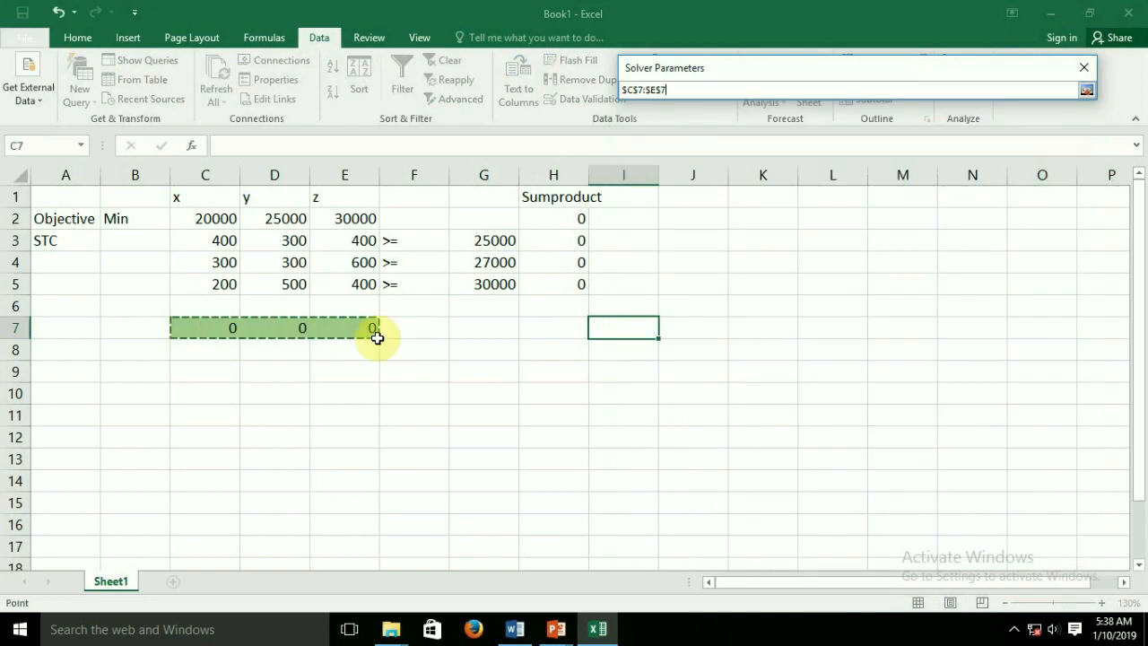
pyautogui.click(1087, 90)
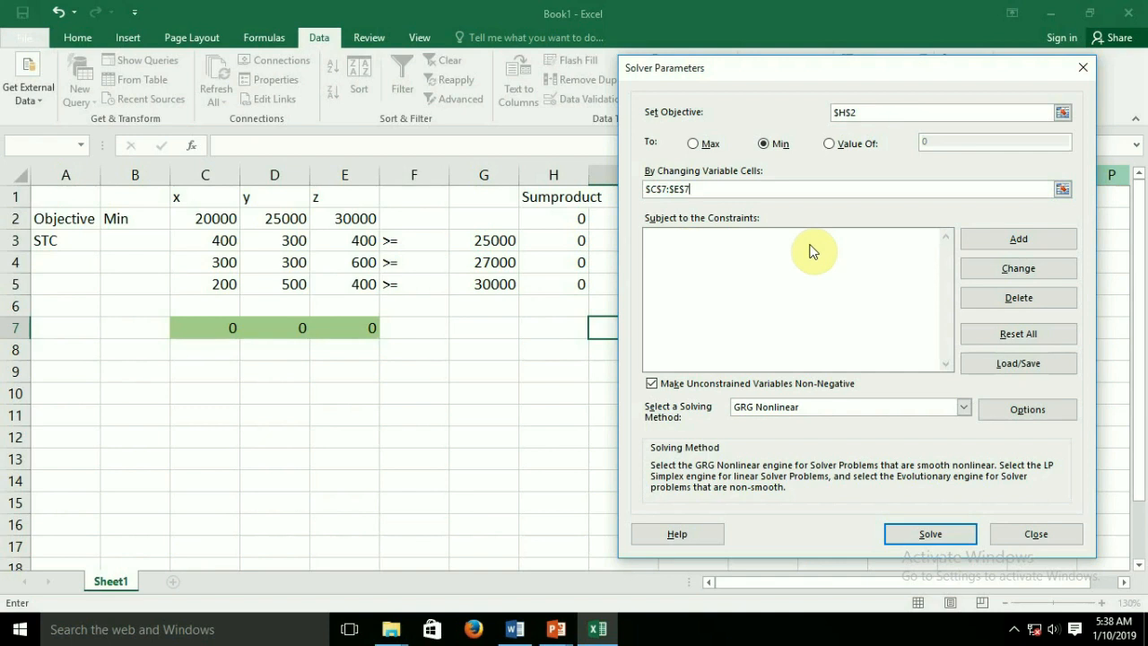
# Add the Solver constraint $H$3 >= $G$3 and continue with another constraint
pyautogui.click(1045, 237)
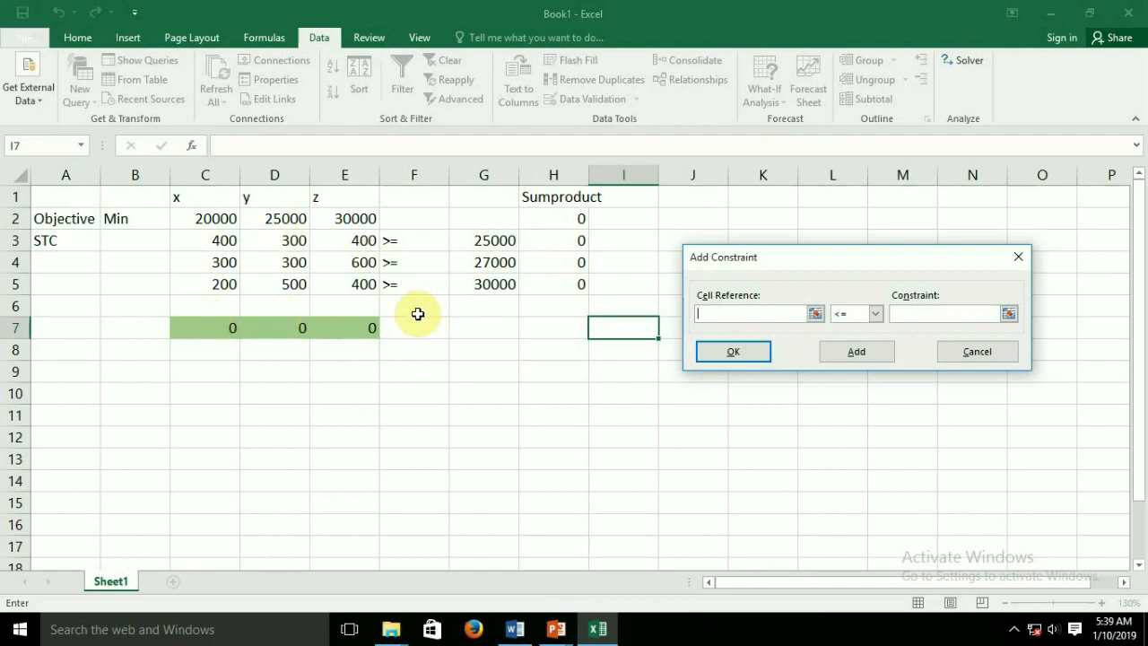
pyautogui.click(556, 237)
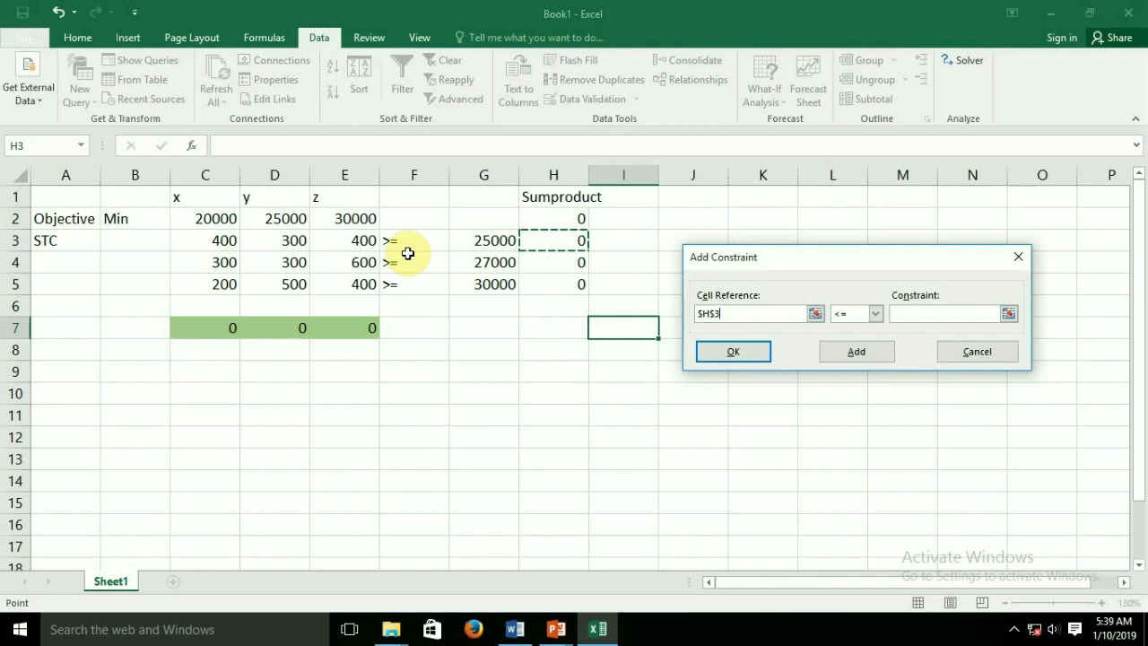
pyautogui.click(875, 313)
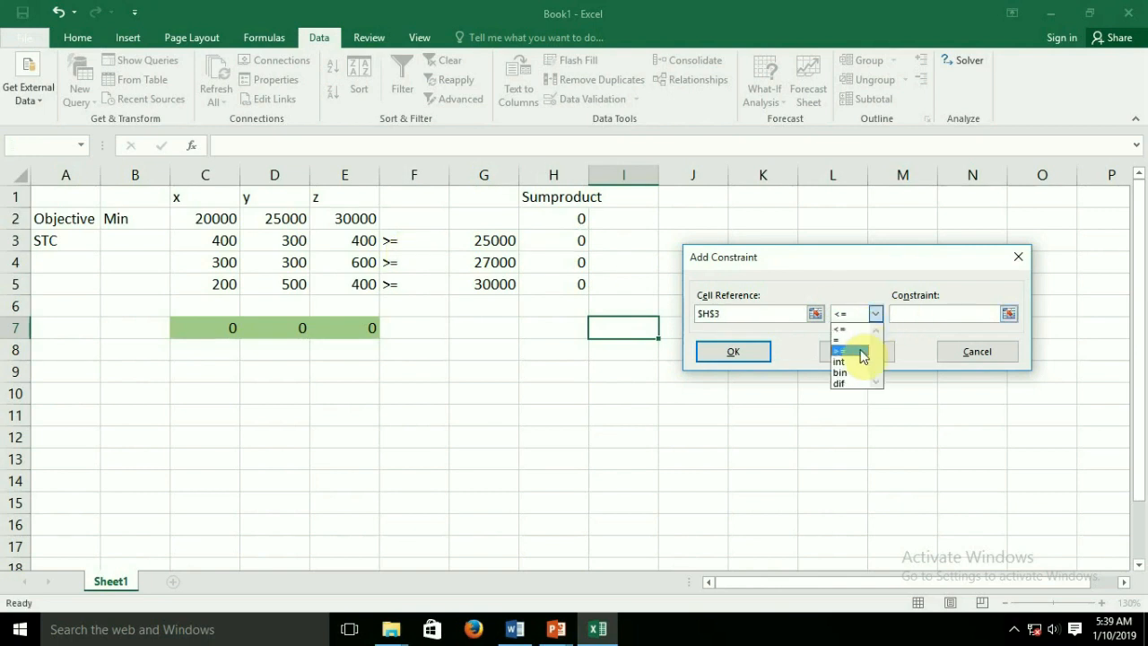
pyautogui.click(860, 351)
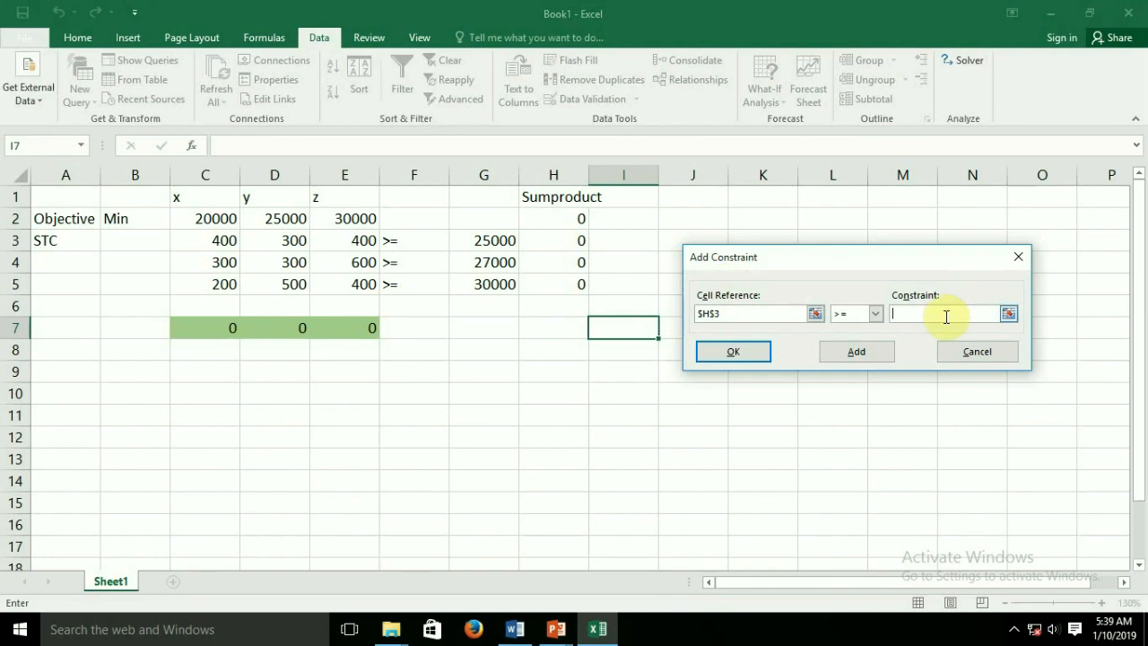
pyautogui.click(470, 235)
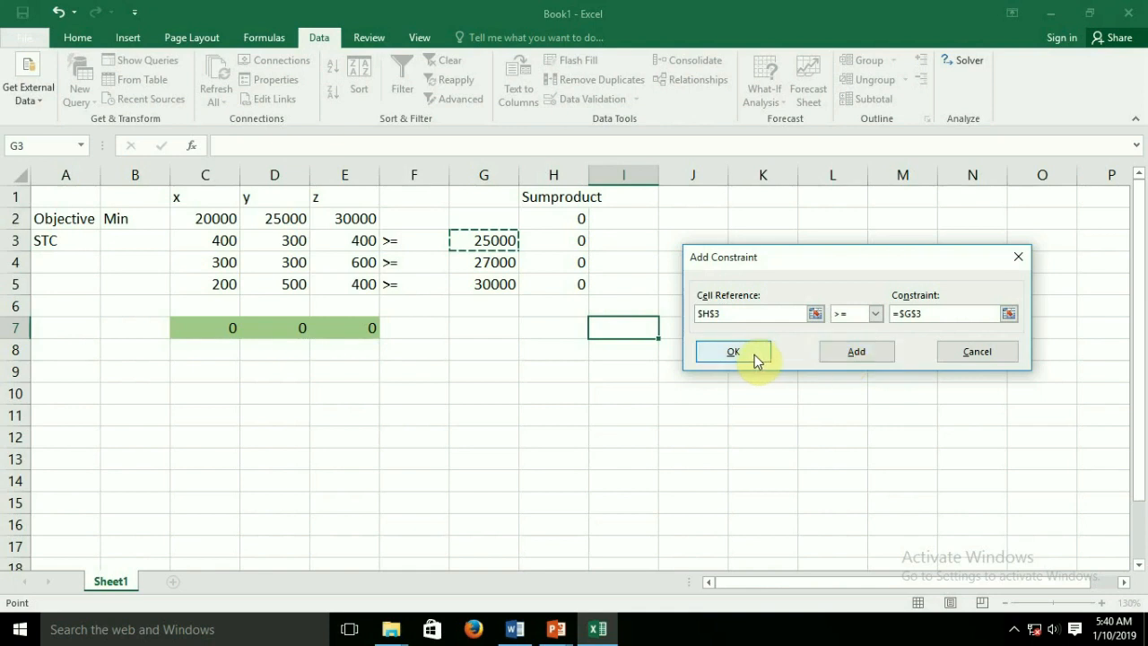
pyautogui.click(869, 358)
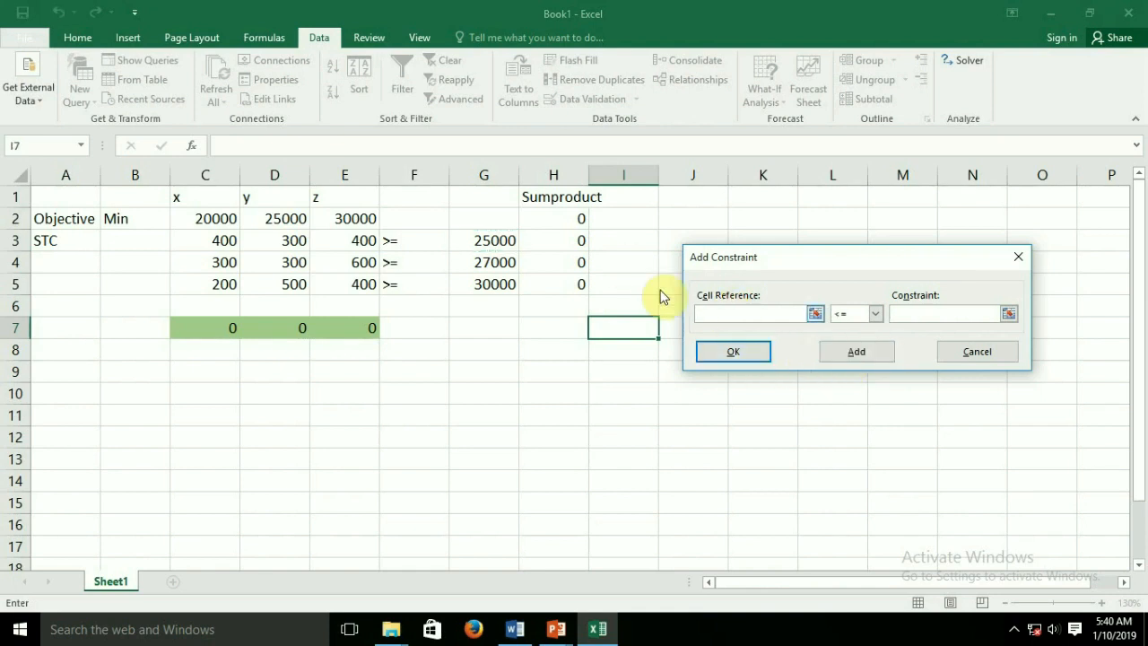
# Add the Solver constraint $H$4 >= $G$4 and return to the Solver parameters
pyautogui.click(559, 263)
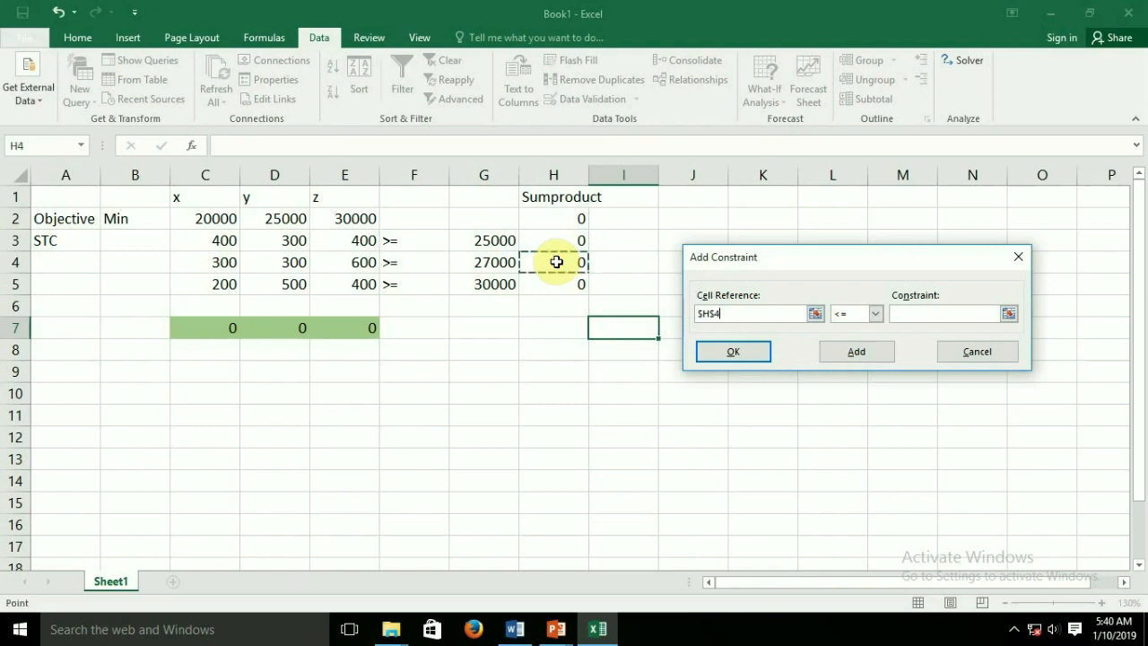
pyautogui.click(880, 320)
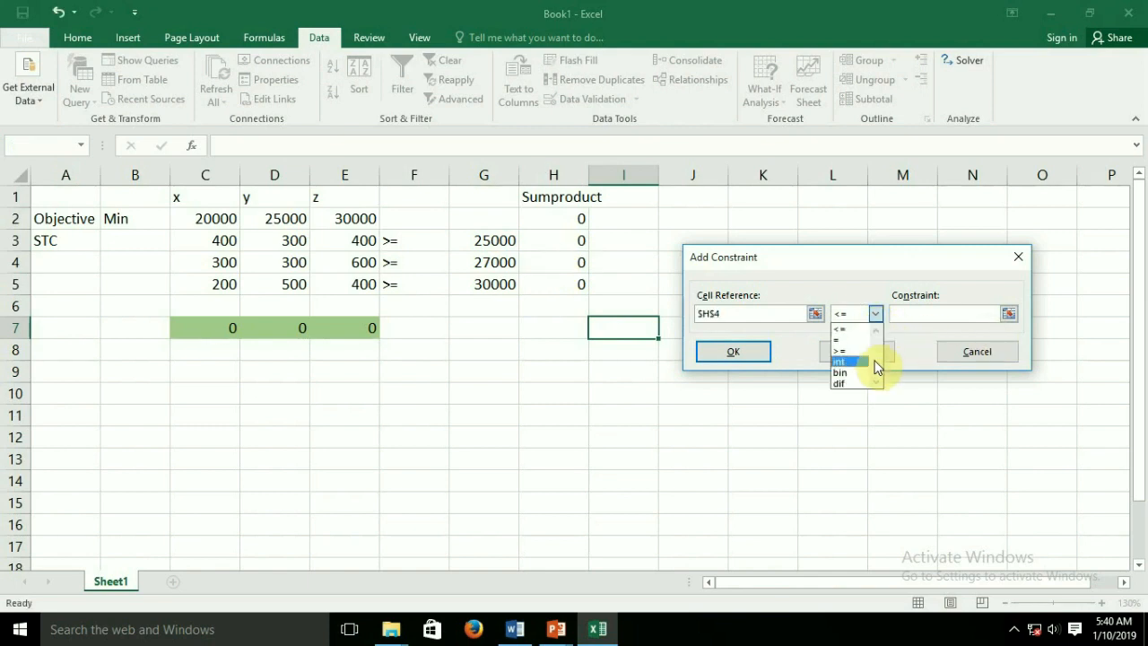
pyautogui.click(866, 354)
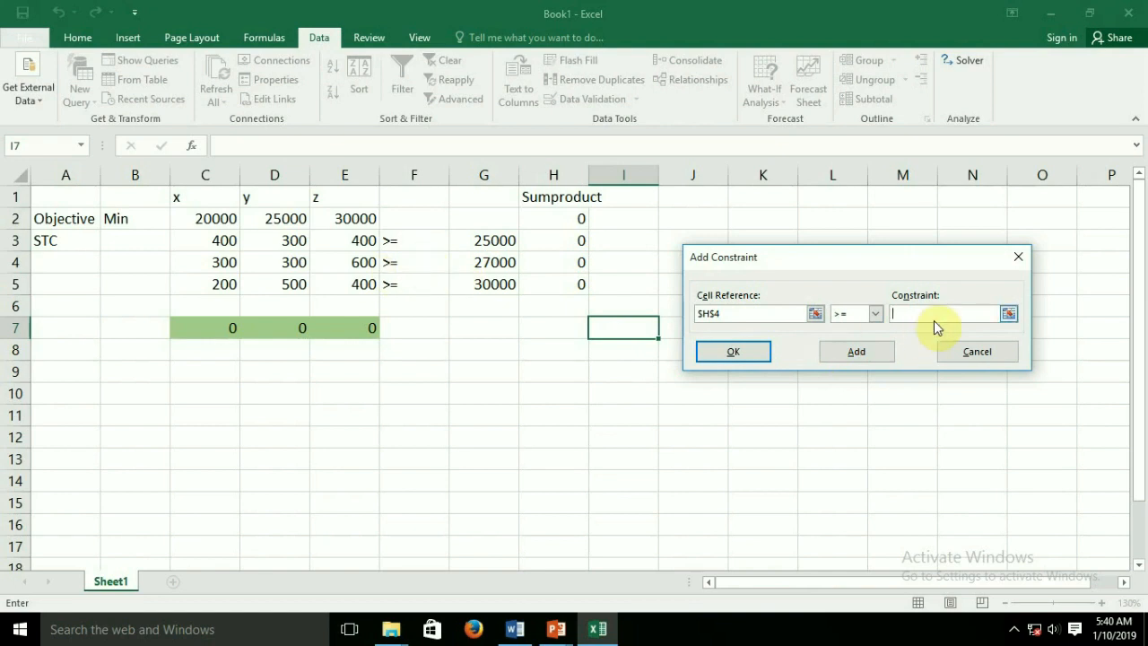
pyautogui.click(482, 262)
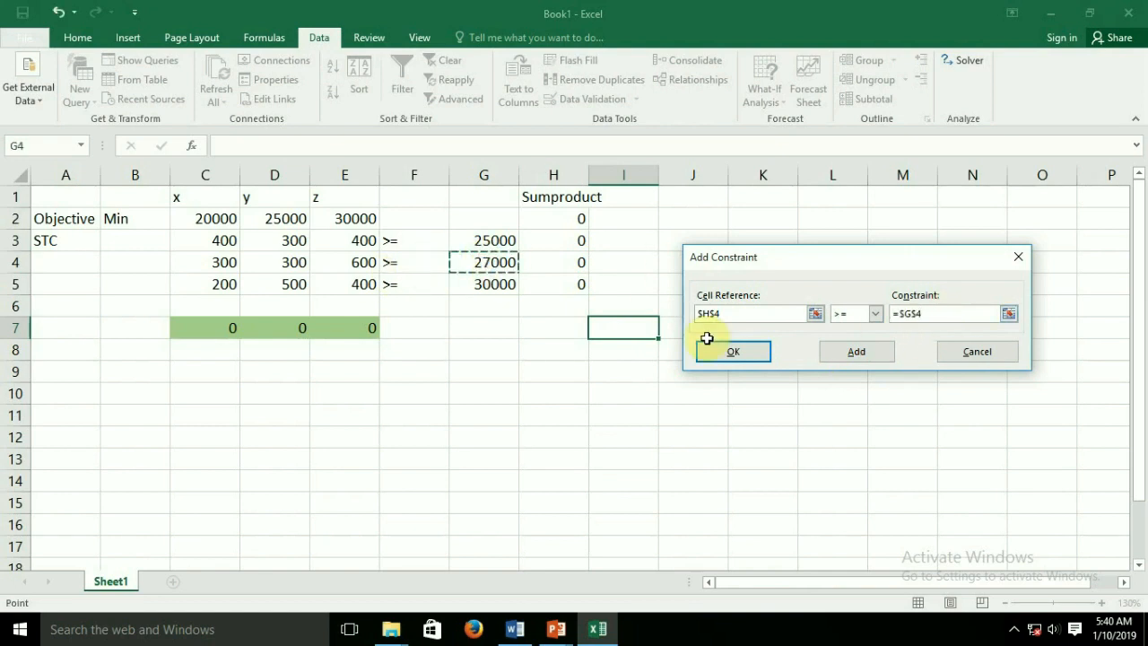
pyautogui.click(763, 353)
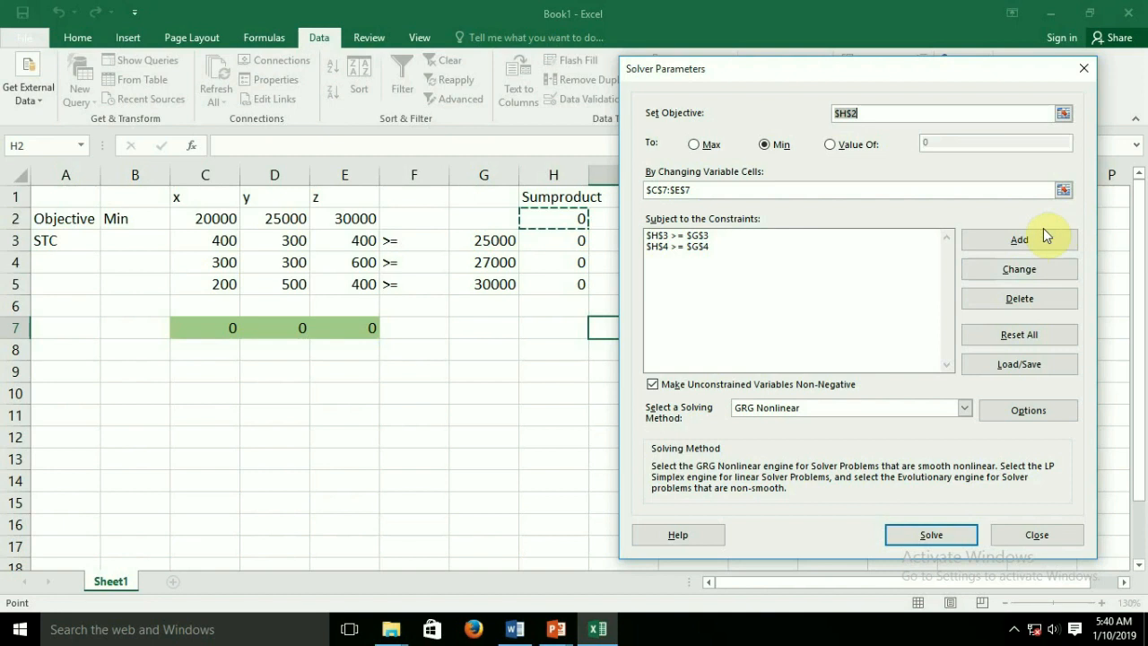
# Add the Solver constraint $H$5 >= $G$5 and return to the Solver parameters
pyautogui.click(1019, 240)
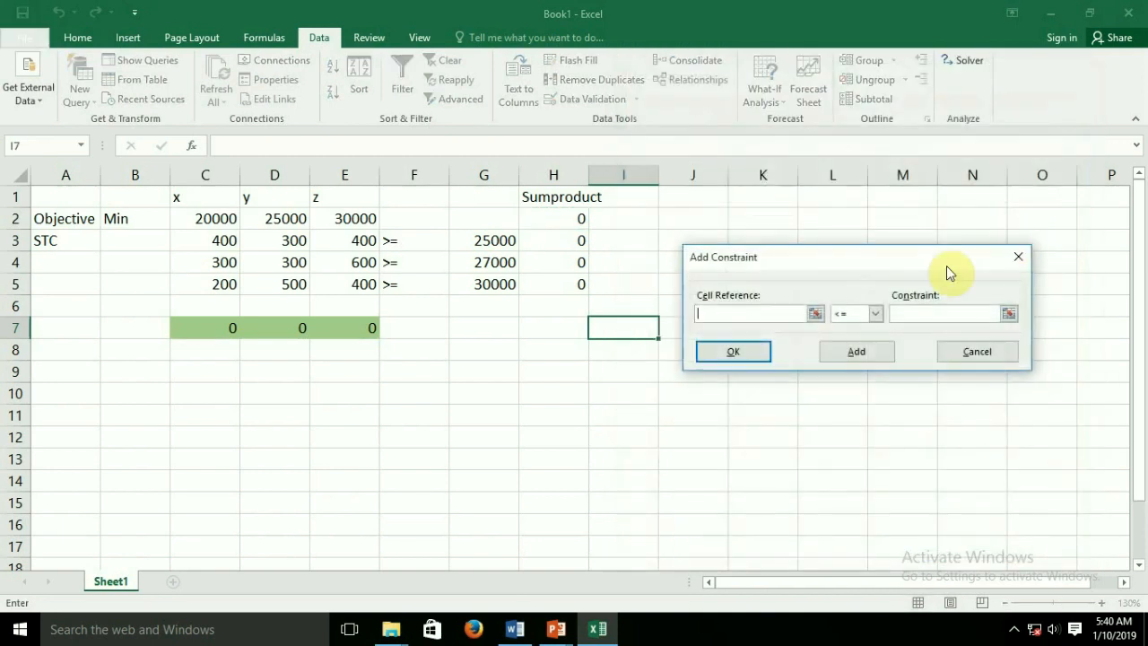
pyautogui.click(562, 280)
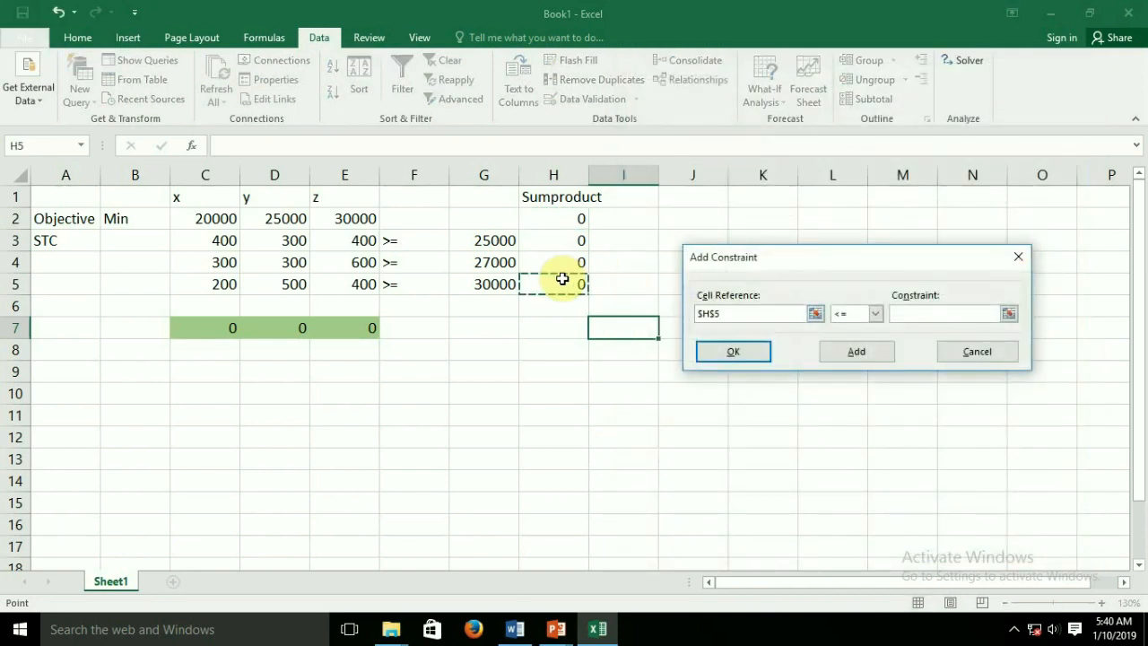
pyautogui.click(876, 313)
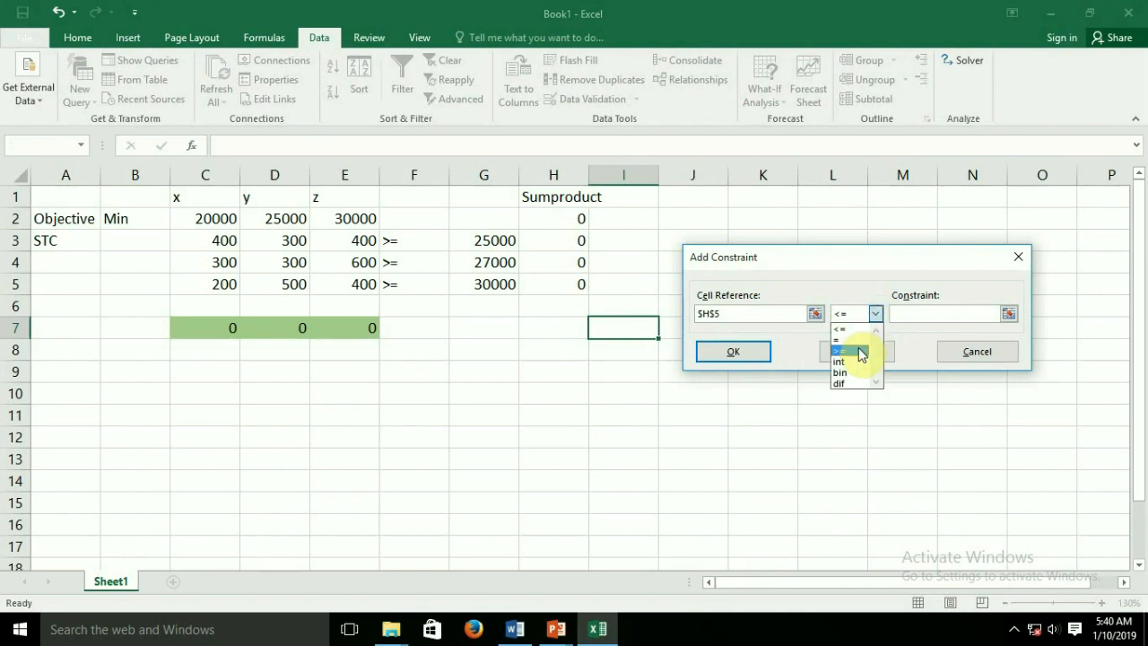
pyautogui.click(859, 351)
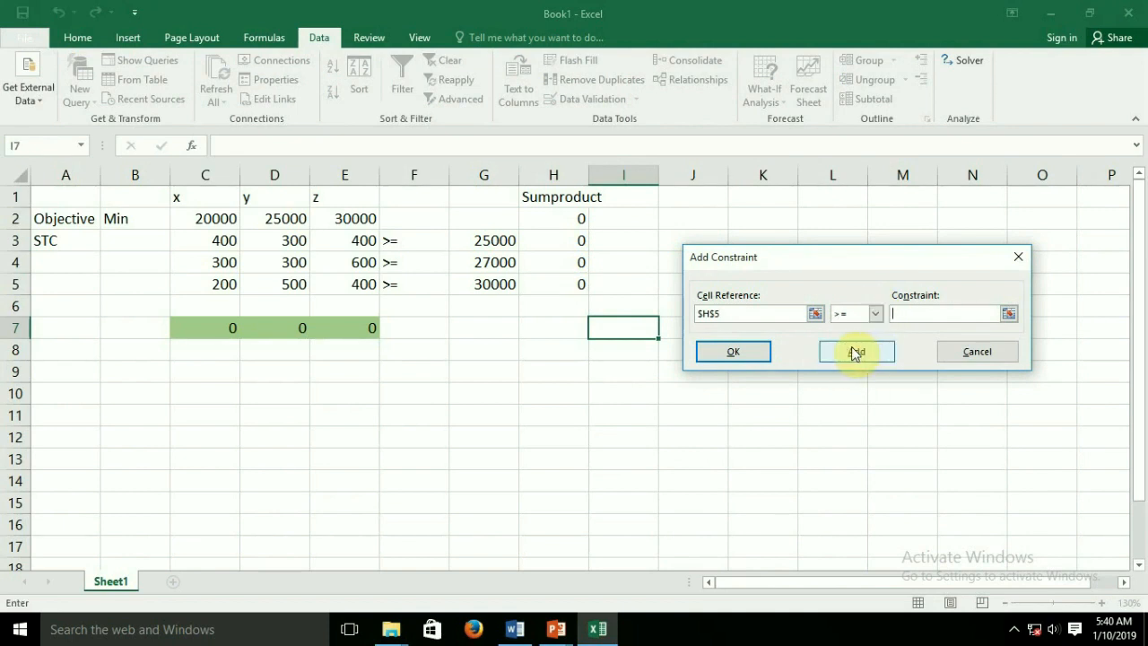
pyautogui.click(875, 313)
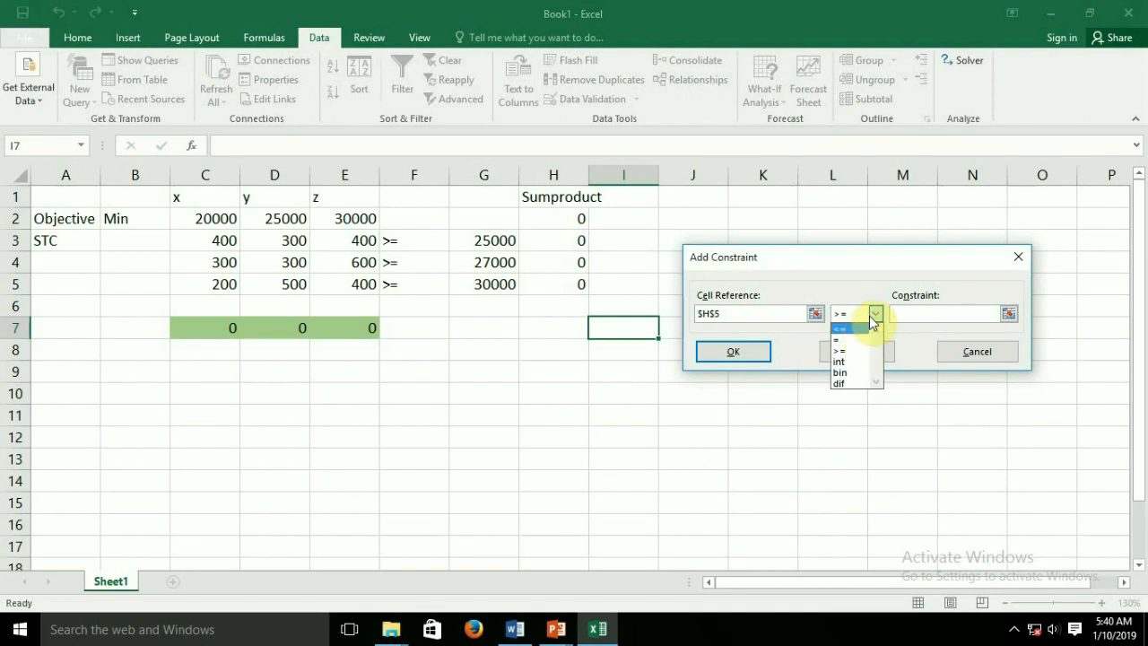
pyautogui.click(873, 313)
pyautogui.click(898, 314)
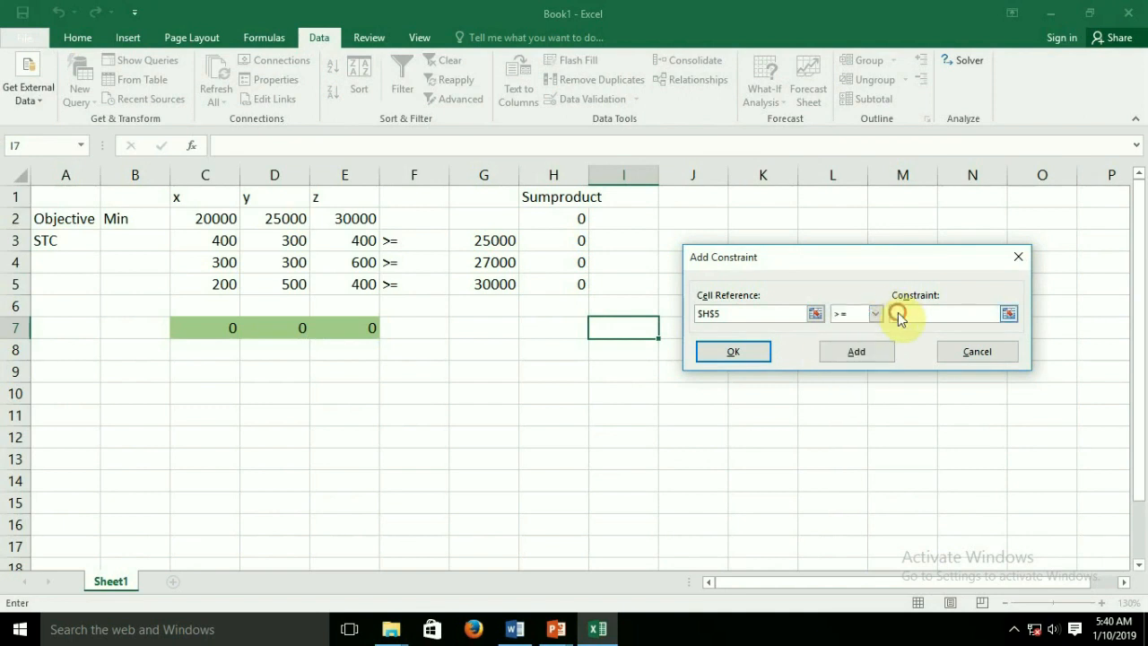
pyautogui.click(500, 283)
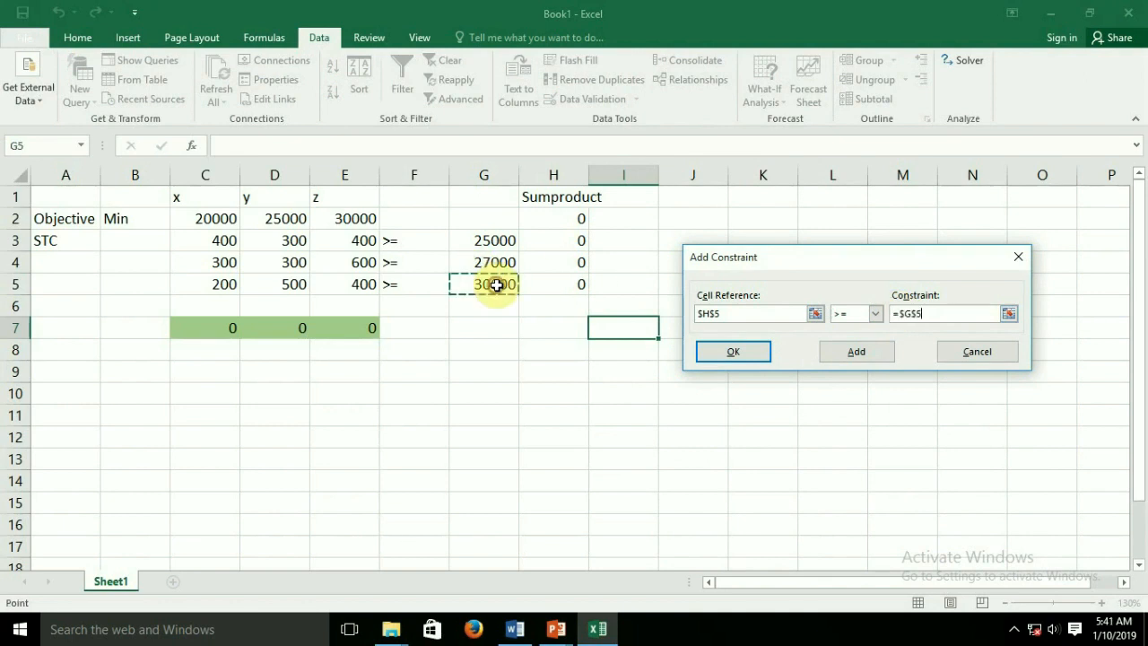
pyautogui.click(732, 352)
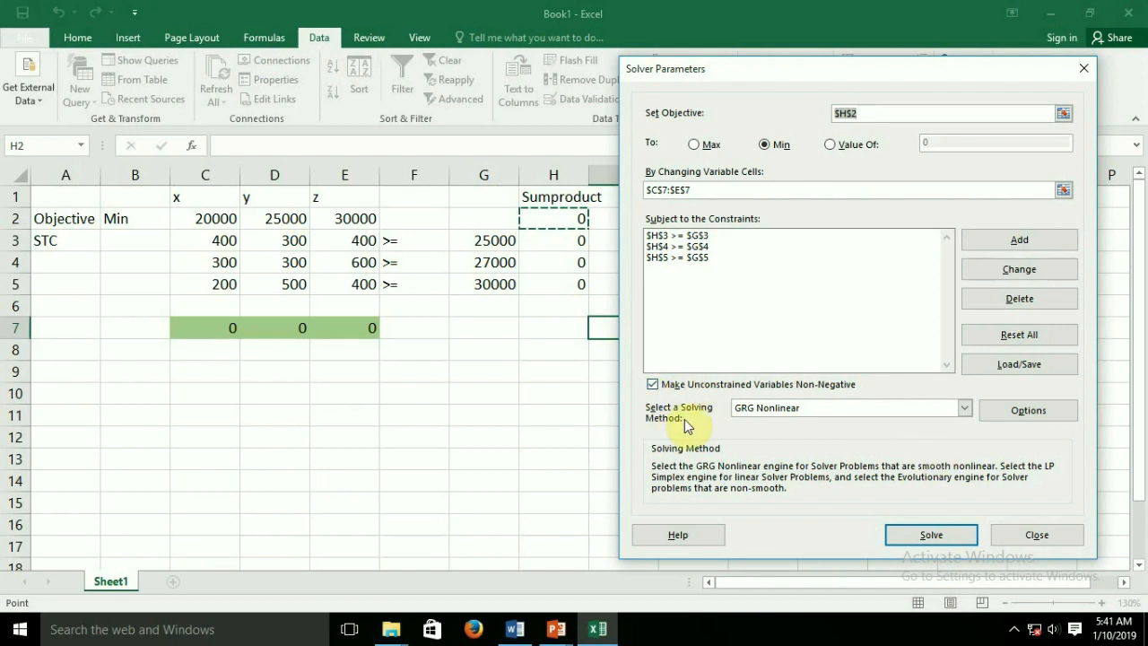
# Choose Simplex LP as the solving method, run Solver and keep the Solver solution
pyautogui.click(967, 408)
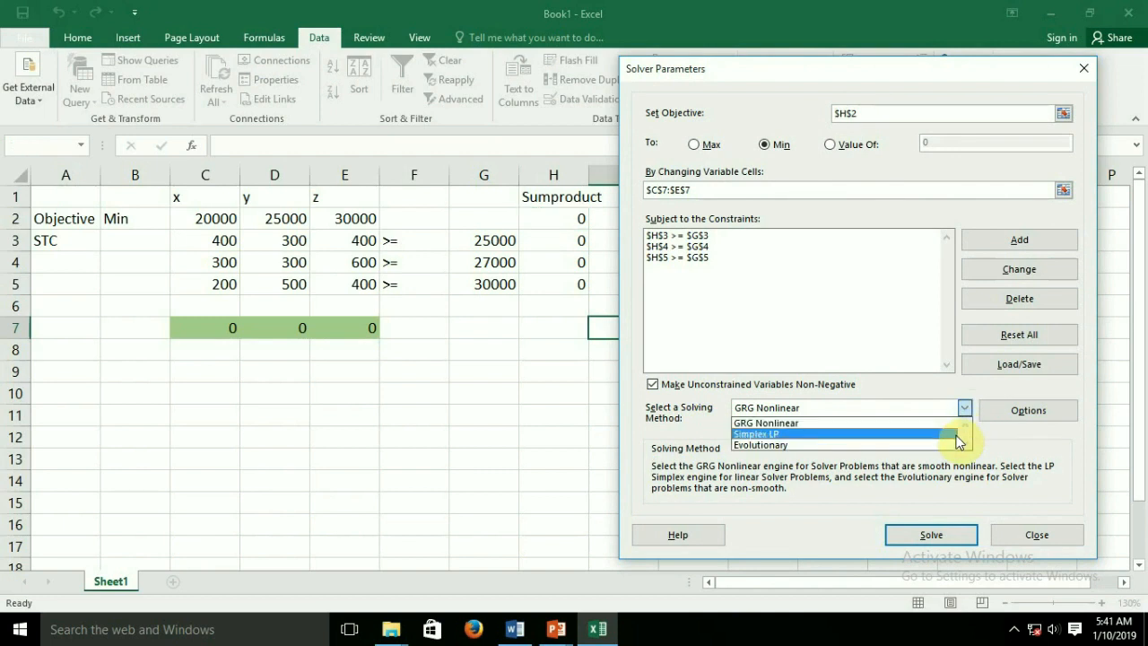
pyautogui.click(956, 434)
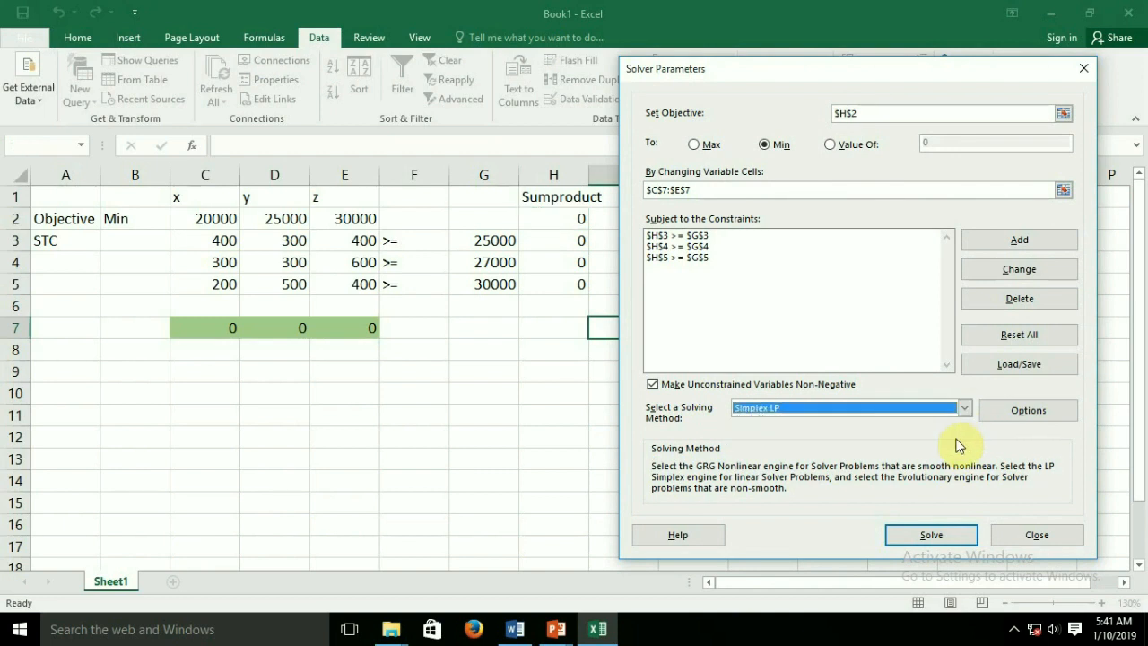
pyautogui.click(942, 535)
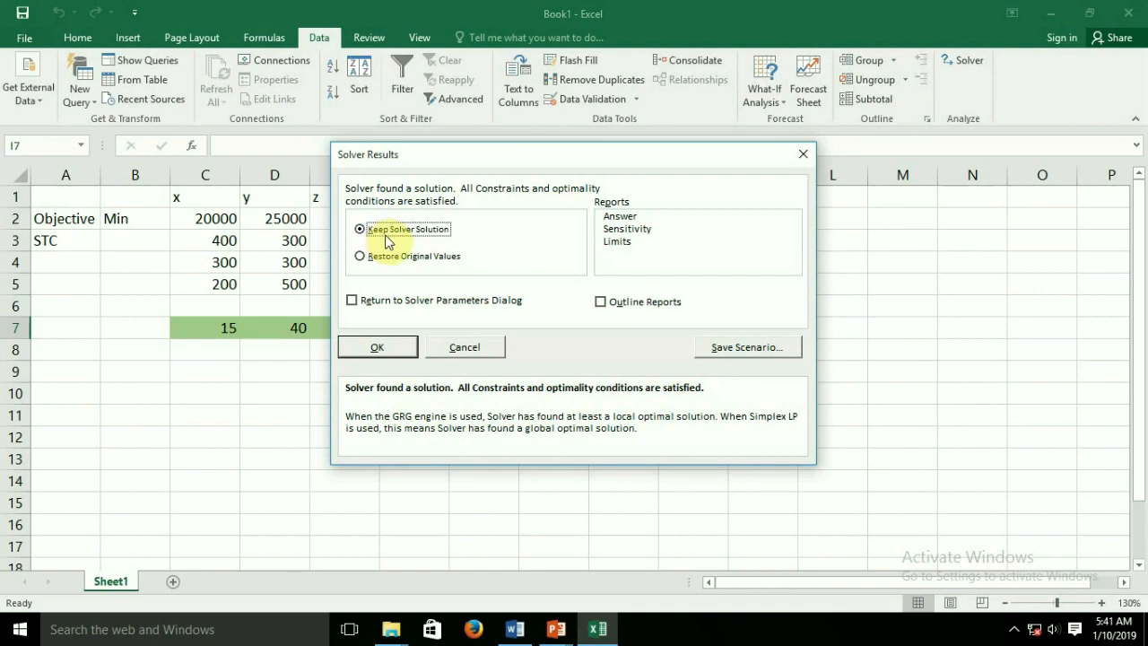
pyautogui.click(369, 257)
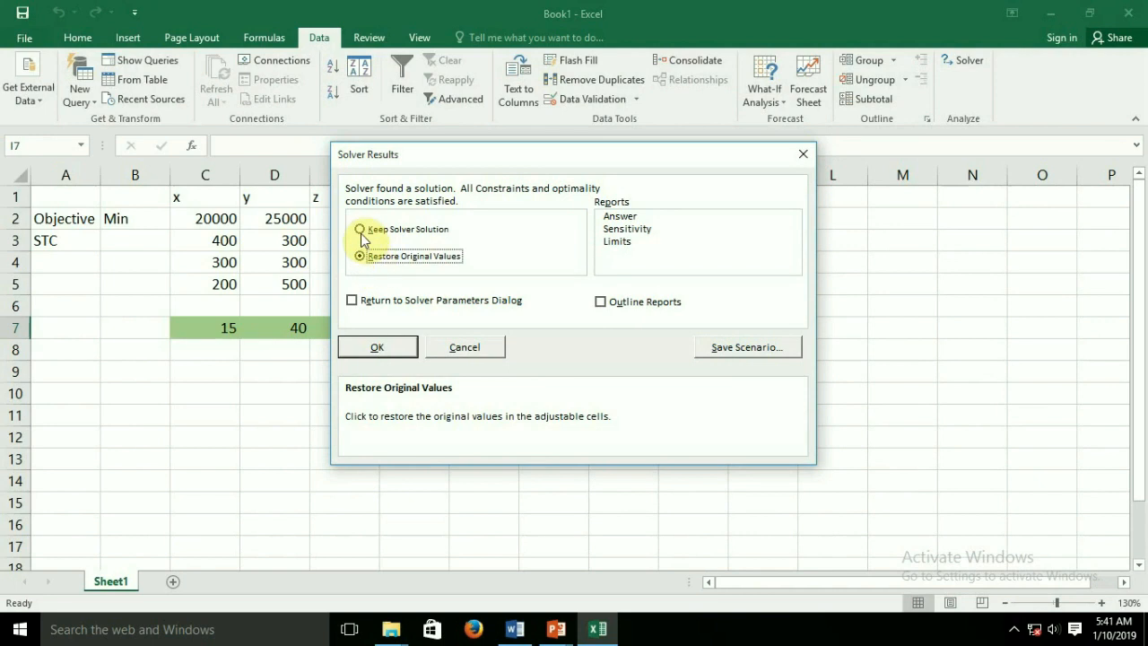
pyautogui.click(362, 234)
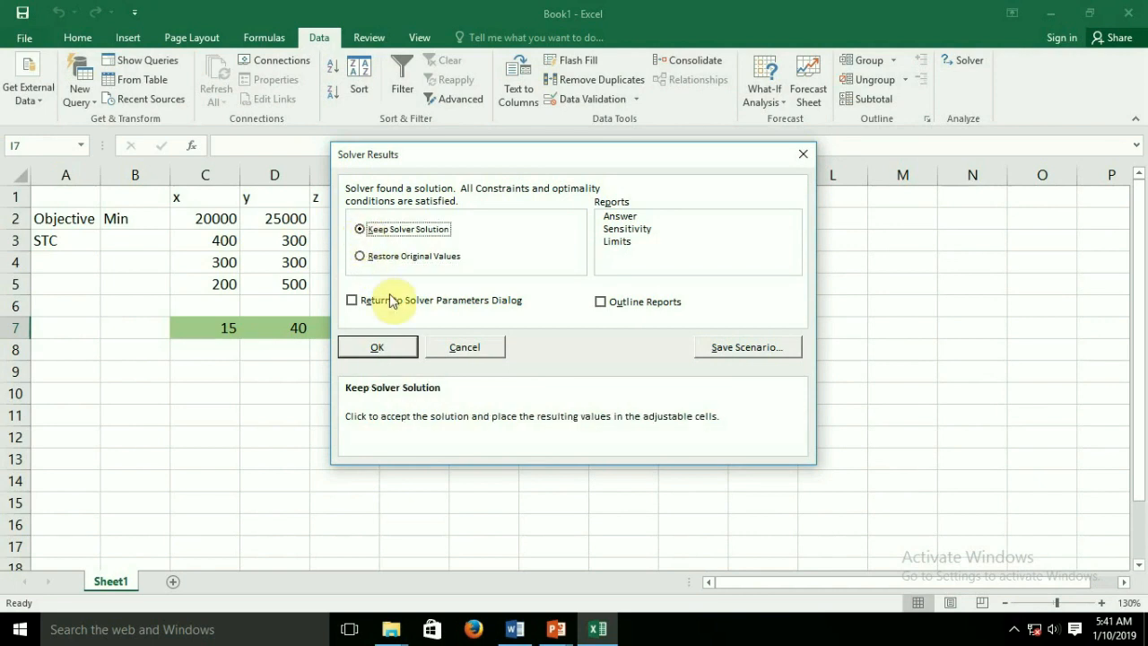
pyautogui.click(377, 349)
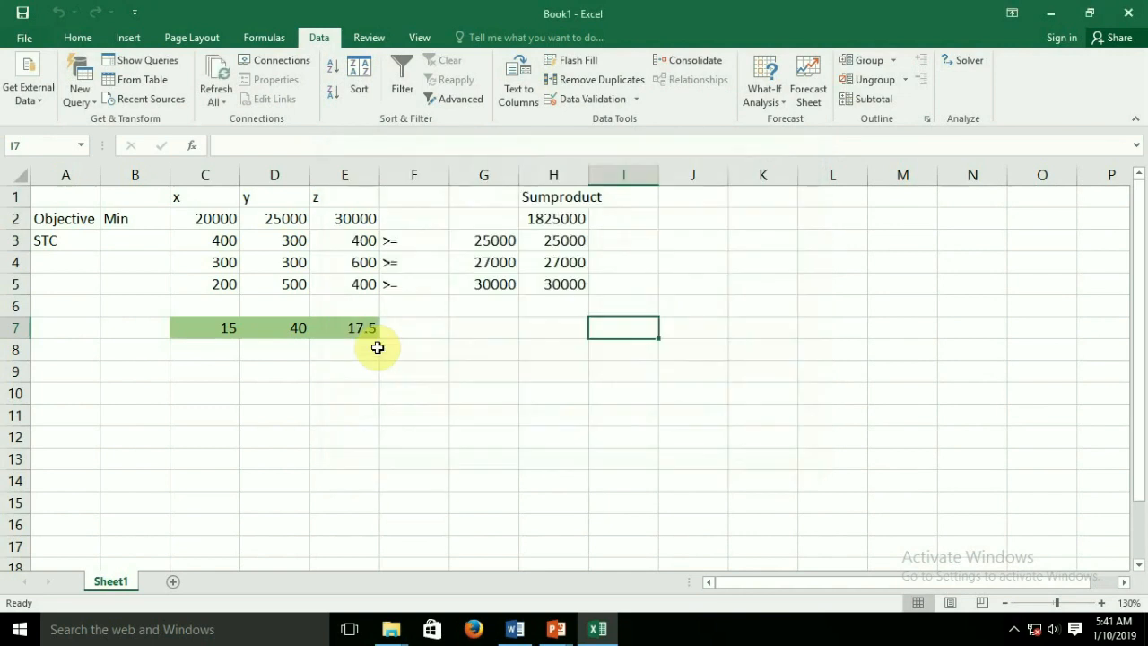
# Examine the solved x, y and z values in the green range C7:E7
pyautogui.click(223, 333)
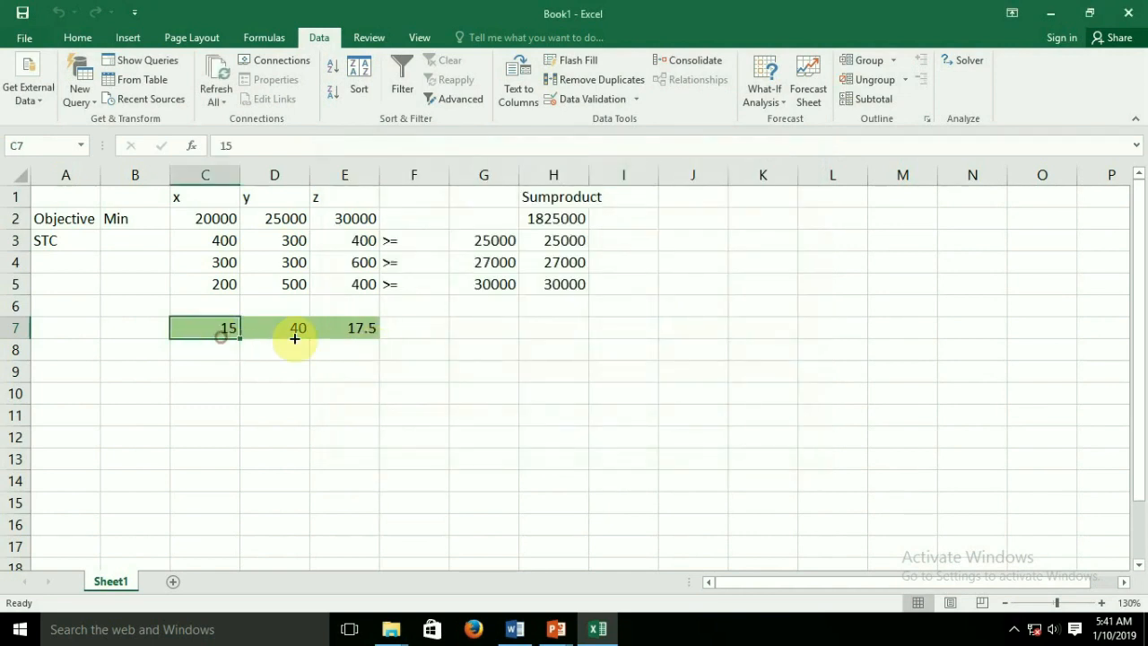
pyautogui.click(295, 334)
pyautogui.click(356, 337)
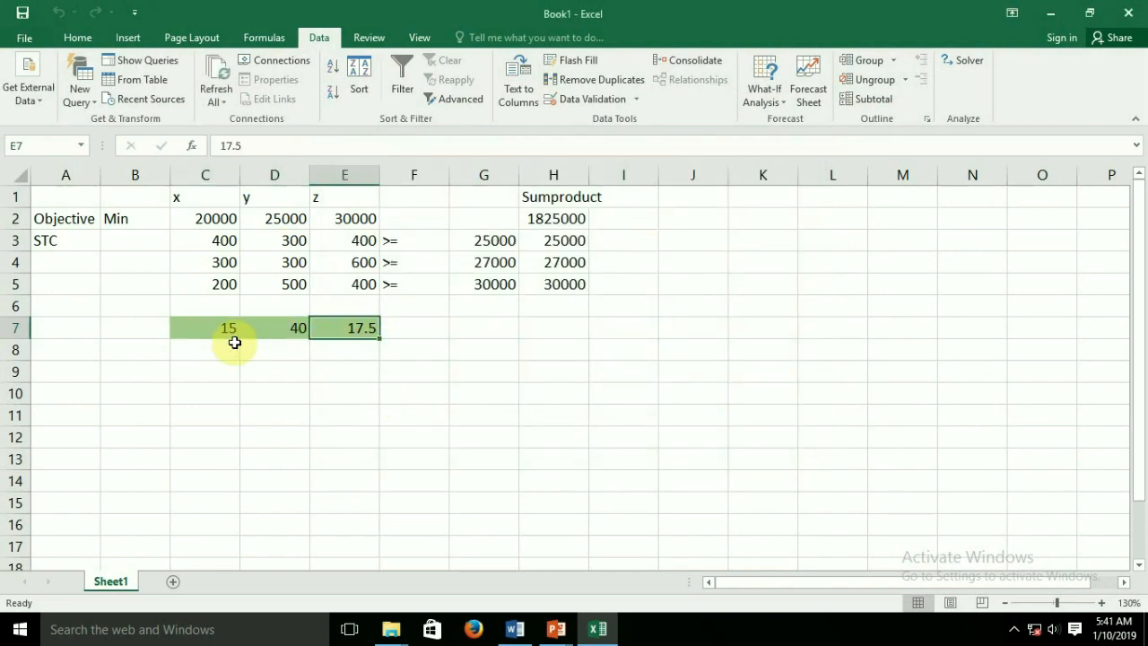
pyautogui.click(216, 330)
pyautogui.click(269, 330)
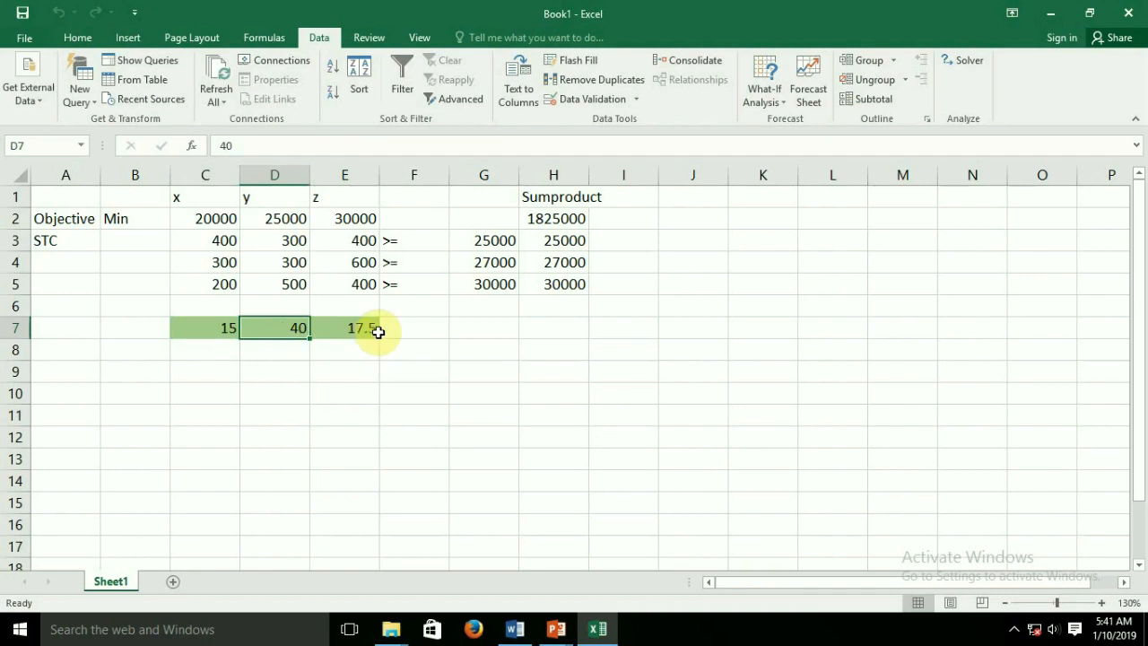
pyautogui.click(369, 333)
pyautogui.moveTo(218, 333); pyautogui.dragTo(344, 333)
pyautogui.click(211, 328)
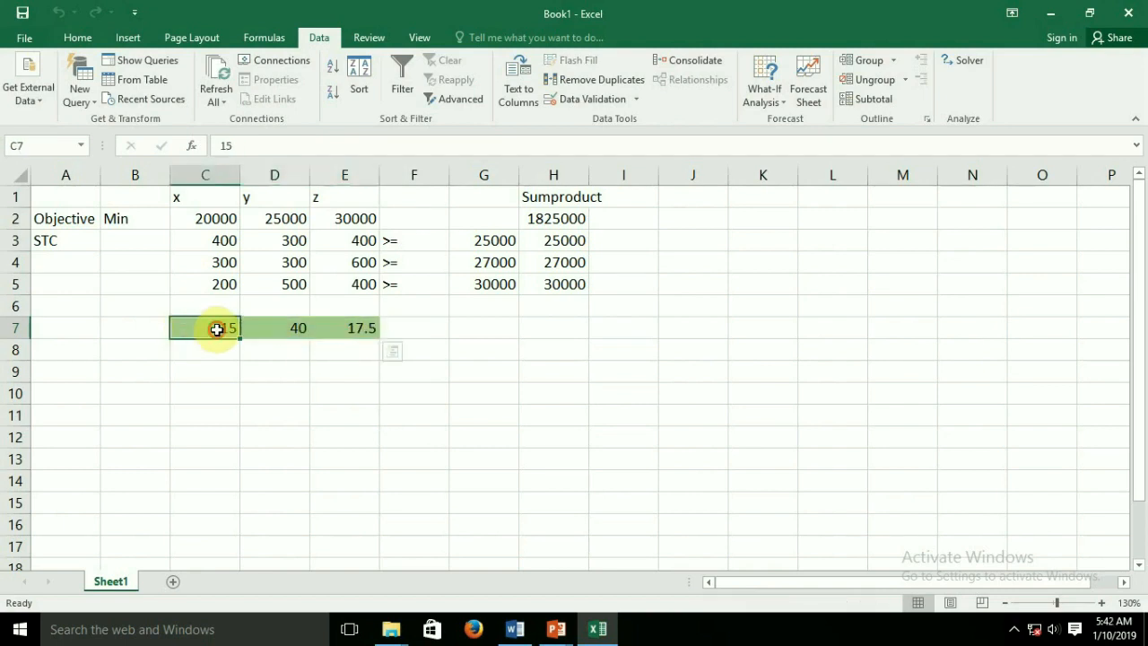
pyautogui.click(287, 331)
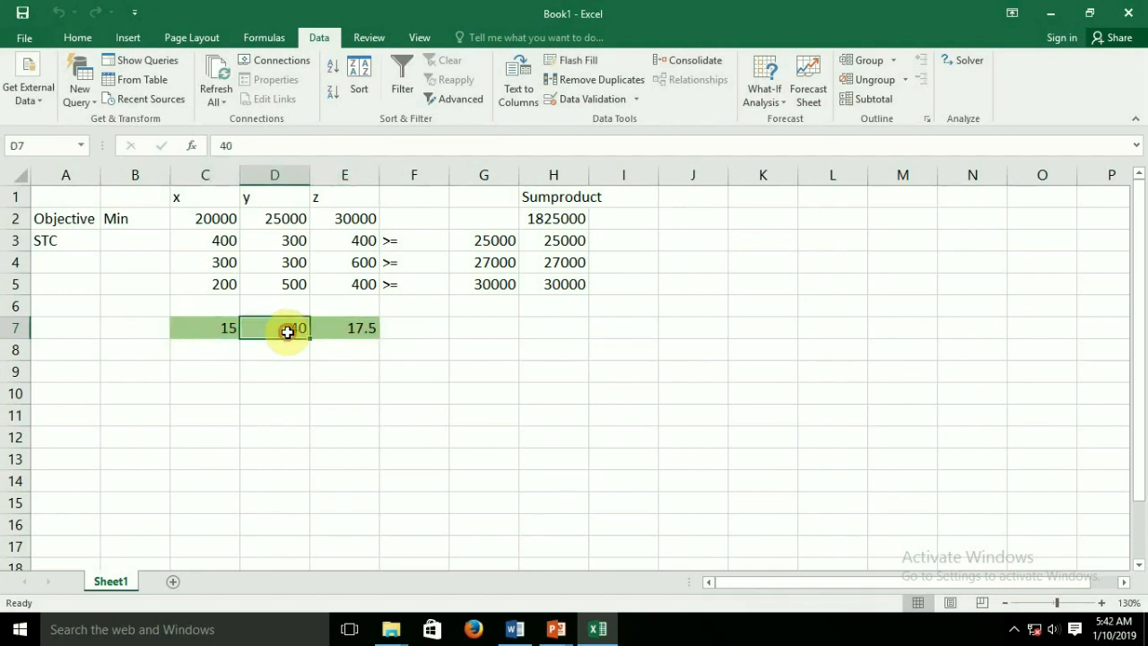
pyautogui.click(371, 327)
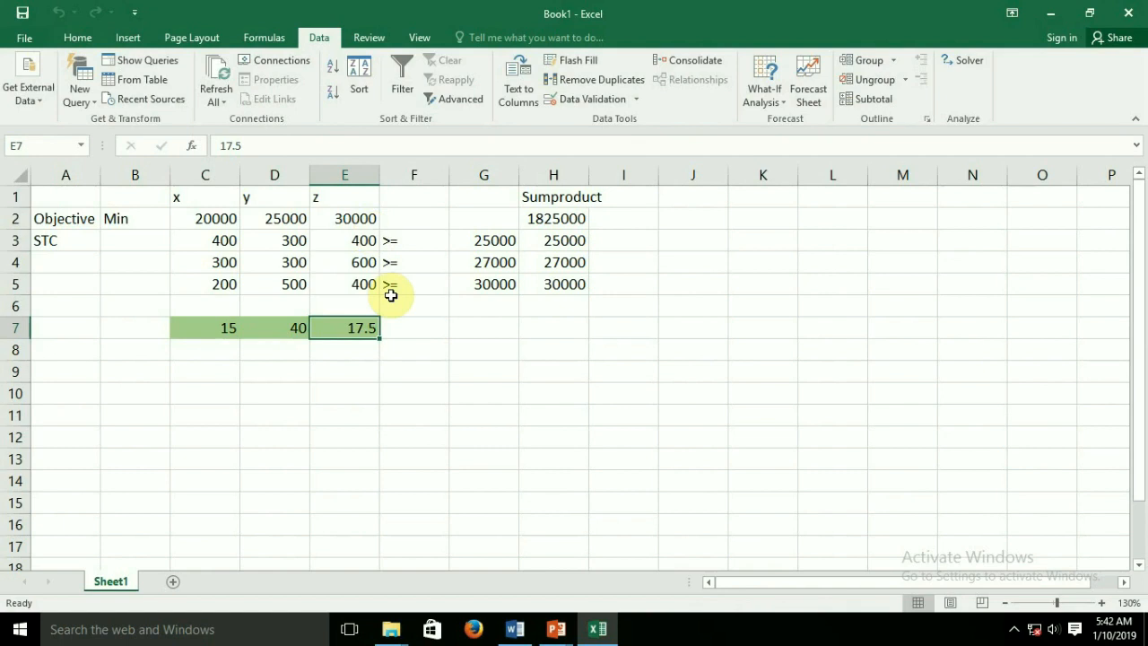
pyautogui.moveTo(203, 334); pyautogui.dragTo(341, 333)
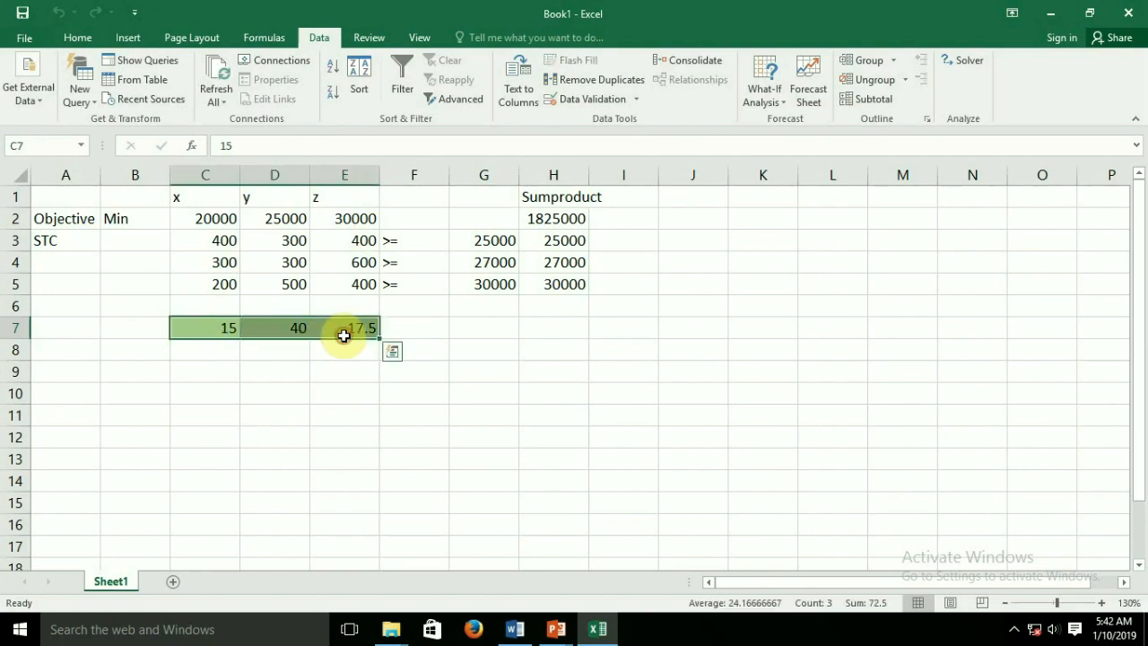
pyautogui.click(457, 326)
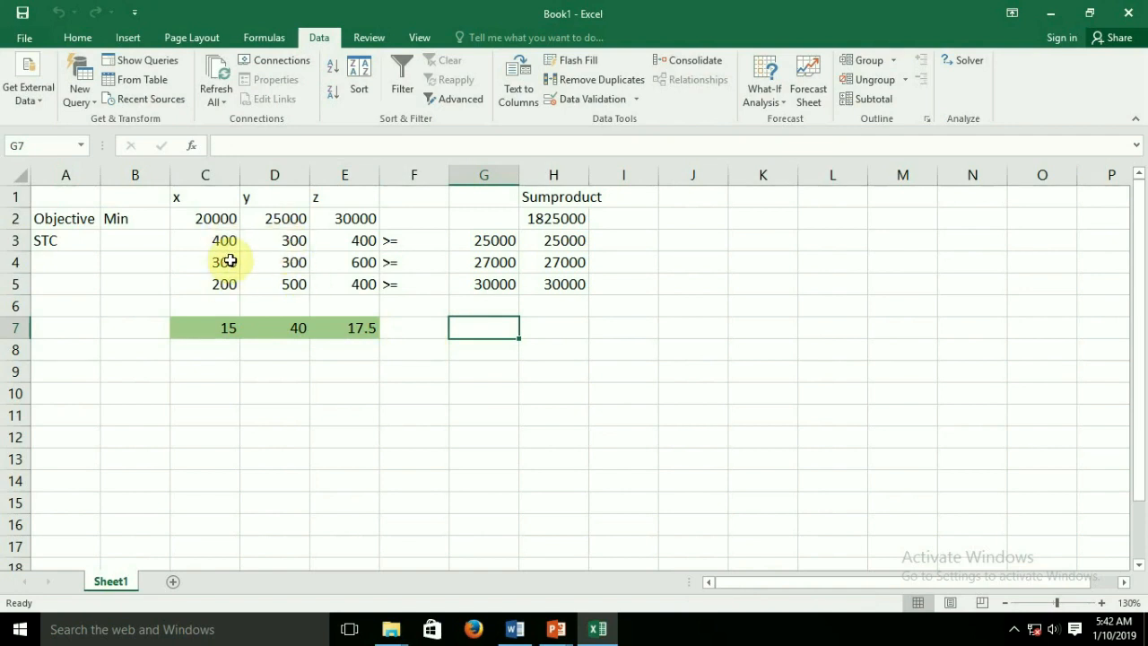
pyautogui.click(406, 303)
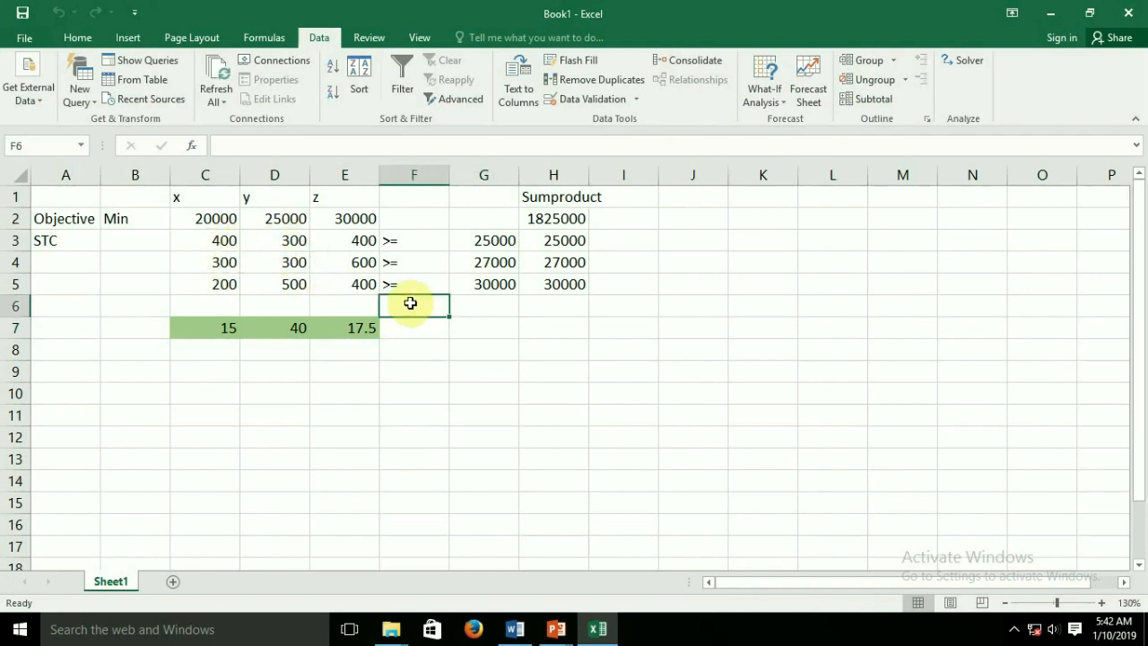
# Set the y coefficient of the second constraint in cell D4 to 200
pyautogui.click(289, 267)
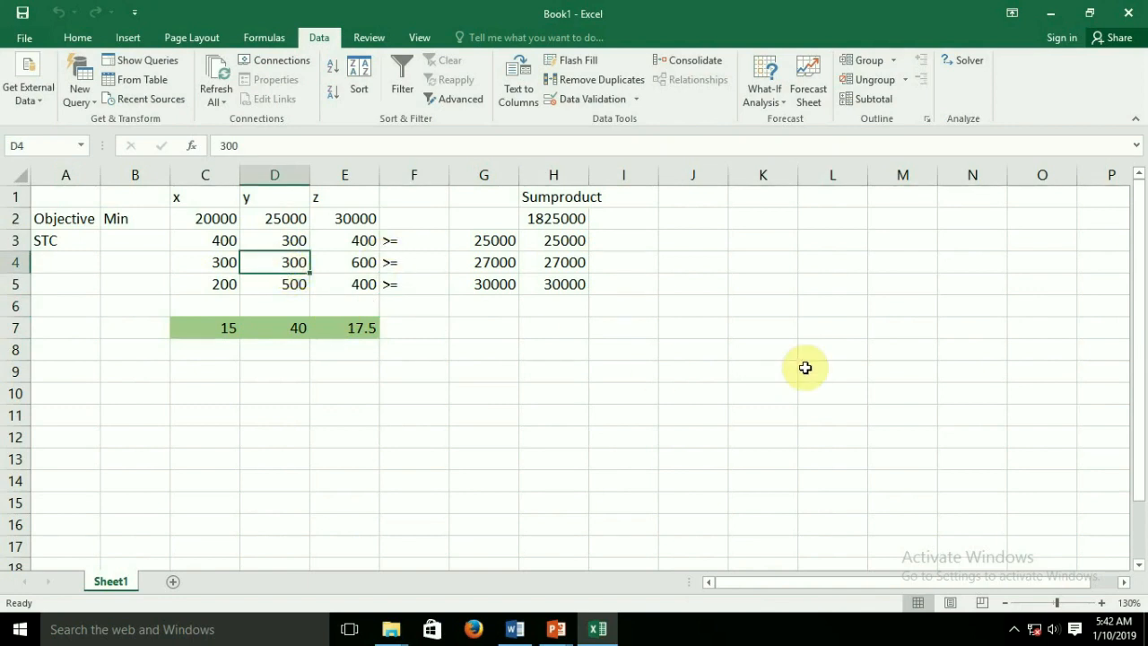
pyautogui.write('2')
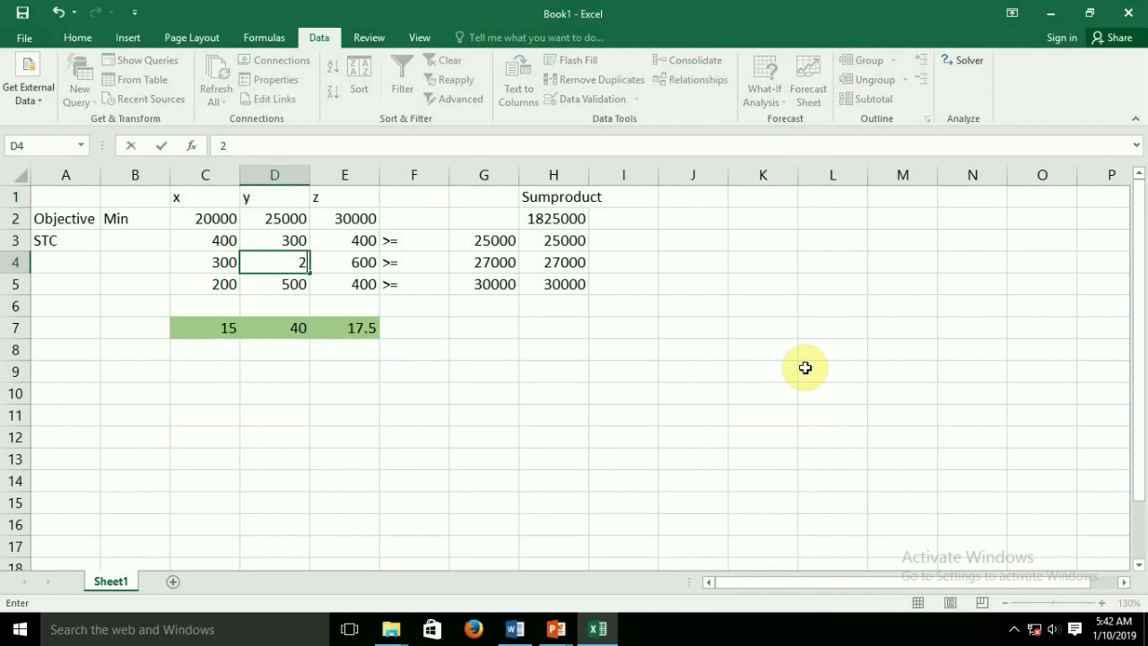
pyautogui.write('00')
pyautogui.click(787, 349)
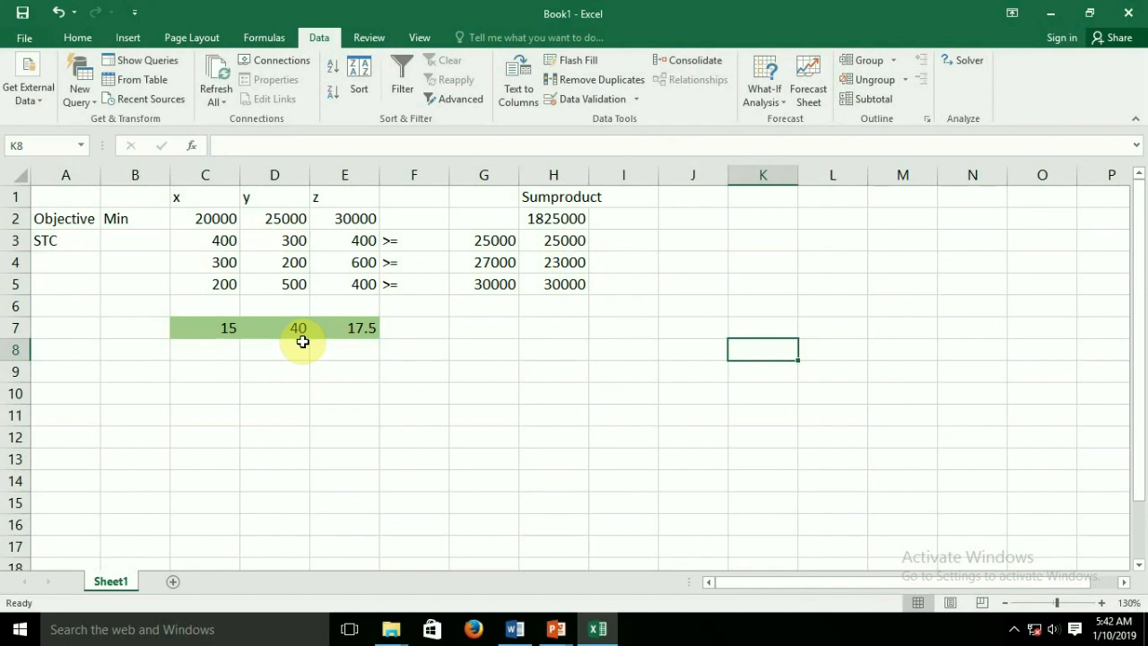
pyautogui.click(414, 311)
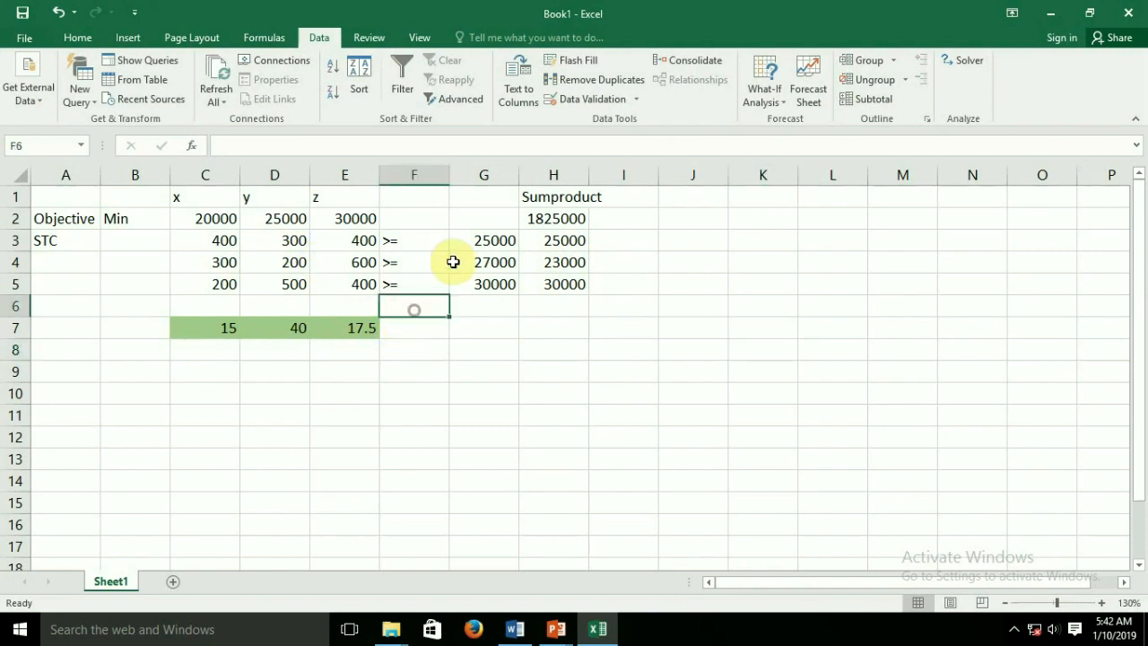
# Run Solver again with the existing parameters and keep the Solver solution
pyautogui.click(967, 60)
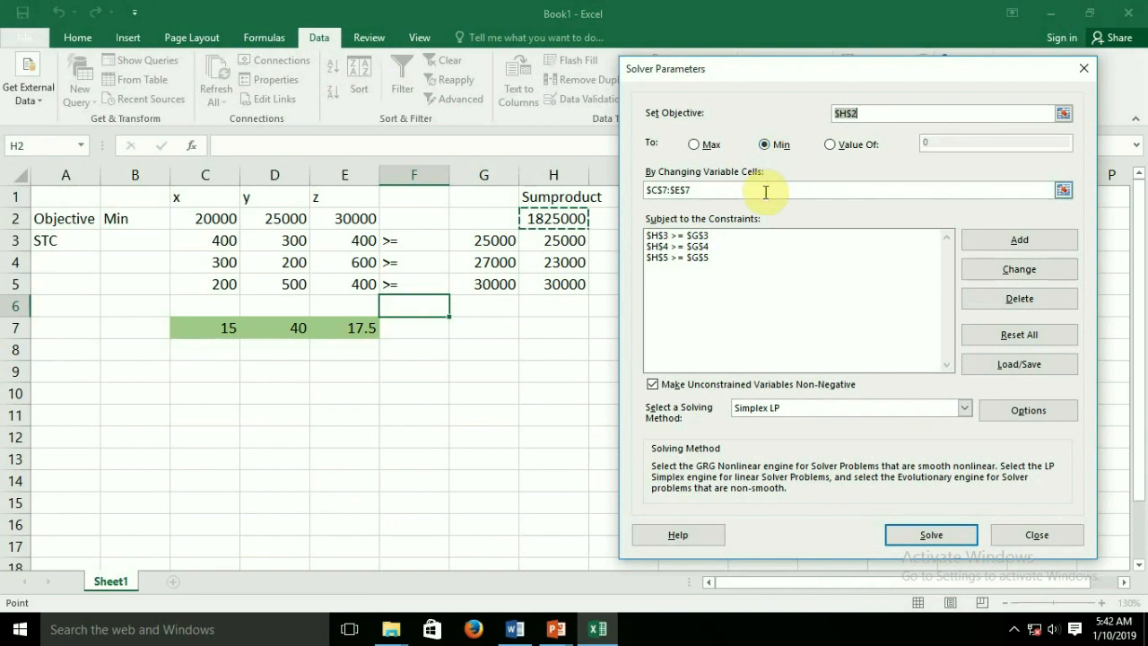
pyautogui.click(933, 539)
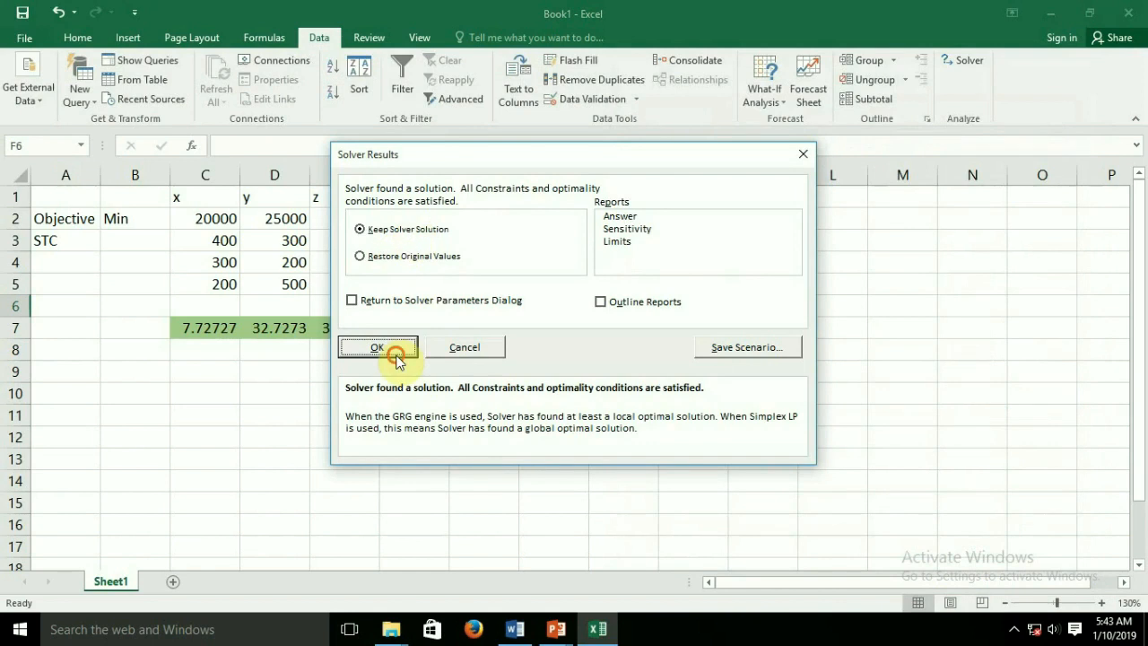
pyautogui.click(391, 350)
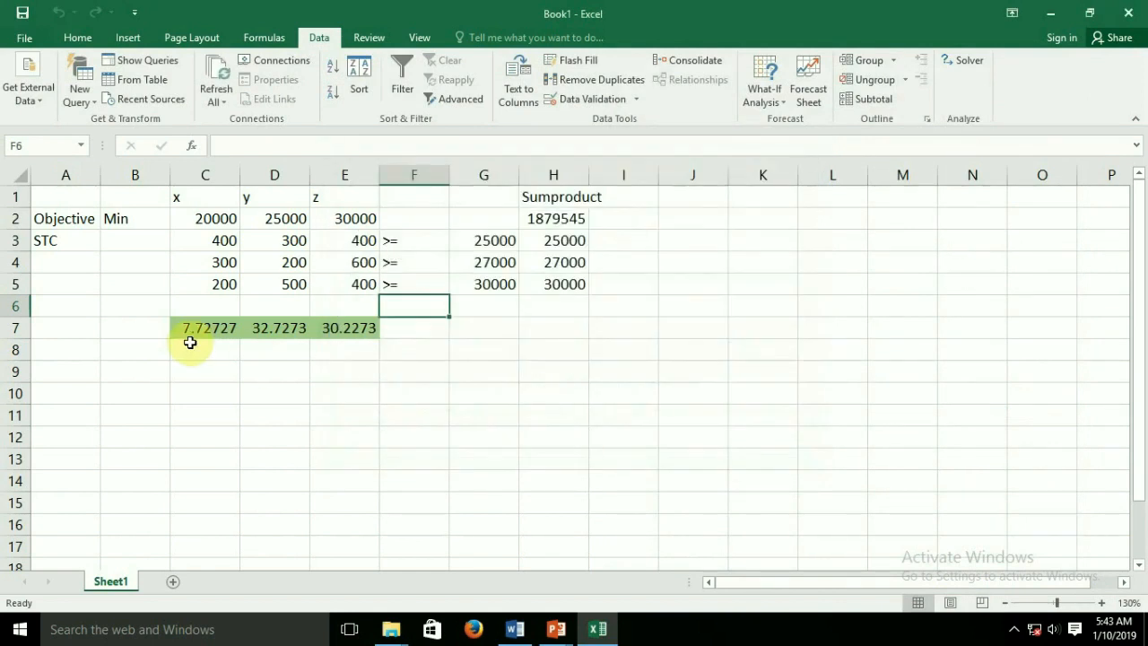
# Set the y coefficient in cell D4 back to 300
pyautogui.click(272, 261)
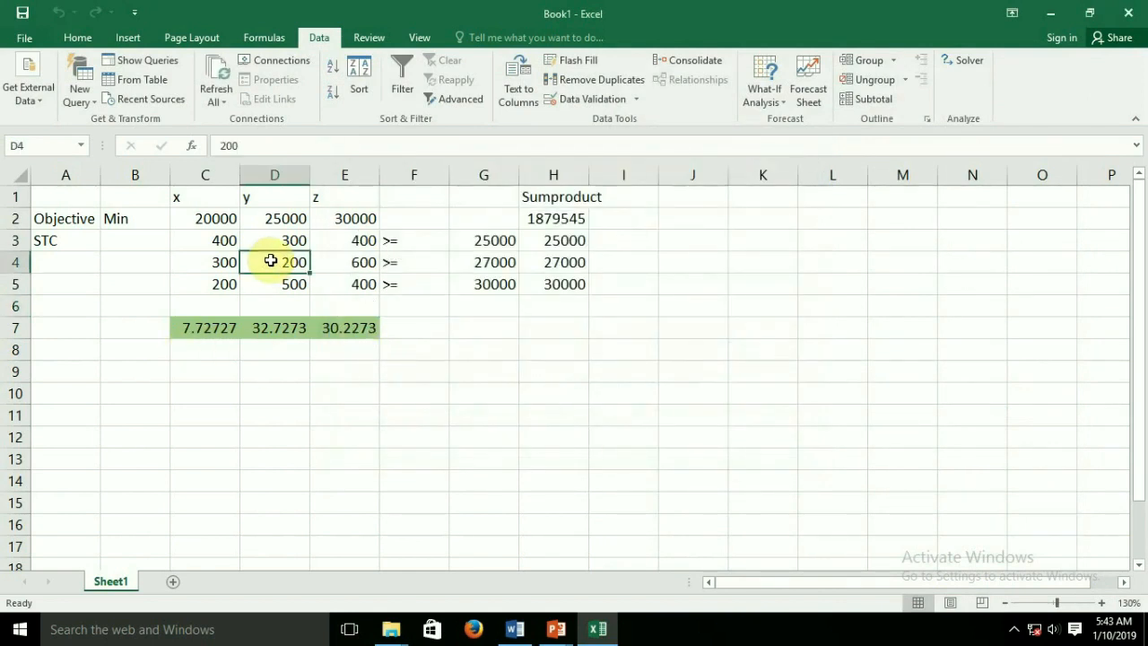
pyautogui.write('300')
pyautogui.press('Return')
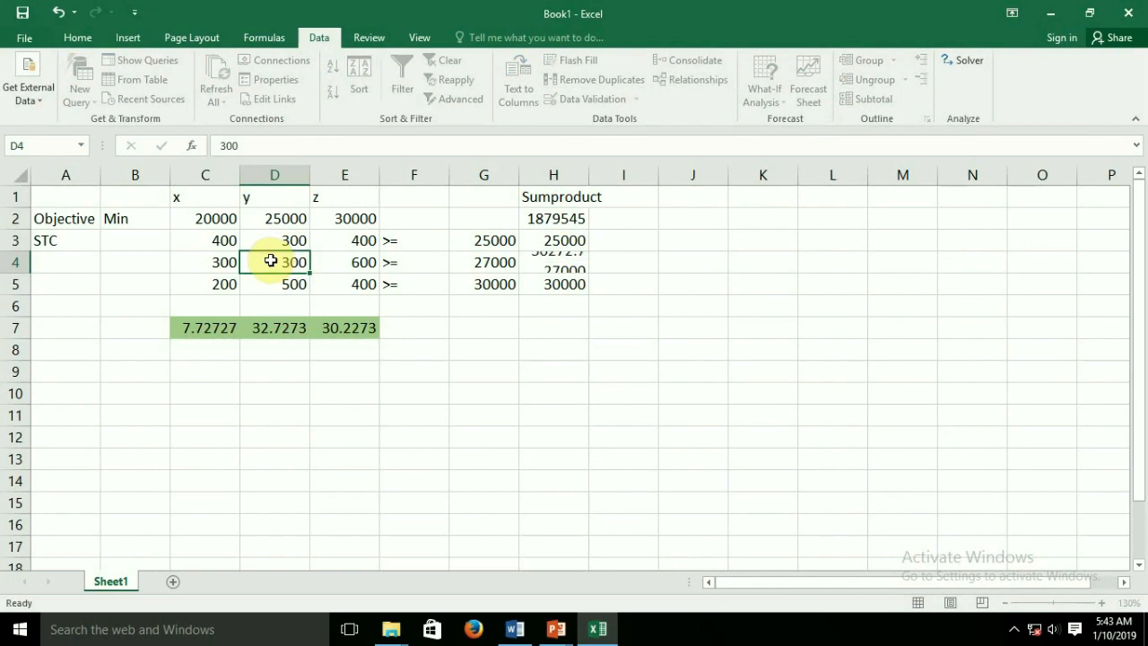
# Solve the restored model with the same Solver parameters, keep the solution and review the values in C7:E7
pyautogui.click(962, 59)
pyautogui.click(931, 534)
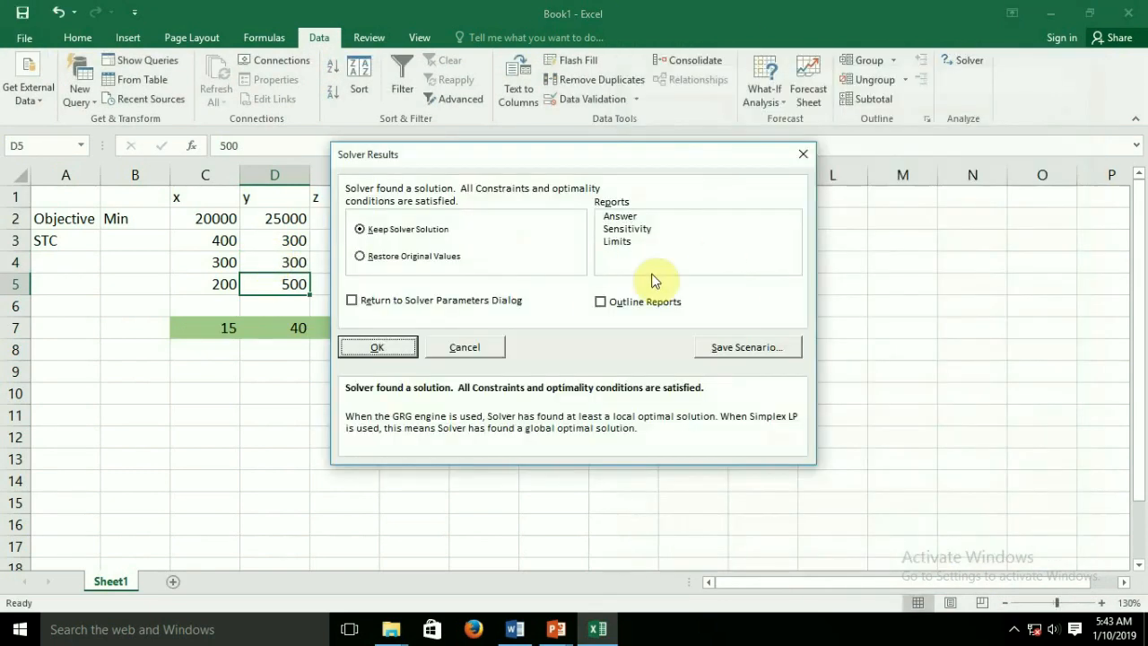
pyautogui.click(395, 348)
pyautogui.click(538, 364)
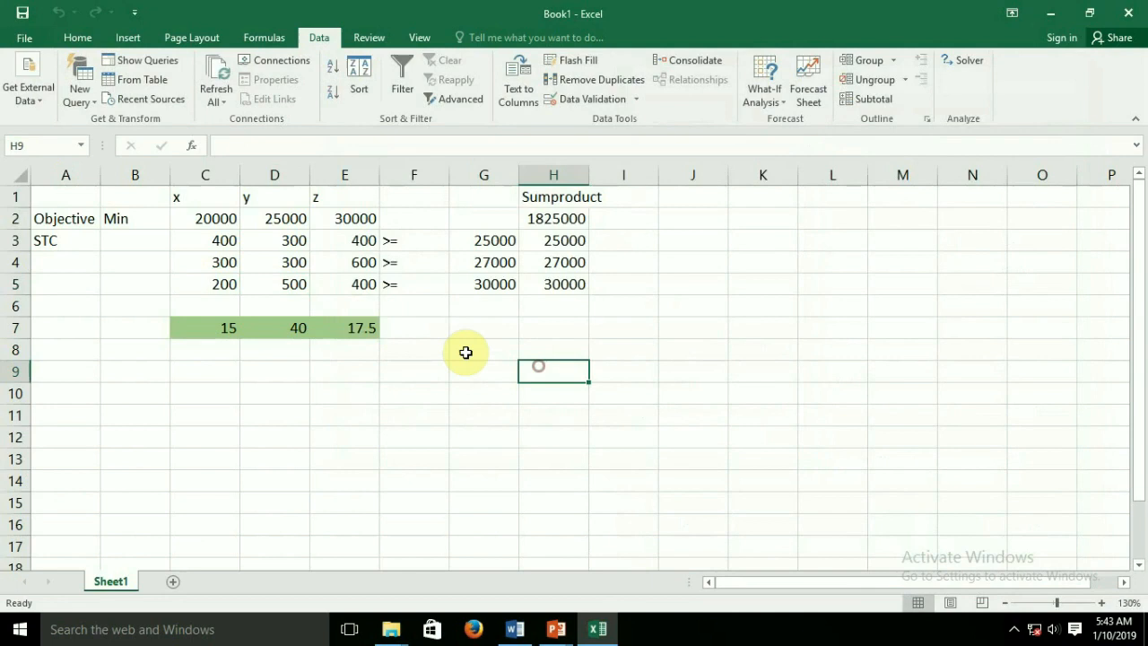
pyautogui.click(220, 330)
pyautogui.click(283, 335)
pyautogui.click(339, 334)
pyautogui.click(485, 328)
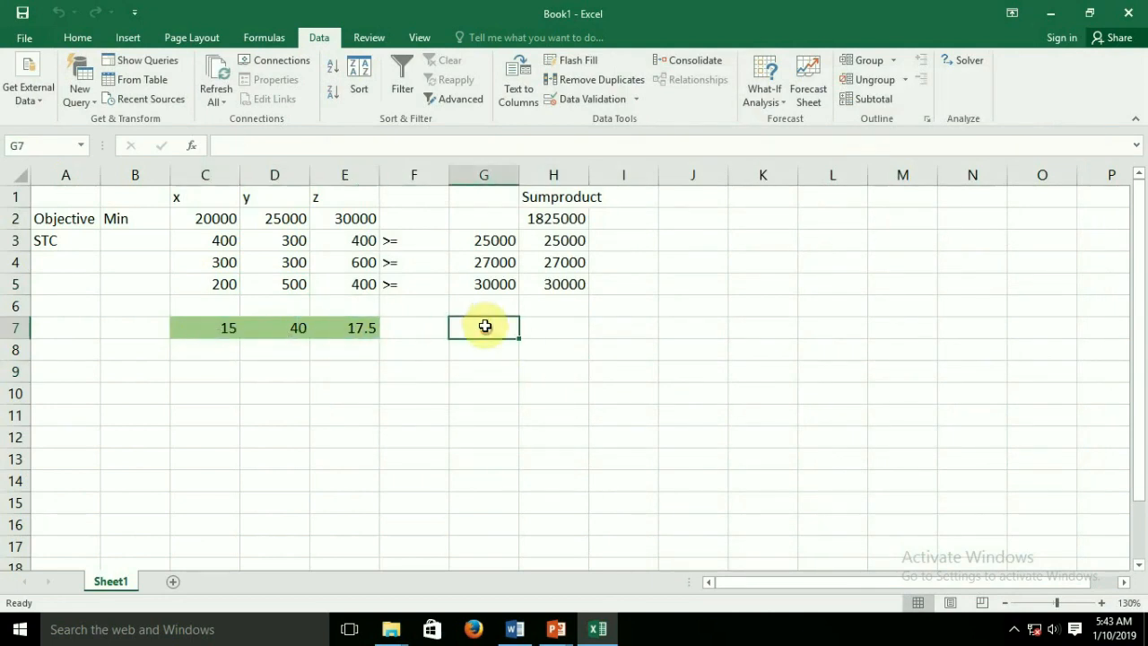